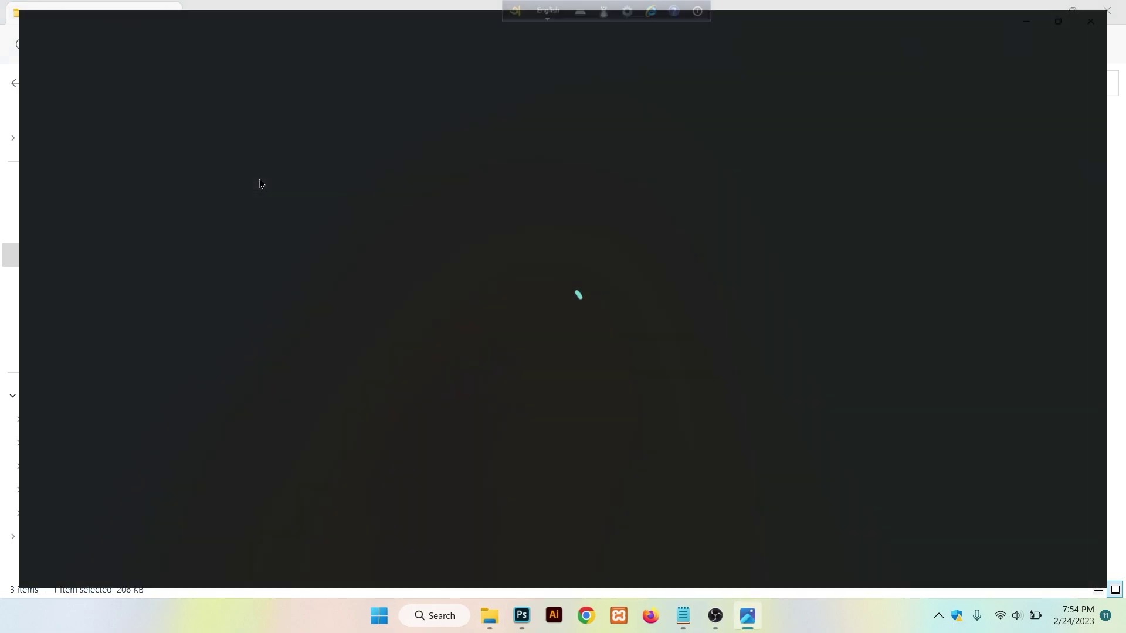
Close the image preview, minimize the folder window, and create a 2000 x 2000 px, 300 ppi document in Photoshop from the social media post preset.
left_click(1111, 11)
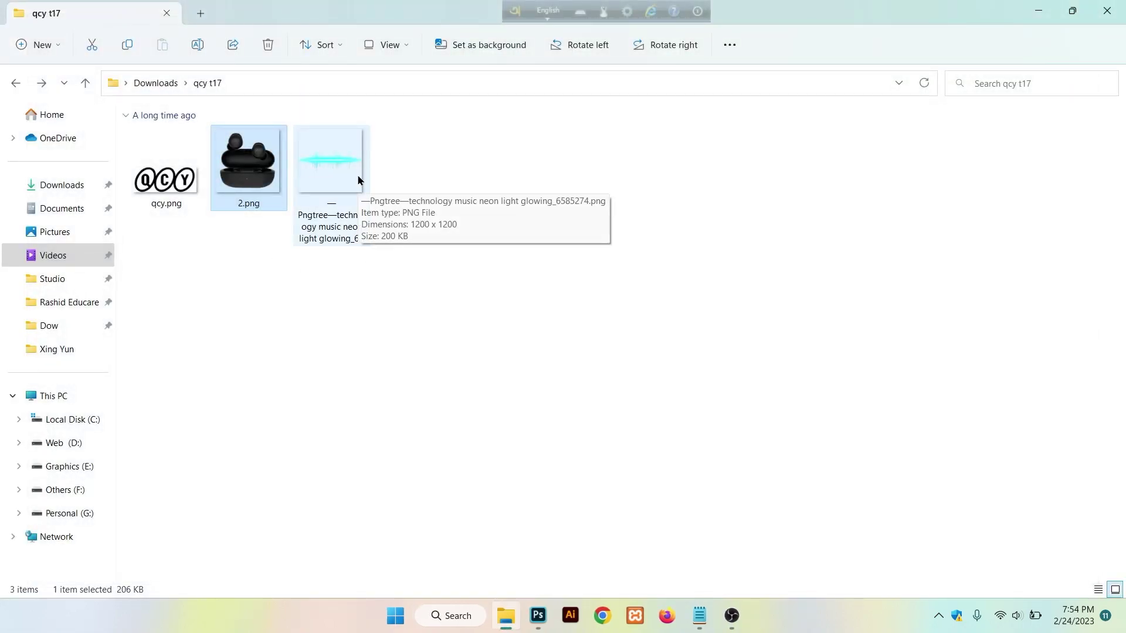
left_click(1034, 16)
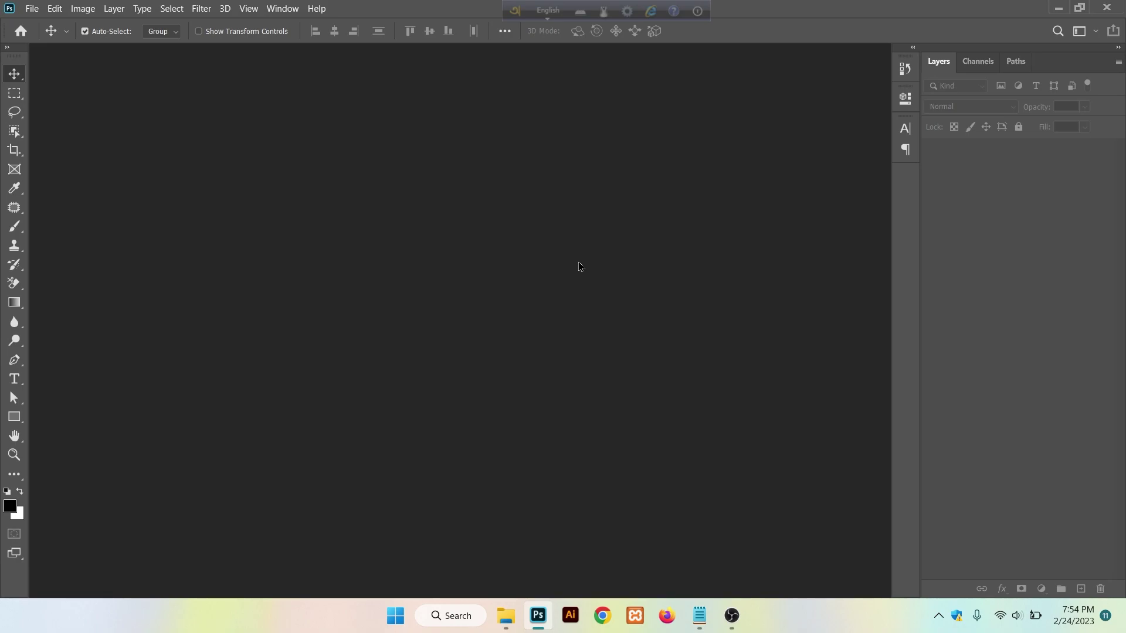
key("ctrl")
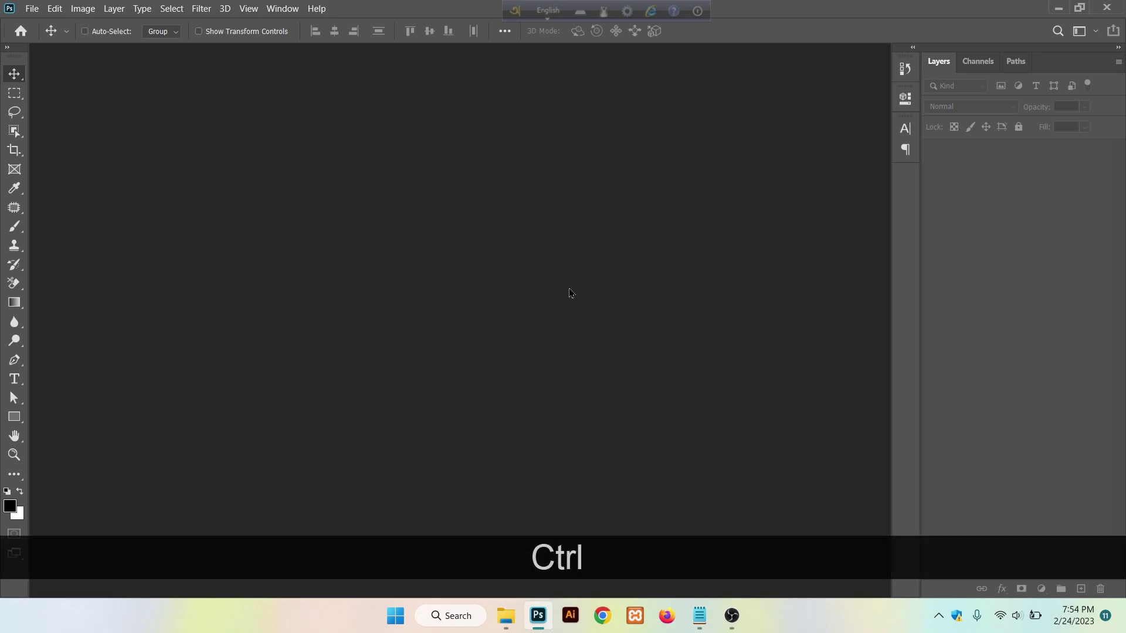
key("ctrl+n")
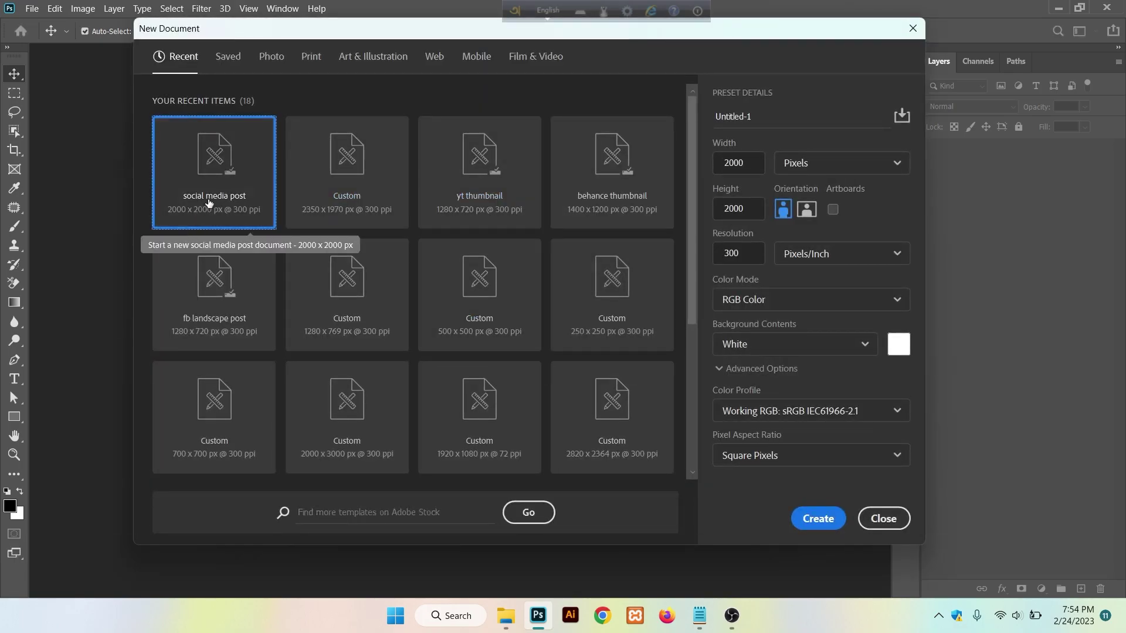
left_click(812, 520)
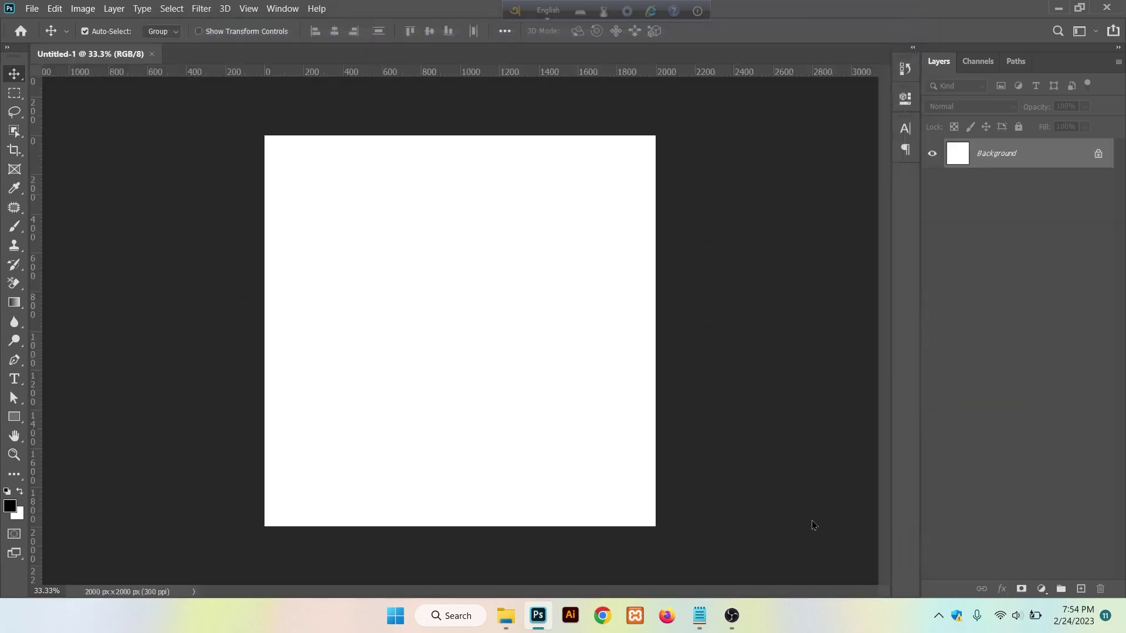
Add a gradient fill layer above the background using the Gray_10 preset from the Grays group.
key("alt")
scroll(442, 497, "up", 1)
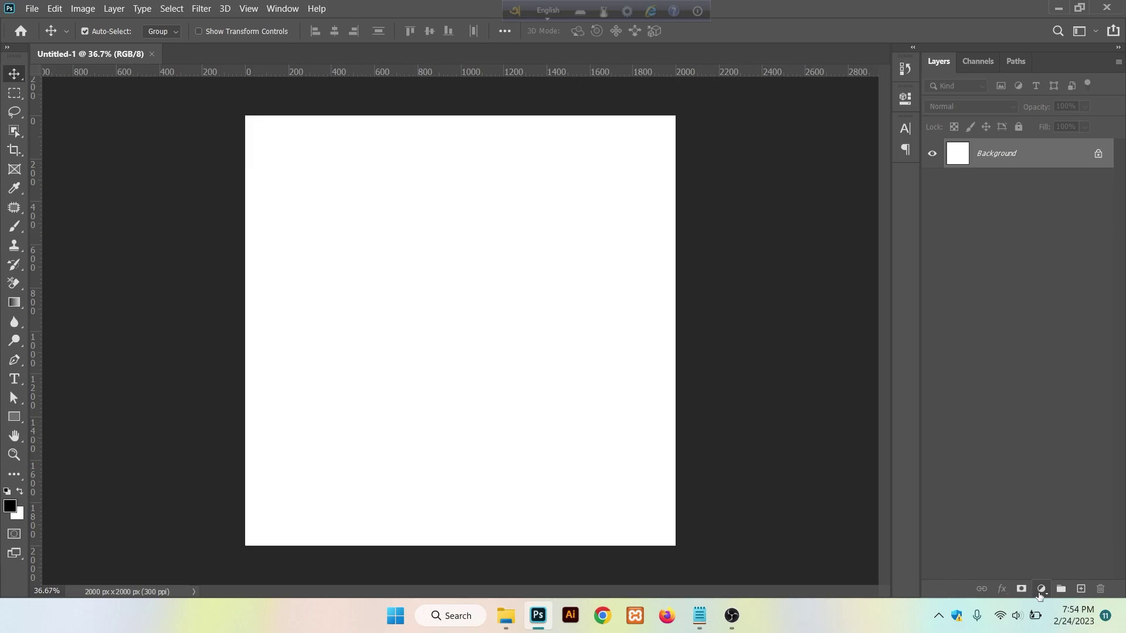
left_click(1041, 592)
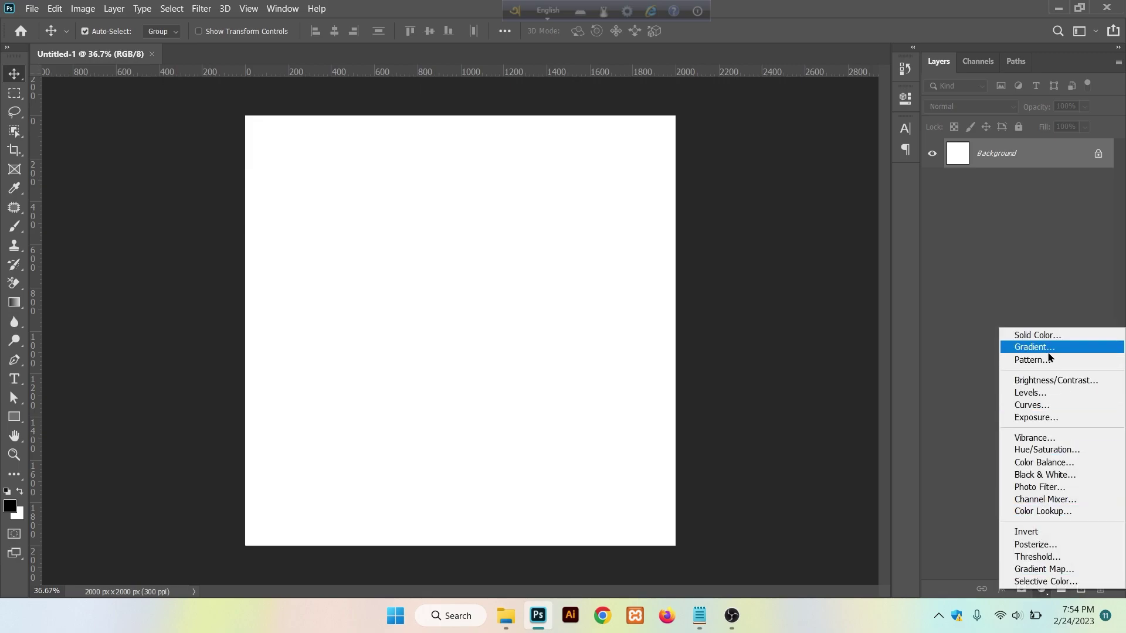
left_click(1049, 349)
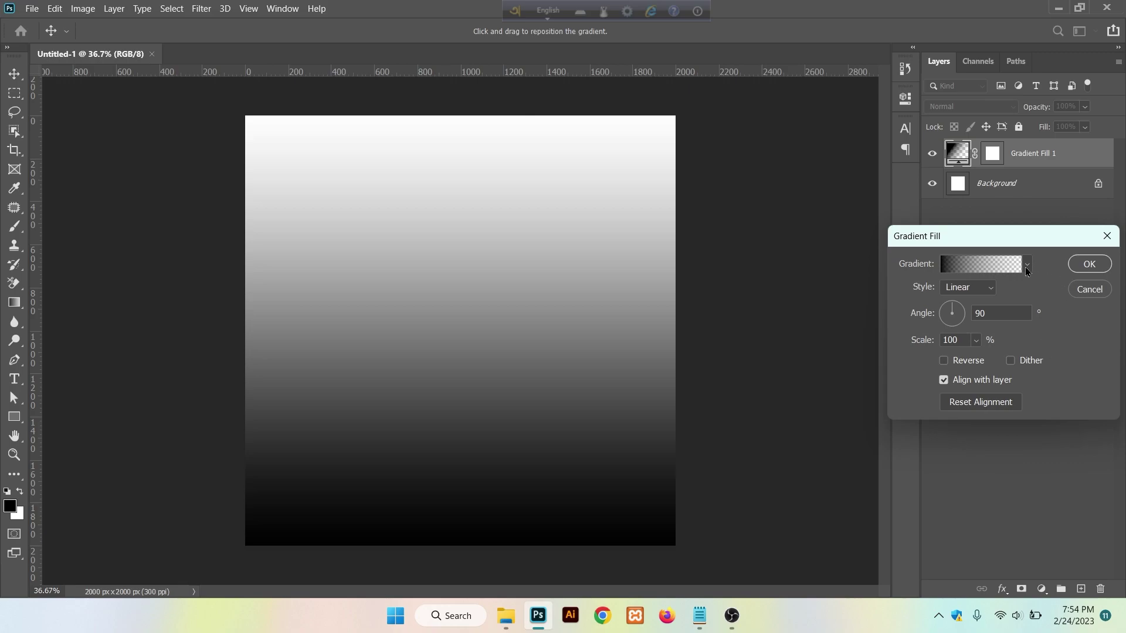
left_click(1027, 267)
scroll(938, 339, "up", 2)
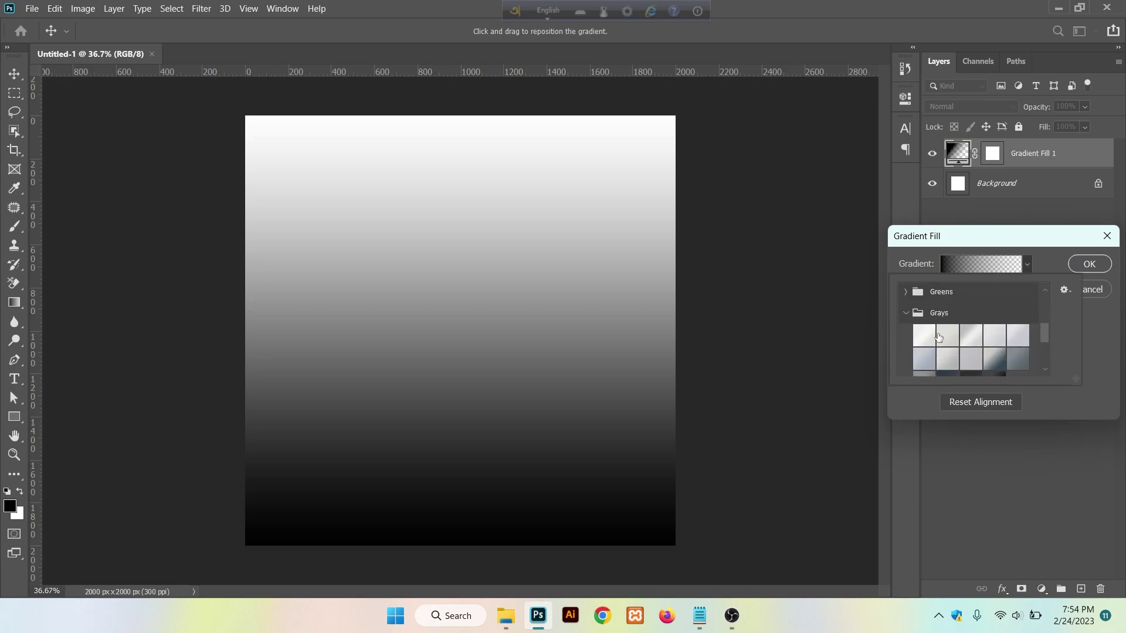
scroll(964, 339, "up", 3)
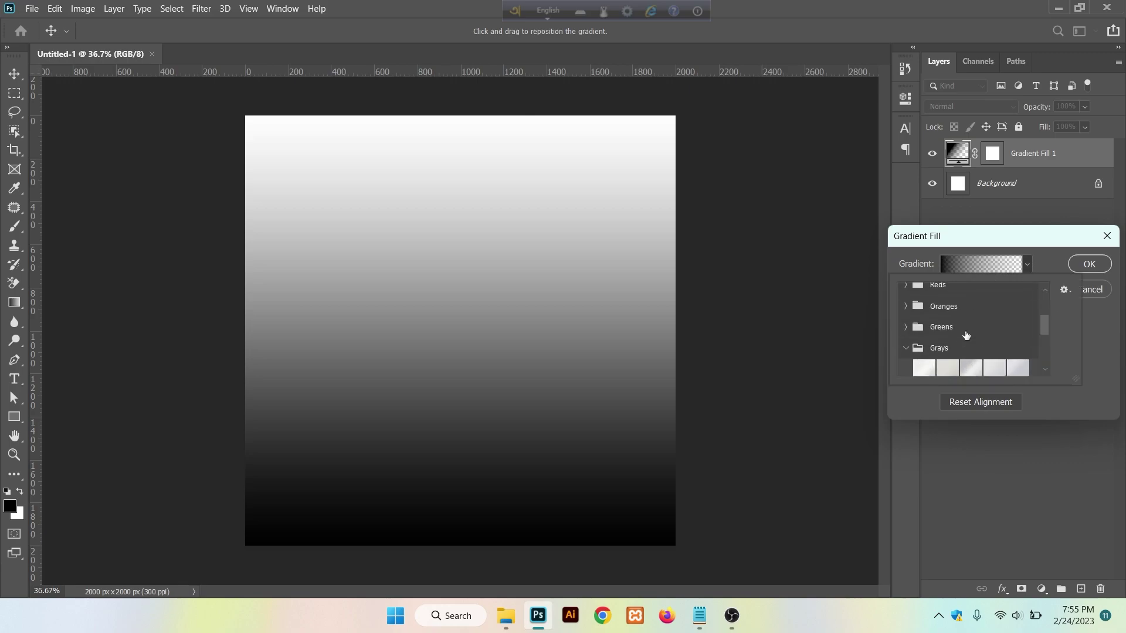
scroll(963, 343, "down", 2)
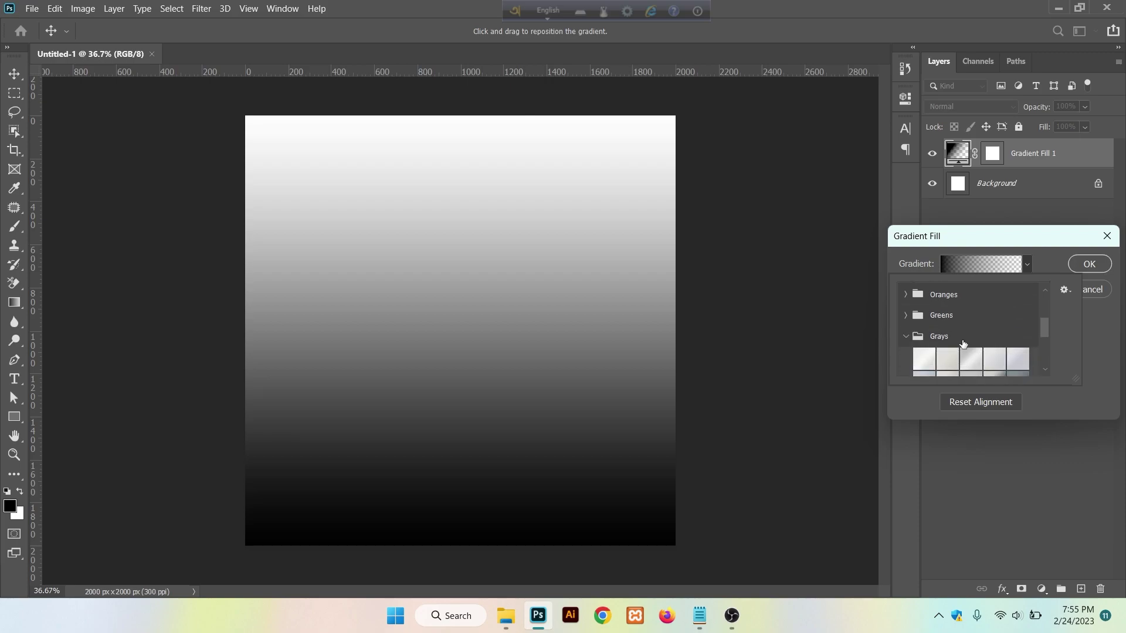
scroll(964, 343, "down", 2)
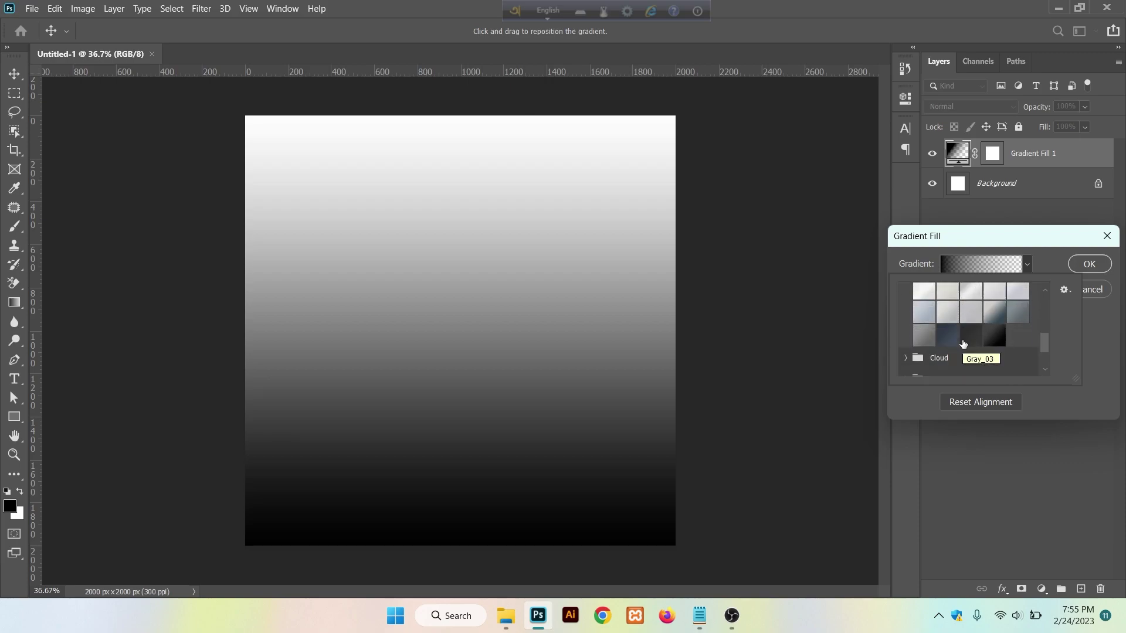
left_click(1019, 320)
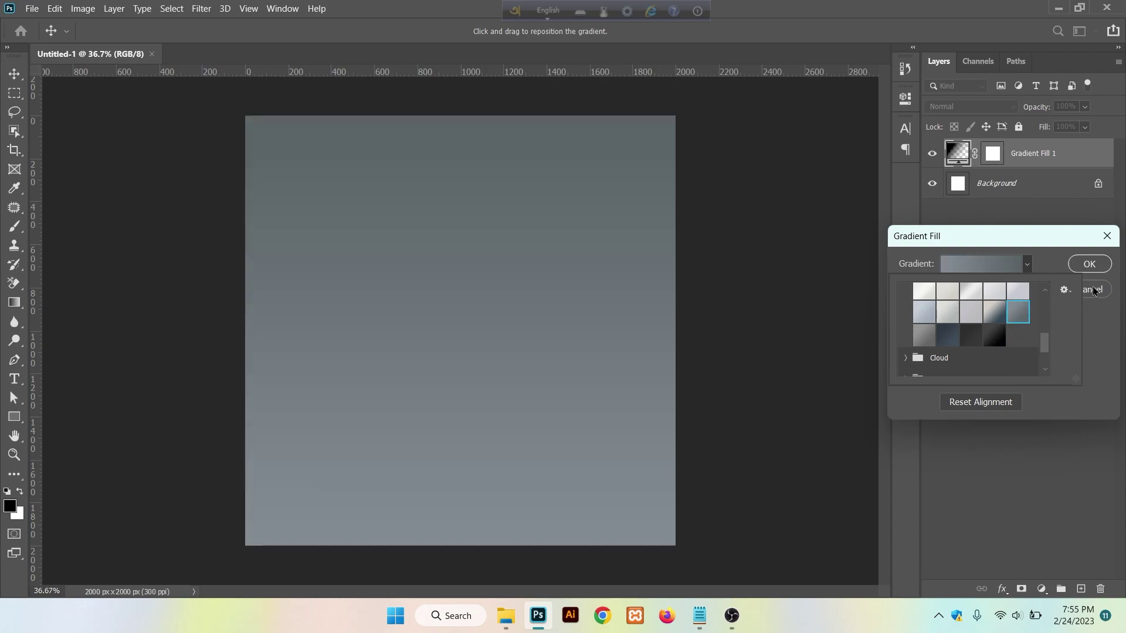
left_click(1093, 270)
left_click(1094, 270)
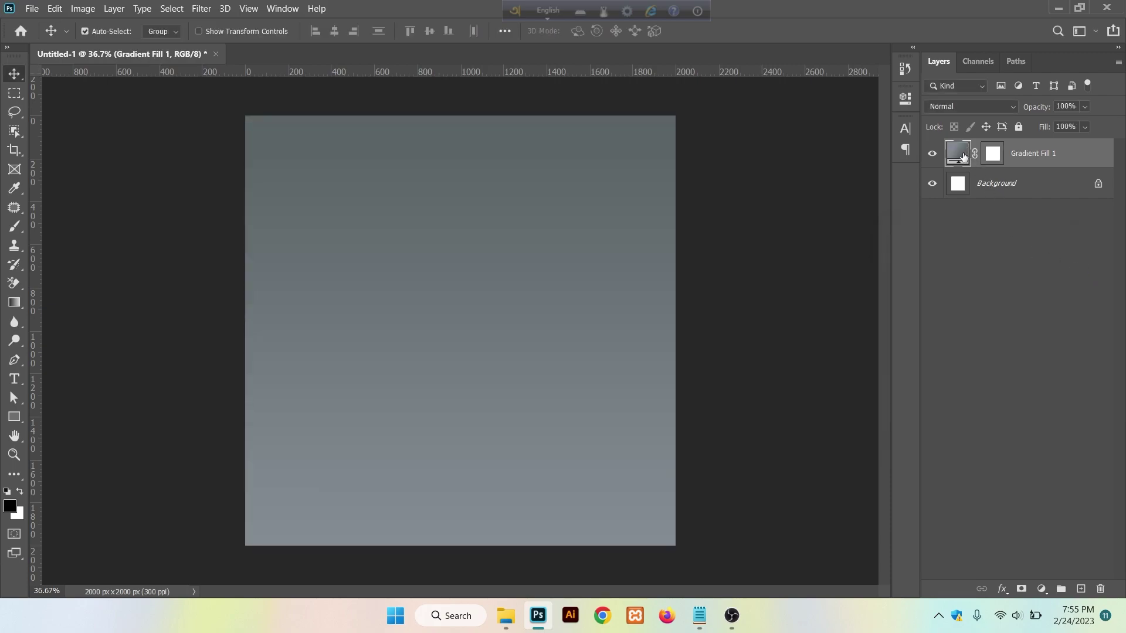
Change the gradient fill layer's style to Radial.
double_click(962, 155)
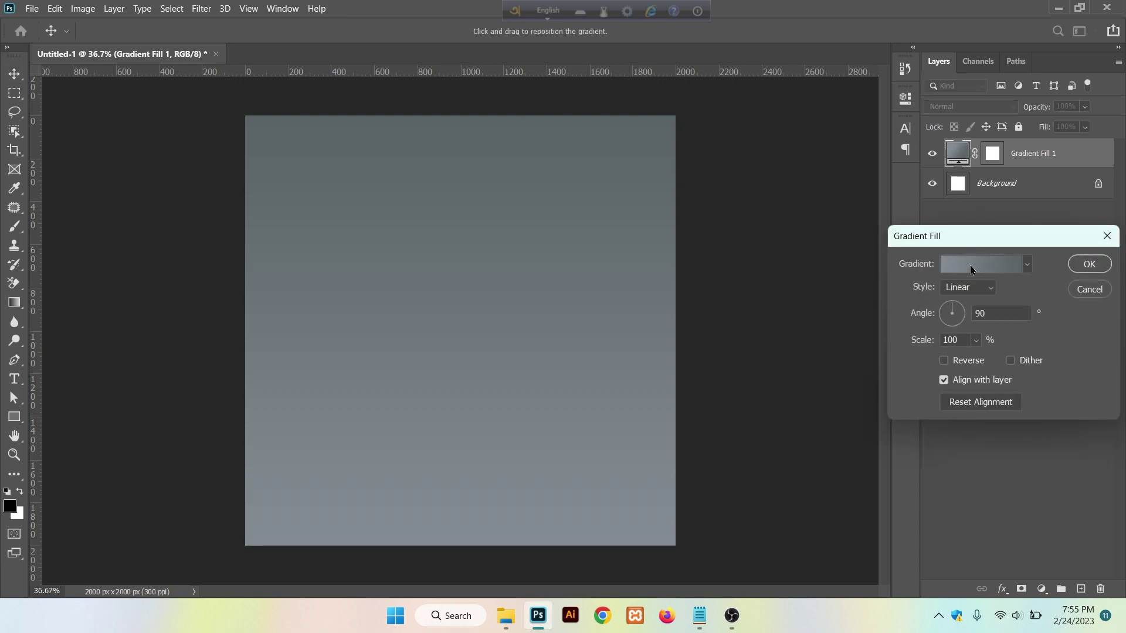
left_click(971, 288)
key("Down")
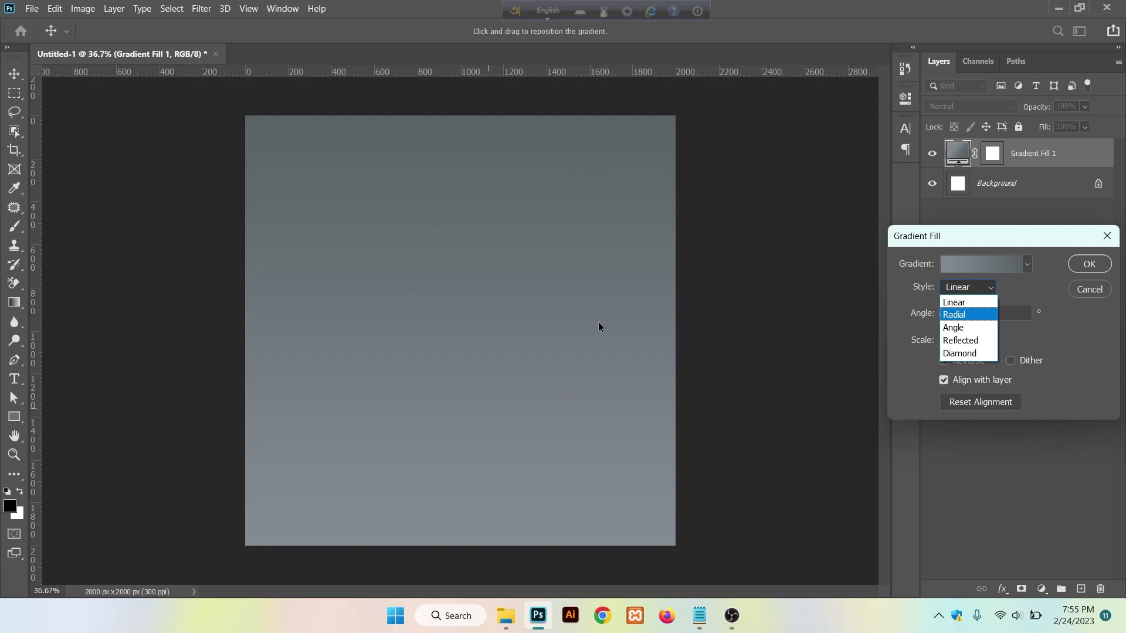
left_click(966, 304)
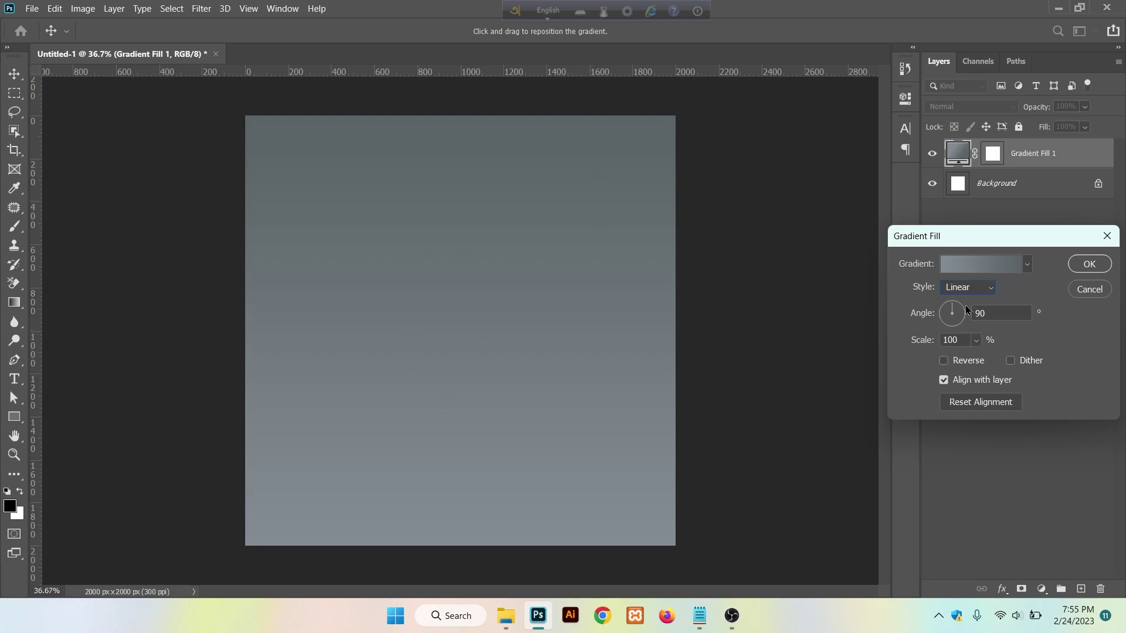
left_click(979, 294)
left_click(954, 314)
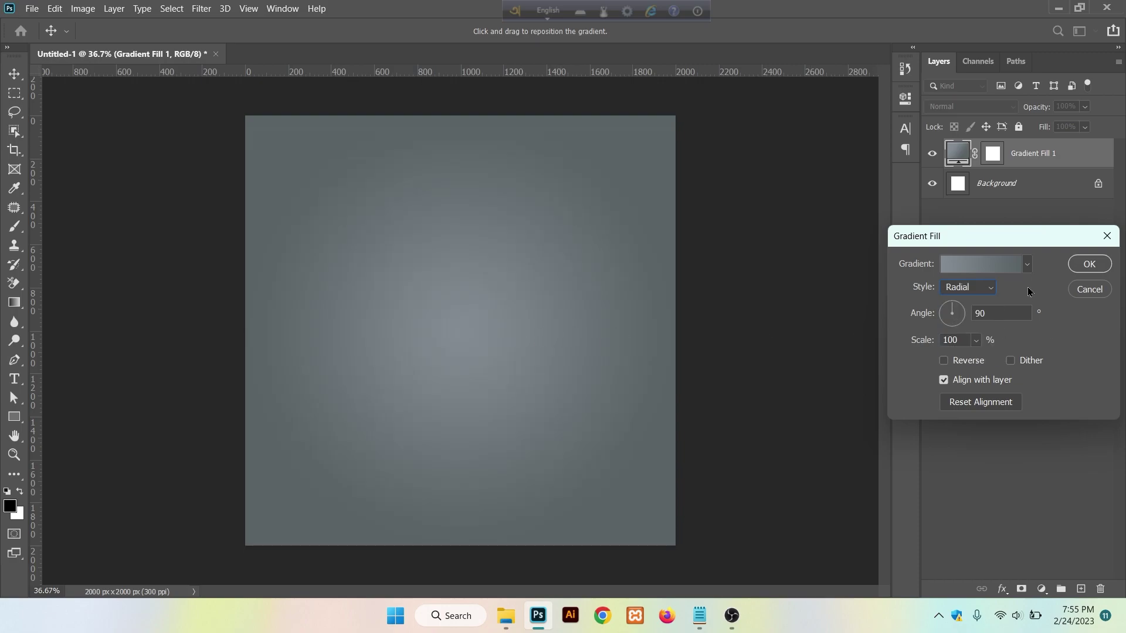
Move the gradient's lighter starting color stop to 30% location and apply the edited gradient.
left_click(1007, 268)
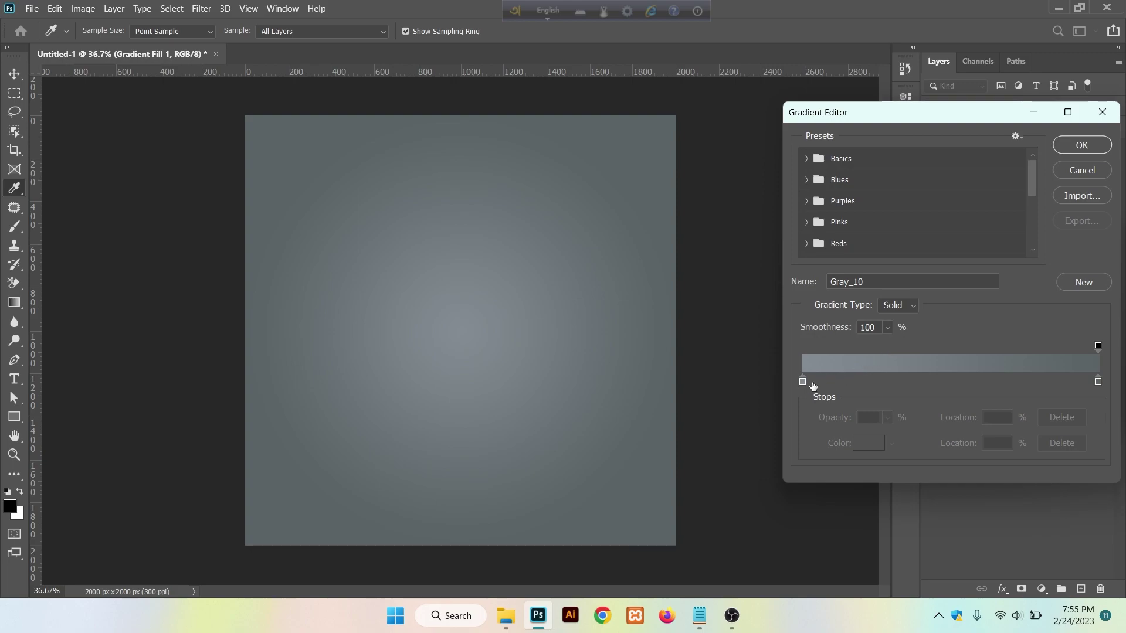
left_click_drag(803, 382, 893, 384)
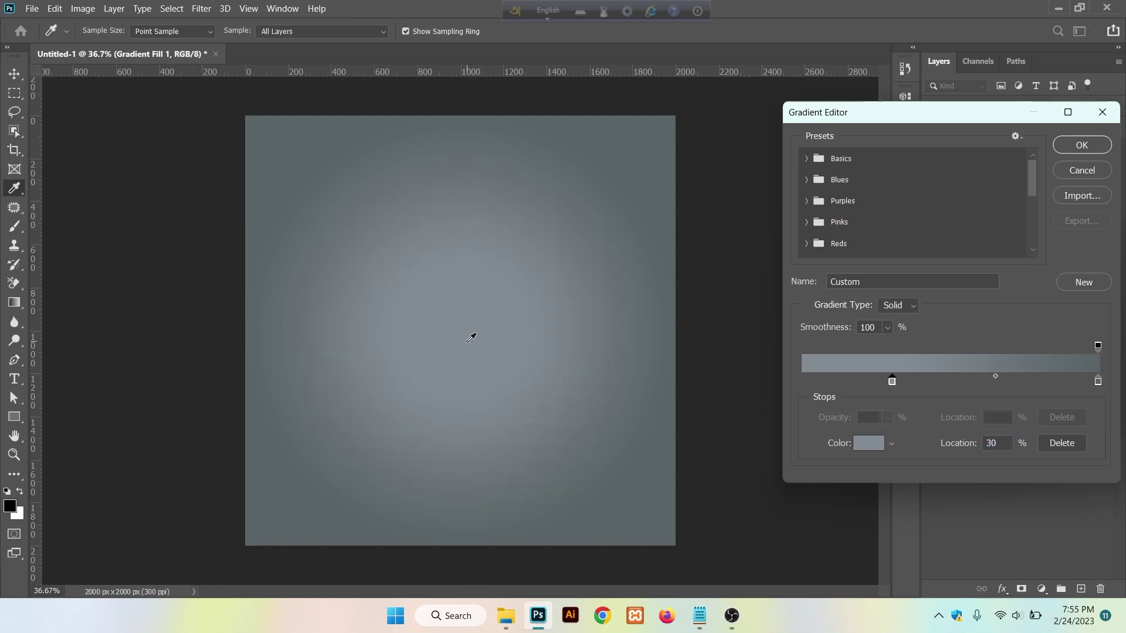
left_click(1082, 145)
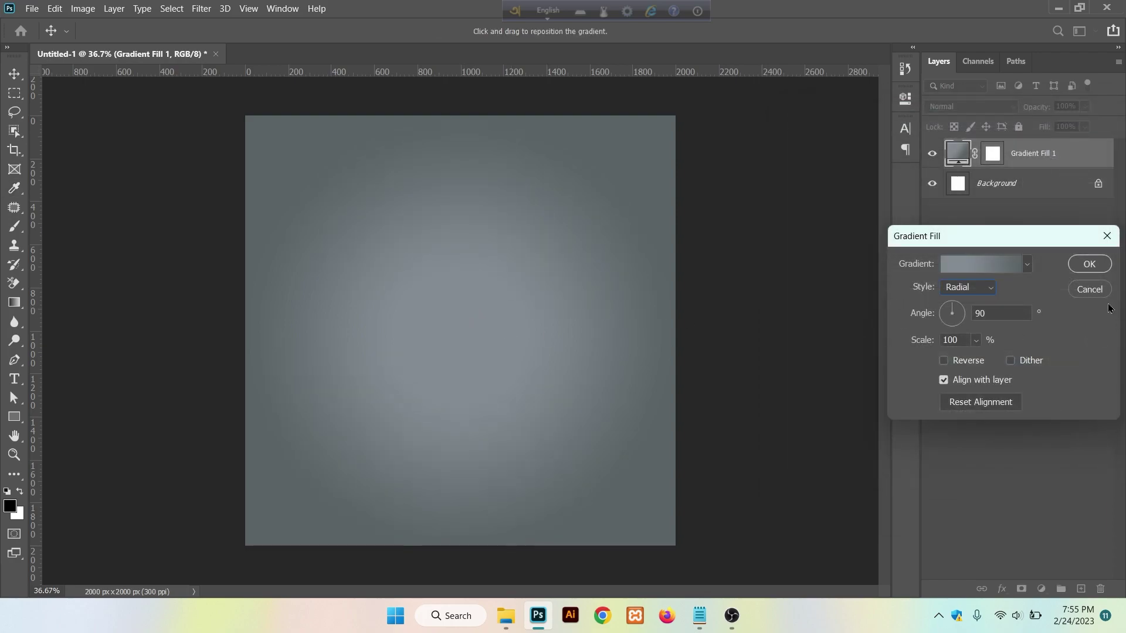
left_click(1098, 271)
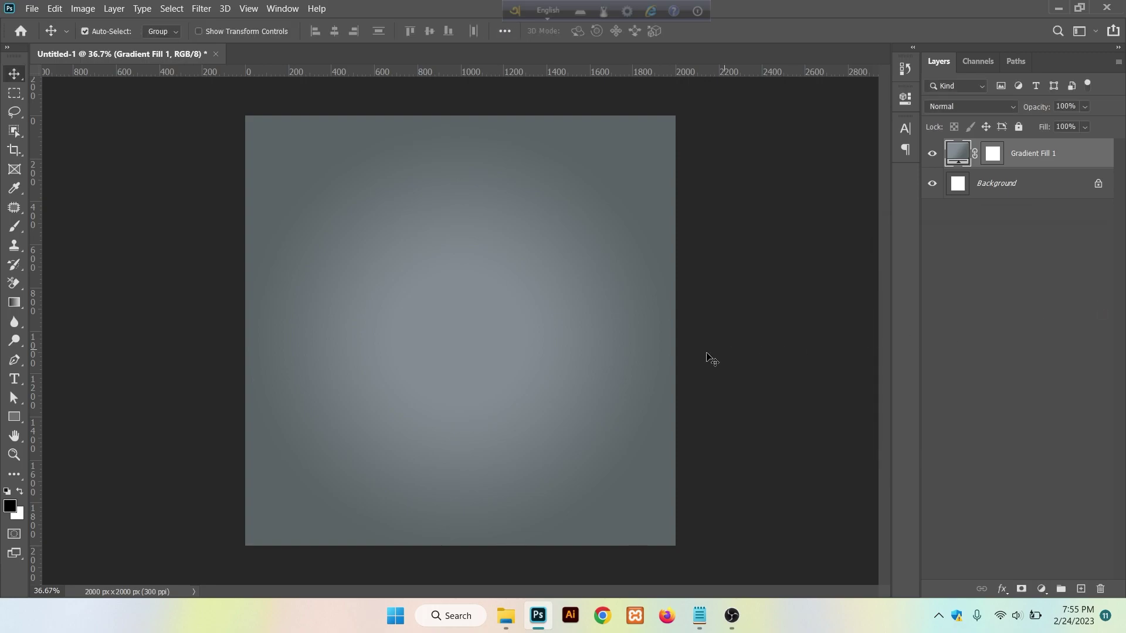
Create a 100 x 100 px rectangle shape with no fill and a 3 px stroke on the canvas.
scroll(518, 405, "up", 1)
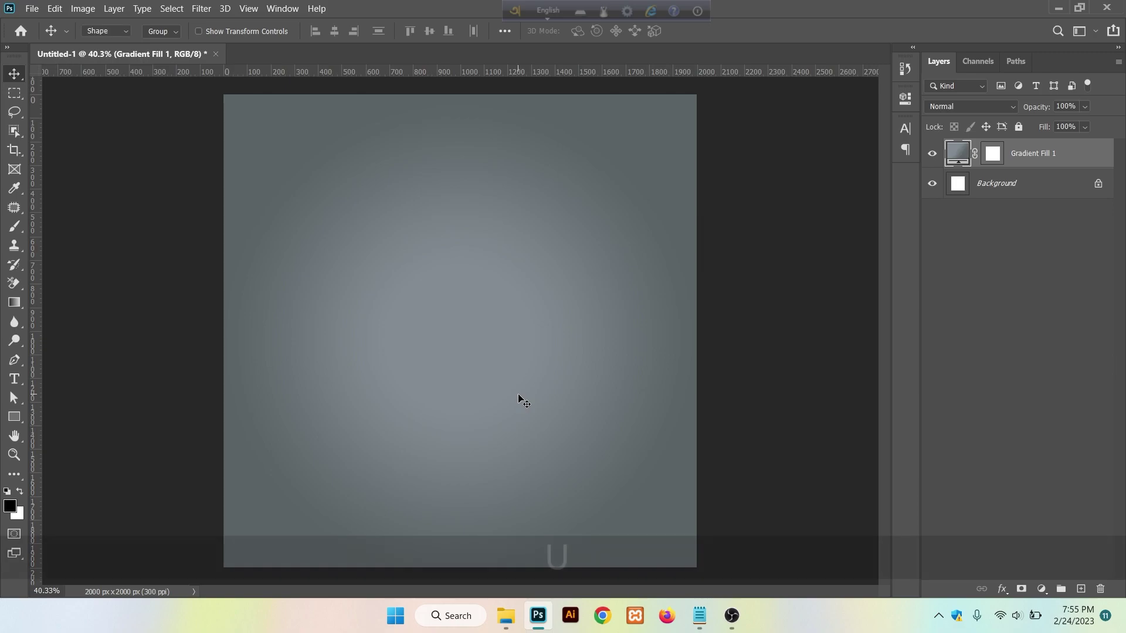
key("u")
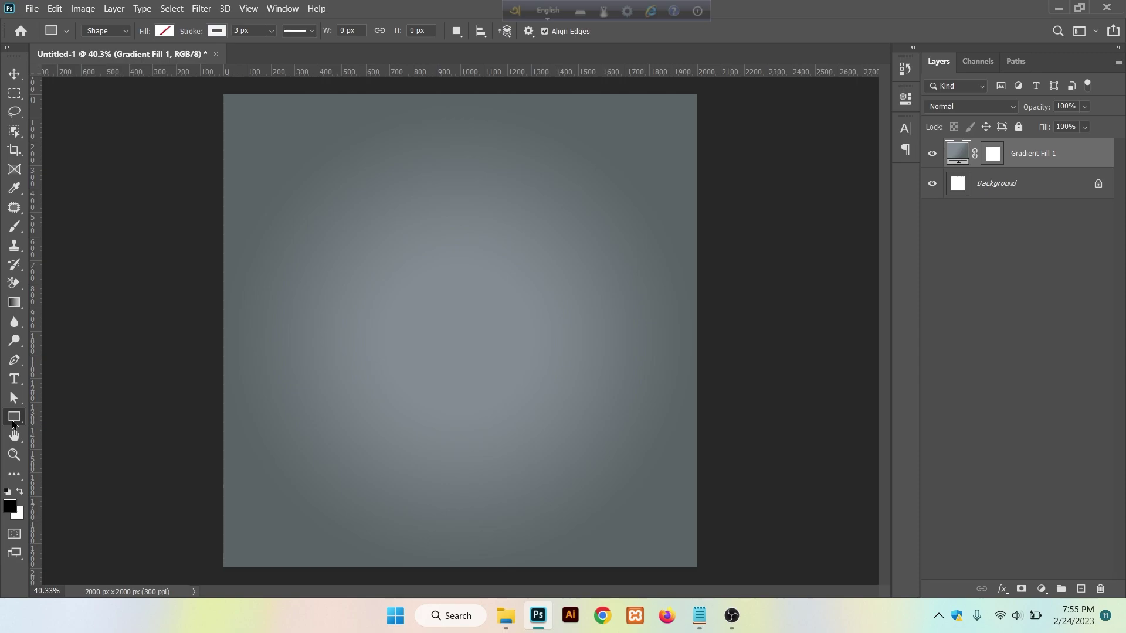
left_click(507, 301)
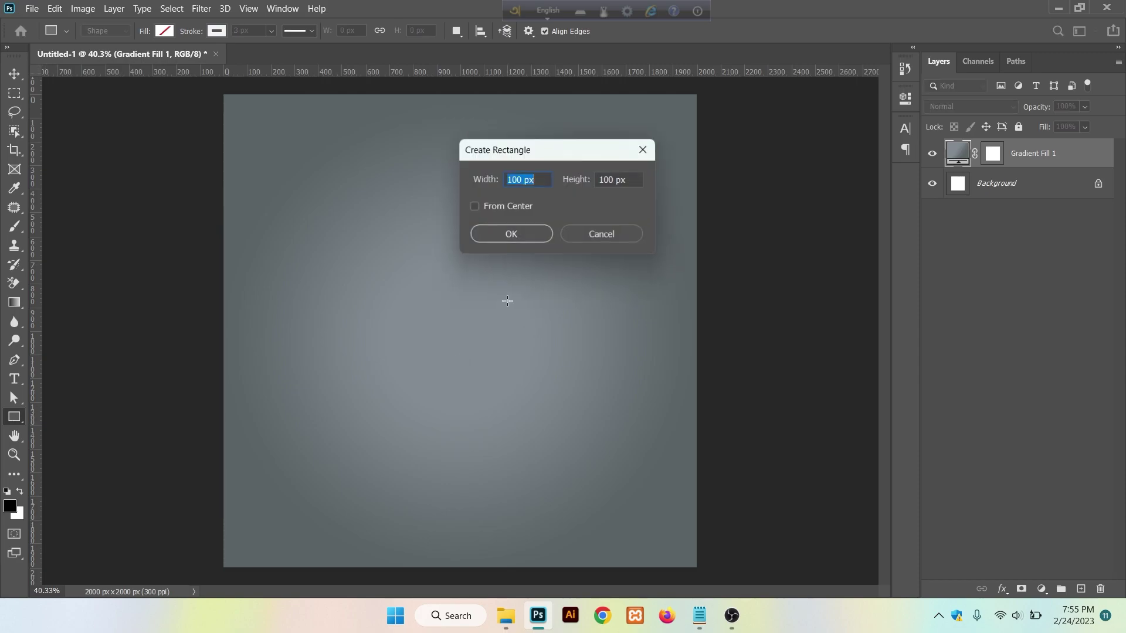
left_click(503, 235)
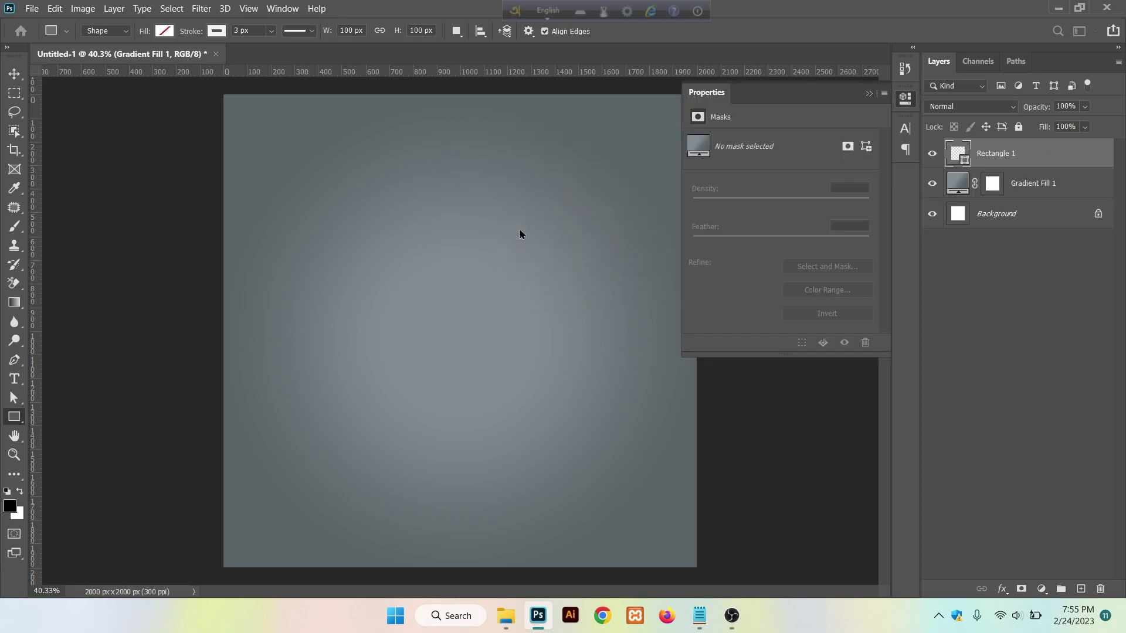
left_click(868, 94)
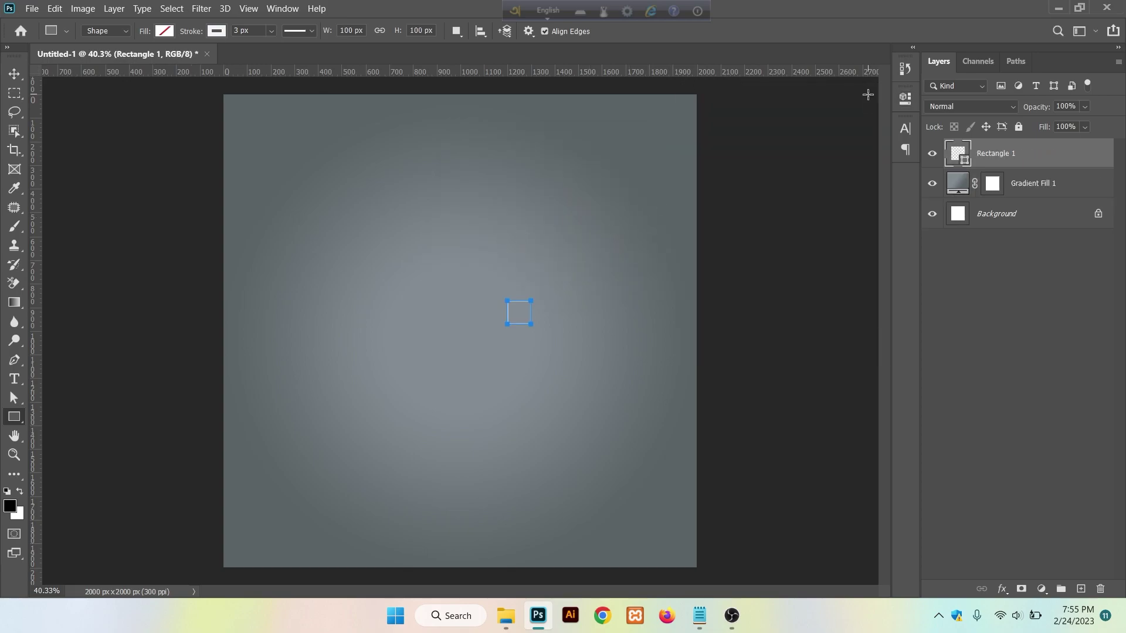
Align the rectangle with the Background layer's left and top edges so it sits in the canvas's upper-left corner.
left_click(14, 74)
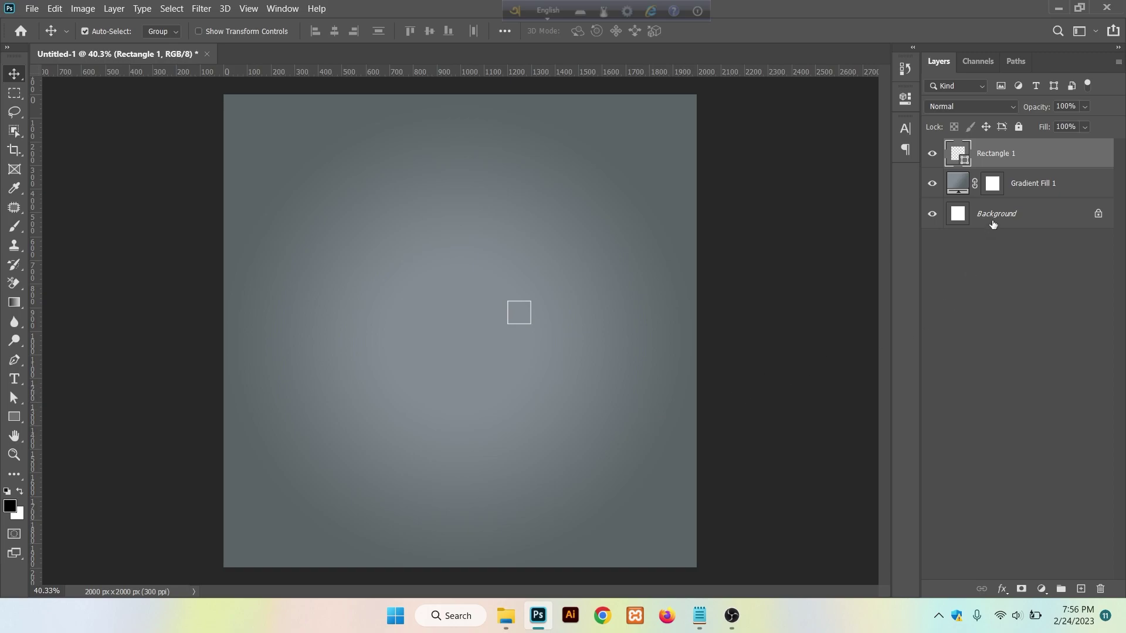
key("ctrl")
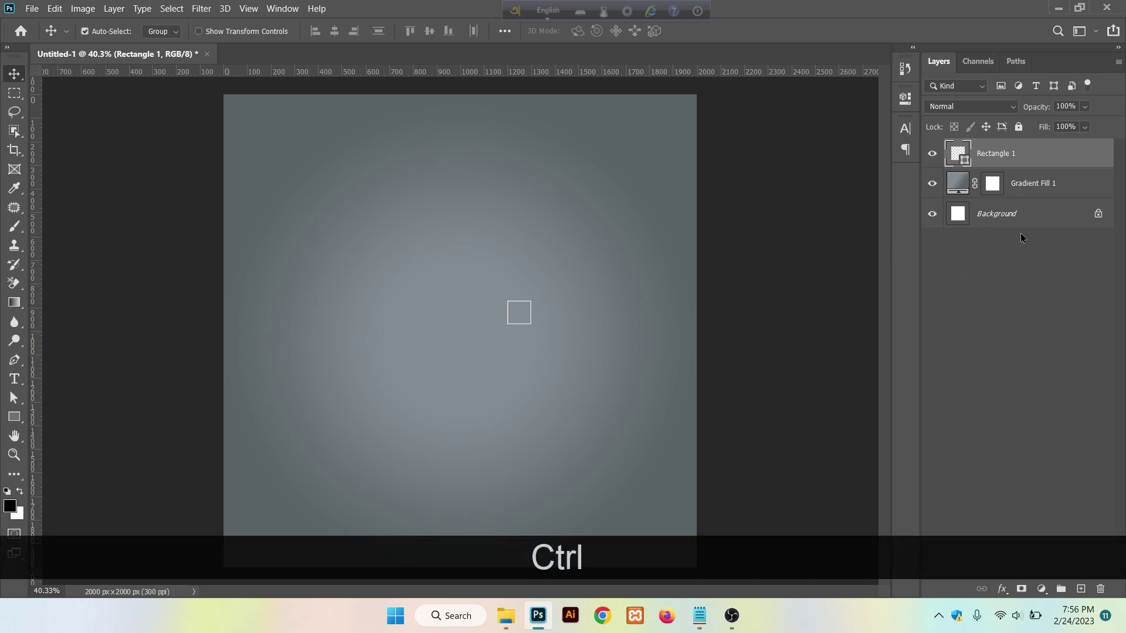
left_click(1016, 220, "ctrl")
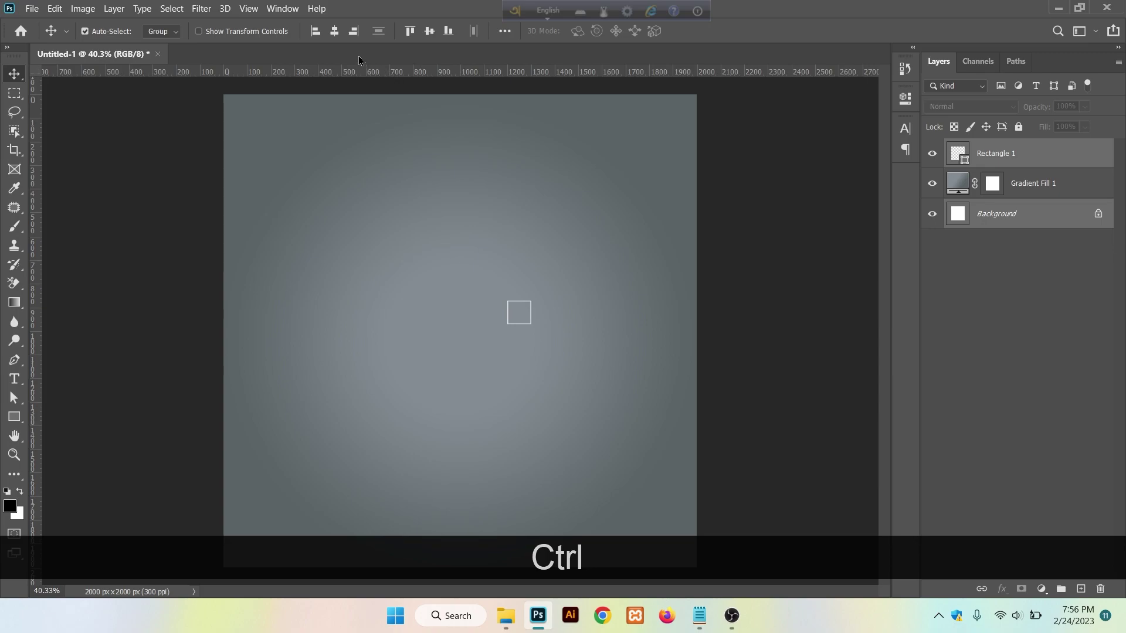
left_click(316, 32)
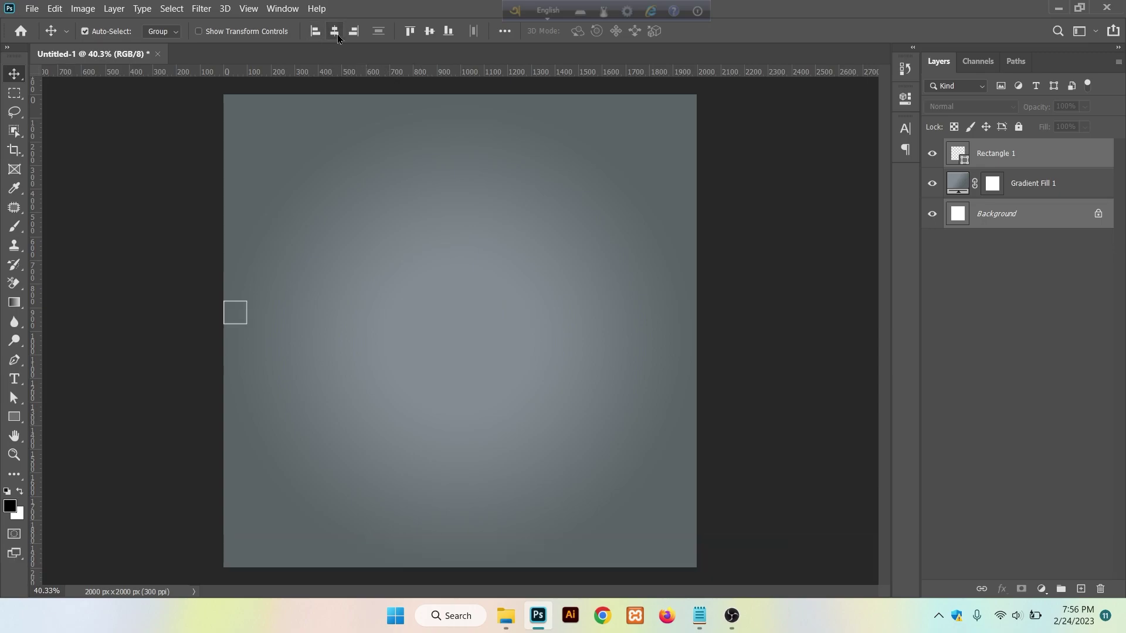
left_click(410, 31)
Place a horizontal and a vertical guide along the rectangle's inner edges, 100 px from the canvas's top and left edges.
left_click_drag(401, 75, 399, 117)
key("alt")
left_click_drag(324, 75, 270, 104)
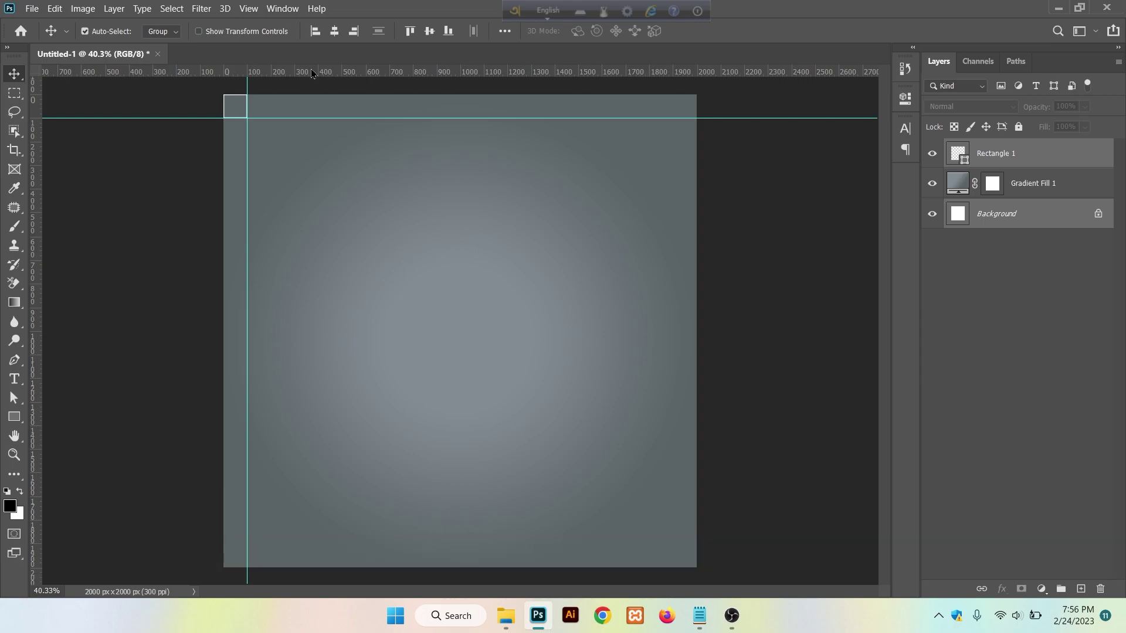
Align the rectangle to the canvas's bottom-right corner and place horizontal and vertical guides along its inner edges, 100 px inside the canvas.
left_click(448, 31)
left_click(353, 31)
left_click_drag(514, 71, 516, 543)
left_click_drag(619, 81, 673, 509)
key("alt")
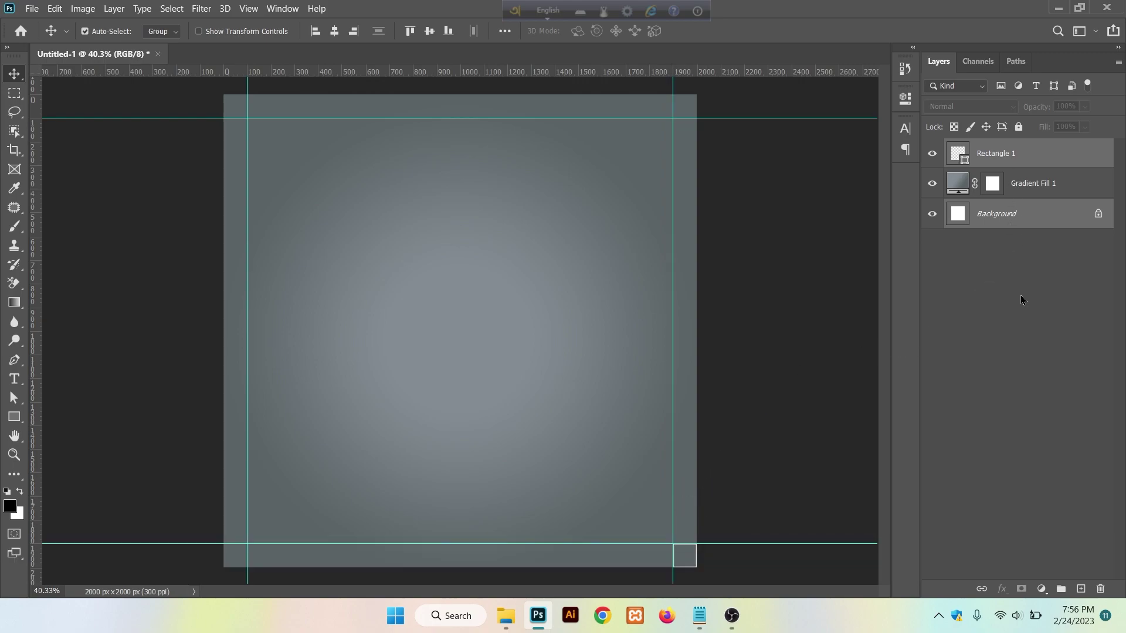
Delete the rectangle layer that served as the margin spacer.
left_click(1018, 155)
key("BackSpace")
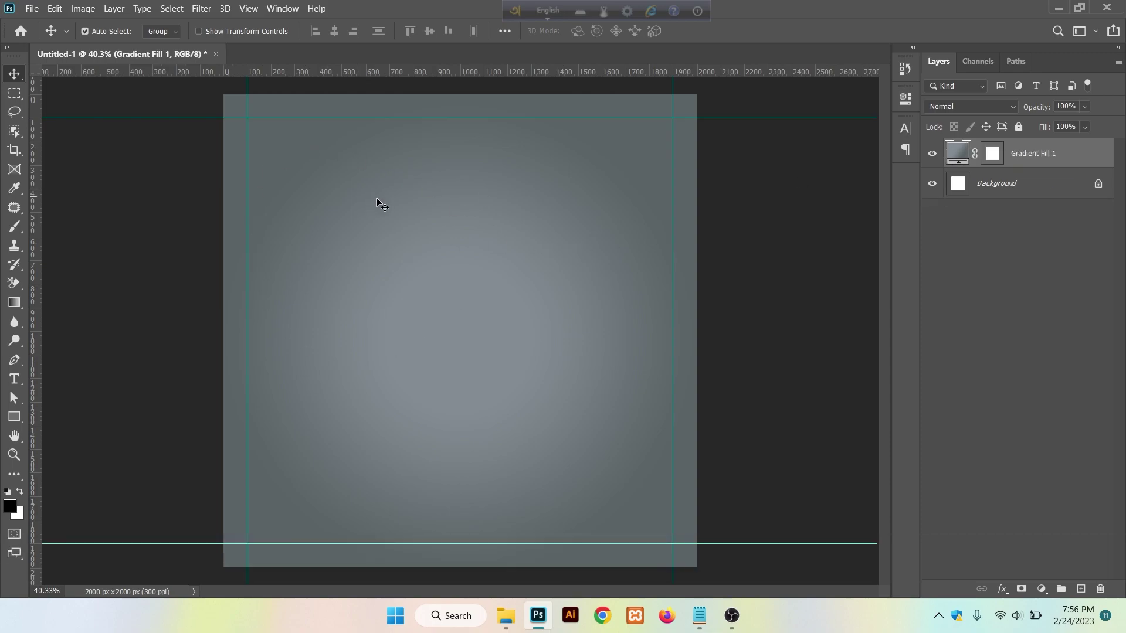
Place 2.png from the project folder, scaled to about 35% and centred horizontally in the canvas's lower half.
left_click(503, 614)
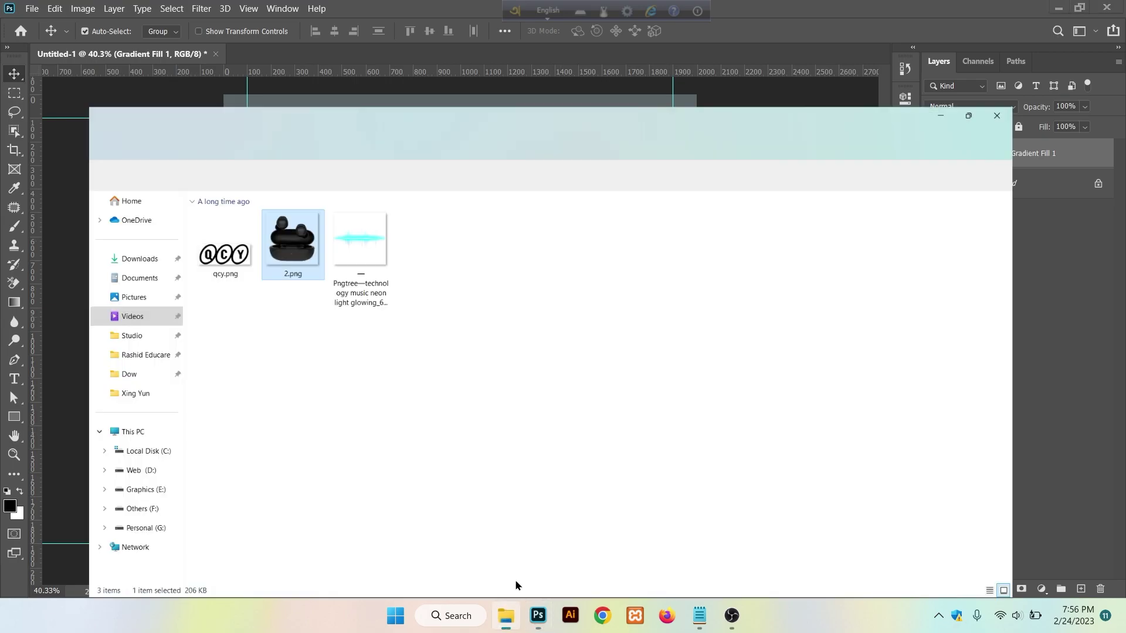
left_click_drag(291, 163, 475, 429)
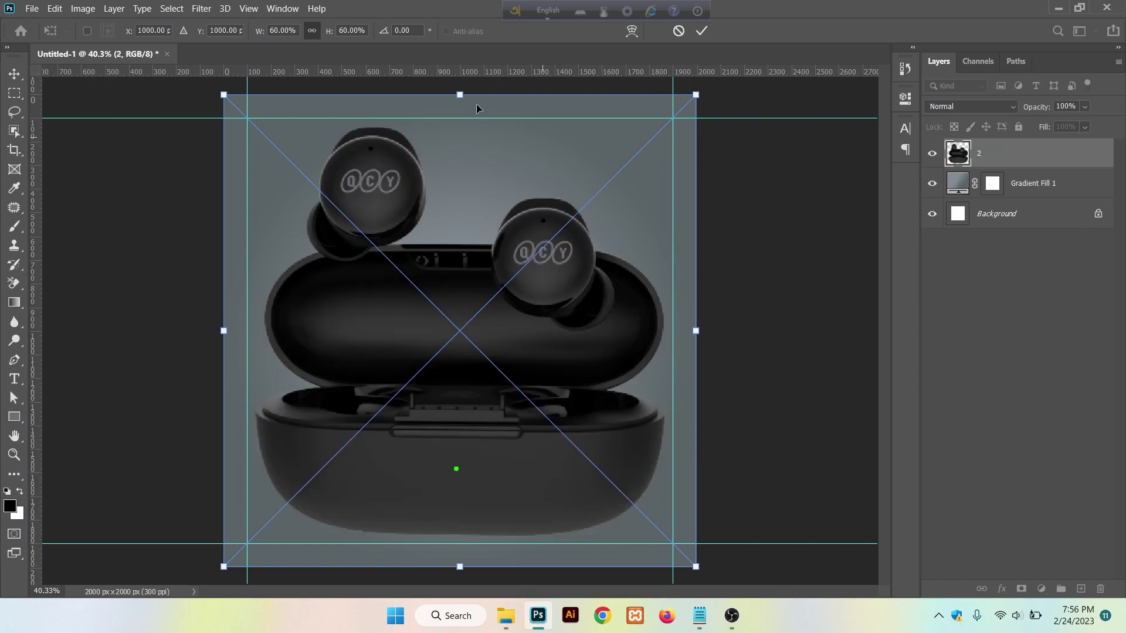
left_click_drag(459, 92, 452, 289)
left_click_drag(469, 440, 466, 414)
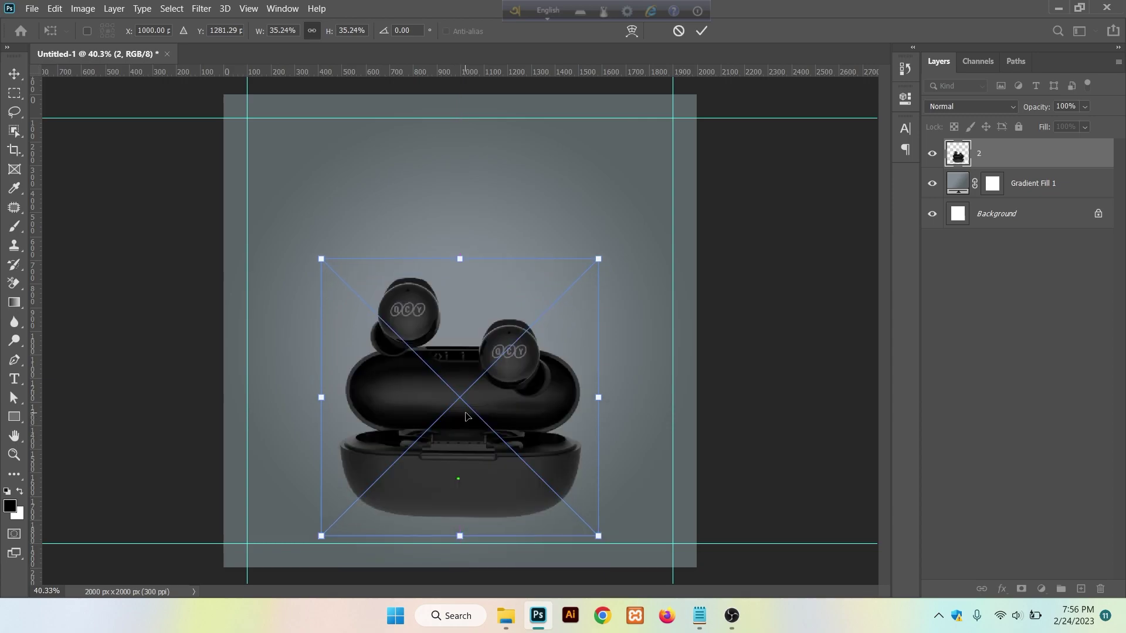
key("Return")
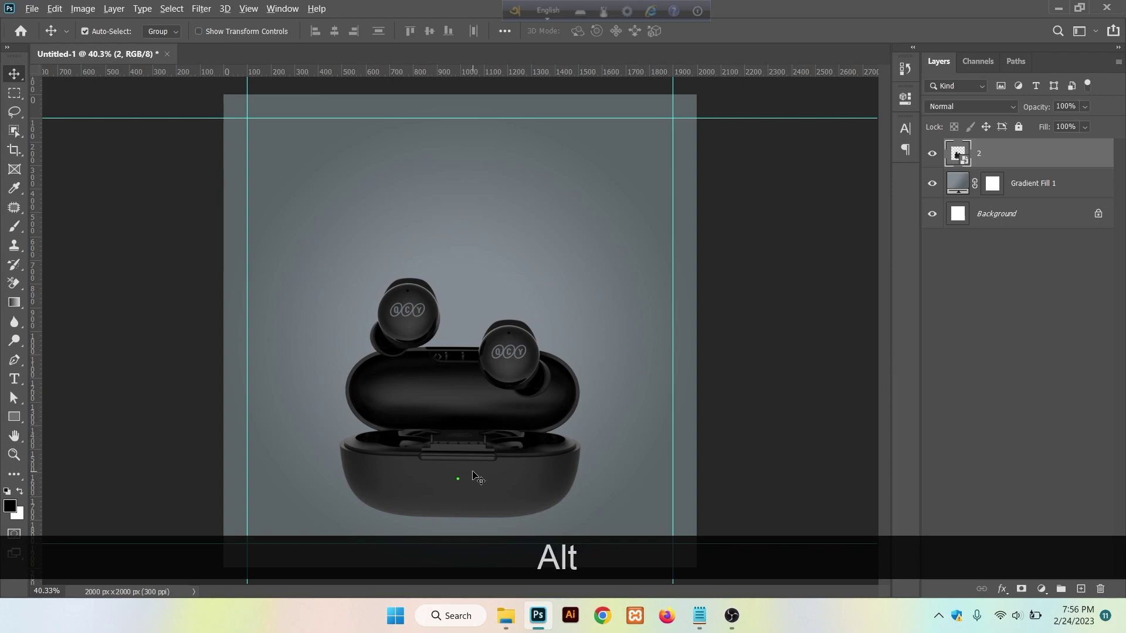
Scale the earbuds image down slightly and shift it slightly left, keeping the case above the lower margin guide.
scroll(478, 479, "up", 3)
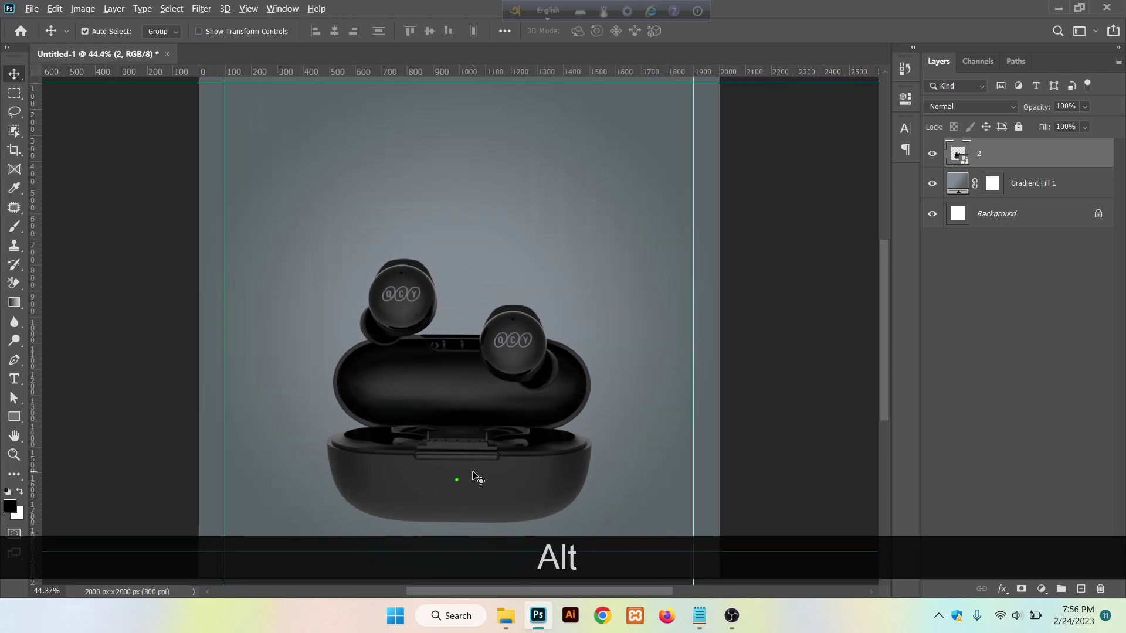
scroll(477, 480, "down", 2)
left_click_drag(473, 473, 473, 466)
key("ctrl")
key("ctrl+t")
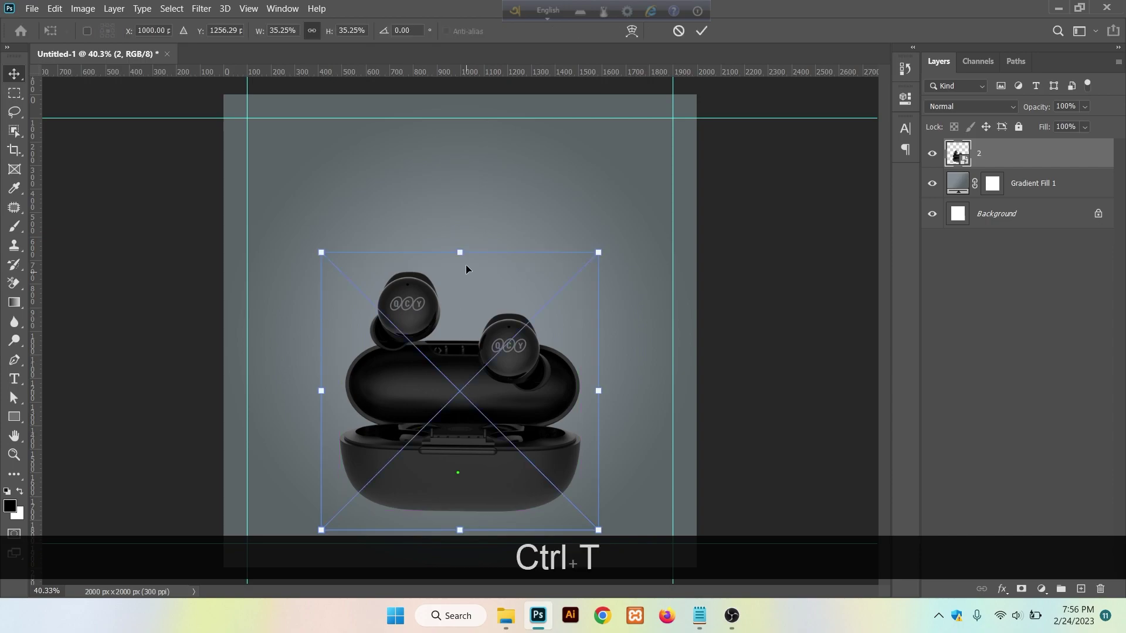
left_click_drag(459, 253, 464, 260)
key("Return")
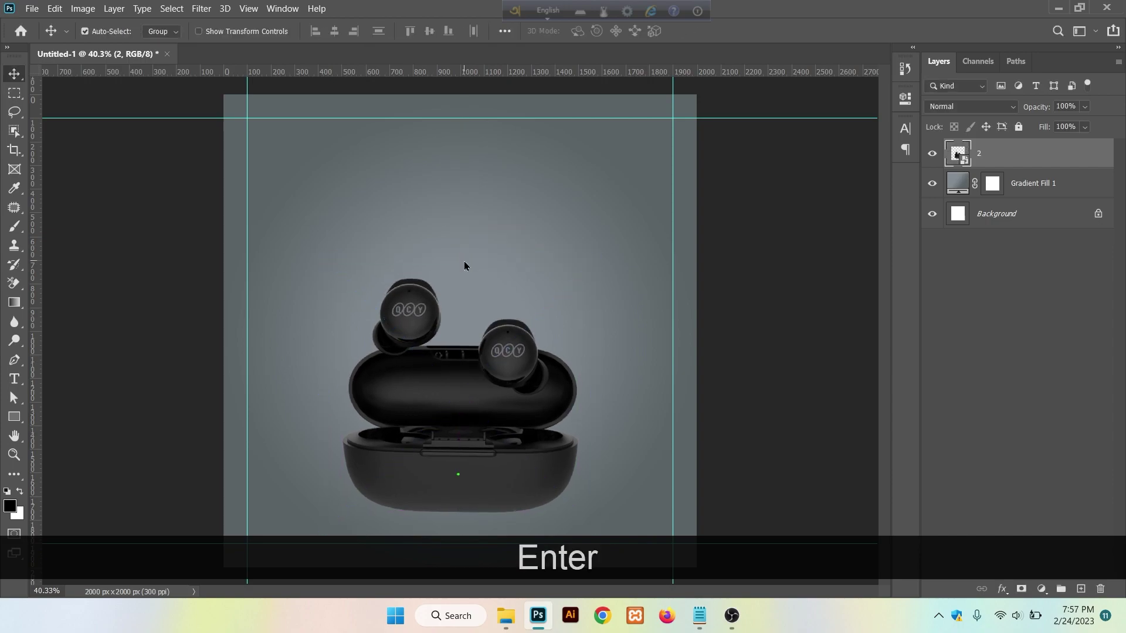
left_click_drag(471, 372, 464, 377)
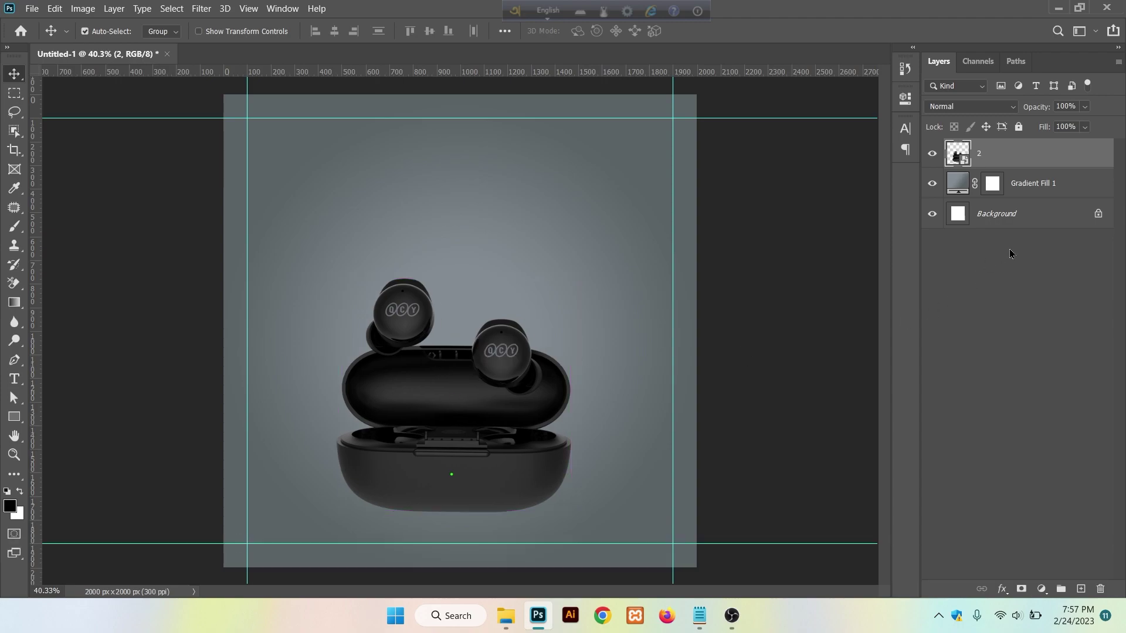
On a new layer above Gradient Fill 1, paint one black dab behind the earbuds with a 900 px Soft Round brush at 100% opacity.
left_click(1030, 187)
left_click(1081, 589)
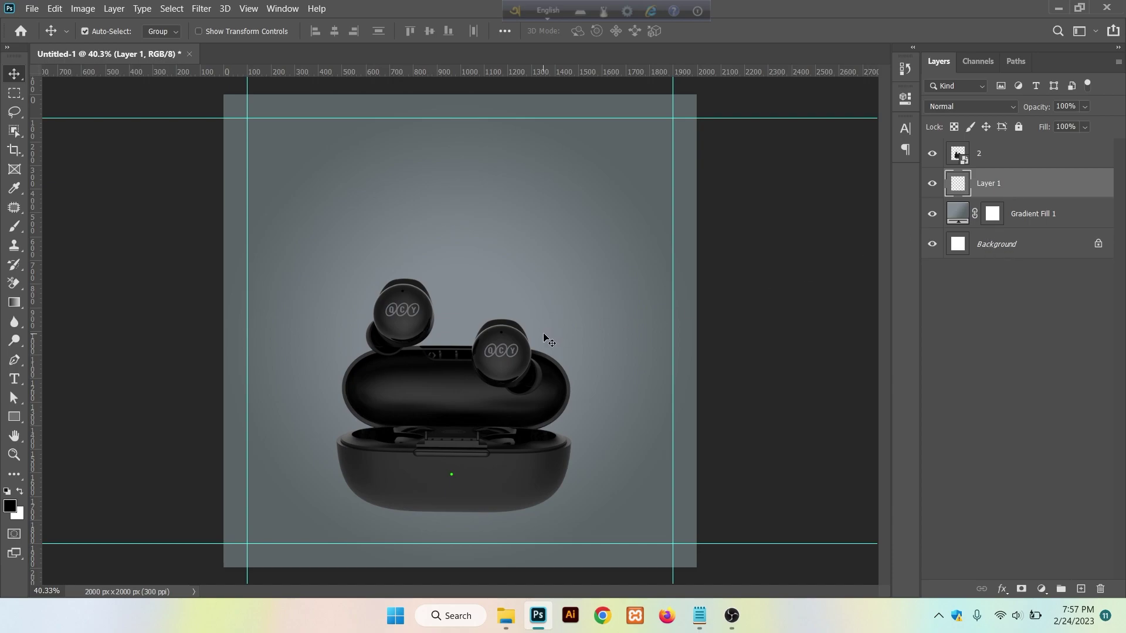
key("b")
key("bracketright")
key("bracketright")
key("bracketright")
key("bracketright")
key("bracketright")
key("bracketright")
key("bracketright")
key("bracketright")
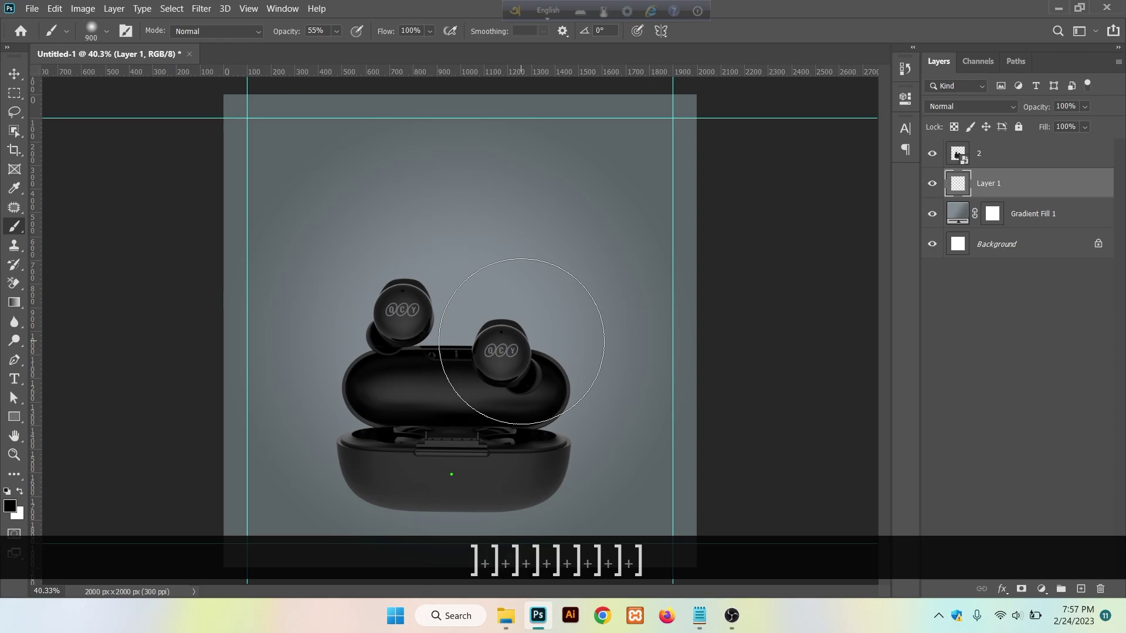
left_click_drag(336, 31, 403, 56)
left_click(88, 32)
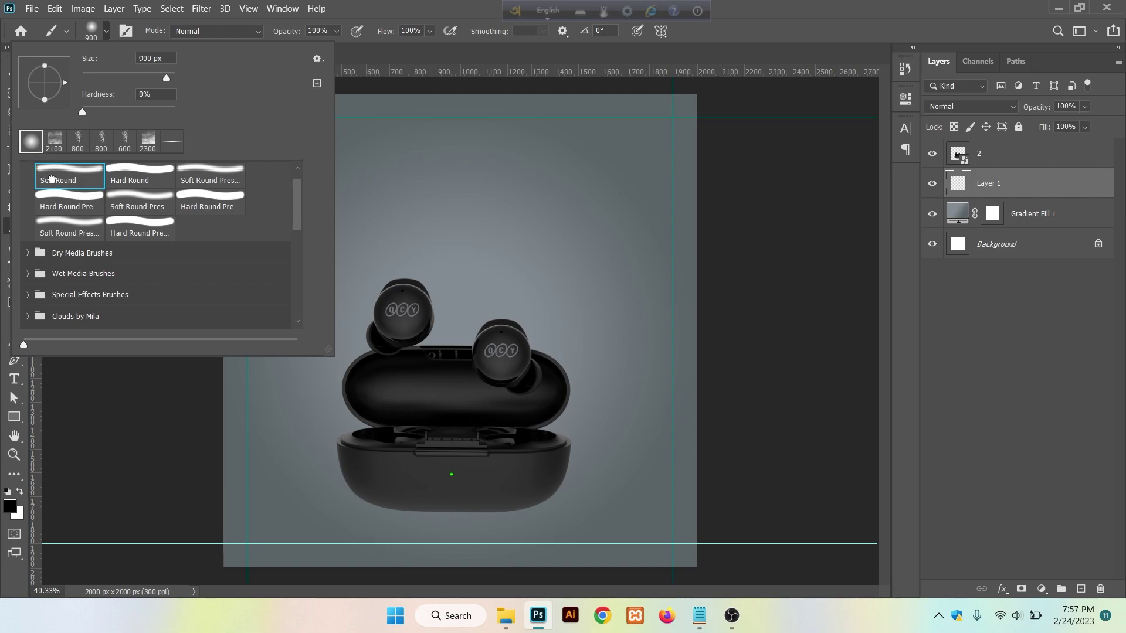
left_click(107, 31)
left_click(469, 344)
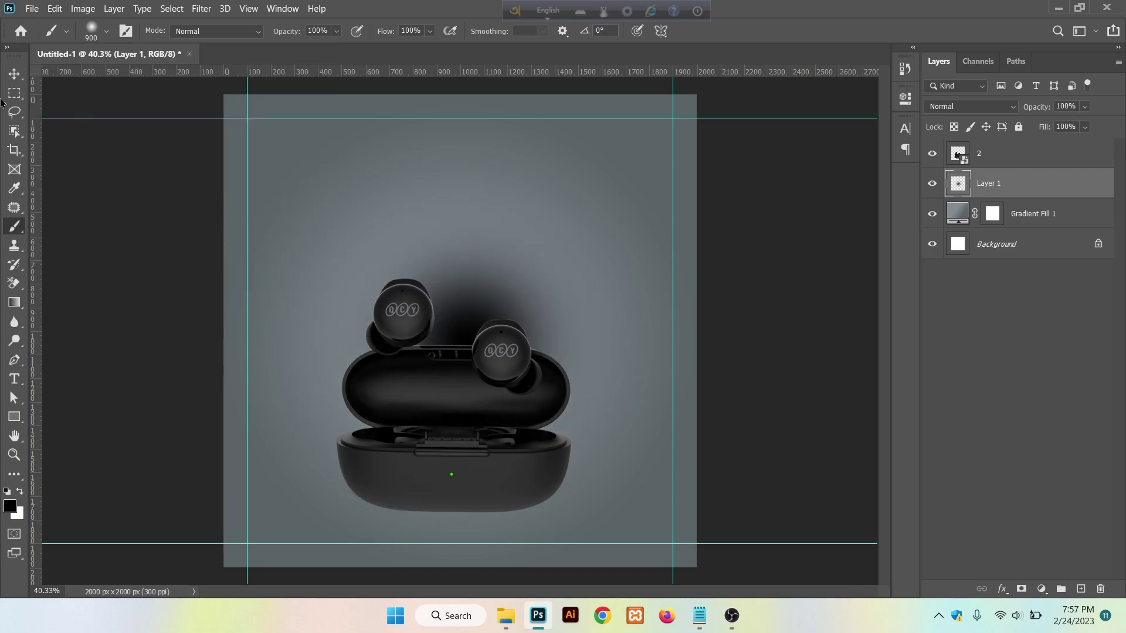
Squash the black dab to about 3.6% height and place it under the case's base as a thin floor shadow.
left_click(14, 74)
key("ctrl+t")
key("shift")
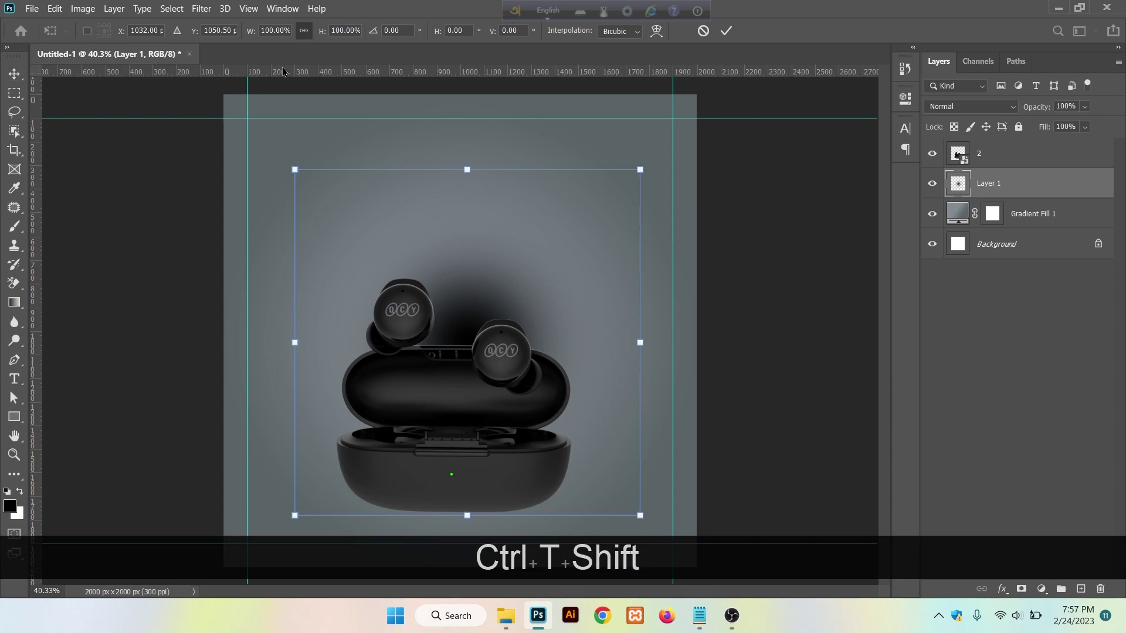
left_click_drag(462, 167, 483, 515)
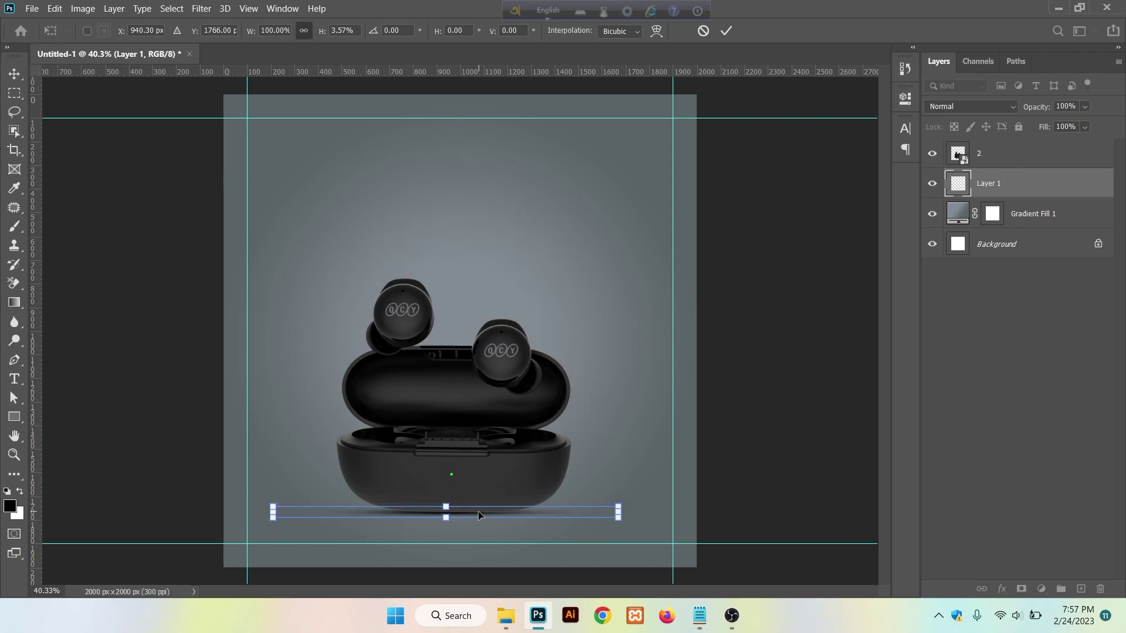
key("Return")
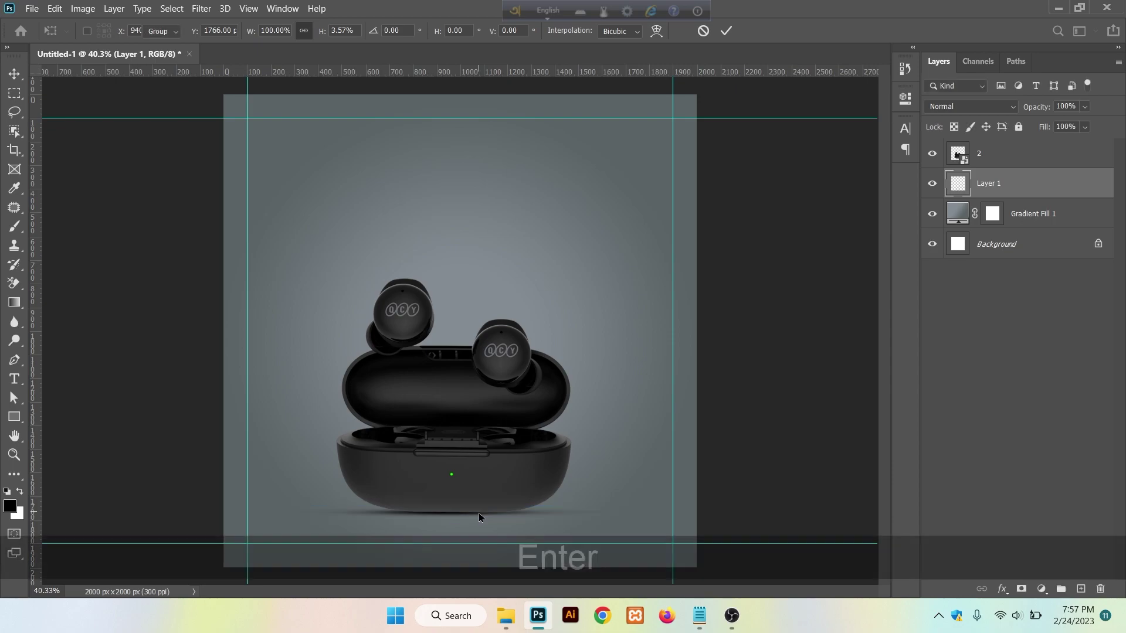
Nudge the floor shadow by a few pixels so it sits against the underside of the case.
scroll(477, 536, "up", 1)
left_click_drag(477, 537, 455, 454)
key("Left")
key("Left")
key("Left")
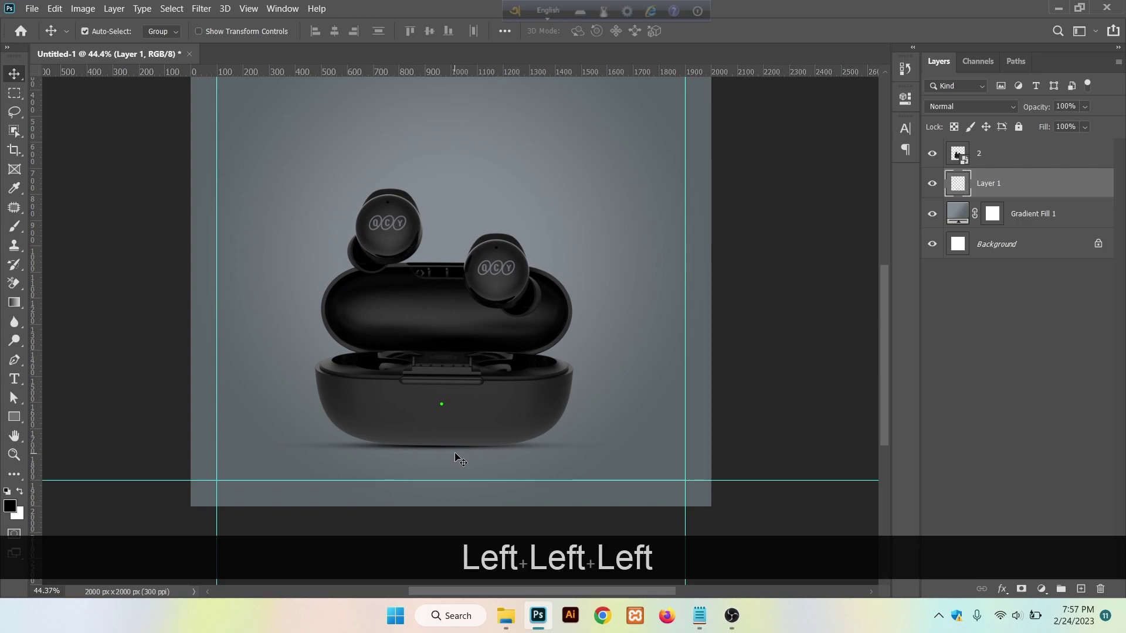
key("Down")
key("Right")
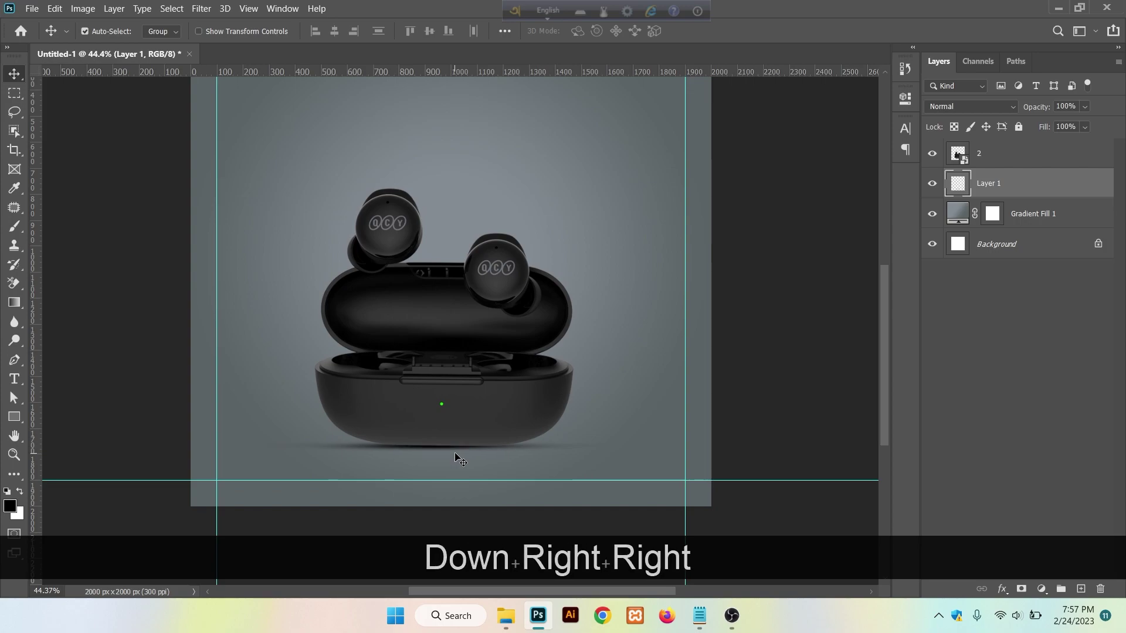
key("Up")
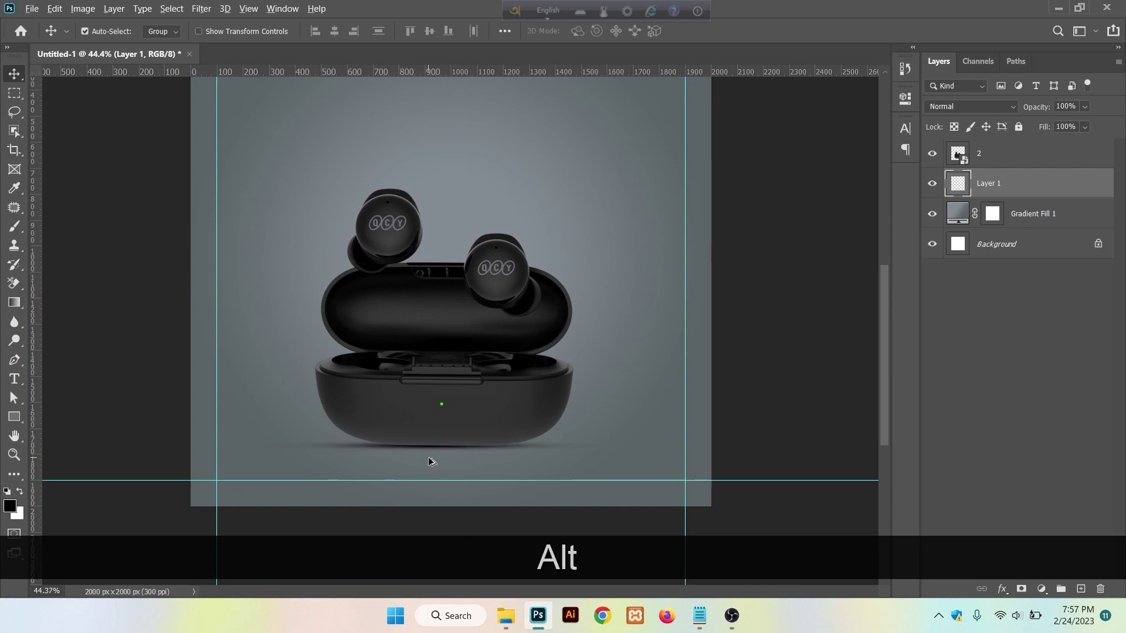
Add a new layer above the earbuds layer and clip it to that layer.
scroll(446, 467, "down", 2)
scroll(439, 475, "up", 1)
scroll(444, 500, "up", 1)
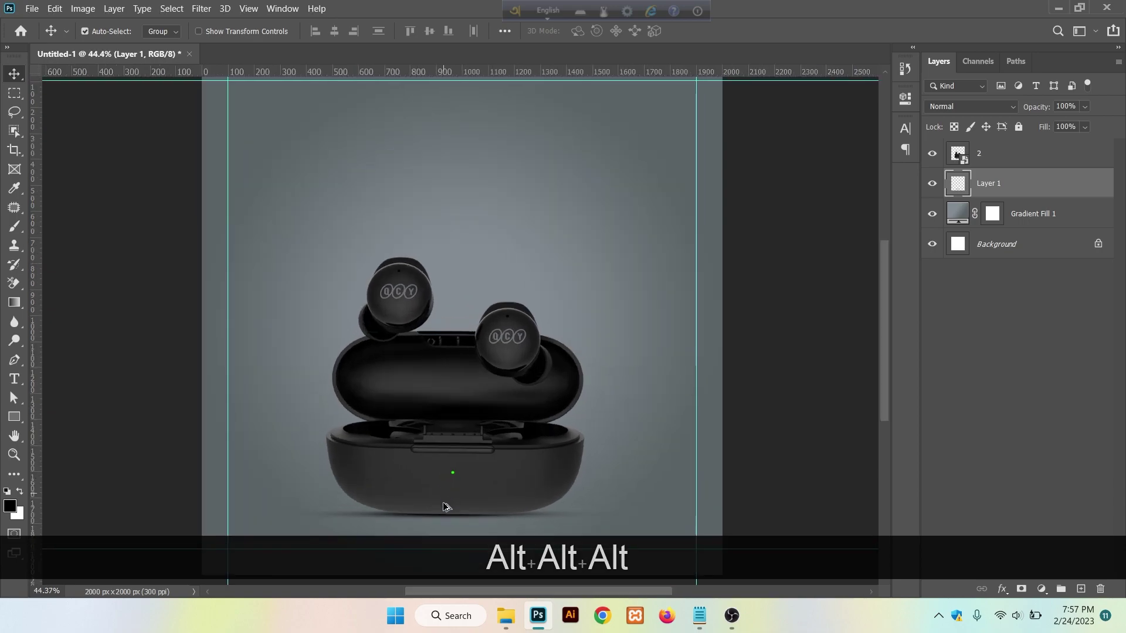
scroll(455, 506, "up", 3)
left_click_drag(450, 508, 449, 446)
left_click(1002, 160)
left_click(1082, 588)
right_click(1004, 156)
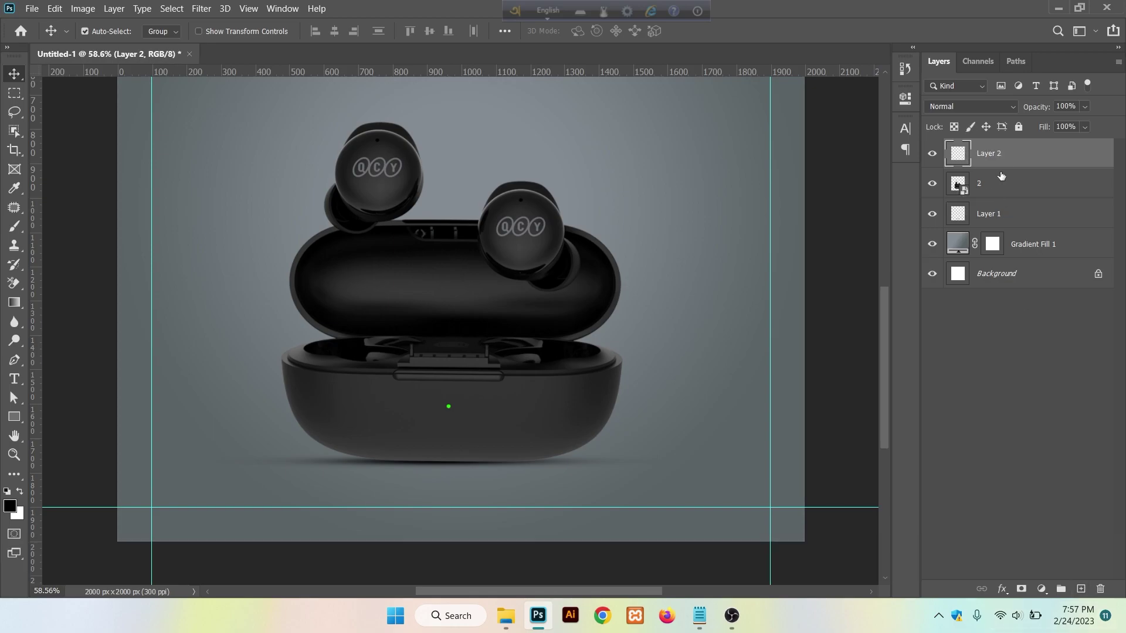
left_click(896, 267)
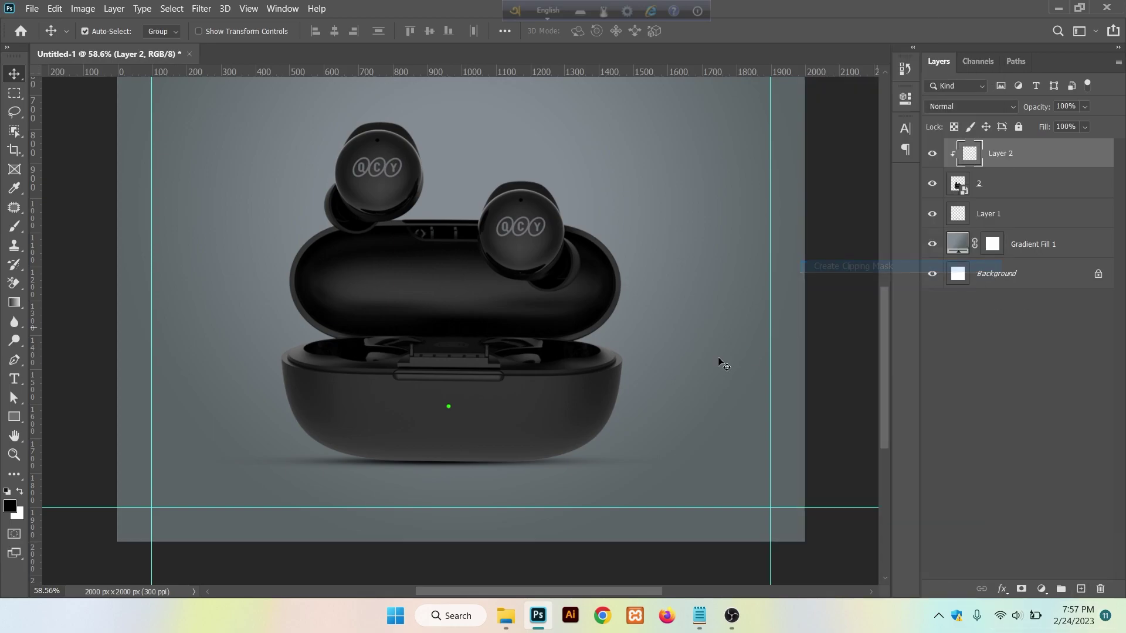
Paint soft black shading along the case's lower edge on the clipped layer with a 250 px brush at 39% opacity.
key("b")
key("bracketleft")
key("bracketleft")
key("bracketleft")
key("bracketleft")
key("bracketleft")
key("bracketleft")
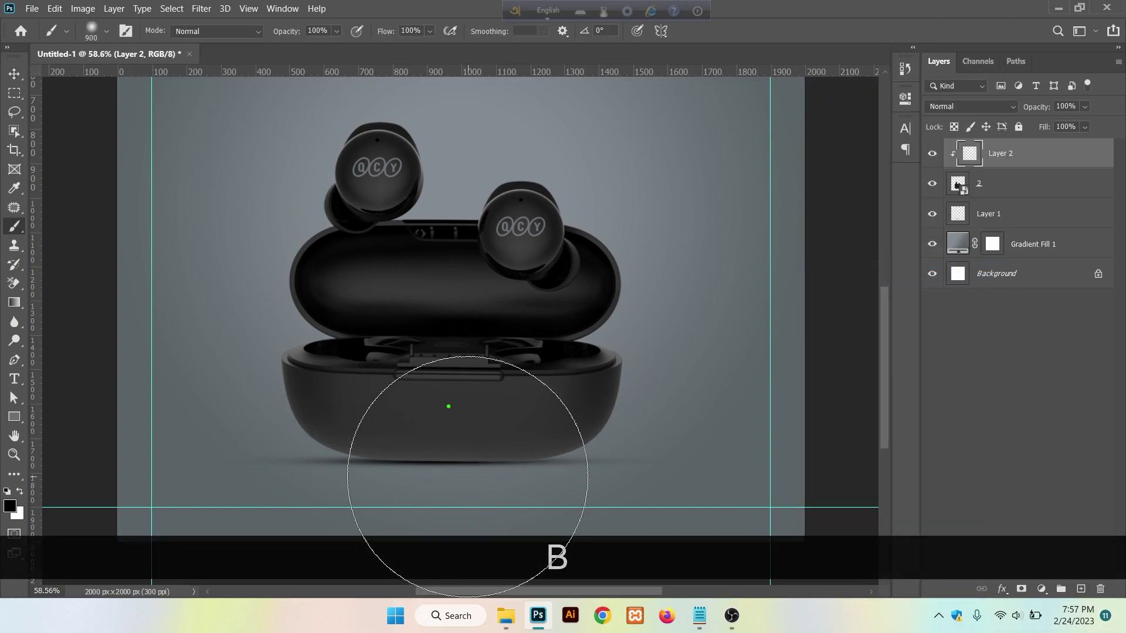
key("bracketleft")
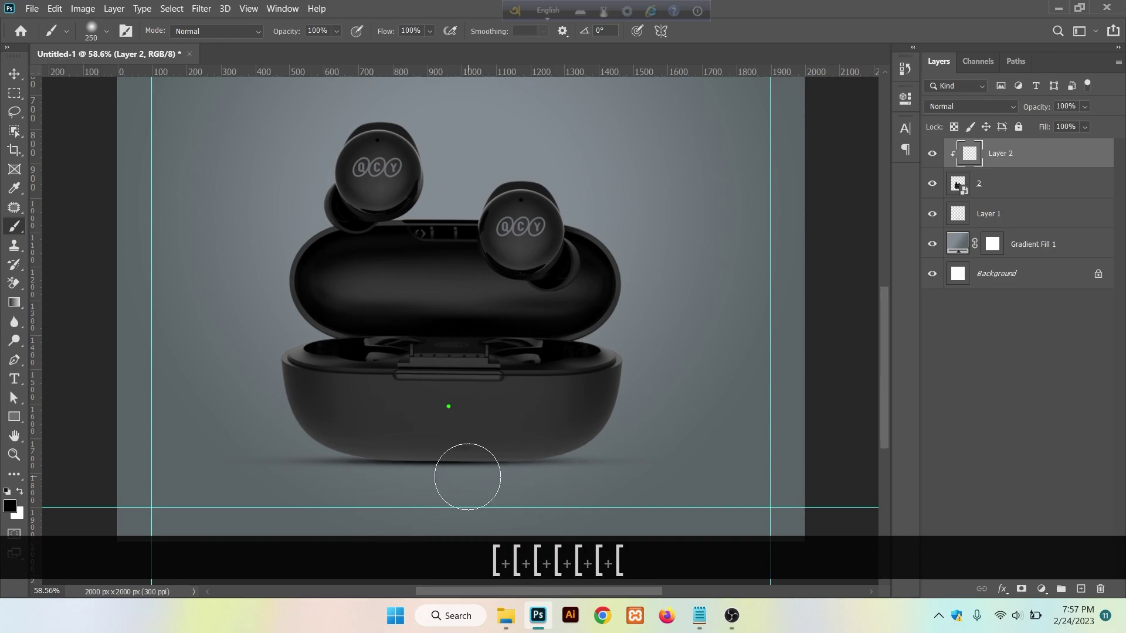
left_click(336, 32)
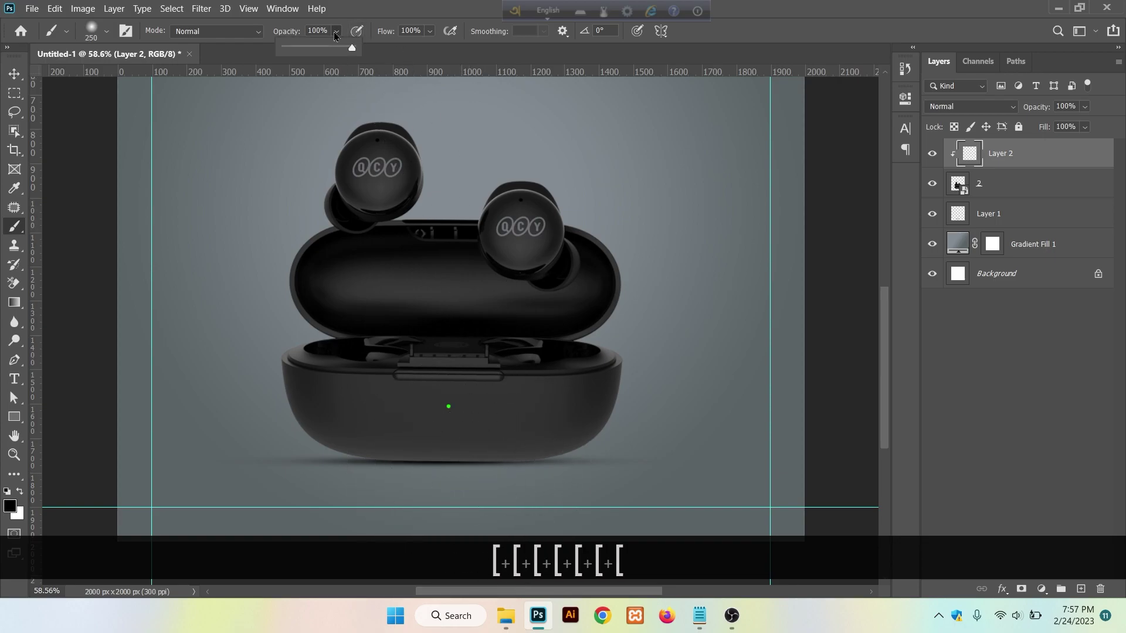
left_click_drag(312, 54, 301, 54)
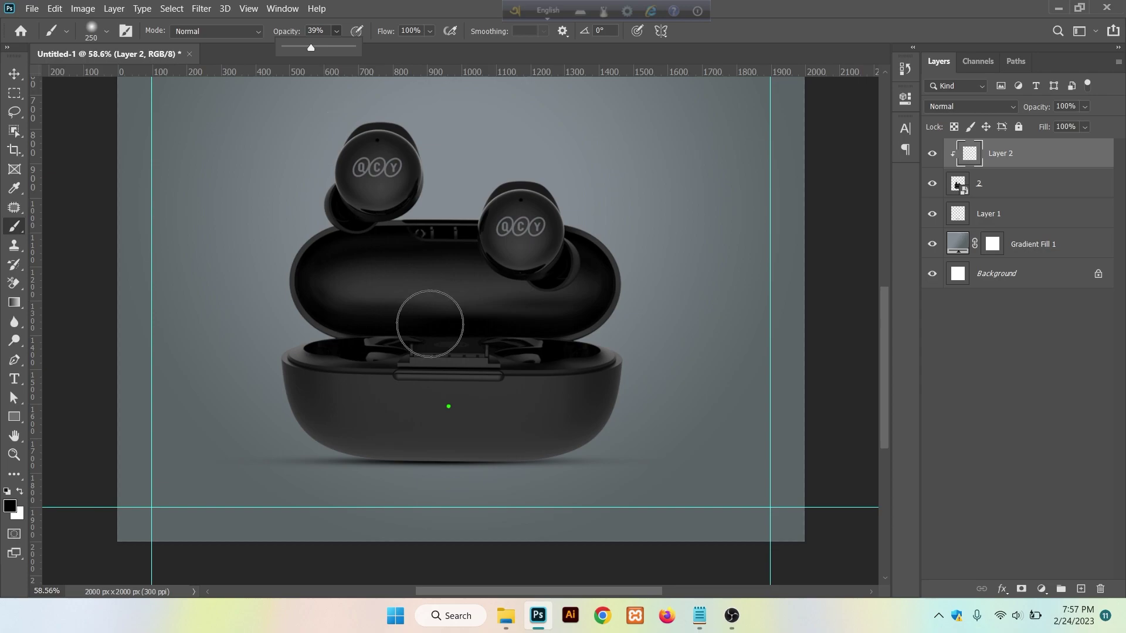
left_click(522, 499)
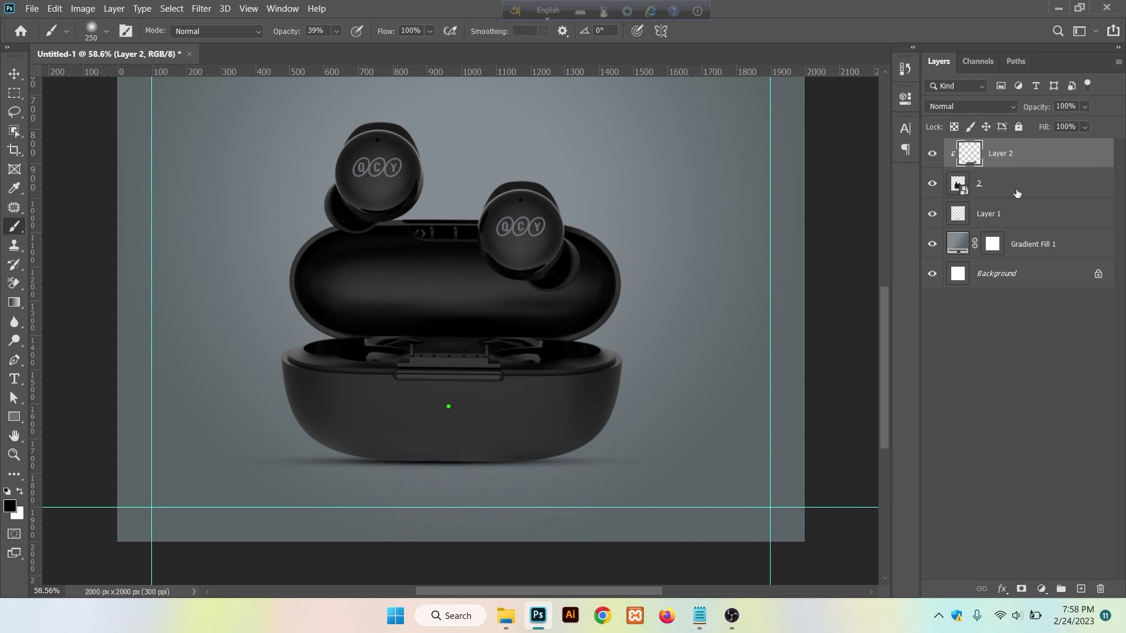
Try to nudge the floor shadow on Layer 1 to the right.
left_click(1007, 215)
key("Right")
key("Right")
key("Right")
key("Right")
key("Right")
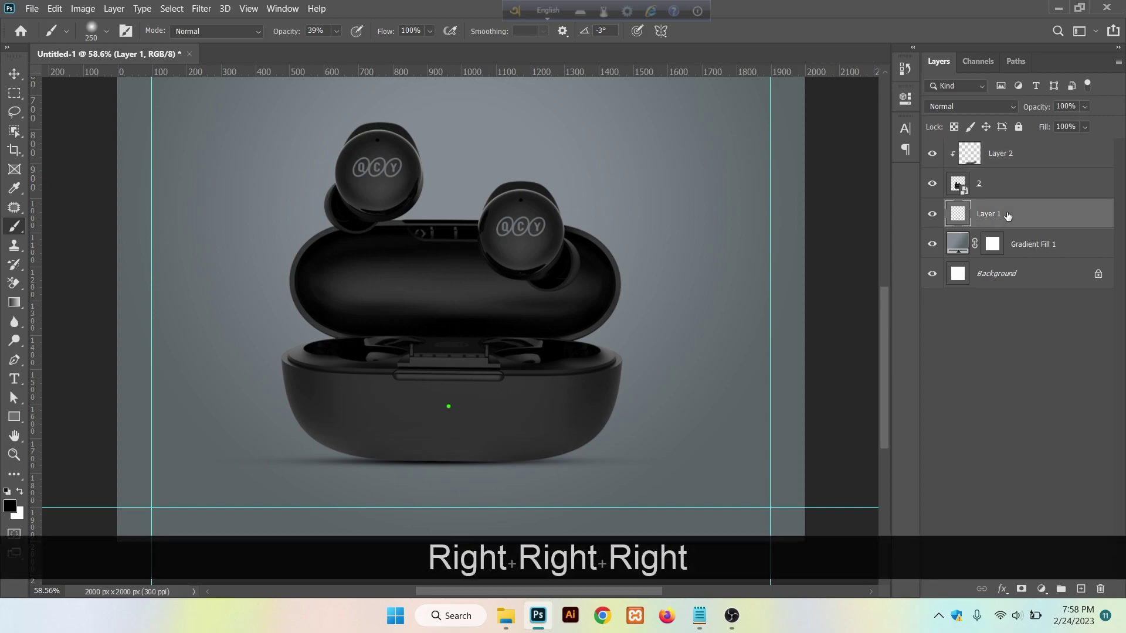
Apply a Gaussian Blur with a radius of 8.8 pixels to the earbuds layer.
left_click(1005, 185)
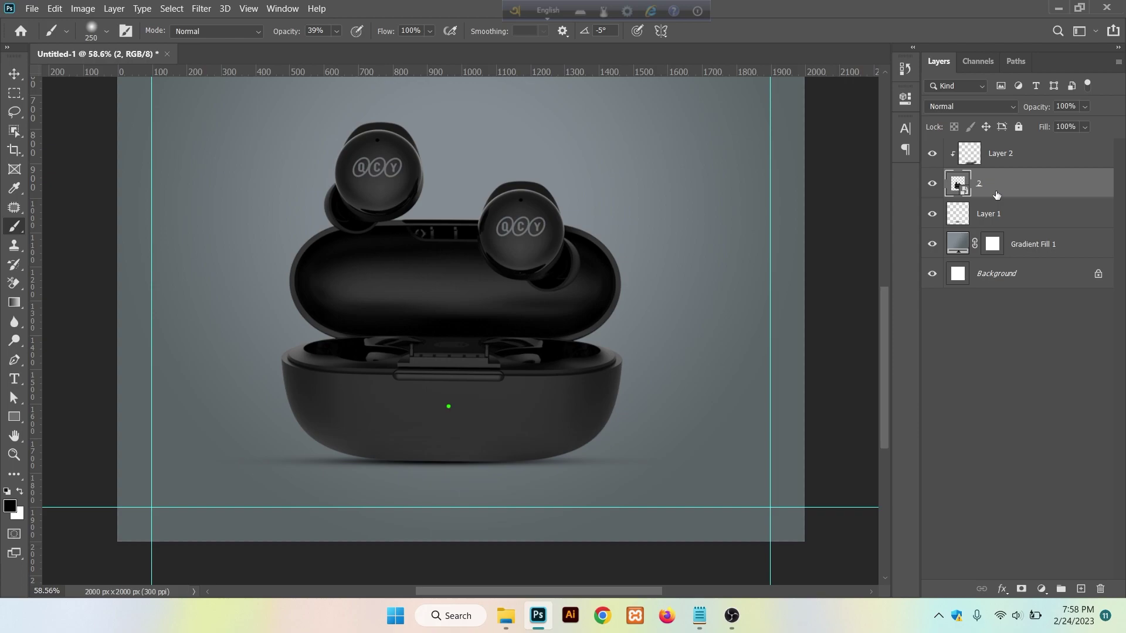
left_click(201, 10)
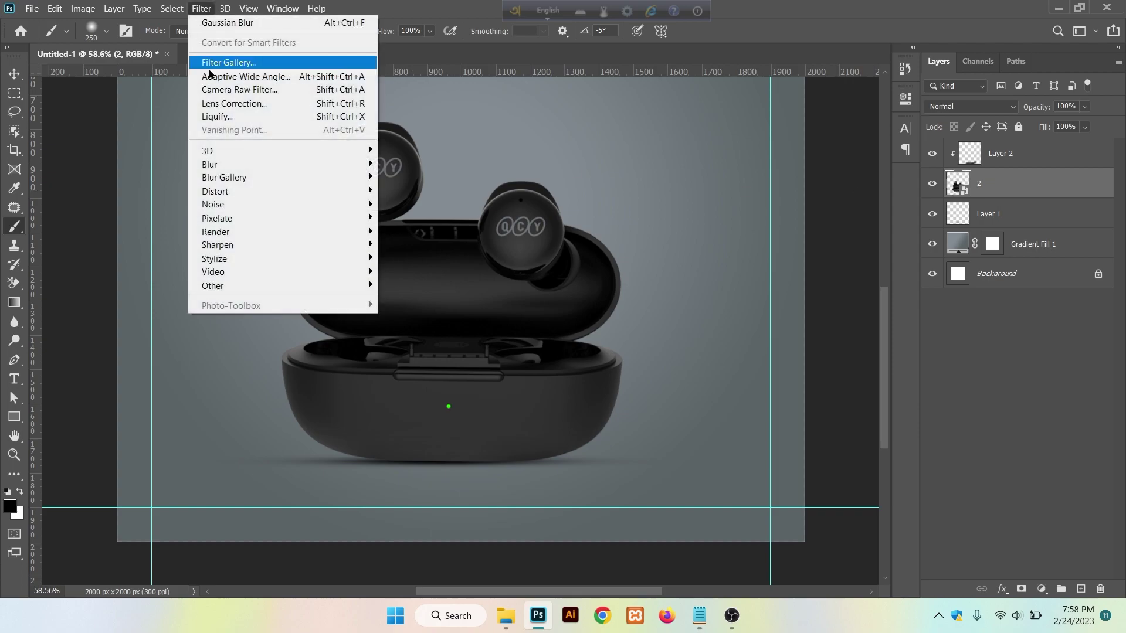
mouse_move(220, 167)
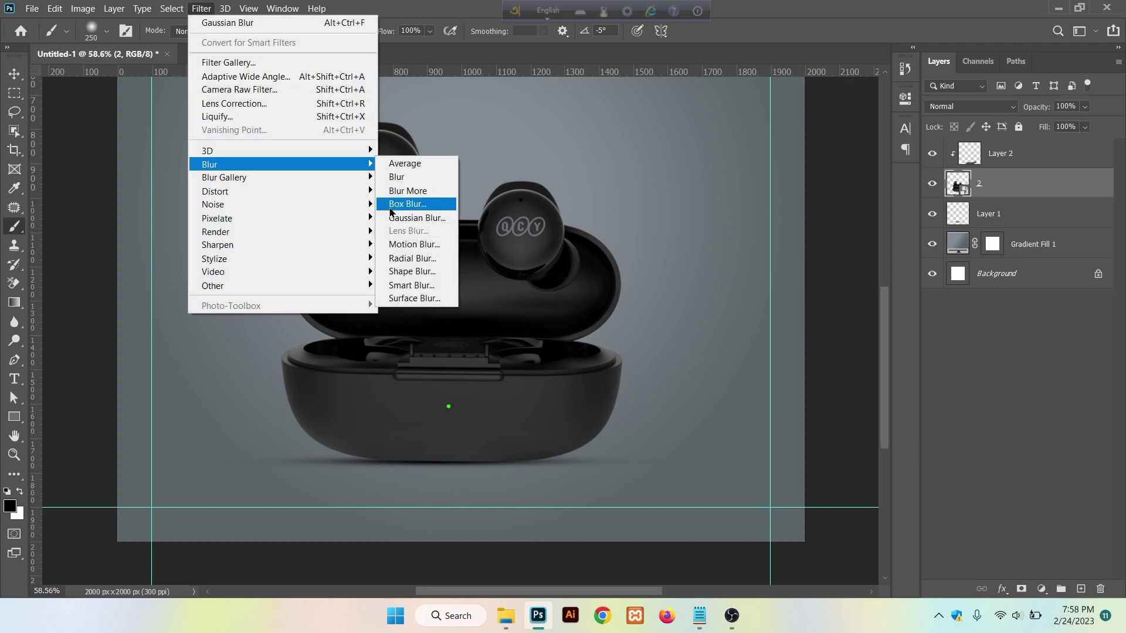
left_click(414, 217)
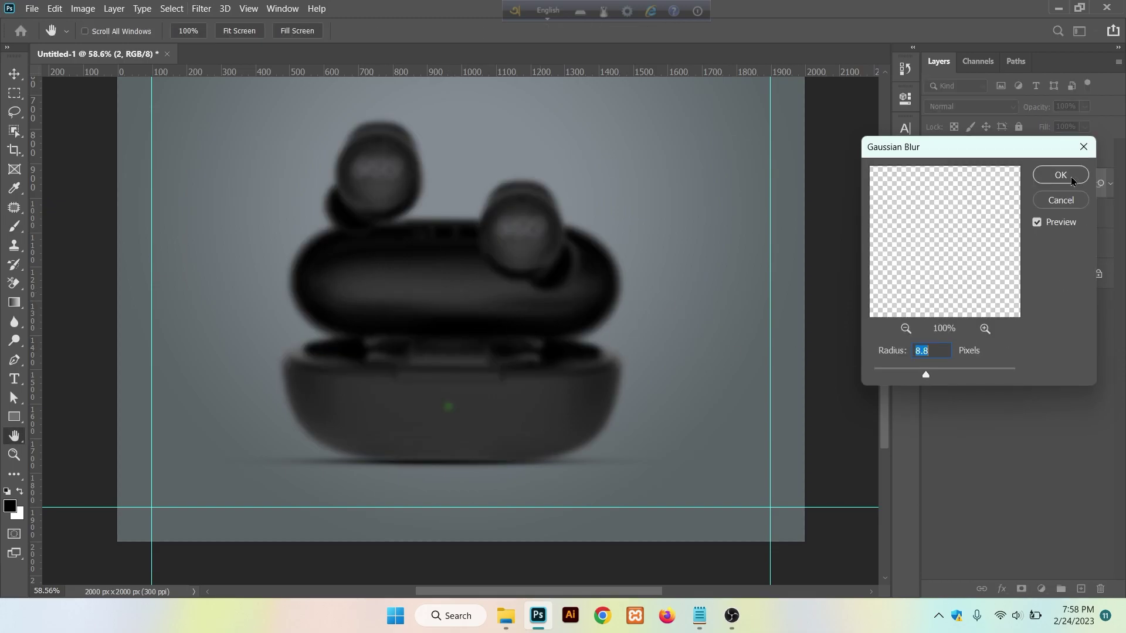
left_click(1059, 174)
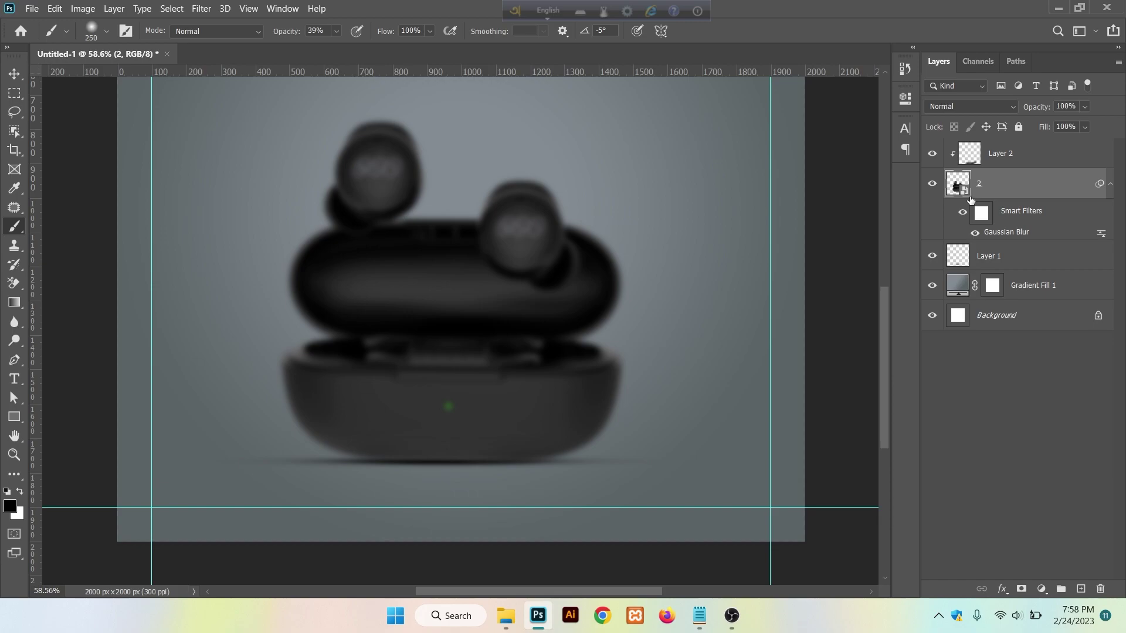
Invert the blur's filter mask to black and paint white along the case's bottom edge to soften only that edge.
left_click(984, 215)
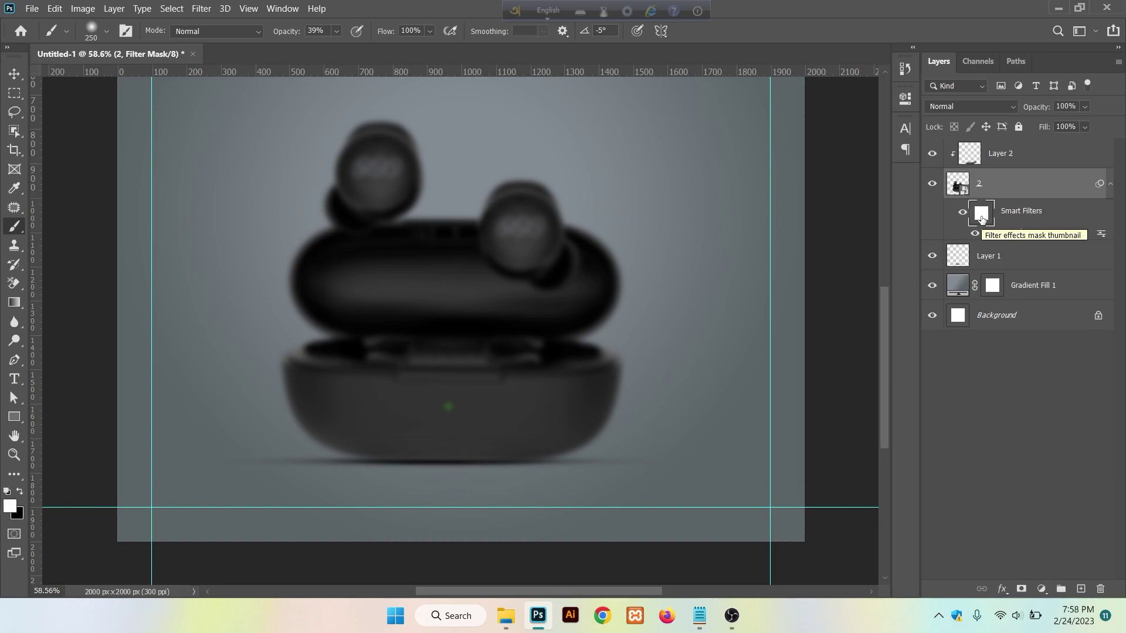
key("ctrl+i")
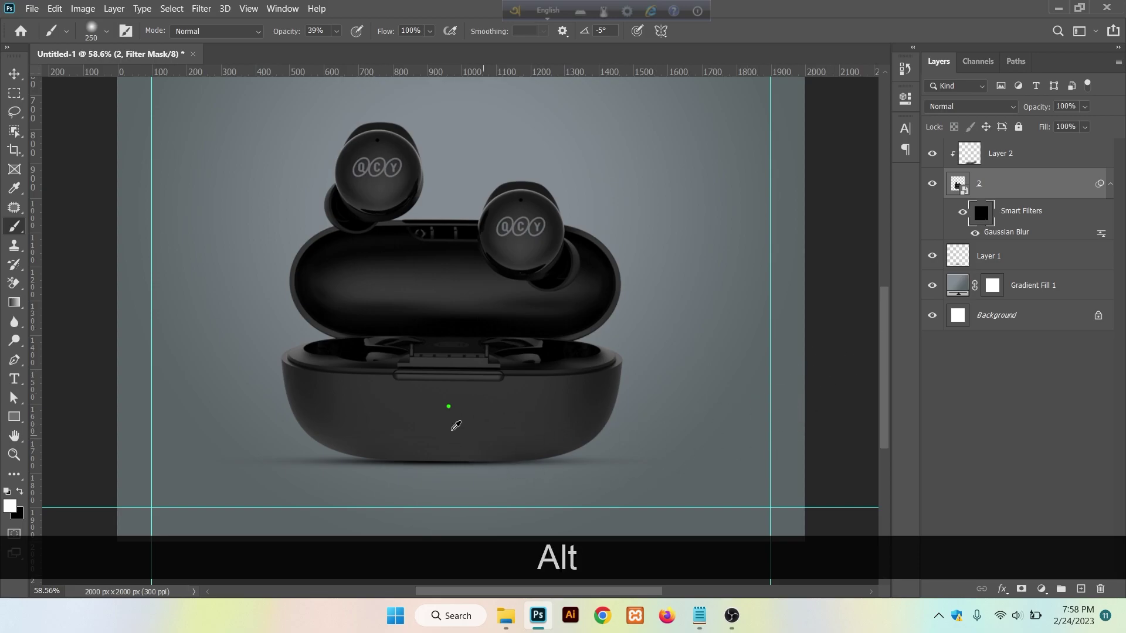
scroll(452, 422, "up", 4)
left_click_drag(452, 366, 463, 271)
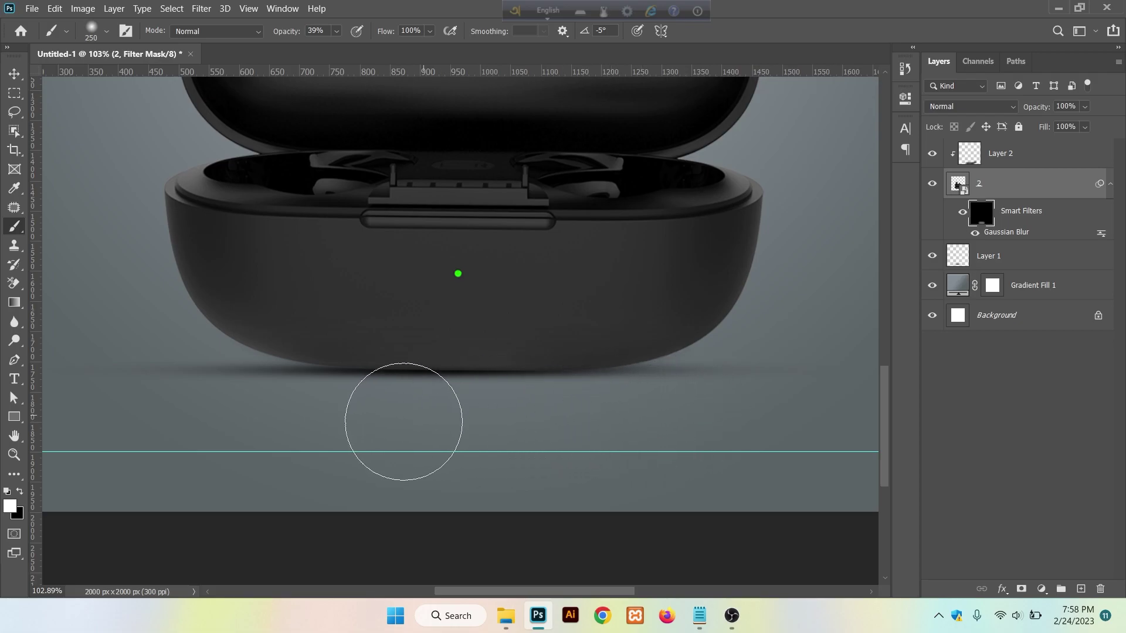
Compare the case's bottom edge with the earbuds layer's smart filters hidden and shown.
scroll(405, 453, "down", 5)
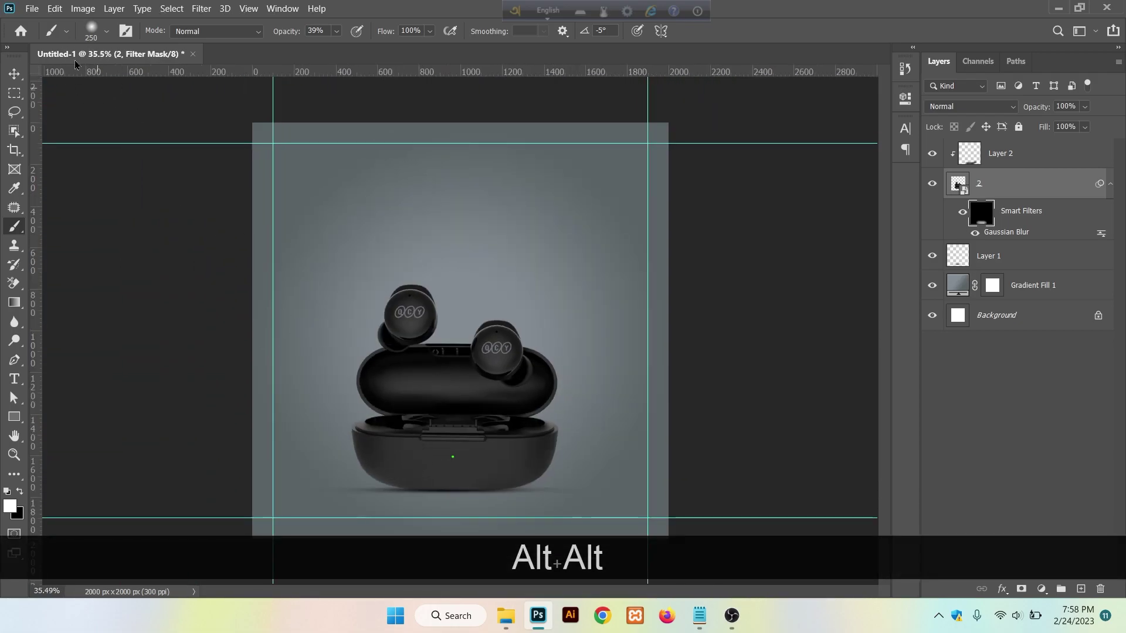
key("v")
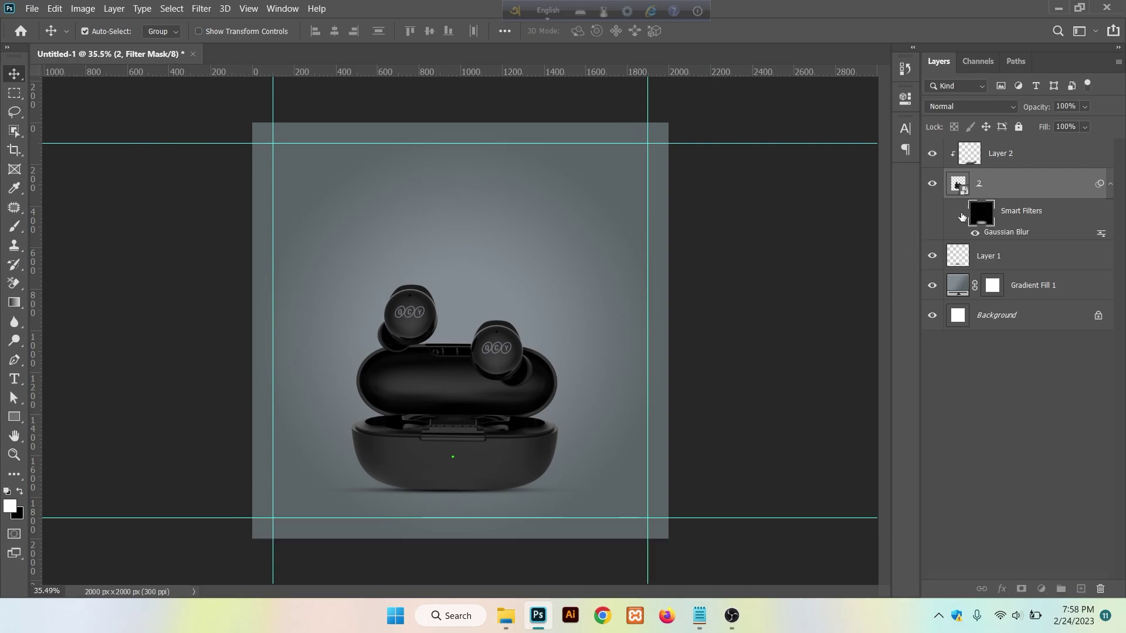
left_click(961, 217)
scroll(586, 465, "up", 5)
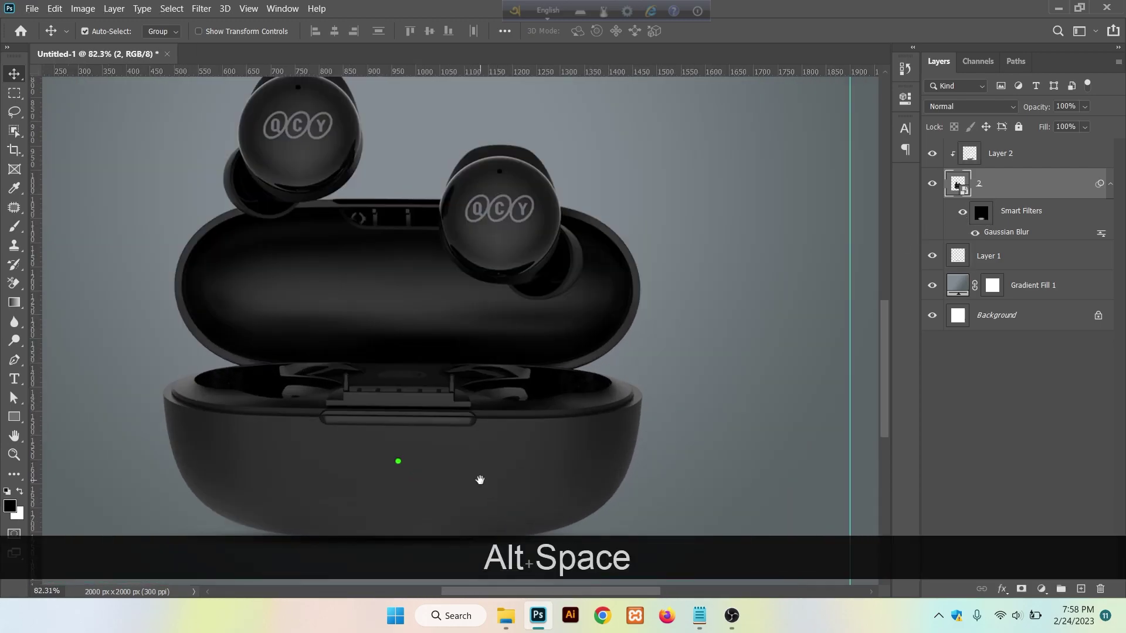
left_click_drag(636, 413, 502, 384)
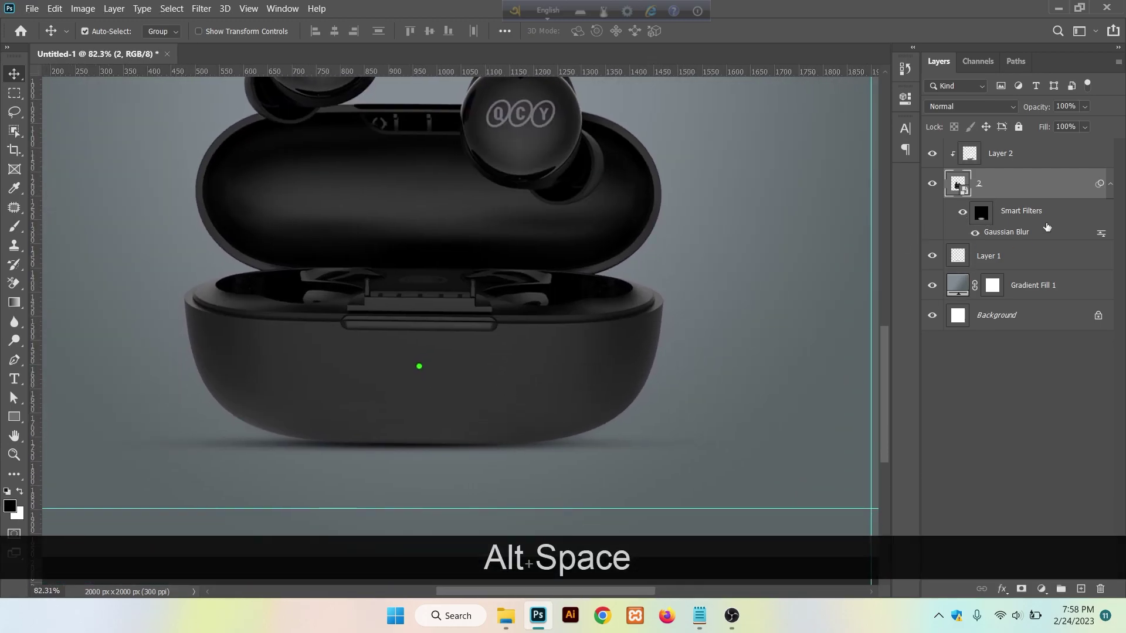
left_click(961, 214)
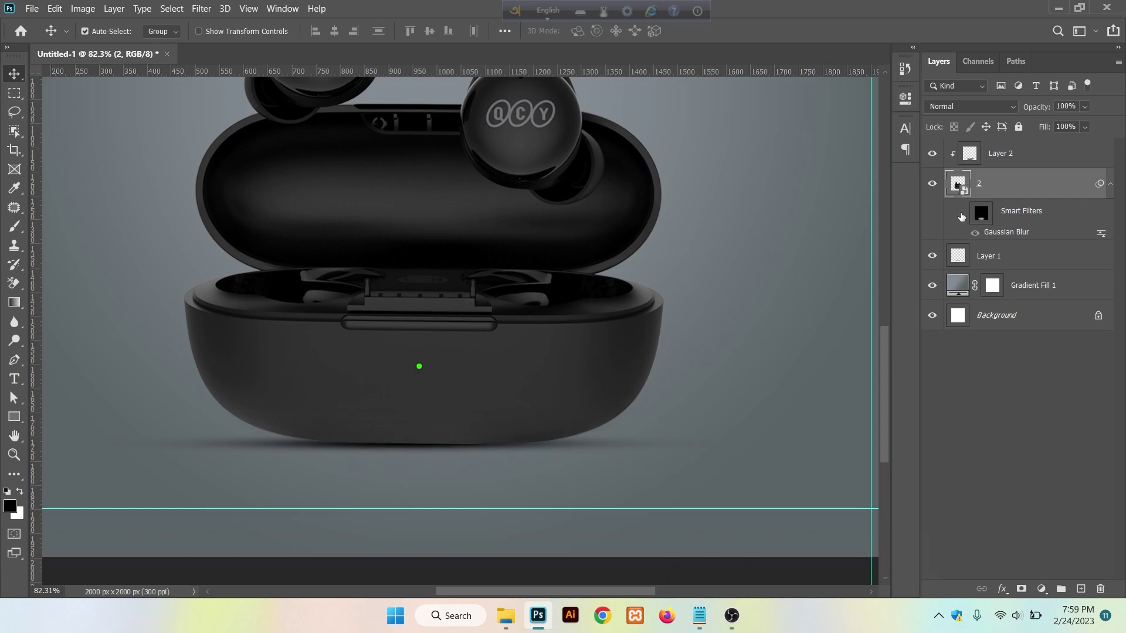
left_click(961, 214)
scroll(449, 466, "down", 4)
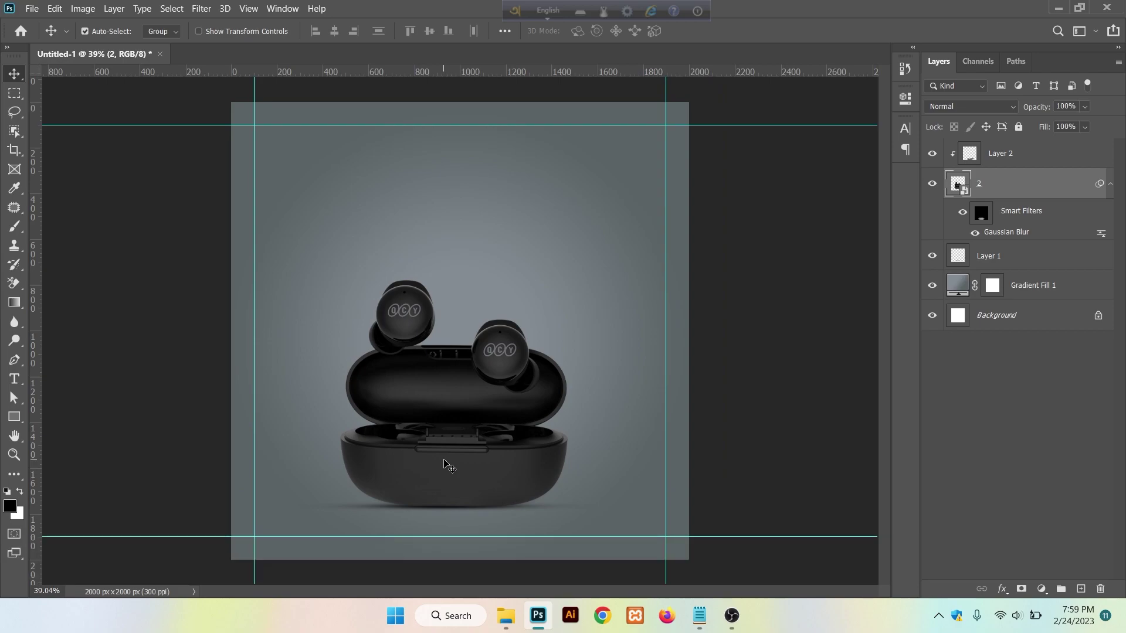
Place the Pngtree technology music neon light image above Gradient Fill 1, scaled to the full canvas width and centred behind the open case lid.
left_click(970, 377)
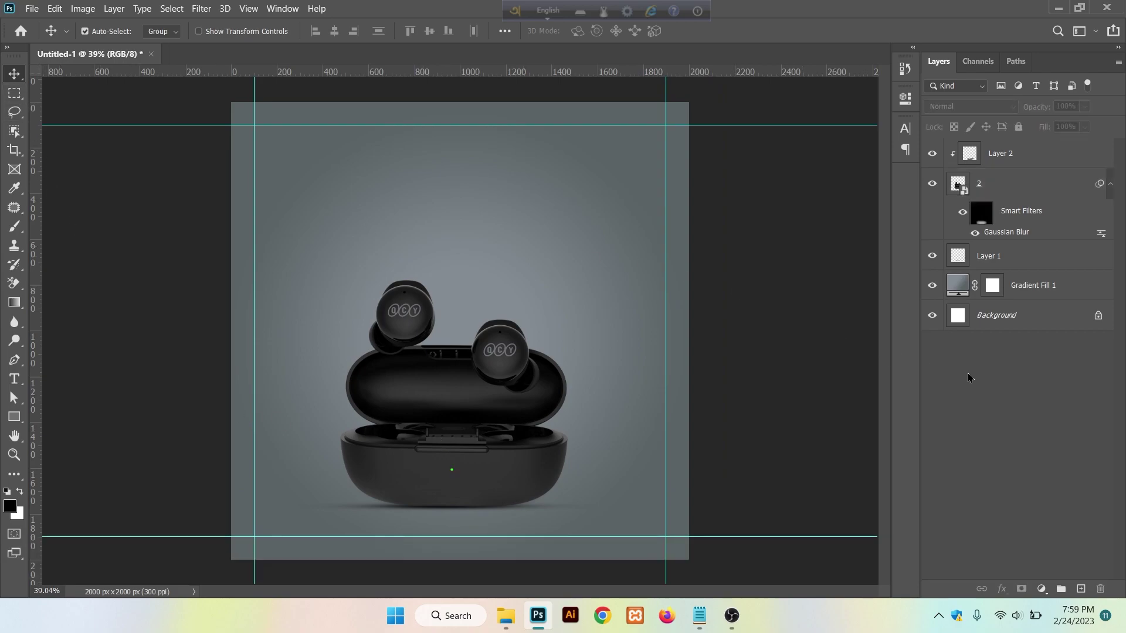
left_click(1009, 263)
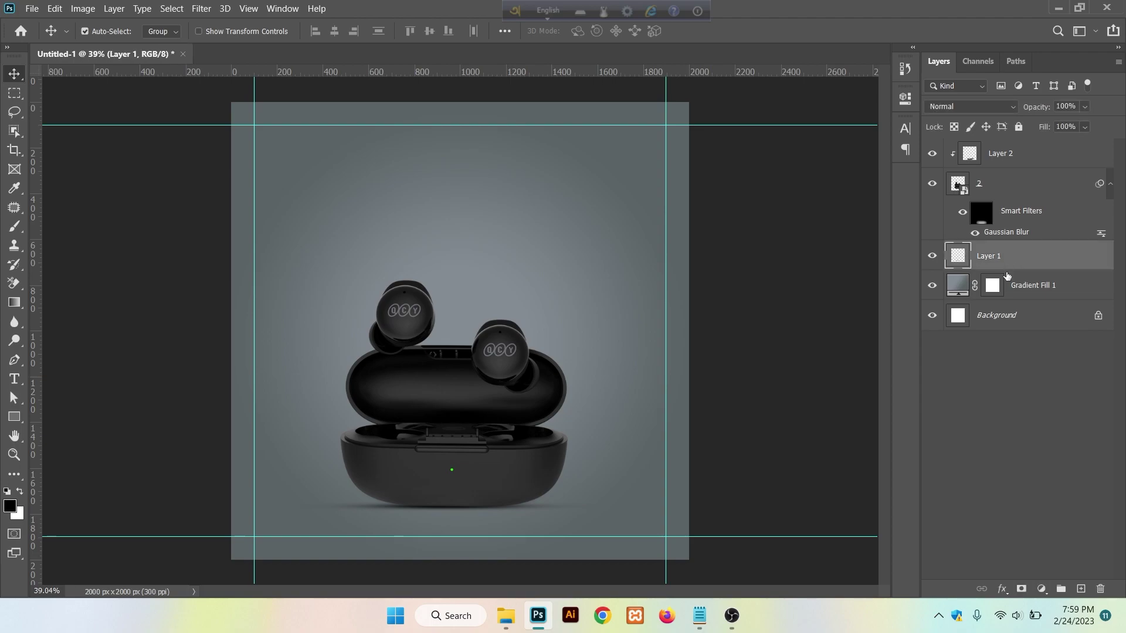
left_click(1021, 290)
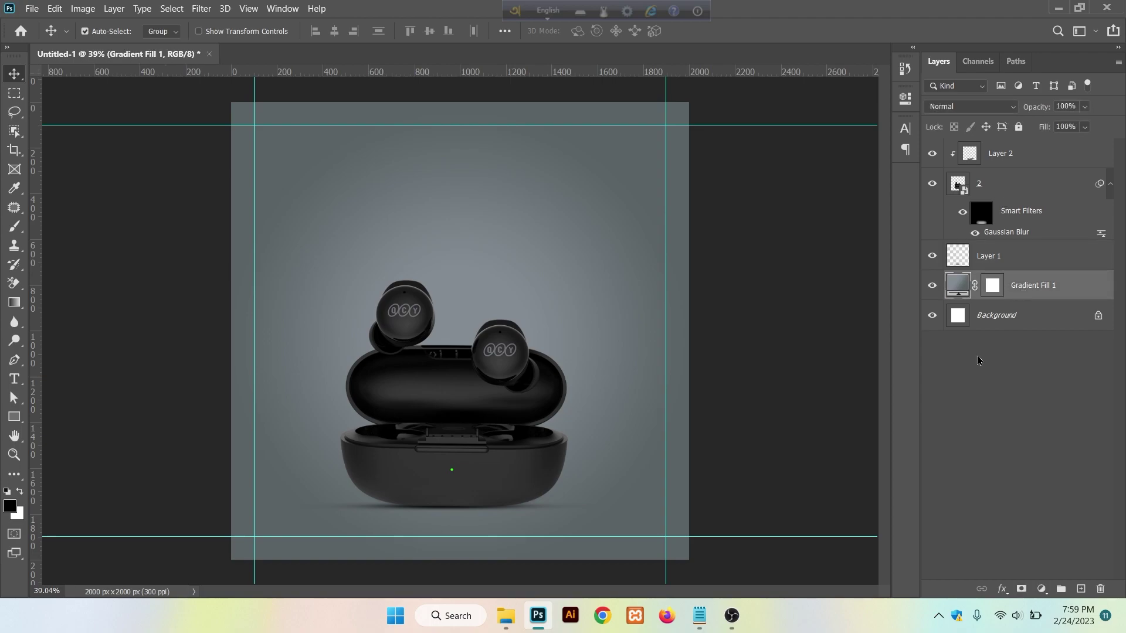
left_click(507, 616)
left_click_drag(341, 176, 469, 390)
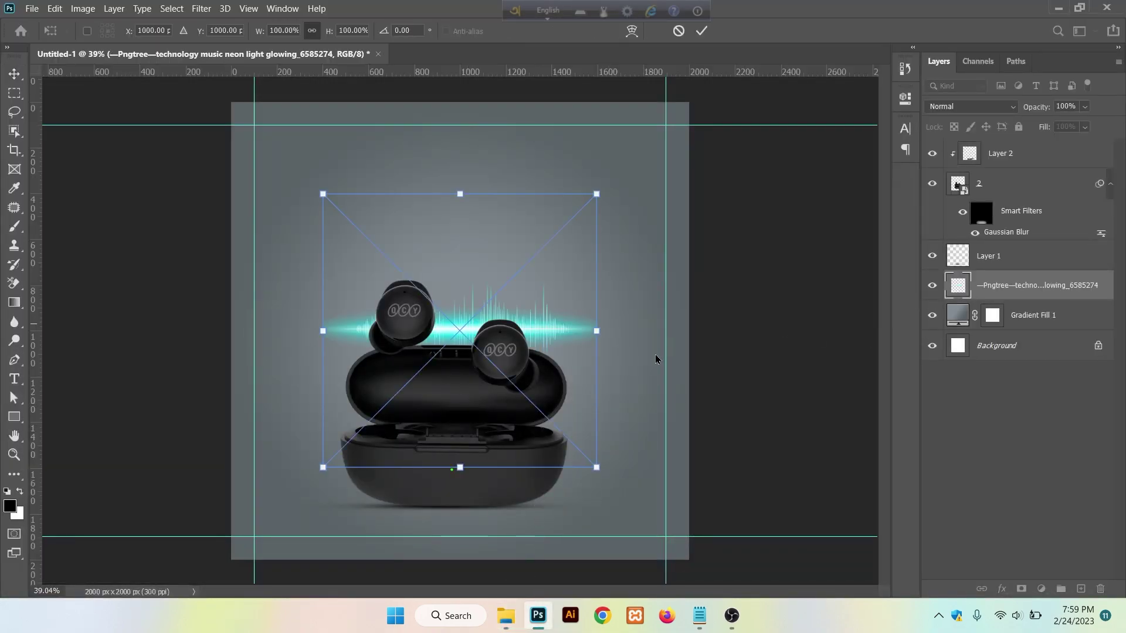
left_click_drag(598, 330, 688, 331)
left_click_drag(323, 331, 231, 331)
left_click_drag(413, 324, 444, 397)
key("Return")
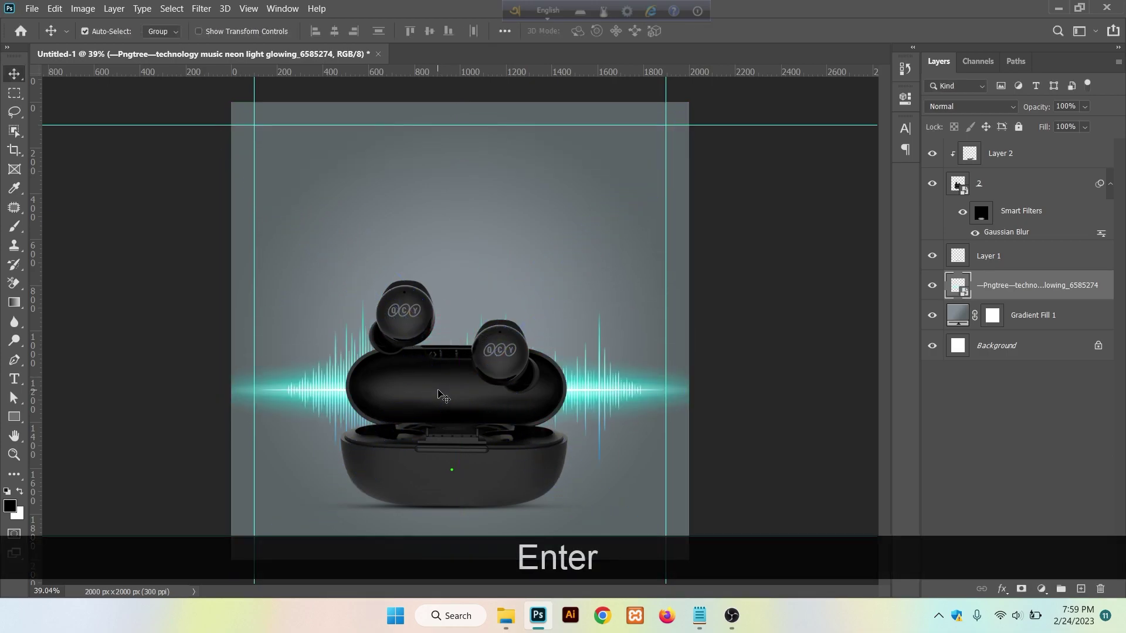
Add a Black & White adjustment with the Default preset, clipped to the neon sound wave layer.
scroll(444, 397, "up", 4)
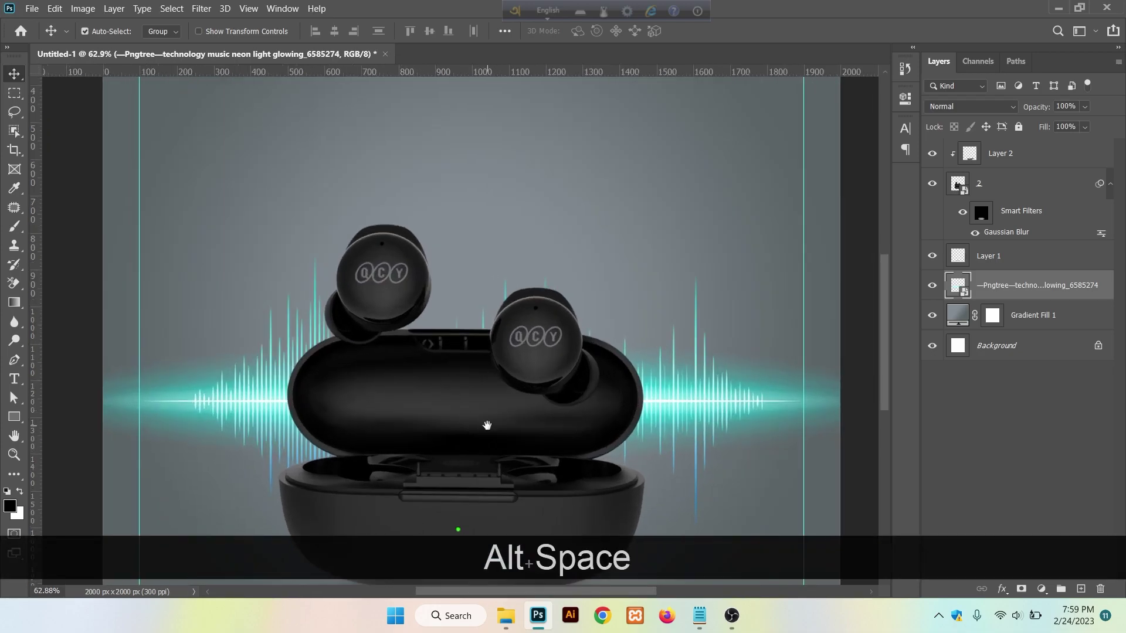
left_click_drag(487, 425, 492, 362)
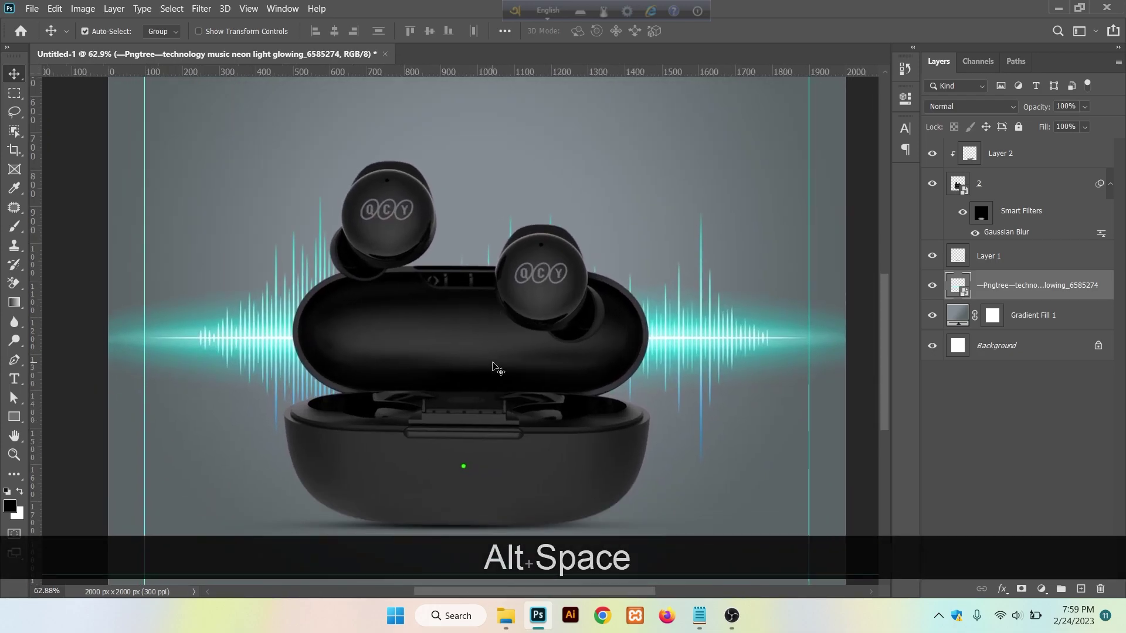
scroll(492, 362, "down", 2)
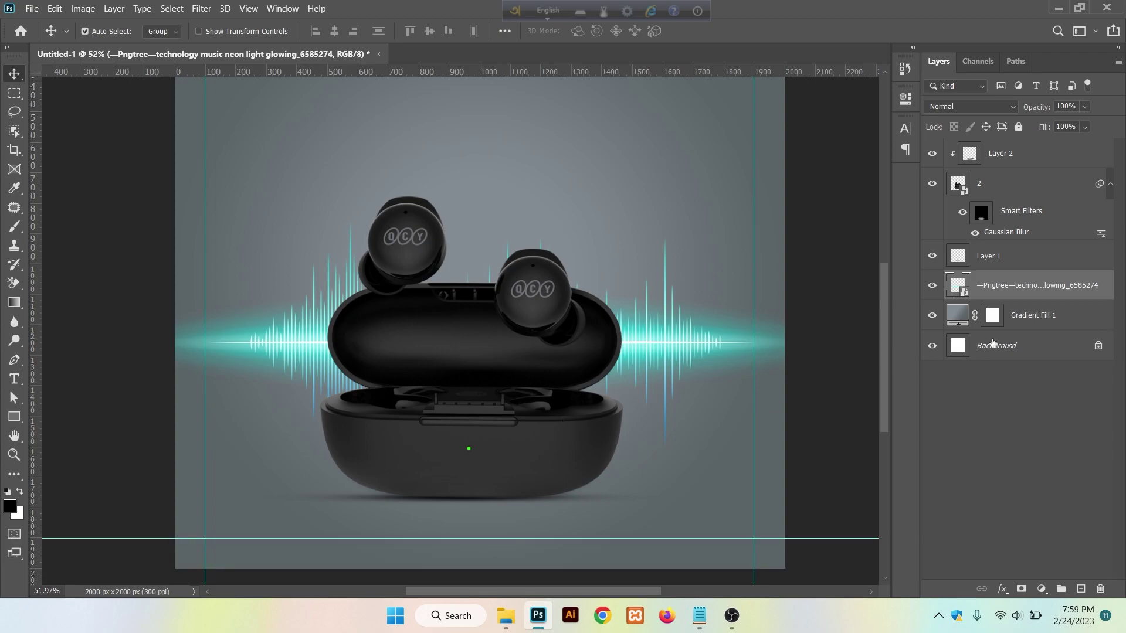
left_click(1041, 589)
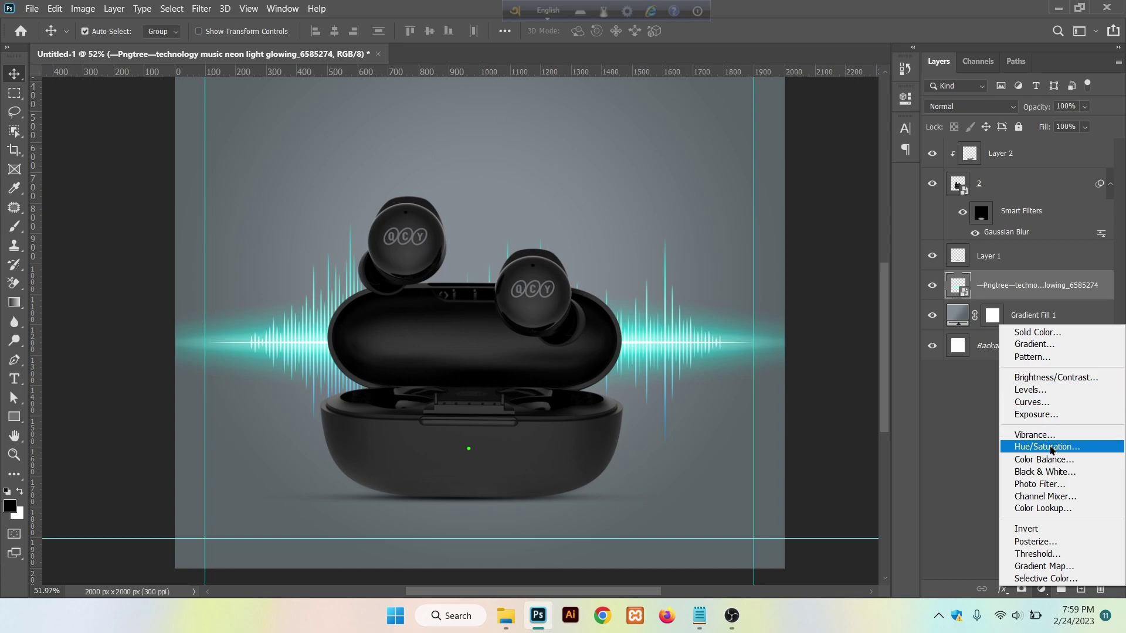
left_click(1048, 477)
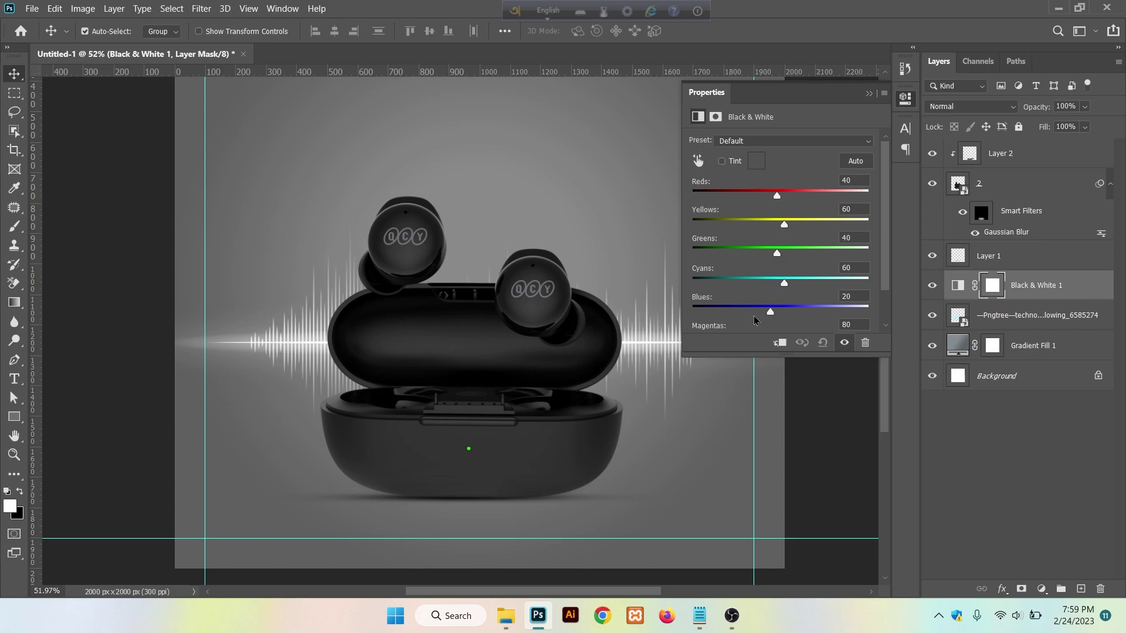
left_click(776, 347)
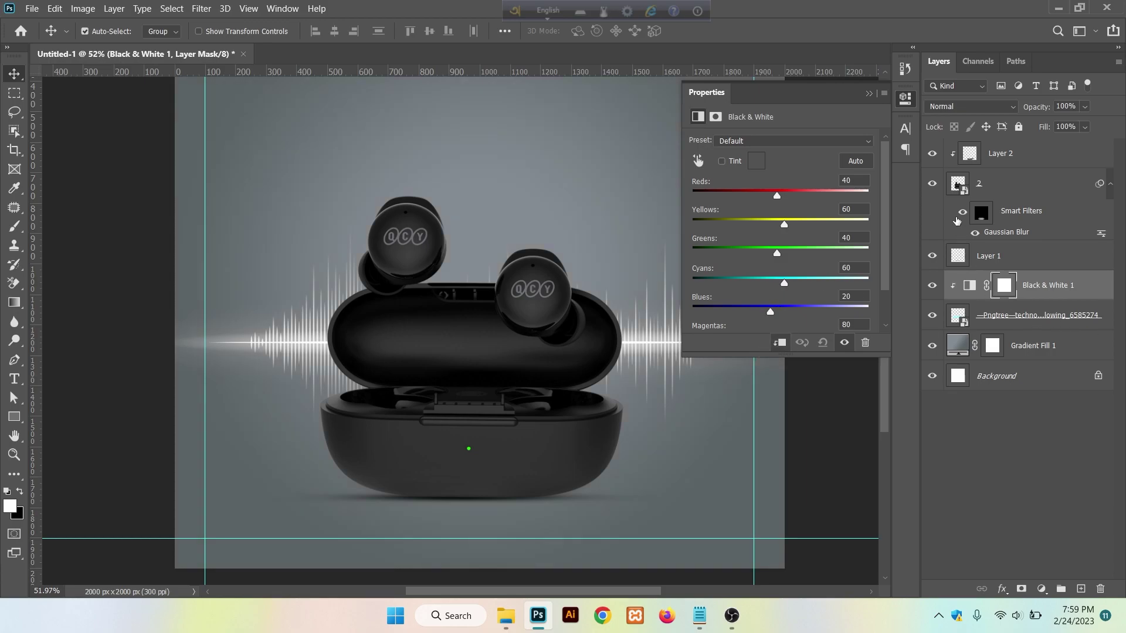
left_click(868, 94)
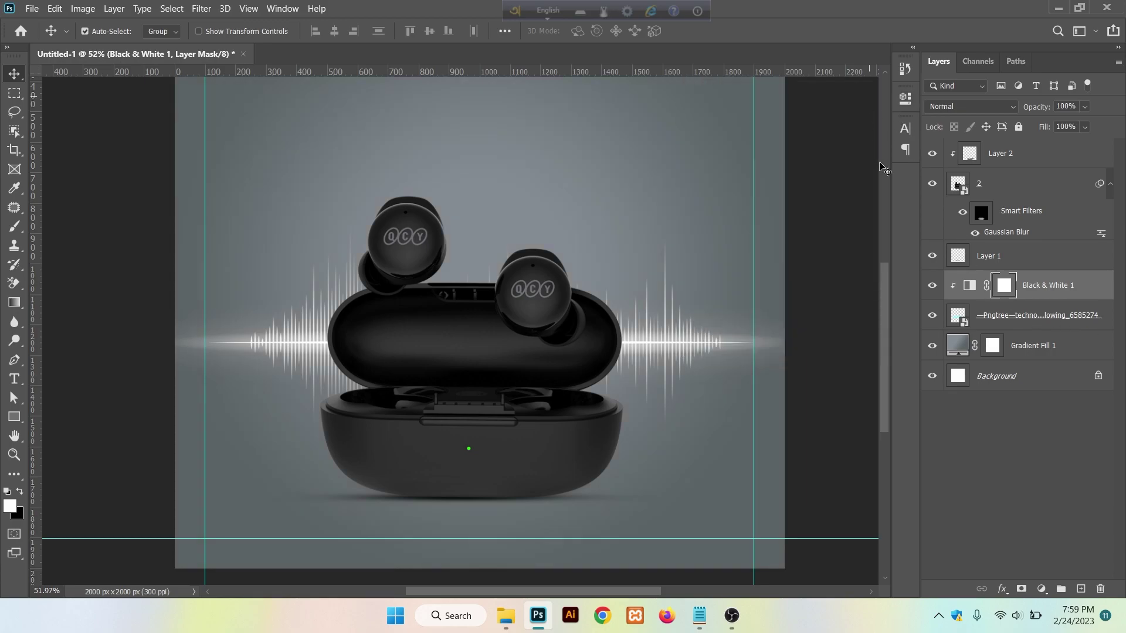
Lower the neon sound wave layer's opacity to 50%.
left_click(1037, 318)
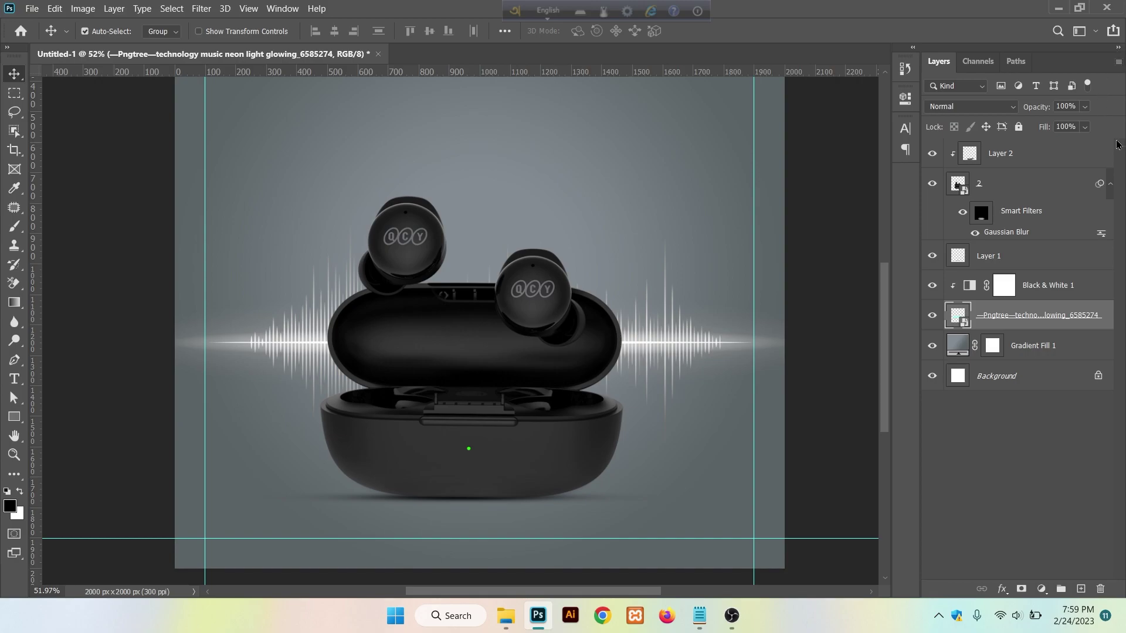
left_click(1084, 107)
left_click_drag(1083, 124, 1074, 125)
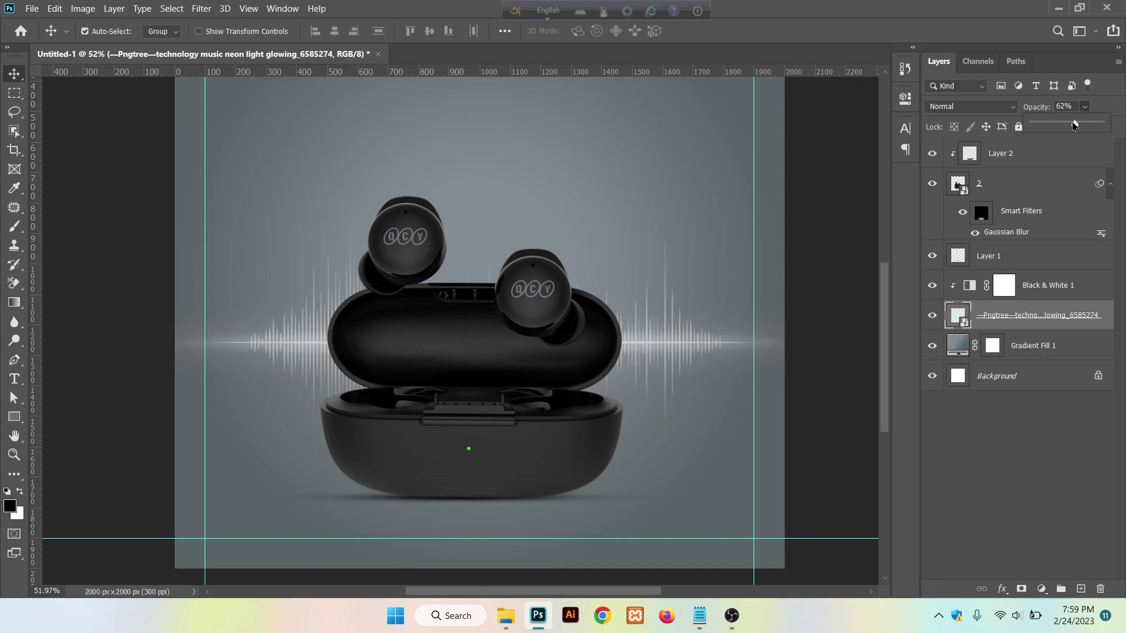
key("Up")
key("Down")
key("Down")
key("Down")
key("Down")
key("Down")
key("Down")
key("Down")
key("Down")
key("Down")
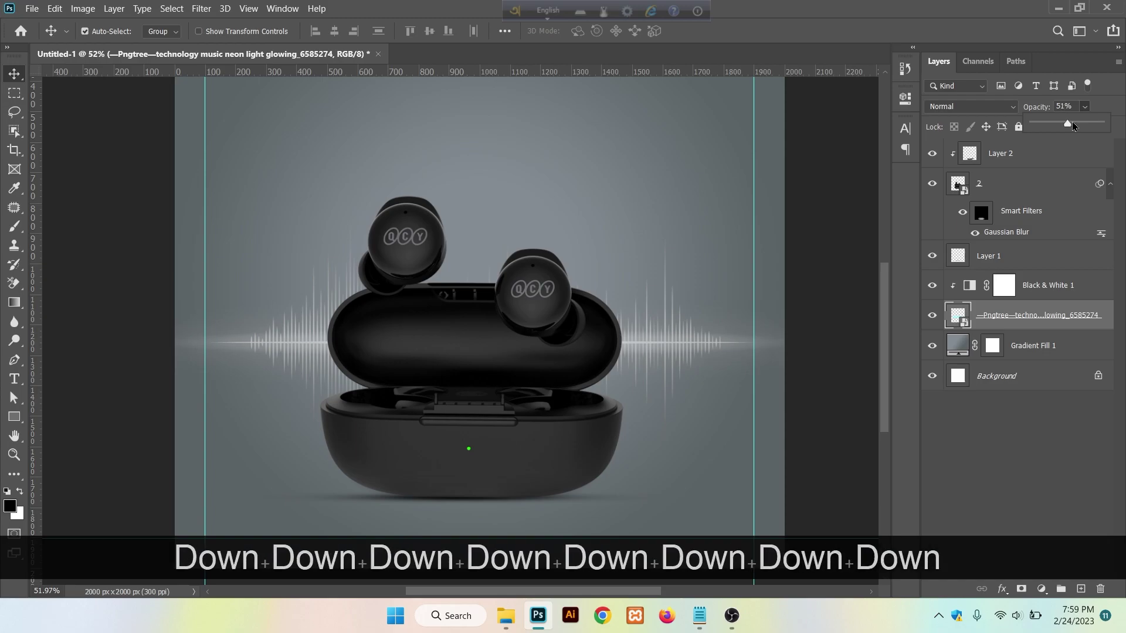
key("Return")
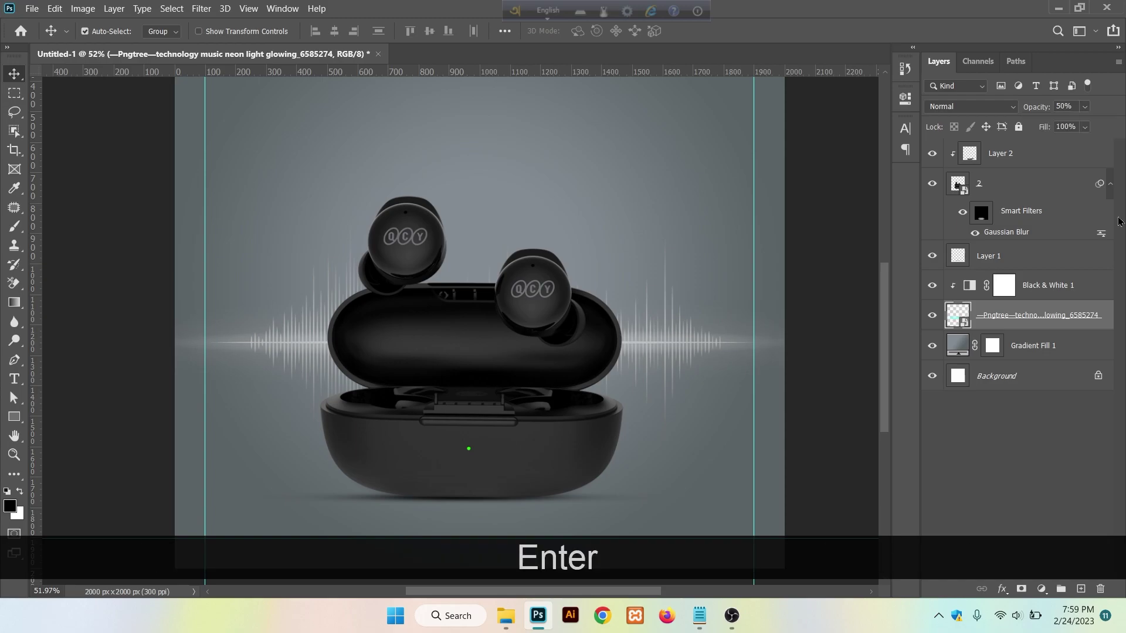
Group the Black & White adjustment, sound wave and Gradient Fill 1 layers and name the group bg.
left_click(1030, 290)
left_click(1026, 351, "shift")
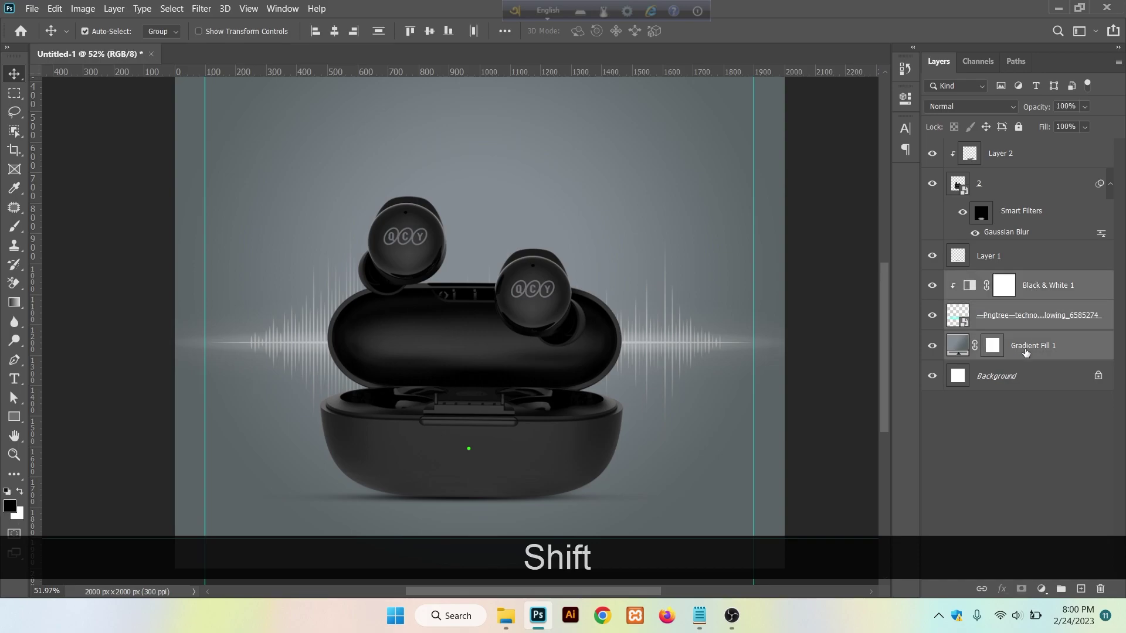
key("ctrl+g")
double_click(989, 279)
type("bg")
key("Return")
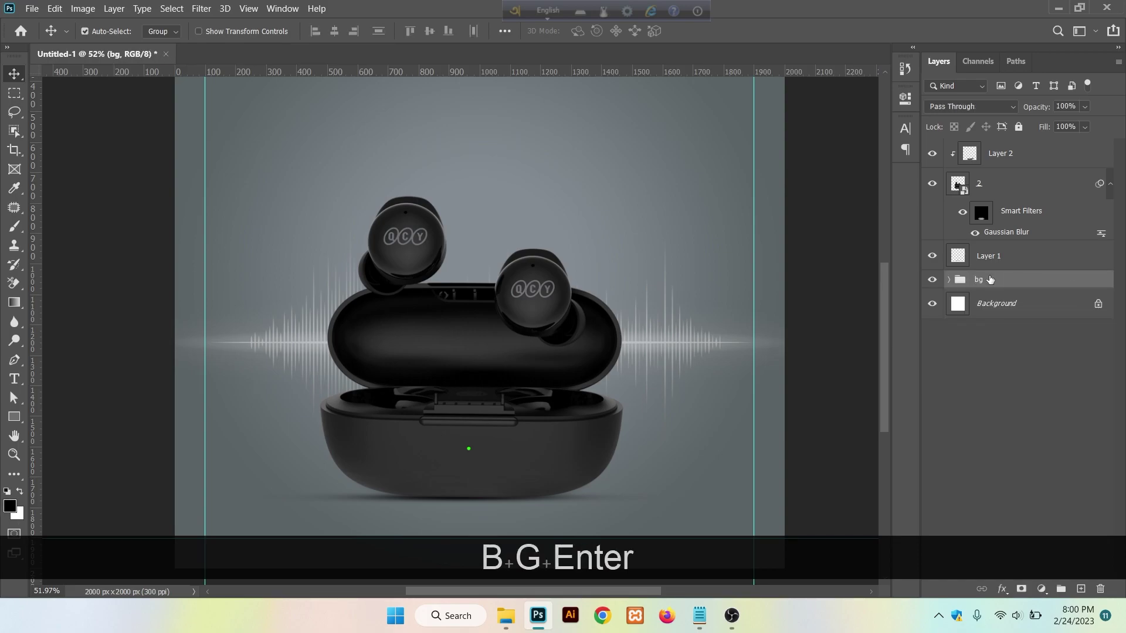
Add a Brightness/Contrast adjustment above Layer 2 with brightness 59 and contrast 11.
scroll(477, 364, "down", 1, "alt")
scroll(477, 369, "down", 1, "alt")
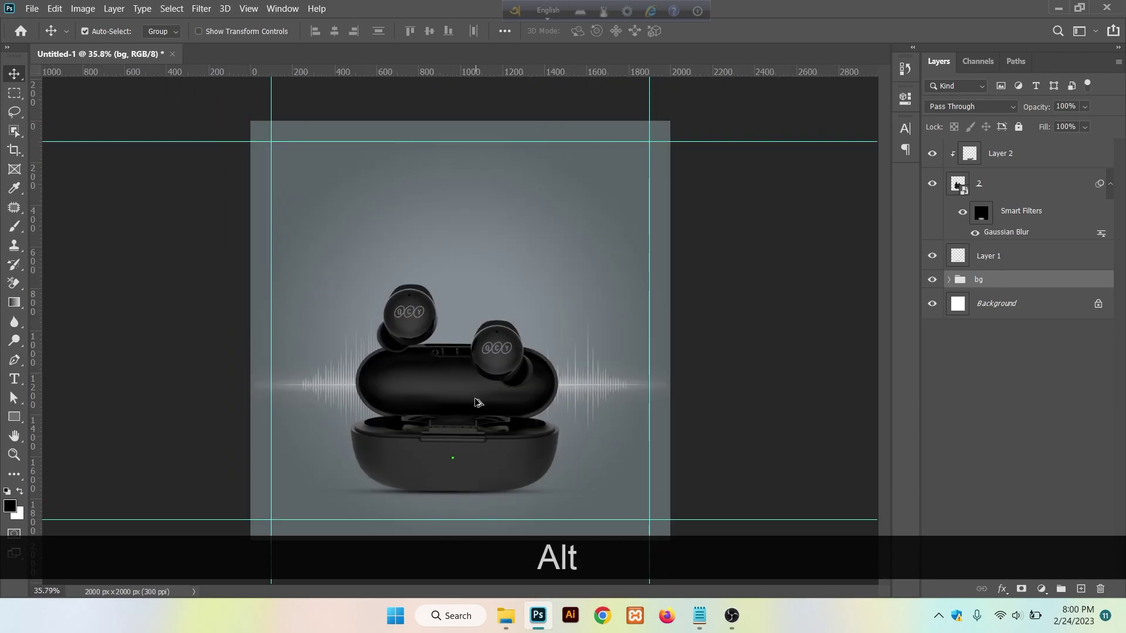
scroll(476, 398, "up", 1, "alt")
scroll(474, 400, "up", 2, "alt")
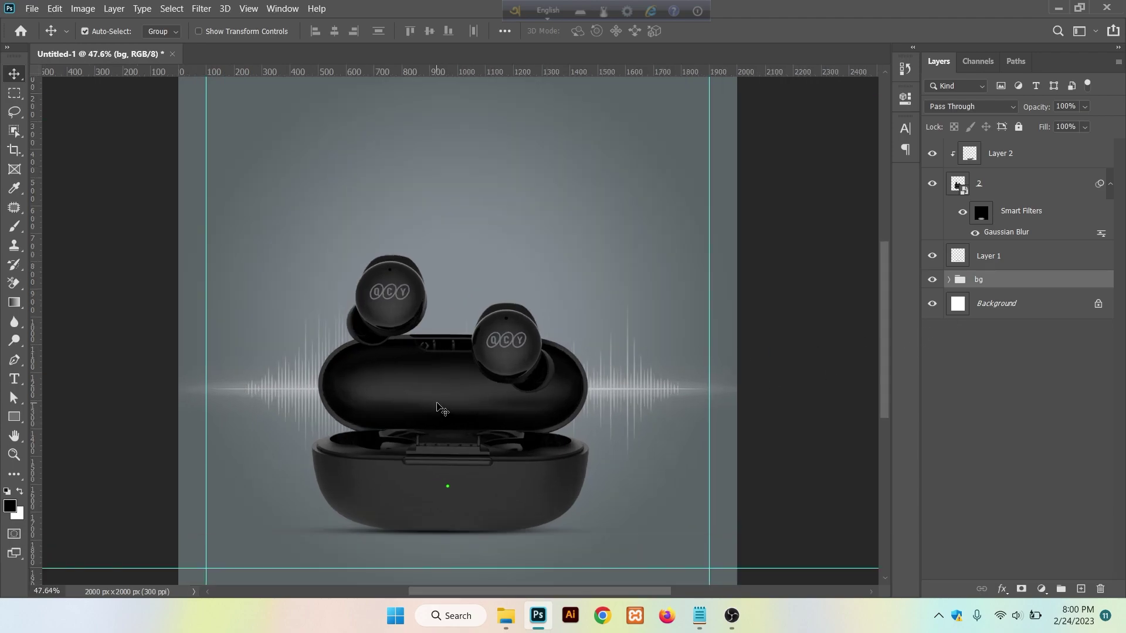
left_click(1010, 192)
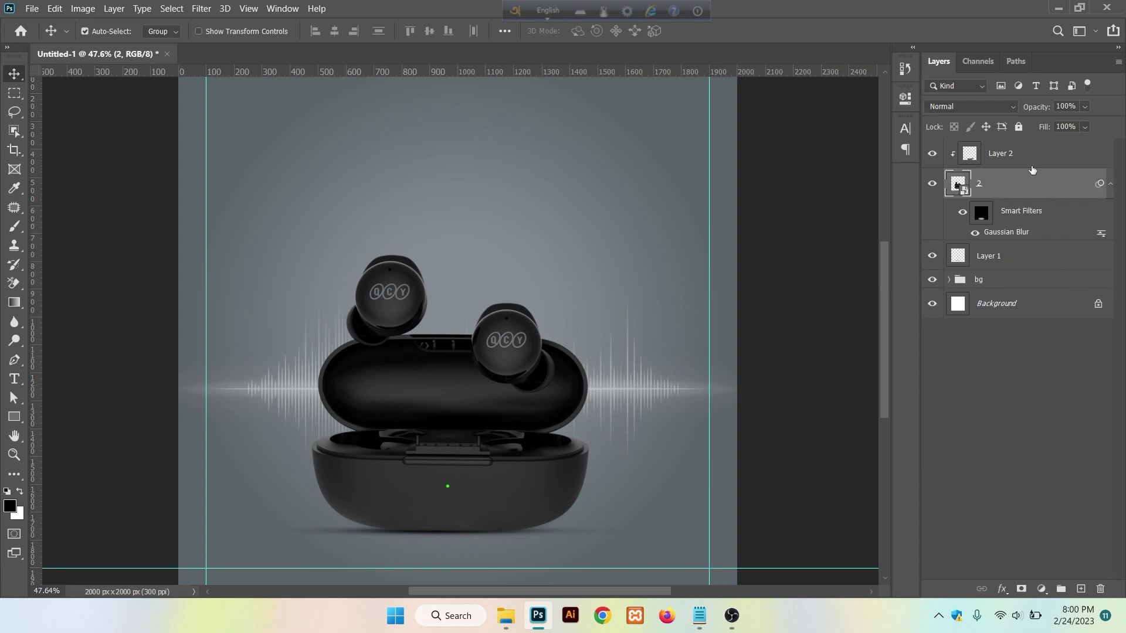
left_click(1032, 166)
left_click(1042, 589)
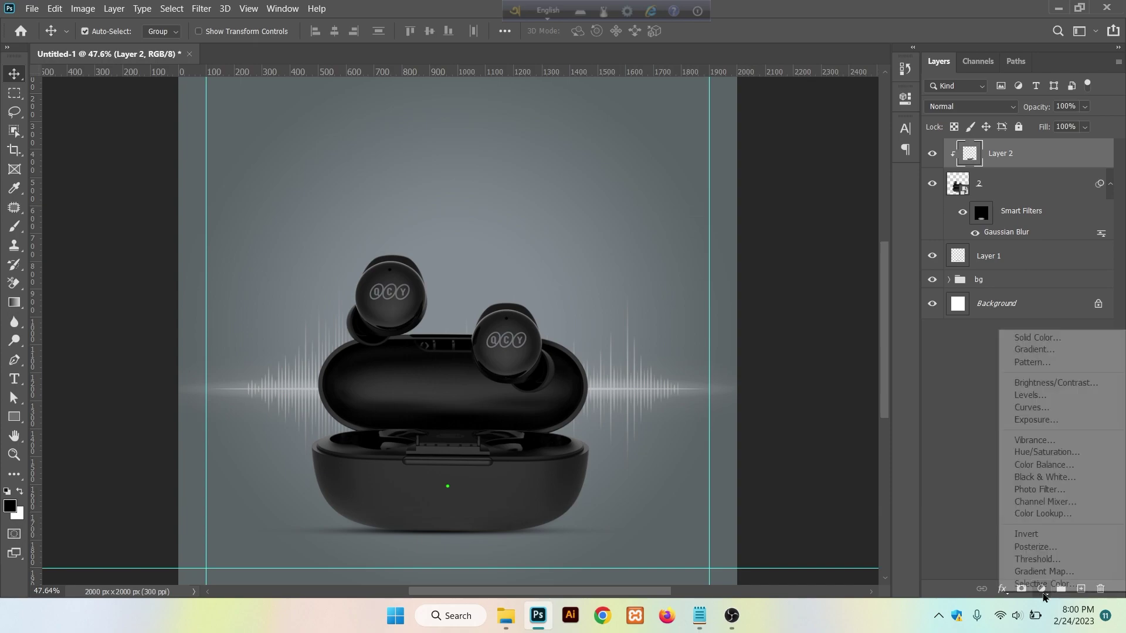
left_click(1048, 384)
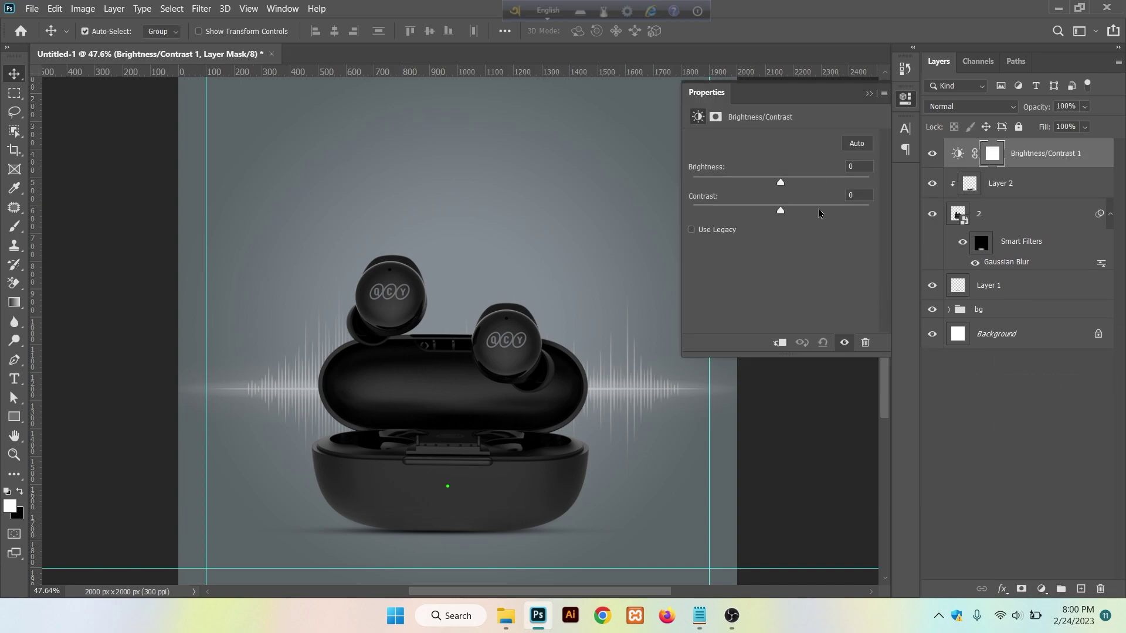
left_click_drag(775, 183, 814, 186)
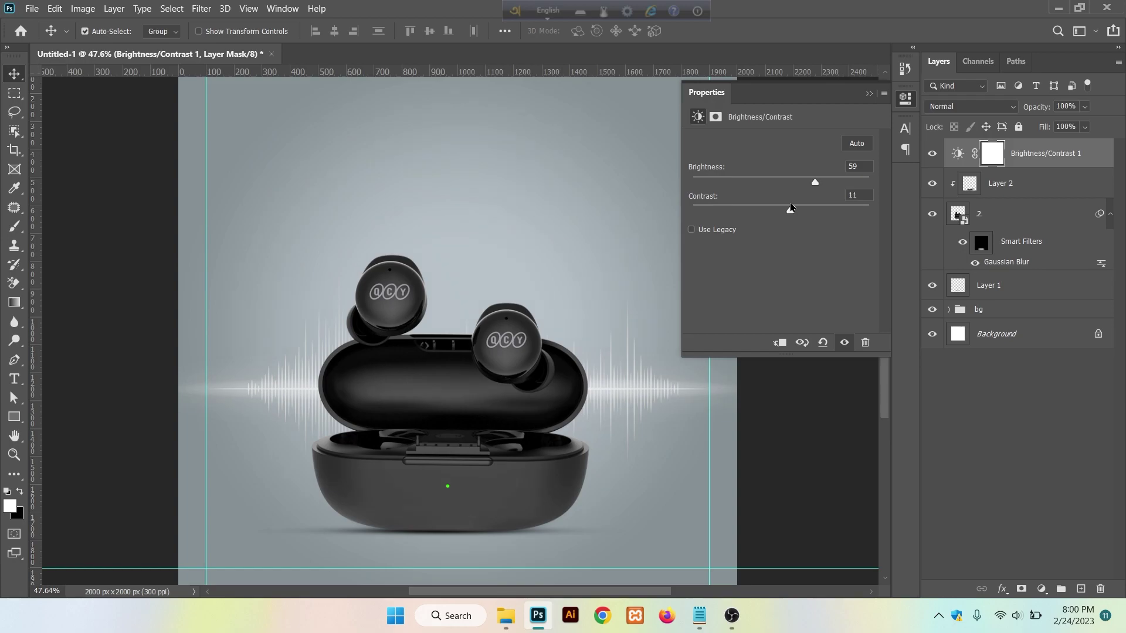
left_click(869, 95)
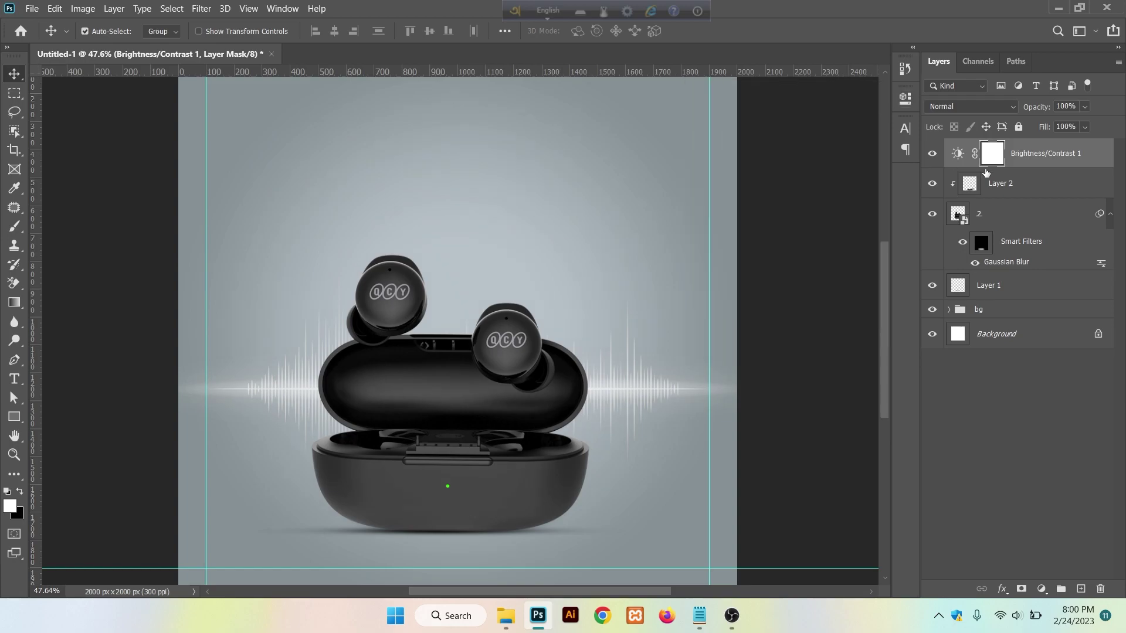
Invert the Brightness/Contrast 1 mask to black and clip the adjustment to the product layer.
key("ctrl+i")
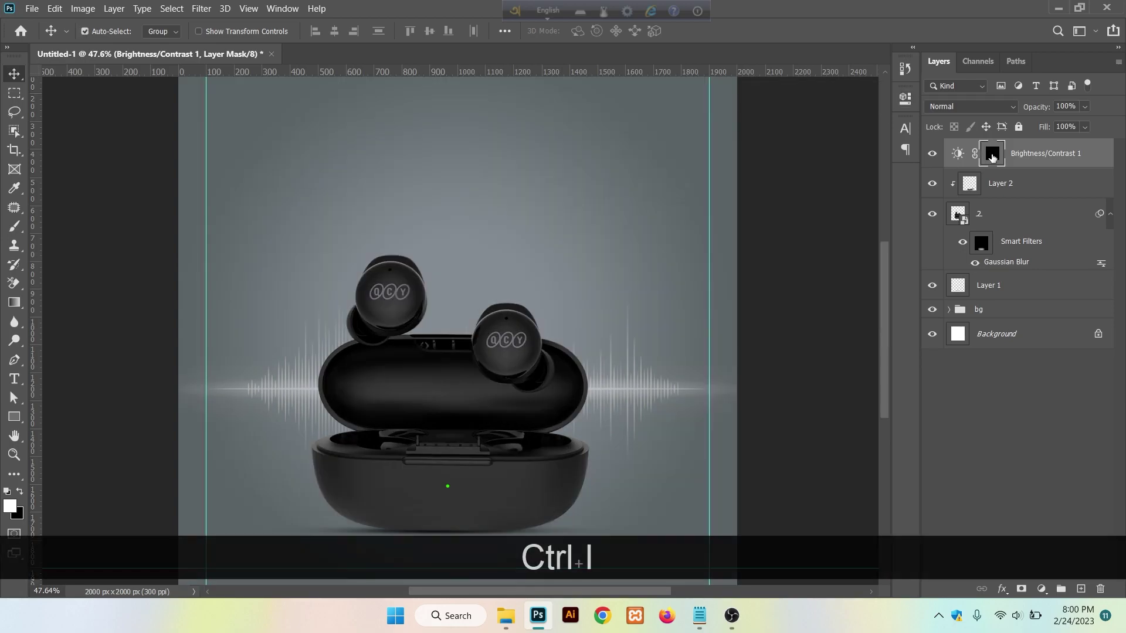
right_click(1021, 157)
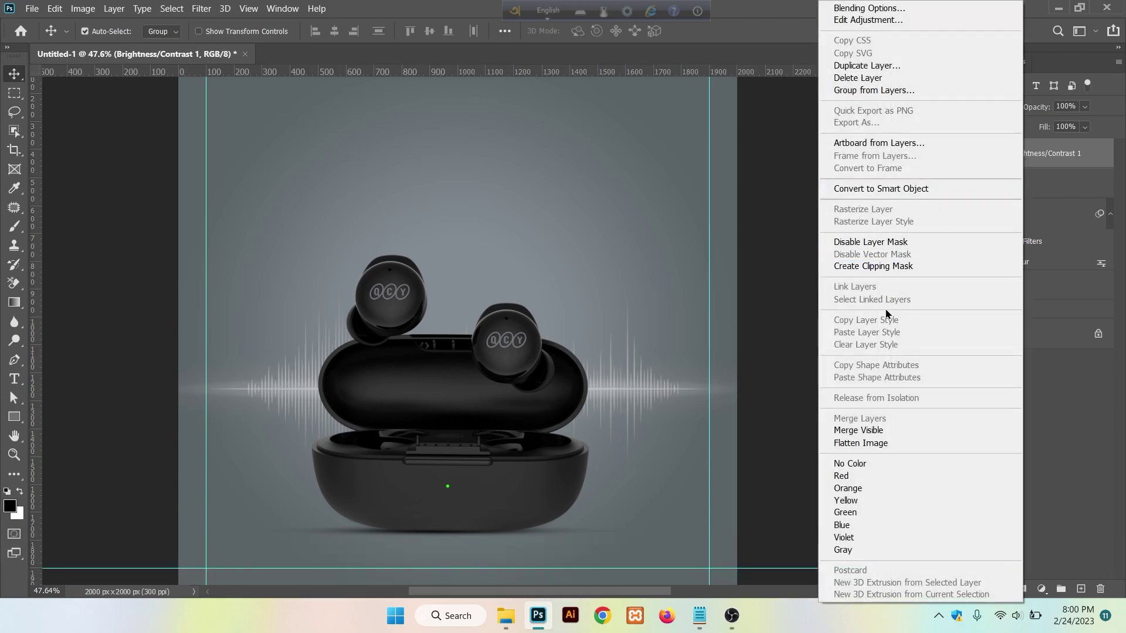
left_click(1051, 154)
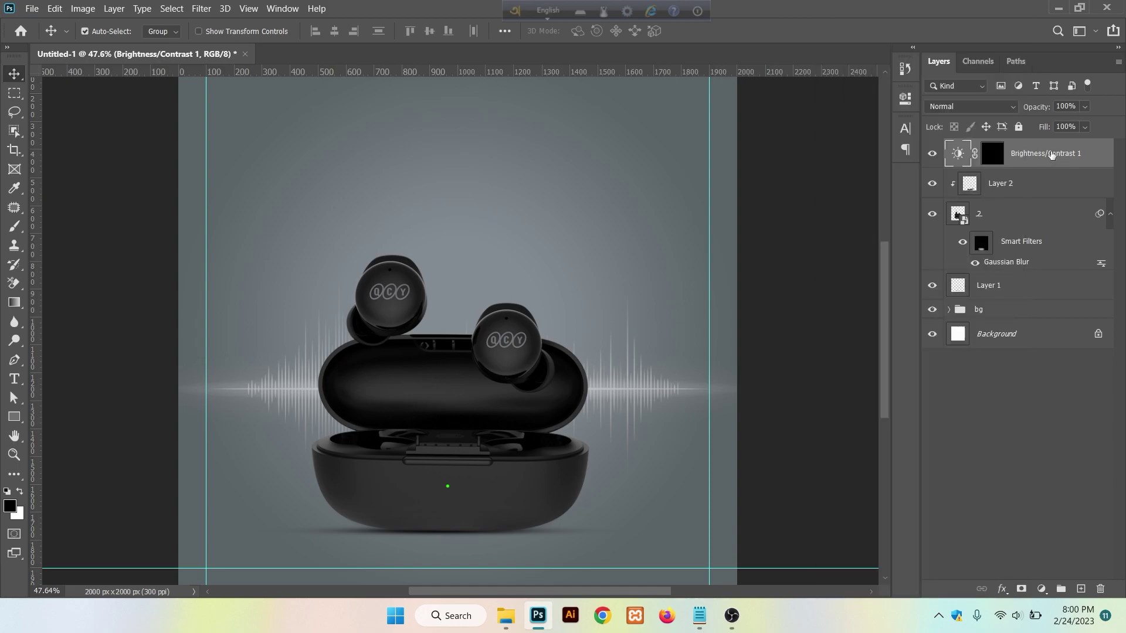
right_click(1051, 154)
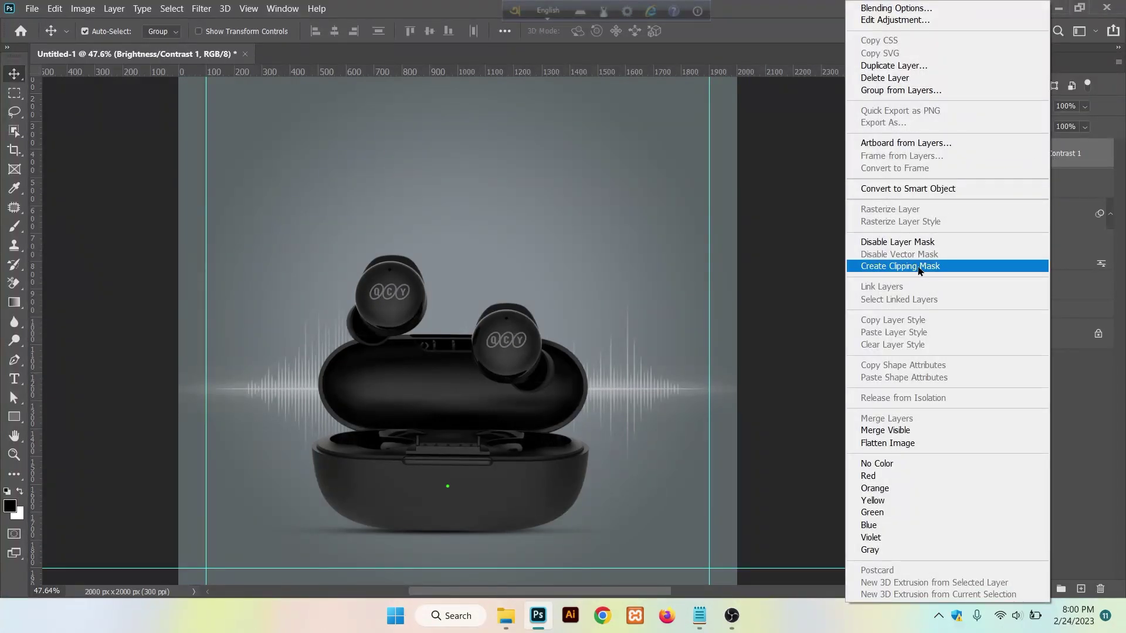
left_click(919, 267)
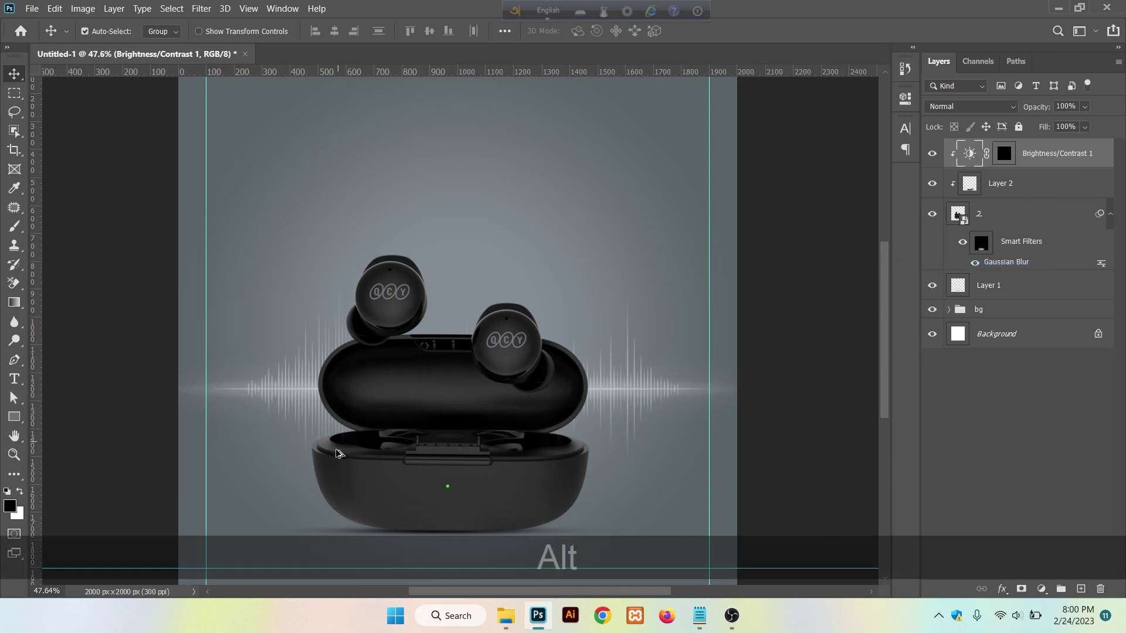
Paint white with a 100 px brush on the Brightness/Contrast 1 mask along the edges of the earbuds and charging case.
scroll(337, 454, "up", 3)
left_click(1004, 155)
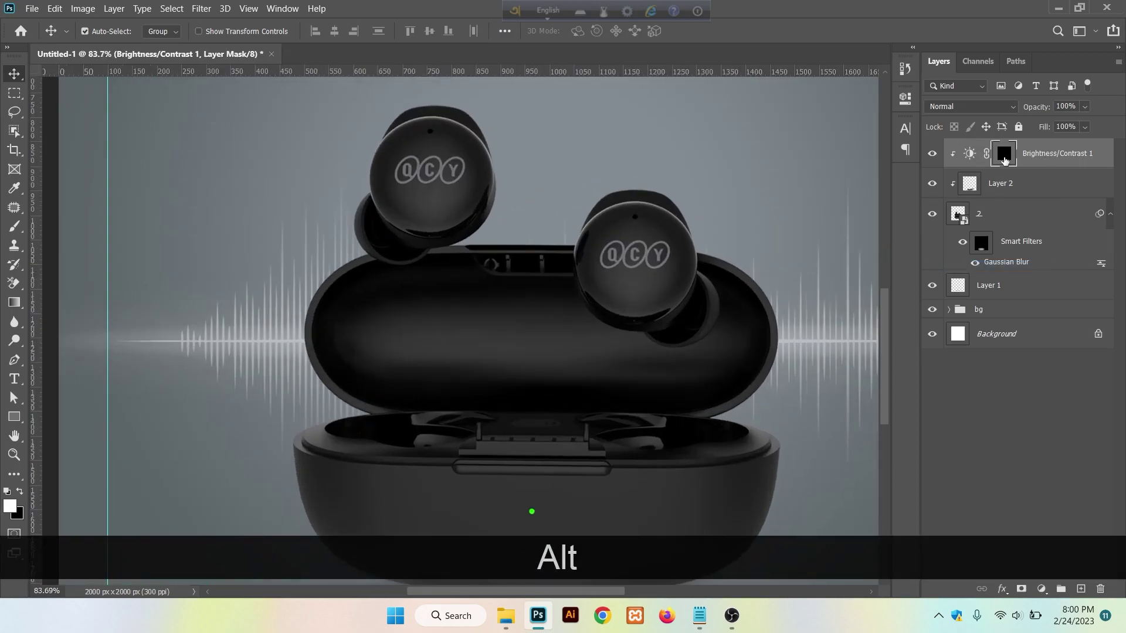
scroll(464, 426, "up", 1)
key("b")
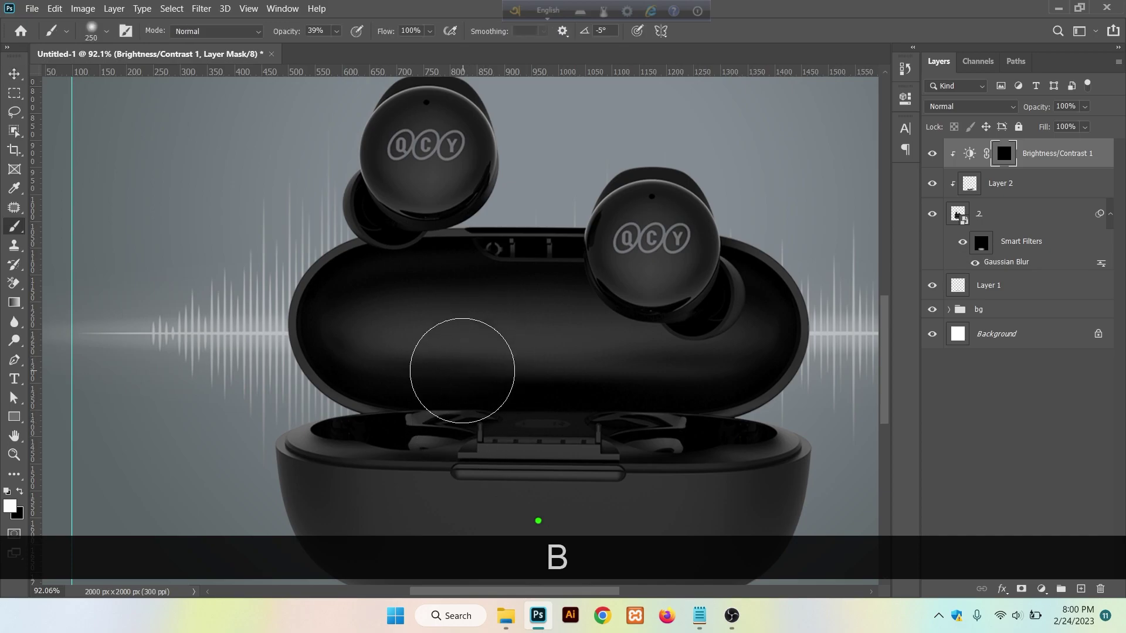
key("bracketleft")
key("bracketleft")
key("bracketleft")
key("bracketleft")
key("bracketleft")
key("space")
left_click_drag(601, 337, 584, 405)
mouse_move(619, 316)
left_mouse_down()
mouse_move(656, 326)
mouse_move(693, 362)
left_mouse_up()
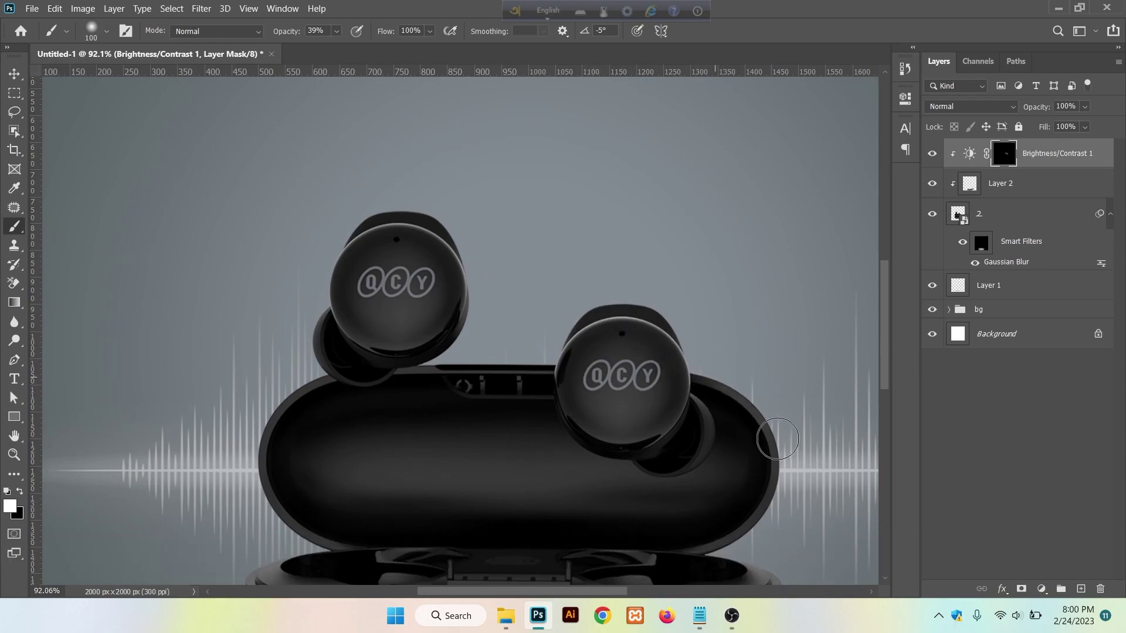
mouse_move(460, 238)
left_mouse_down()
mouse_move(387, 226)
mouse_move(348, 237)
mouse_move(393, 219)
mouse_move(445, 247)
mouse_move(460, 283)
left_mouse_up()
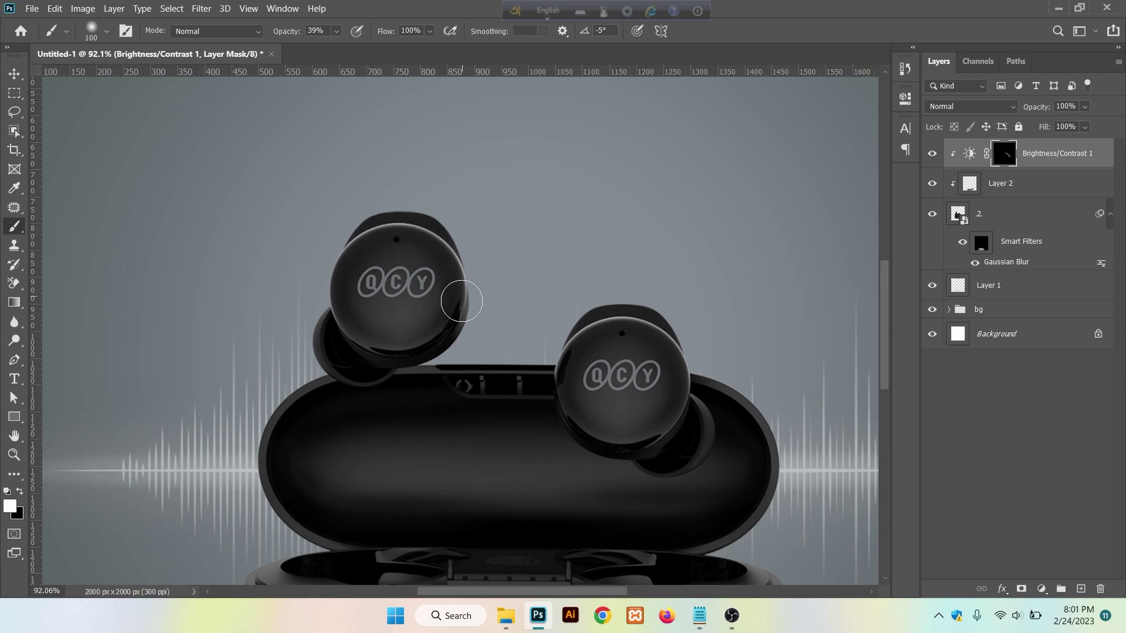
key("space")
left_click_drag(393, 446, 439, 253)
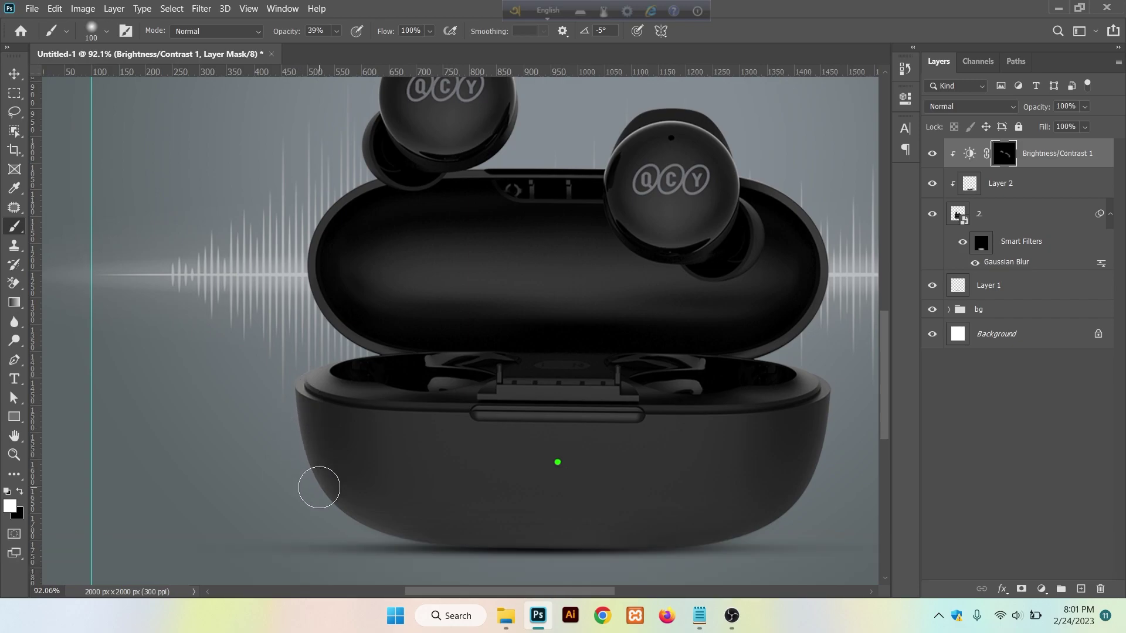
scroll(325, 436, "down", 3)
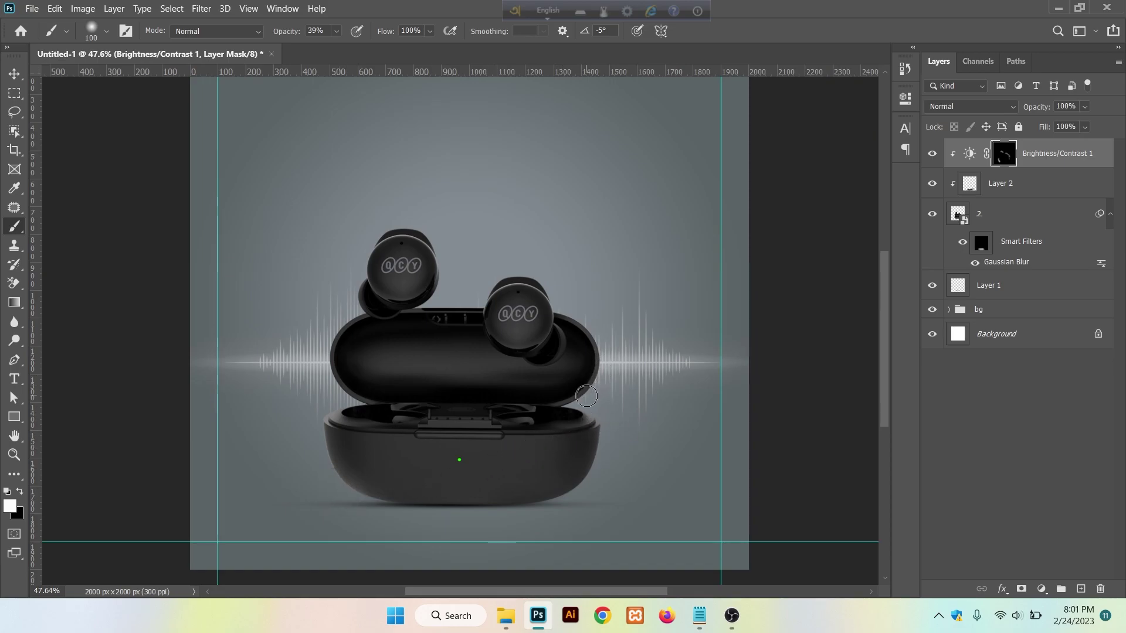
Add an Exposure adjustment with exposure +1.22 and offset +0.0208, clipped to the product, and invert its mask to black.
left_click(1037, 164)
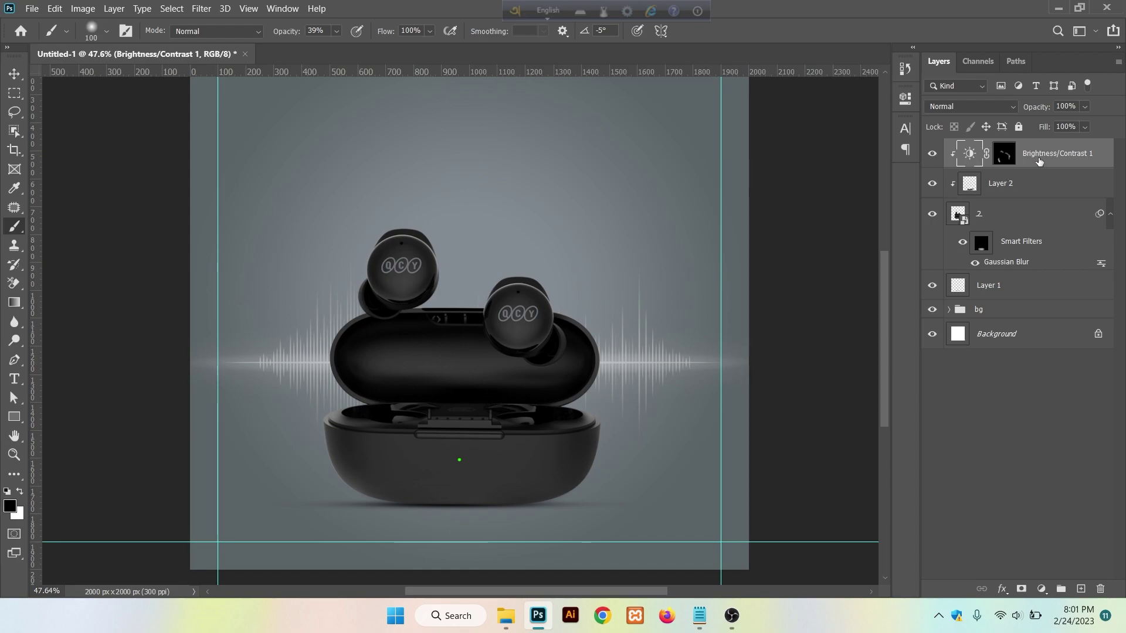
left_click(1041, 588)
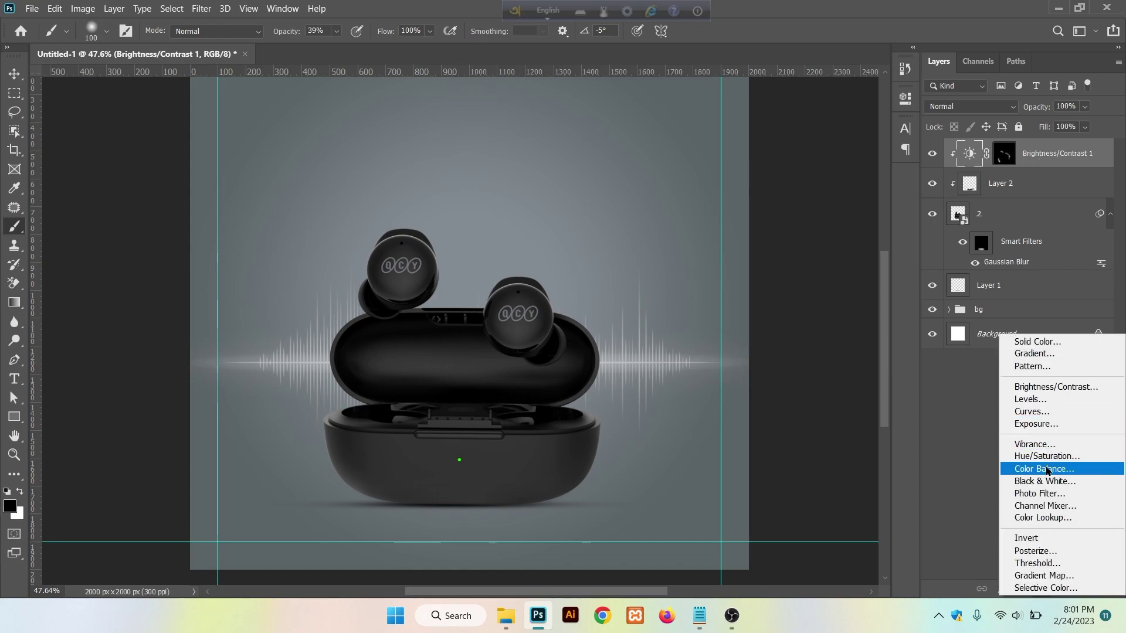
left_click(1035, 423)
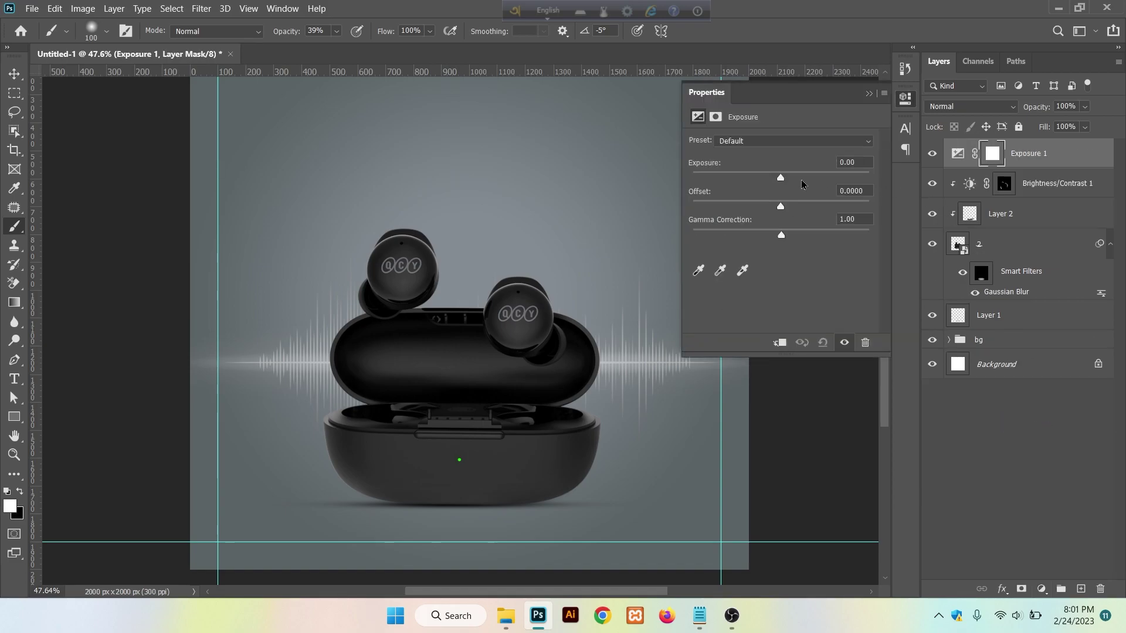
left_click_drag(779, 177, 785, 208)
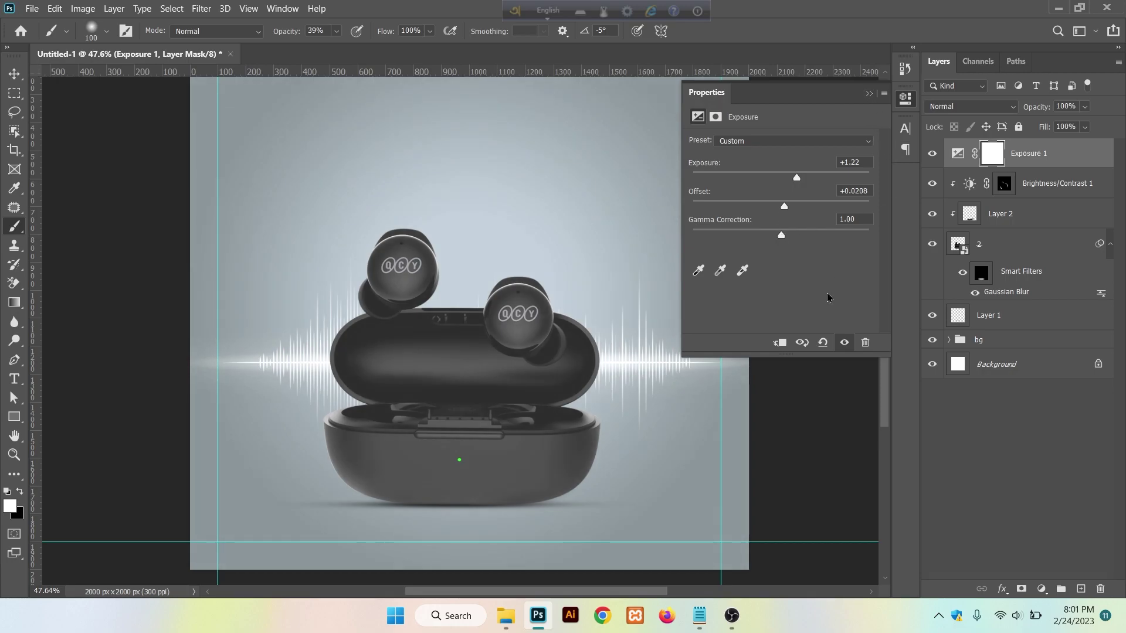
left_click(781, 343)
left_click(869, 94)
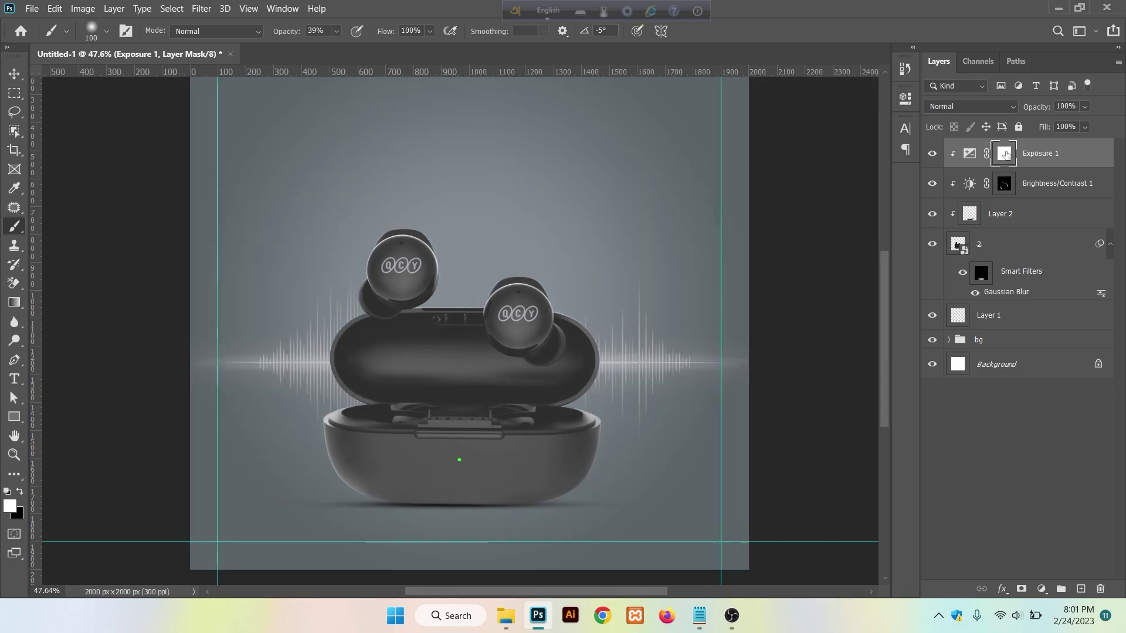
key("ctrl+i")
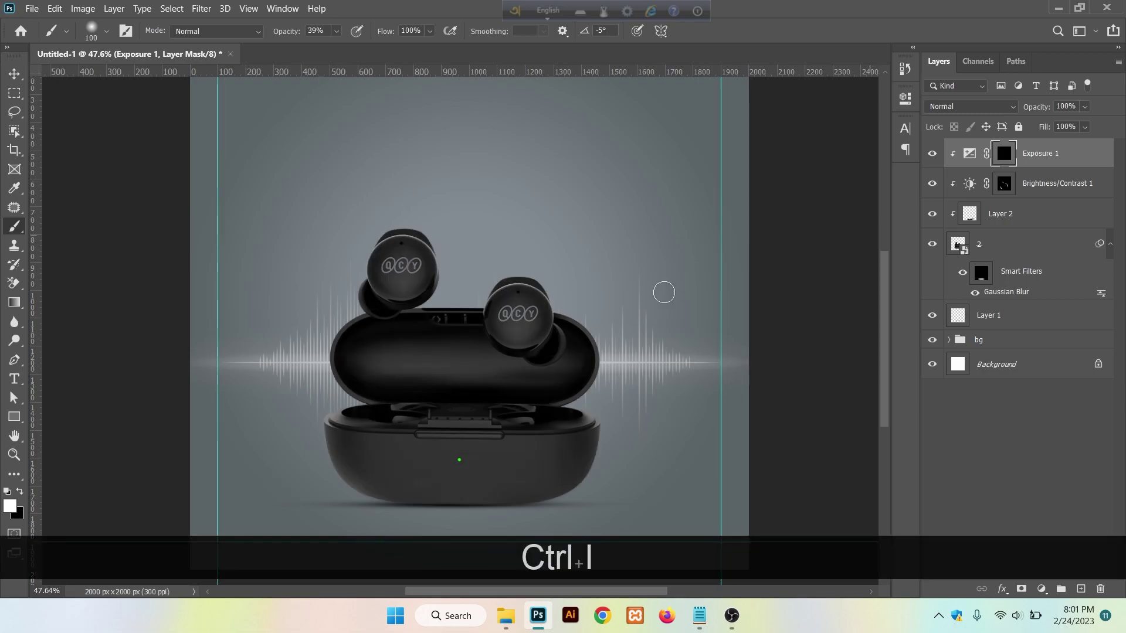
Paint white highlights on the Exposure 1 mask along the right earbud's rim with a soft 40 px brush.
key("b")
scroll(489, 302, "up", 5)
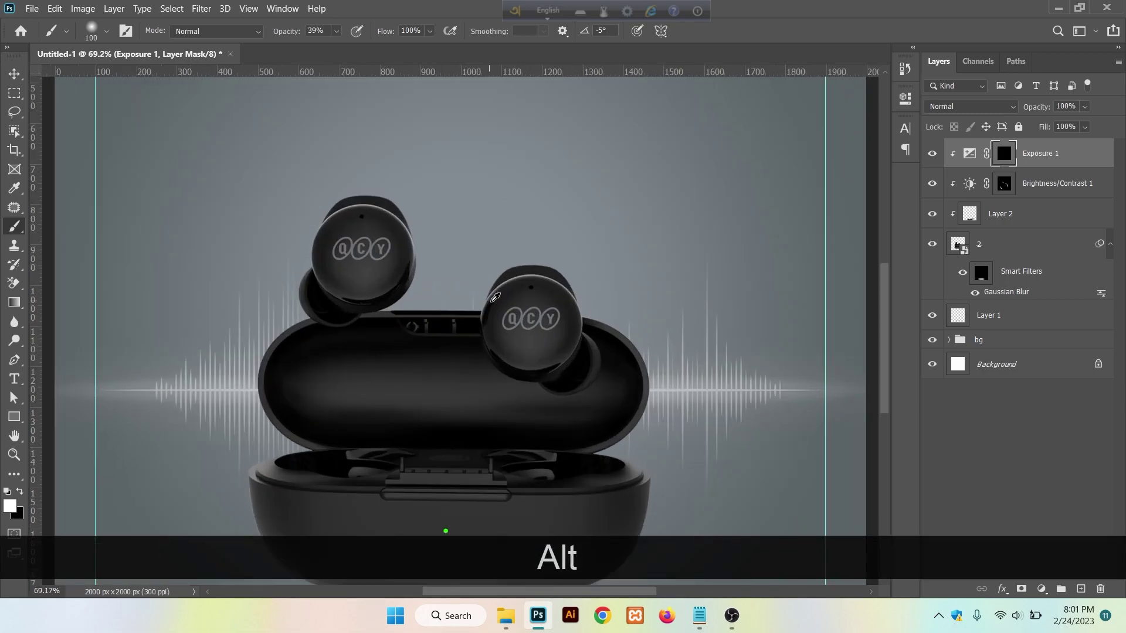
key("bracketleft")
key("bracketleft")
key("bracketleft")
key("bracketleft")
key("bracketleft")
key("bracketleft")
key("bracketleft")
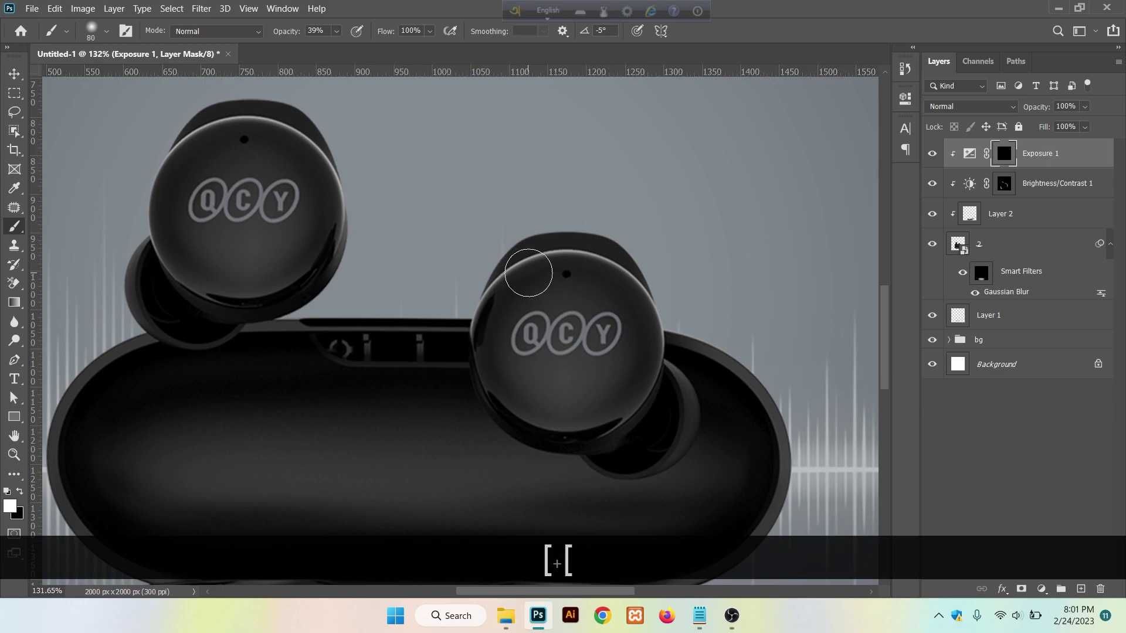
mouse_move(534, 262)
left_mouse_down()
mouse_move(577, 257)
mouse_move(618, 273)
mouse_move(647, 311)
mouse_move(516, 274)
mouse_move(490, 299)
left_mouse_up()
mouse_move(700, 344)
left_mouse_down()
mouse_move(742, 372)
mouse_move(782, 455)
mouse_move(761, 545)
left_mouse_up()
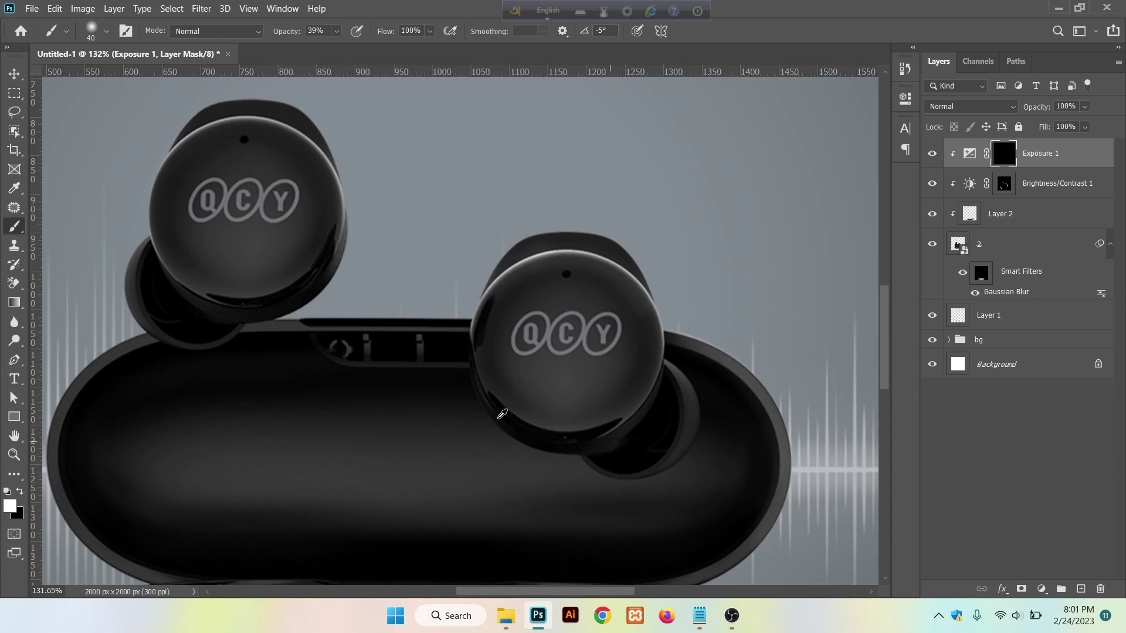
Paint white highlights on the Exposure 1 mask along the upper rim of the left earbud.
scroll(499, 417, "down", 3)
left_click_drag(325, 379, 496, 437)
scroll(519, 341, "up", 2)
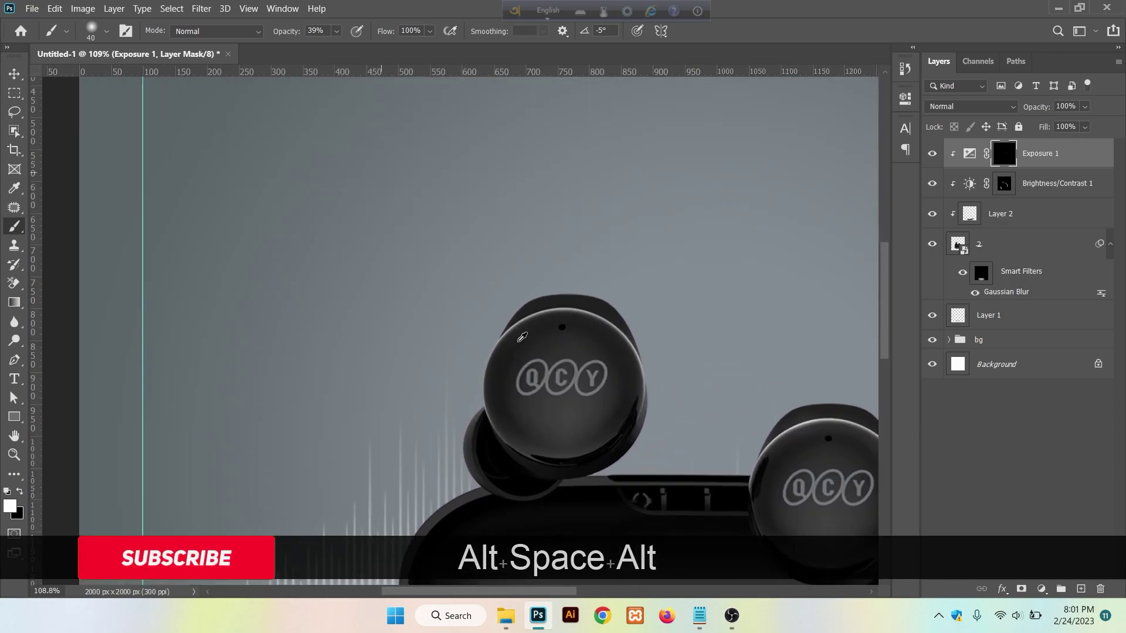
scroll(521, 337, "up", 1)
mouse_move(490, 350)
left_mouse_down()
mouse_move(541, 310)
mouse_move(591, 313)
mouse_move(644, 341)
mouse_move(661, 395)
left_mouse_up()
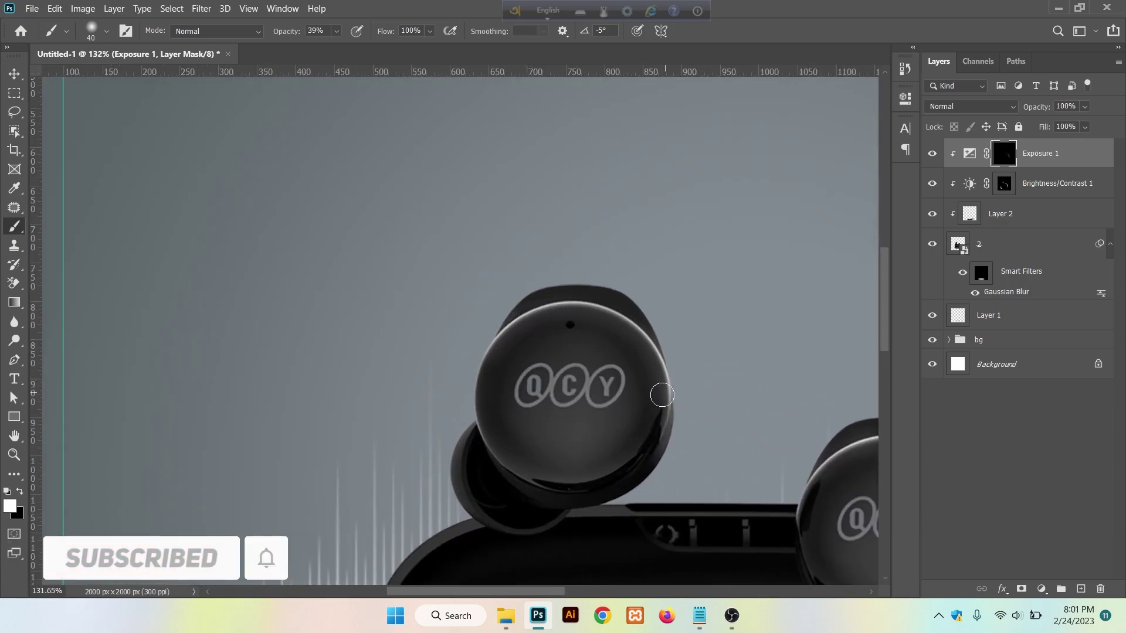
Paint white highlights on the Exposure 1 mask along the left edge of the charging case base.
scroll(630, 399, "down", 2)
scroll(625, 403, "down", 1)
mouse_move(599, 419)
left_mouse_down()
mouse_move(568, 364)
mouse_move(538, 233)
left_mouse_up()
scroll(490, 393, "up", 2)
left_click_drag(463, 427, 472, 255)
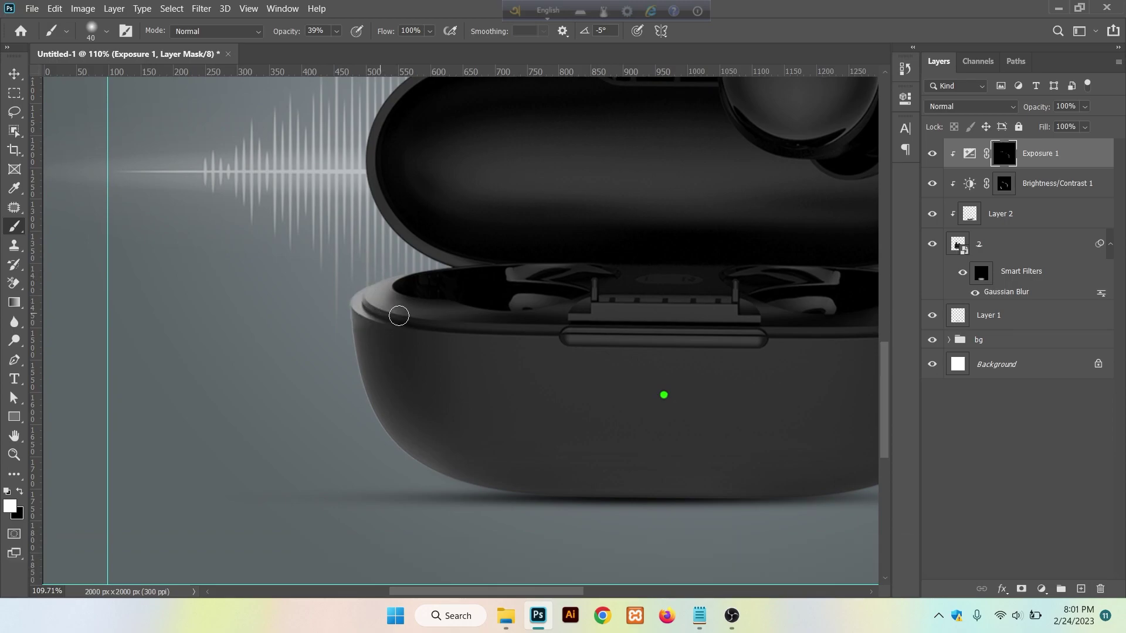
left_click_drag(358, 307, 357, 333)
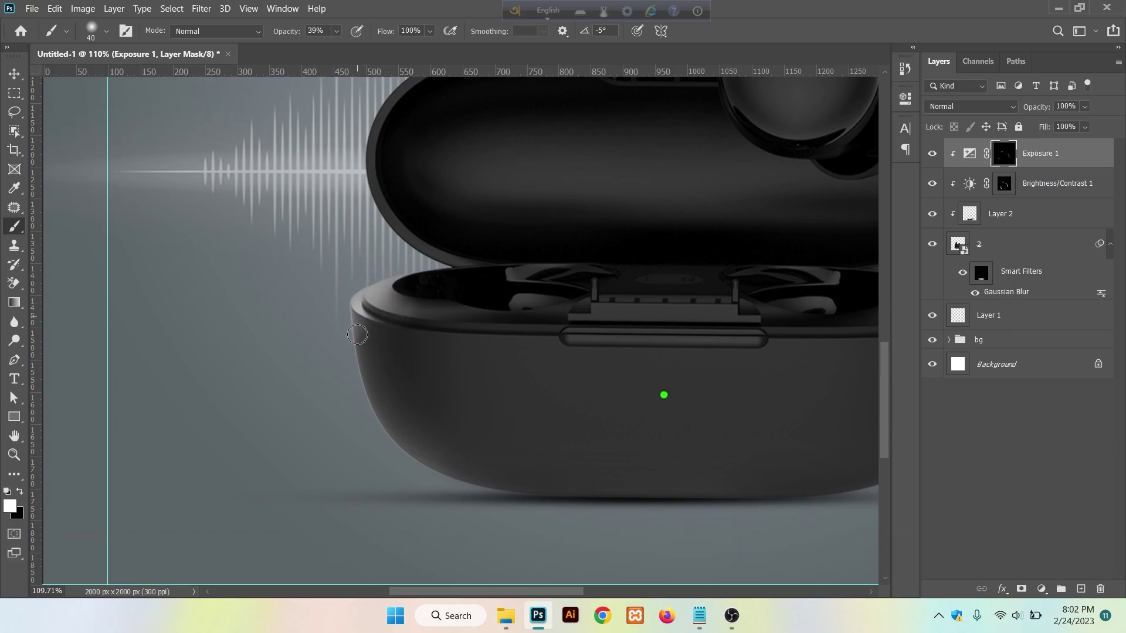
scroll(386, 462, "down", 5, "alt")
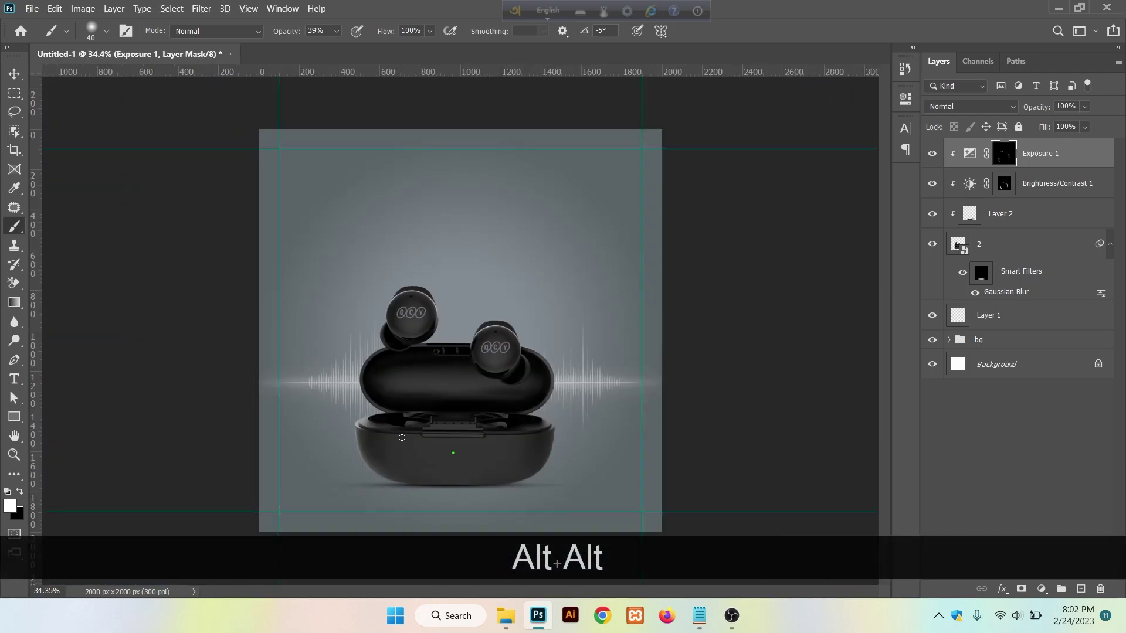
Group the layers from Layer 1 up to Exposure 1 and name the group product.
left_click(17, 76)
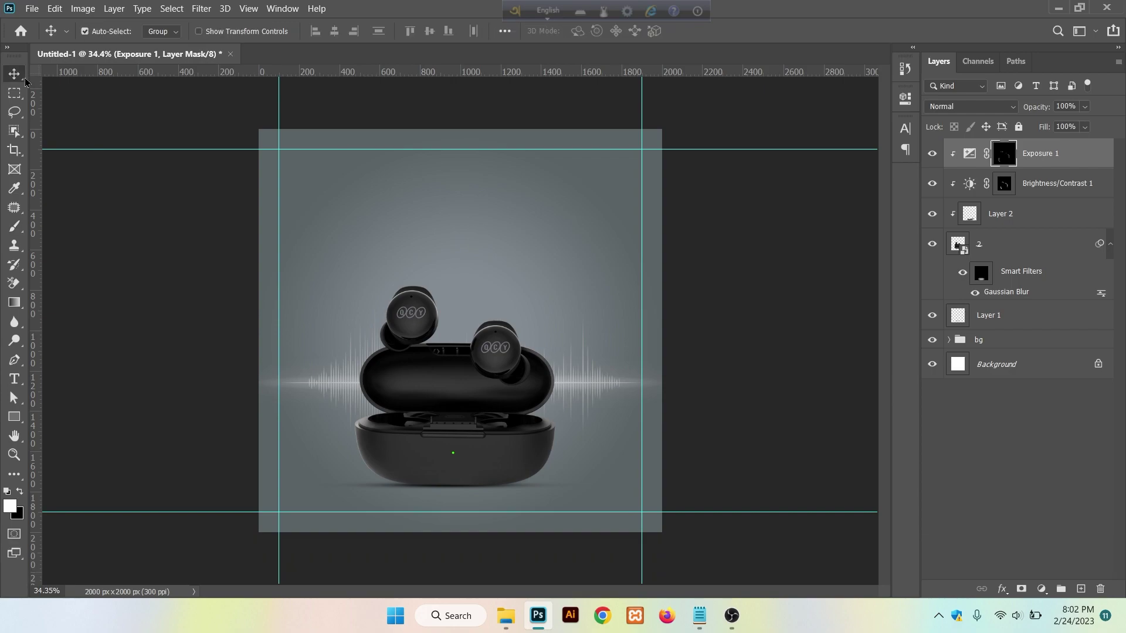
left_click(1043, 320)
key("Caps_Lock")
key("Caps_Lock")
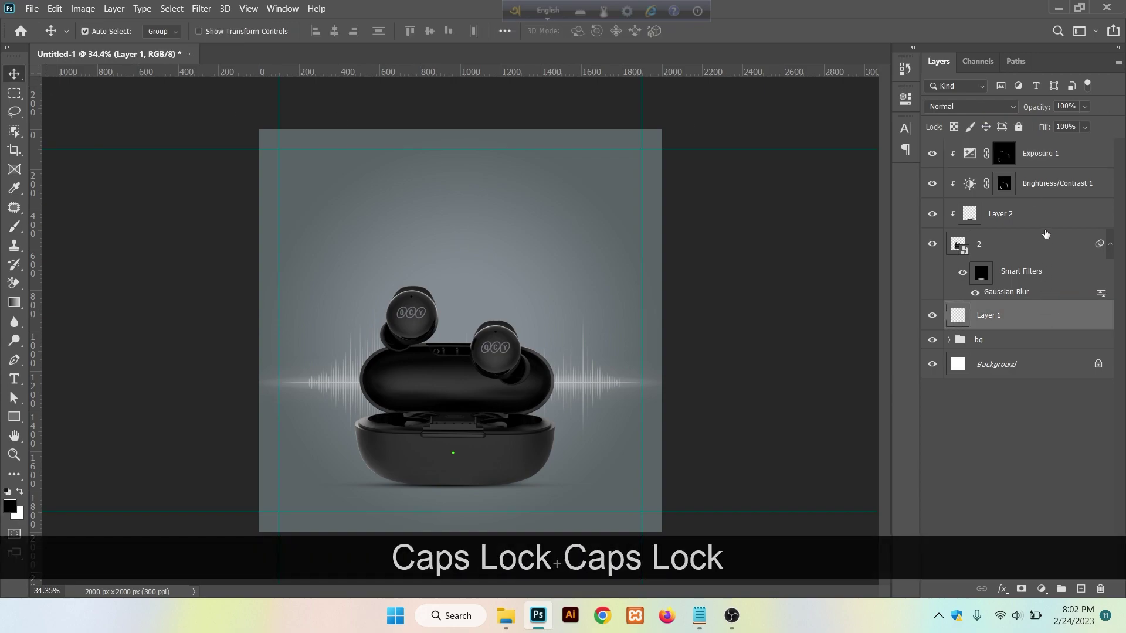
left_click(1041, 157, "shift")
key("ctrl+g")
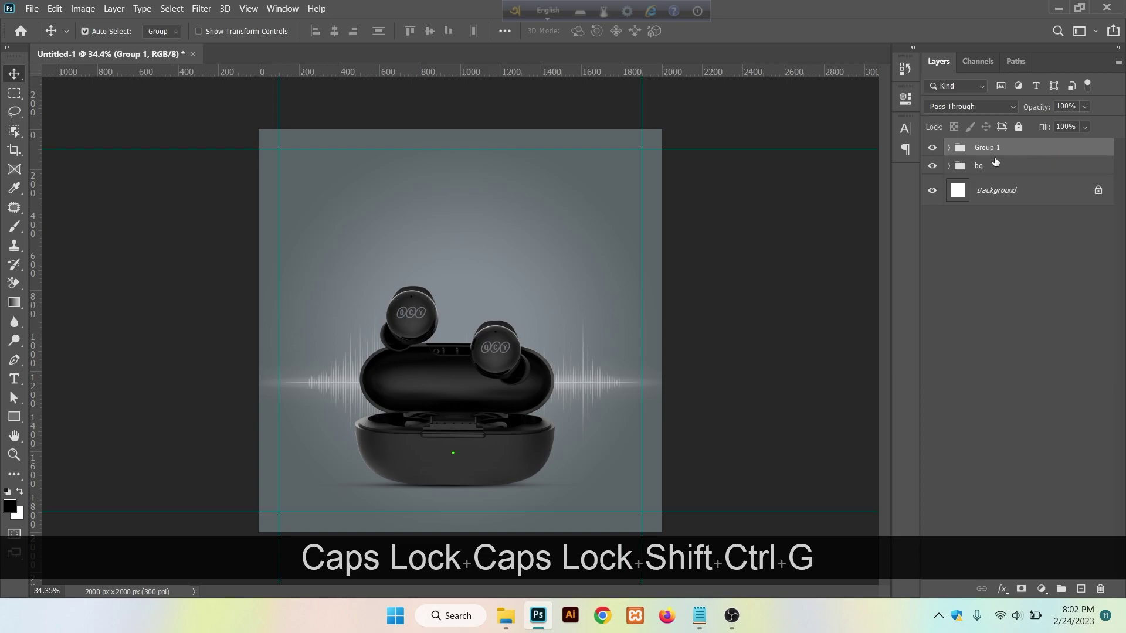
type("p")
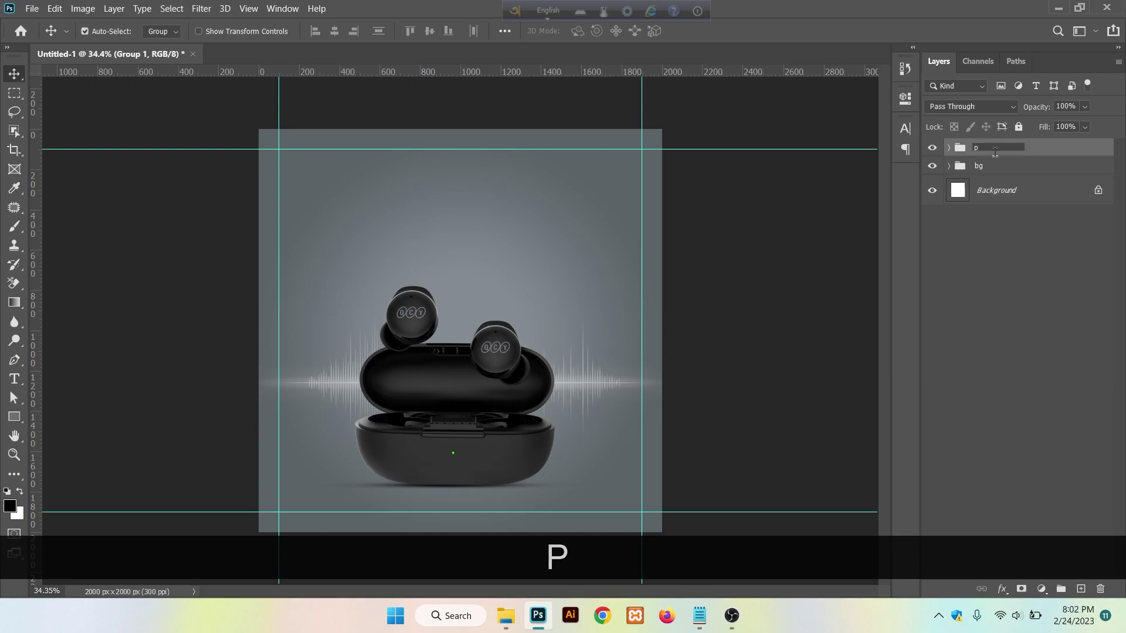
type("roduct")
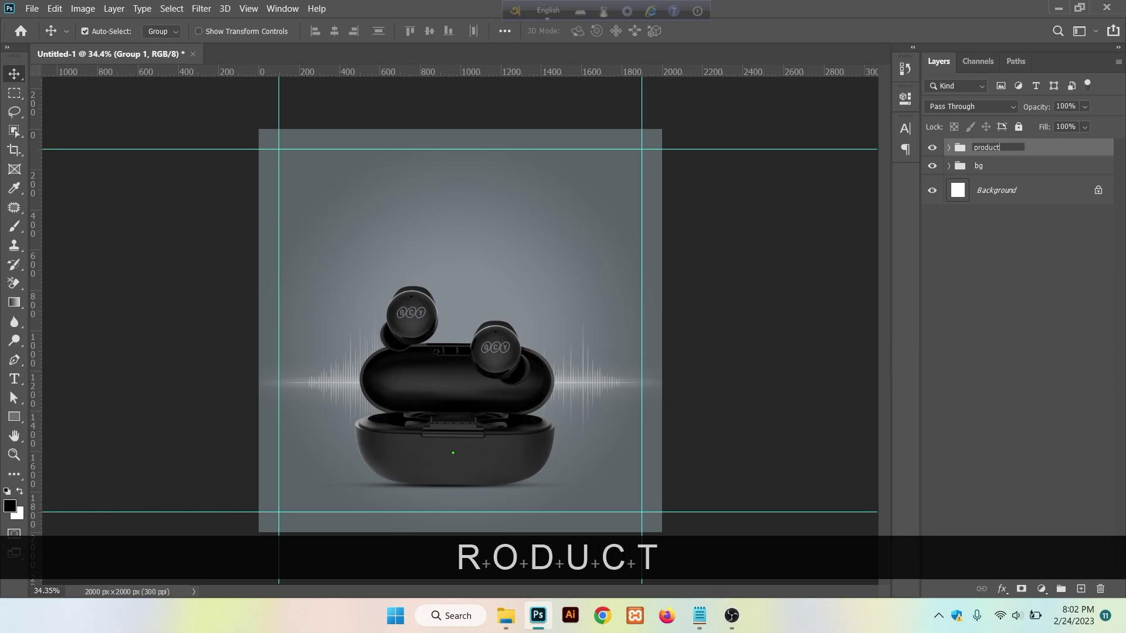
key("Return")
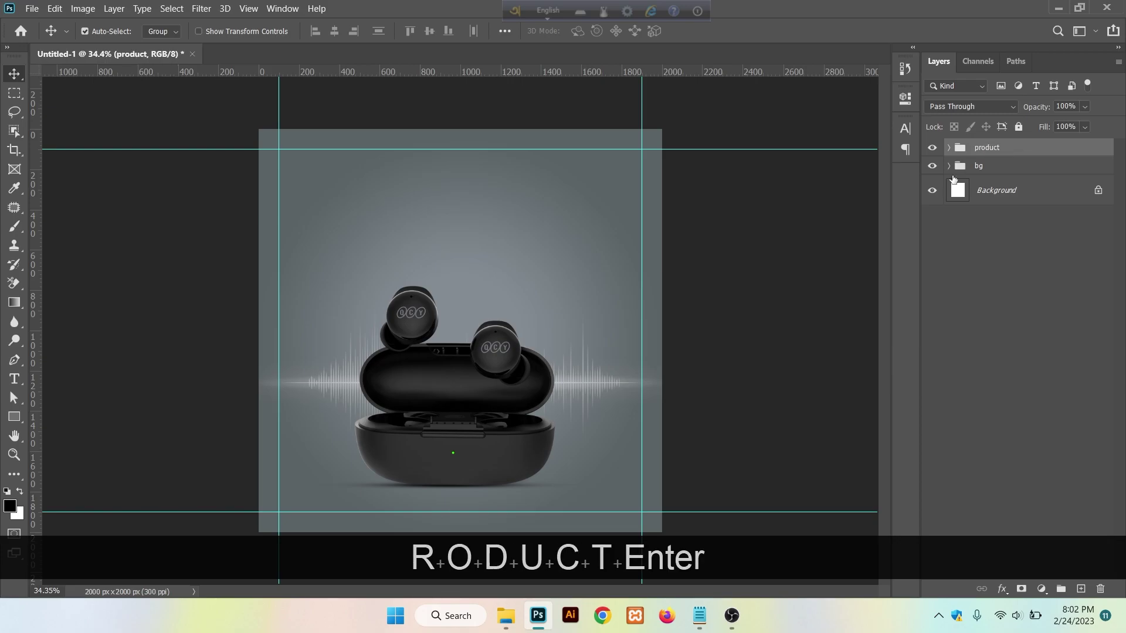
Copy the title QCY T17 from the Notepad notes and return to the empty upper area of the Photoshop canvas.
scroll(476, 350, "up", 4, "alt")
scroll(476, 350, "down", 3, "alt")
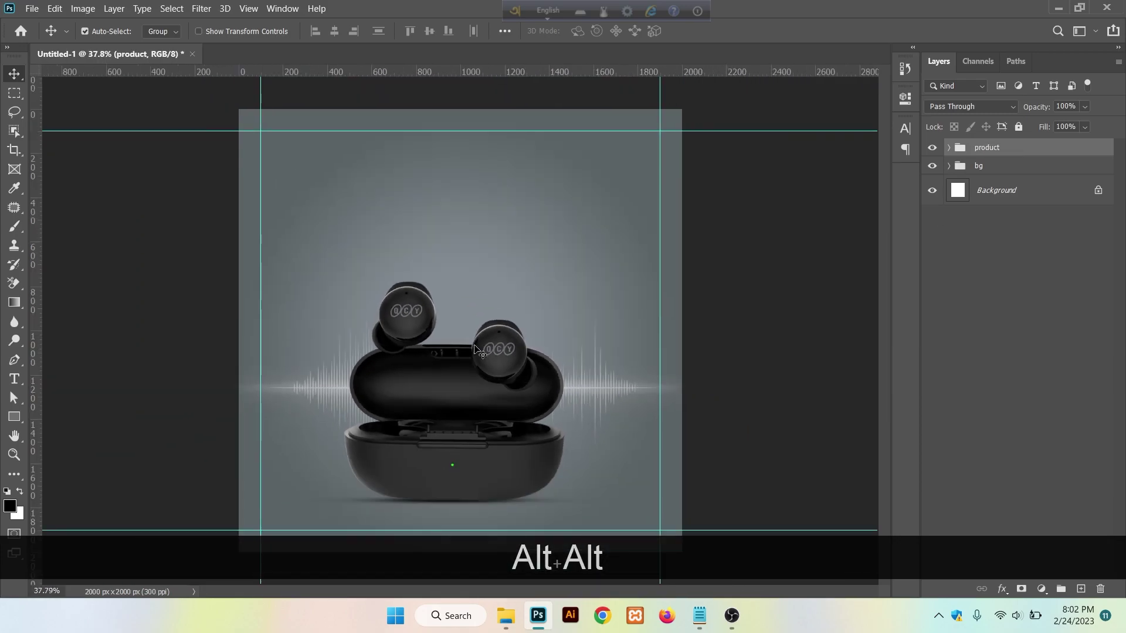
left_click(699, 615)
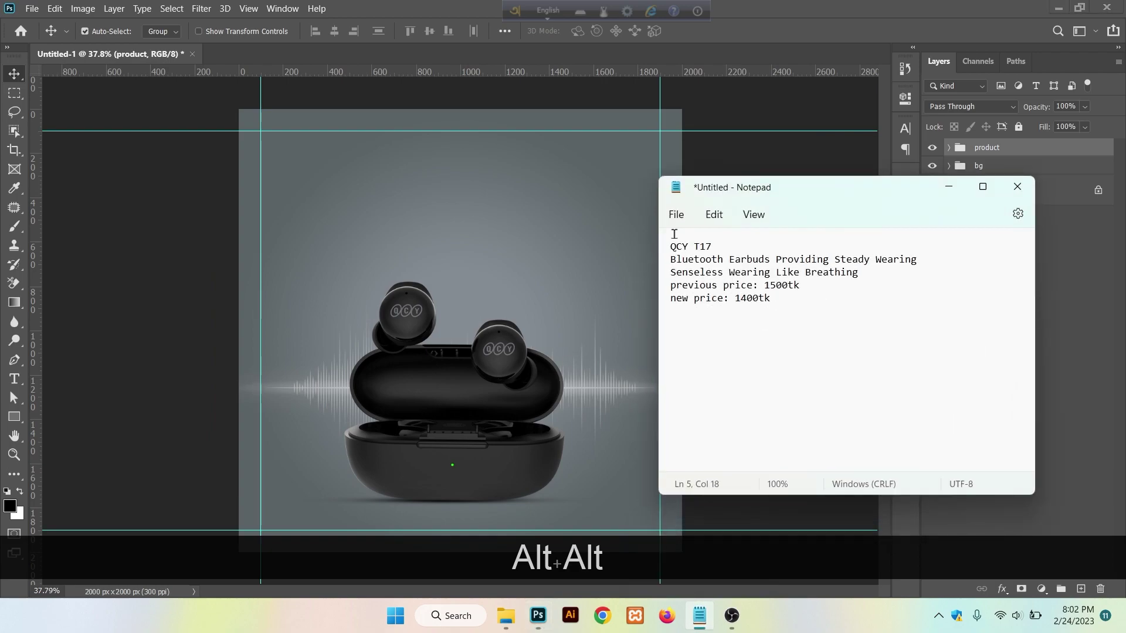
left_click_drag(711, 247, 646, 248)
key("ctrl+c")
left_click(959, 187)
scroll(319, 266, "down", 1, "alt")
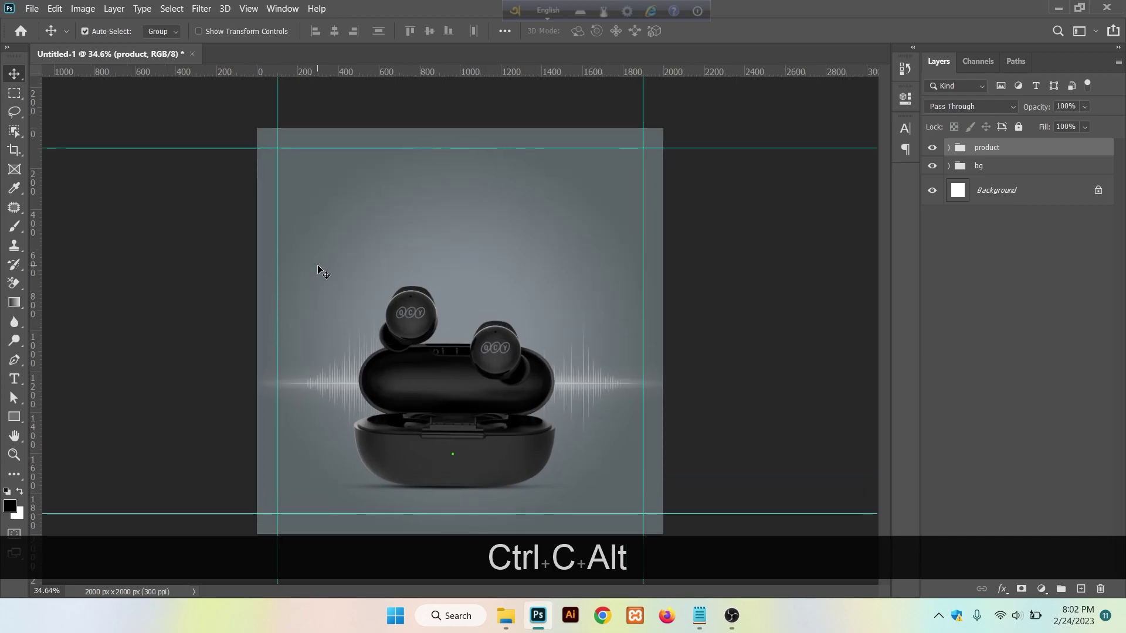
scroll(428, 284, "up", 3, "alt")
scroll(428, 284, "up", 2, "alt")
left_click_drag(440, 239, 439, 382)
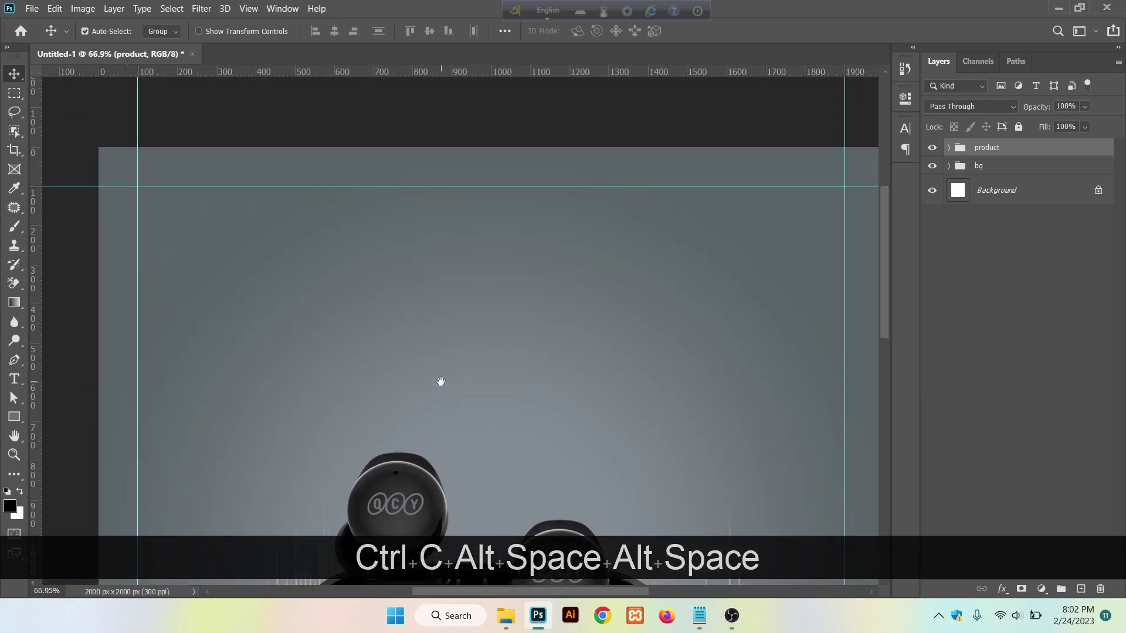
Add the copied title QCY T17 as white text in the empty upper canvas area and scale it up to about 24 pt.
left_click(14, 378)
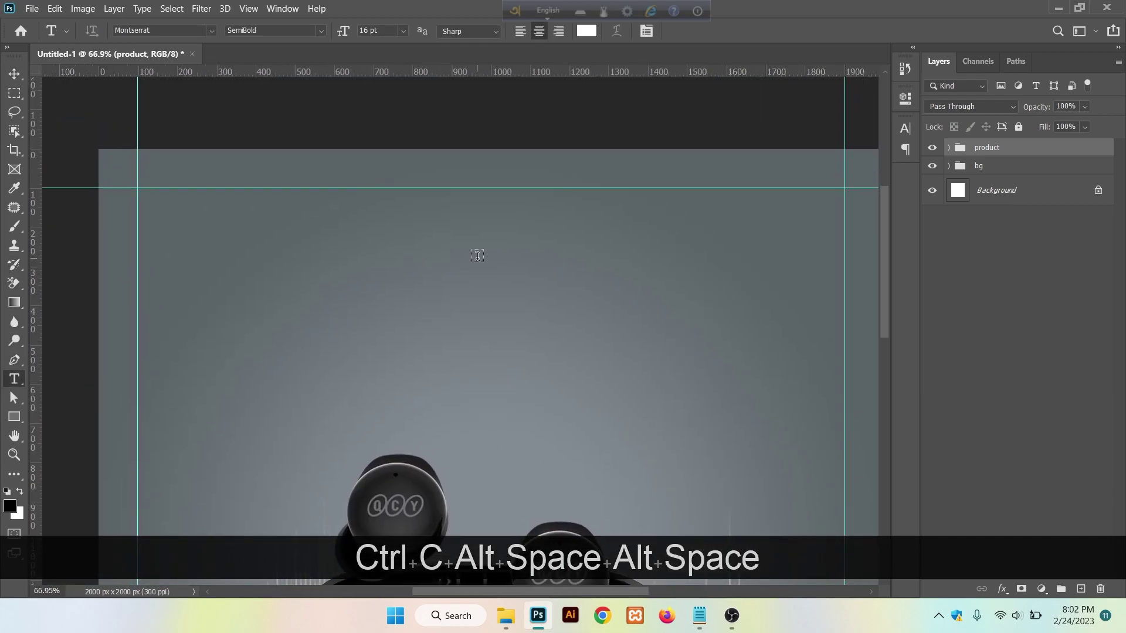
left_click(477, 253)
key("ctrl+v")
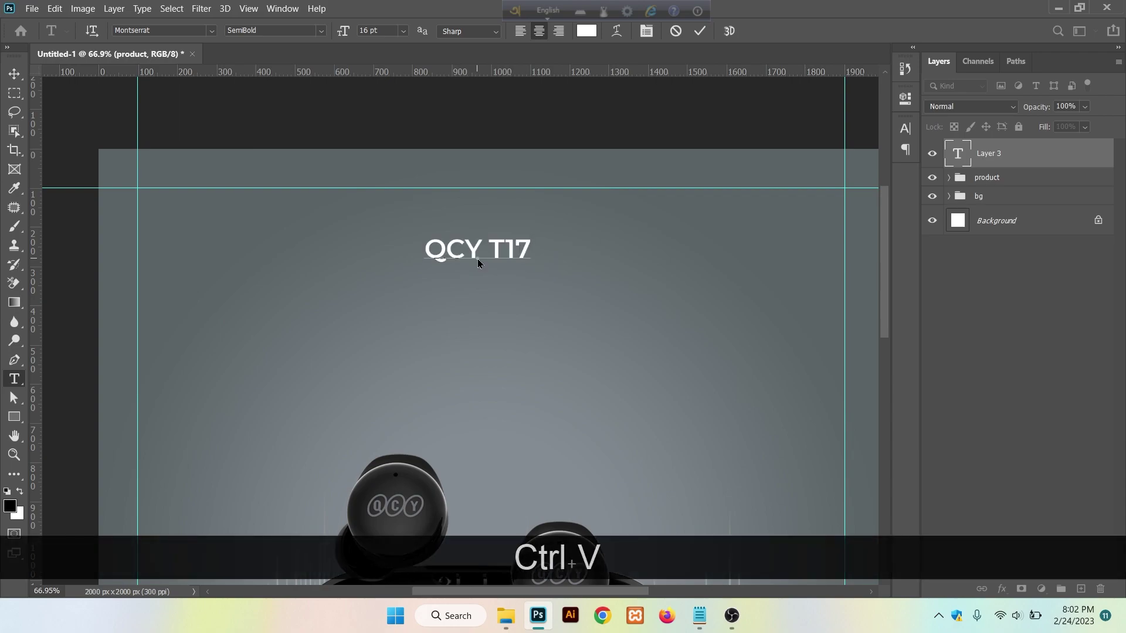
left_click(14, 73)
key("ctrl+t")
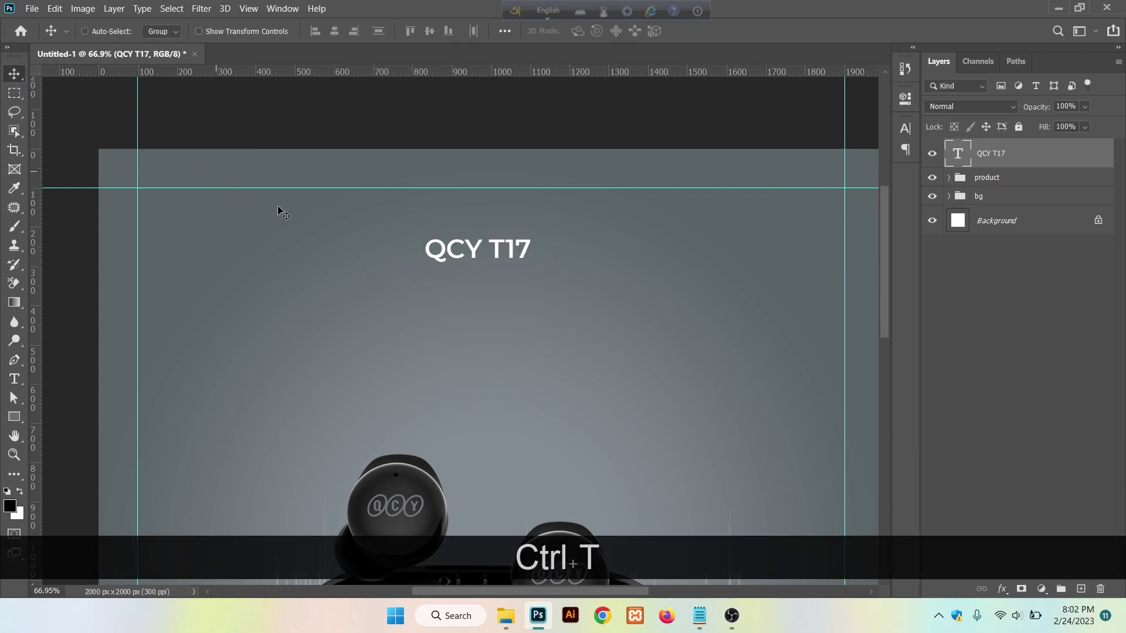
left_click_drag(531, 250, 587, 252)
key("Return")
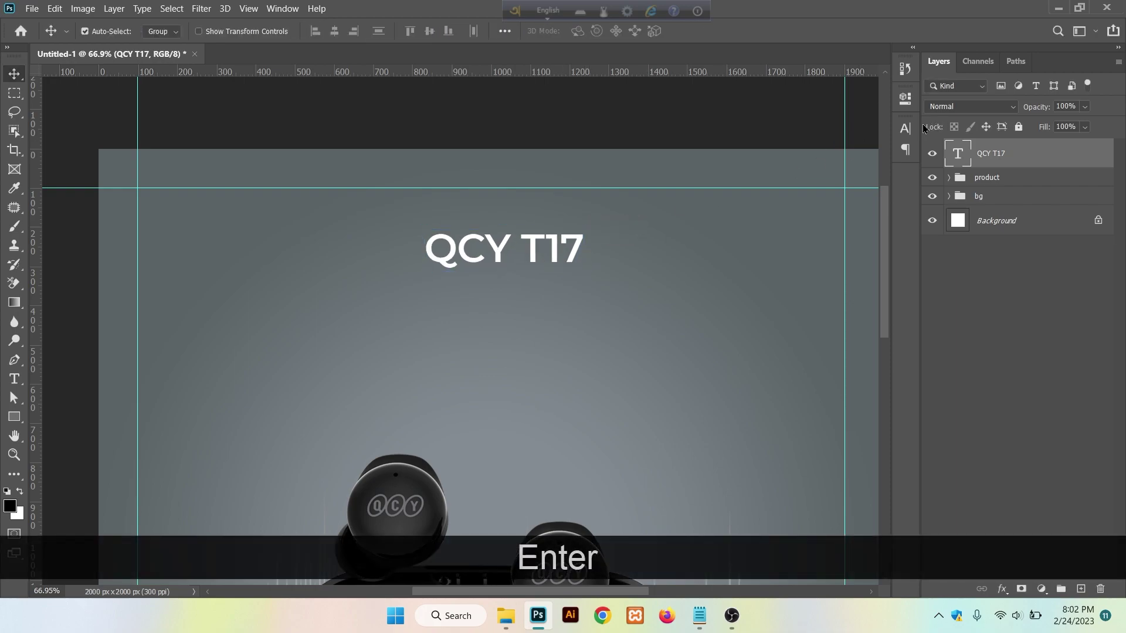
Set the QCY T17 title's font to Agency FB Bold.
left_click(905, 128)
left_click(818, 150)
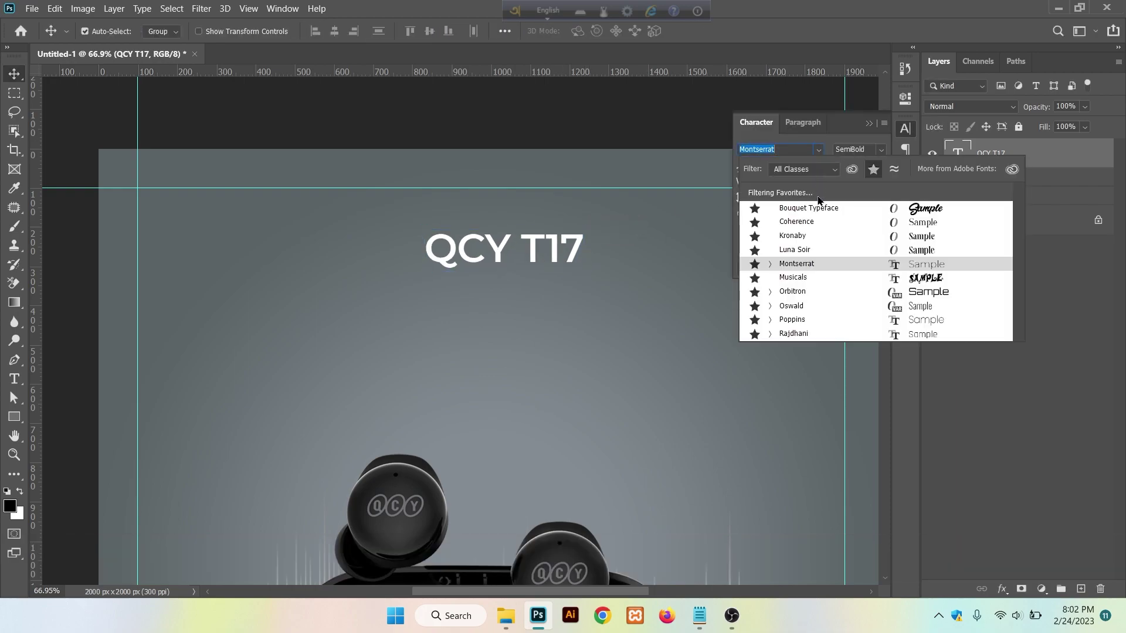
left_click(873, 169)
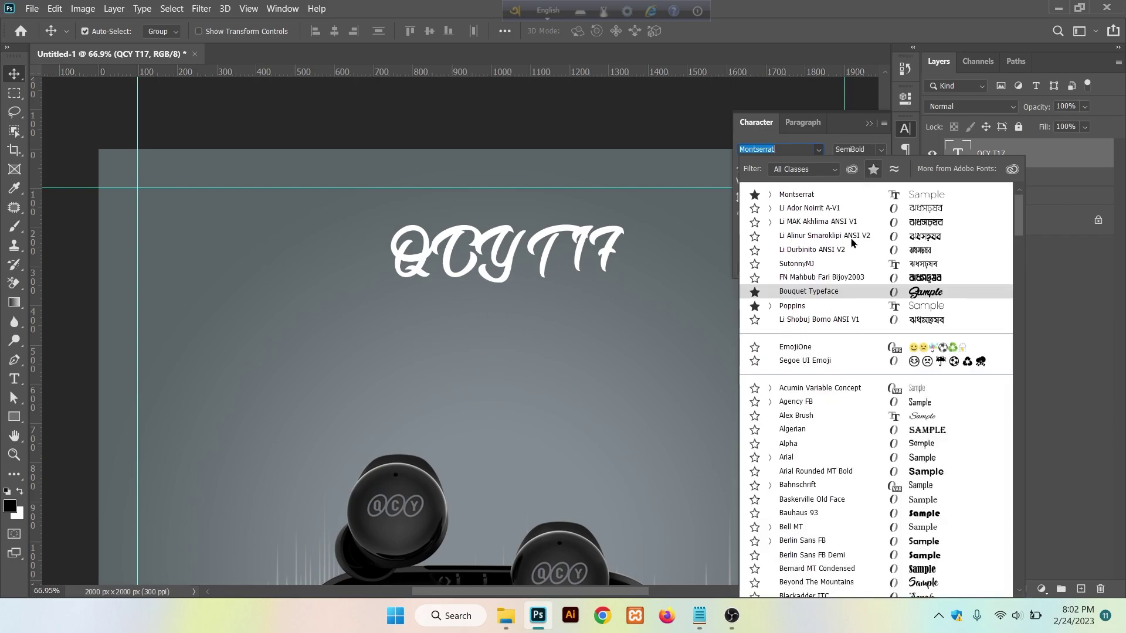
left_click(843, 407)
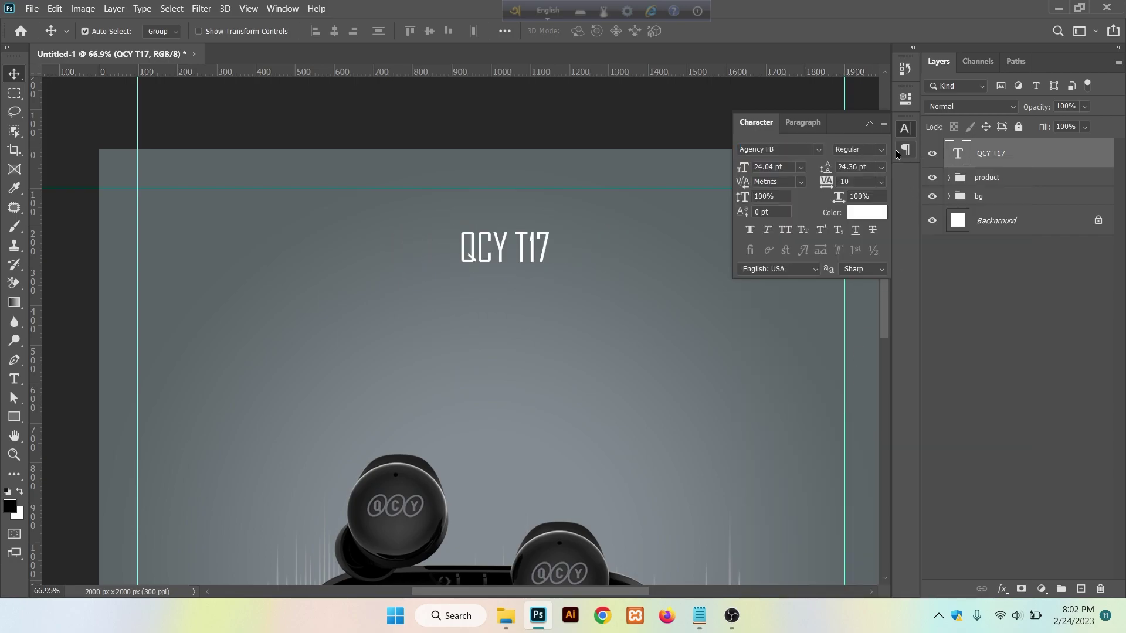
left_click(886, 154)
left_click(844, 170)
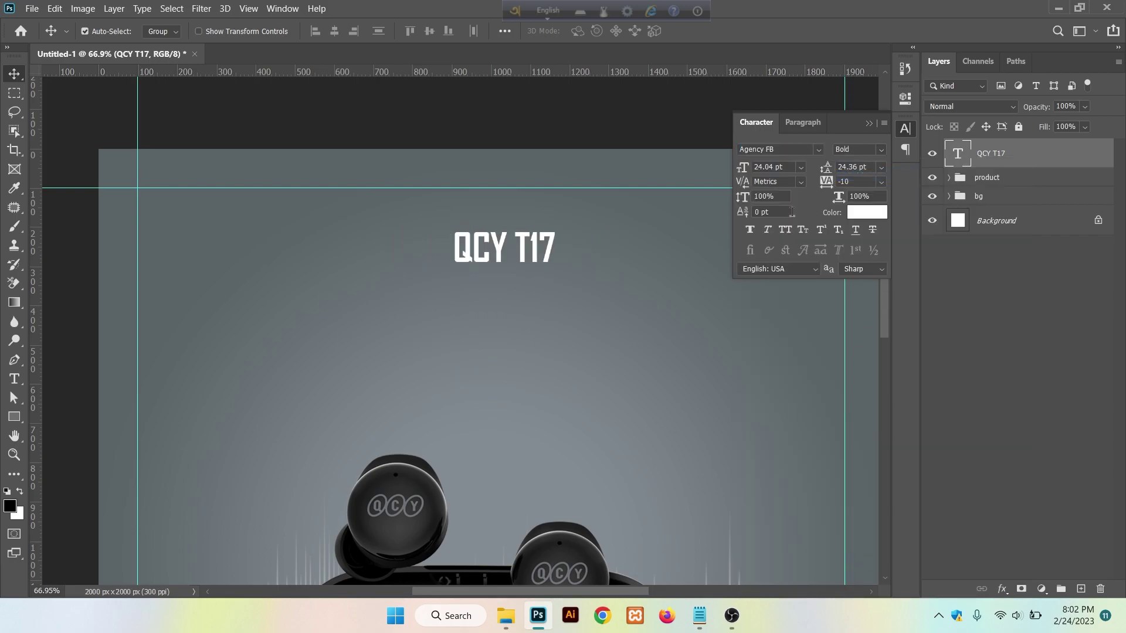
Scale the QCY T17 title up to about 38 pt and shift it left of the canvas centre, slightly lower.
key("ctrl+t")
left_click_drag(555, 247, 581, 247)
left_click_drag(484, 259, 394, 273)
left_click_drag(510, 260, 526, 259)
key("Return")
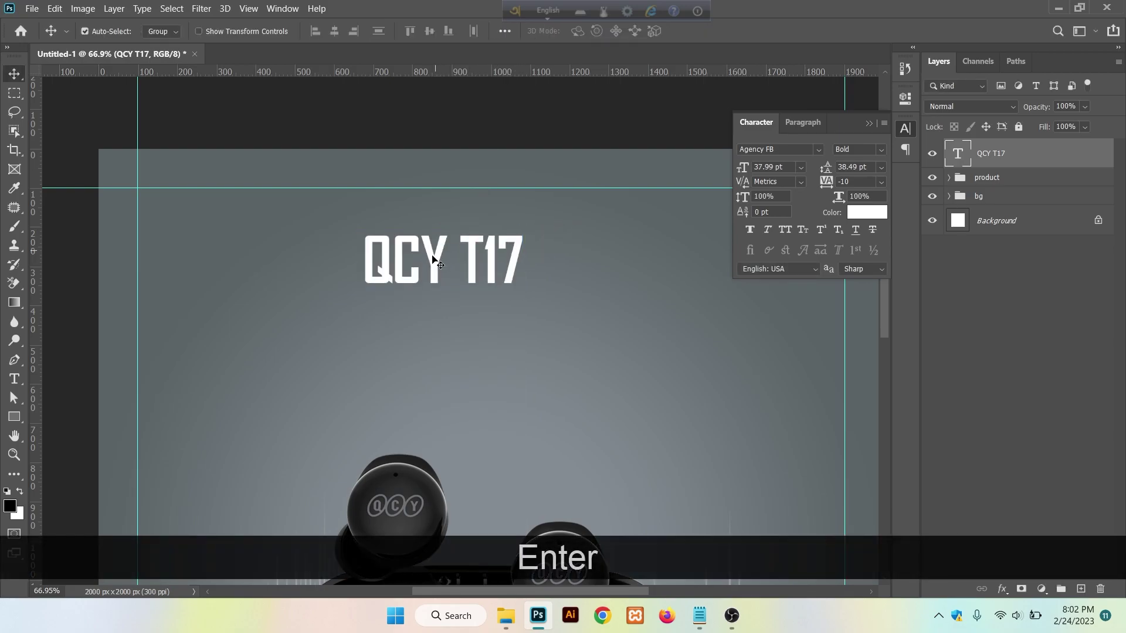
left_click_drag(418, 262, 395, 271)
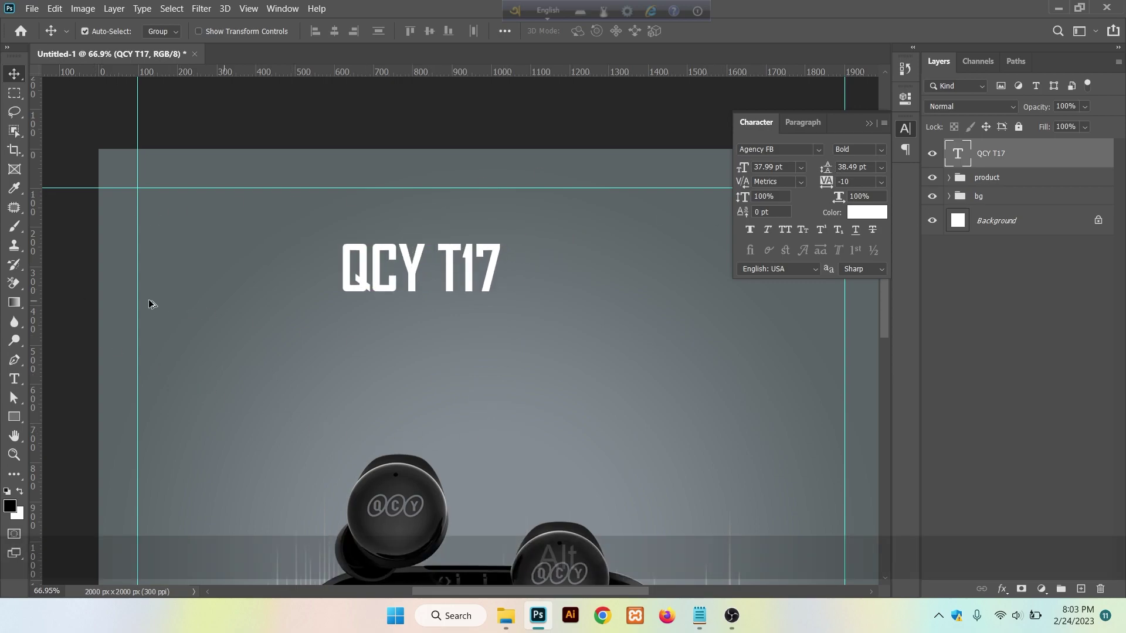
Draw a thin vertical rectangle about 5 x 122 px with a white 3 px stroke just after the QCY T17 title.
scroll(118, 305, "up", 6)
left_click_drag(418, 302, 202, 299)
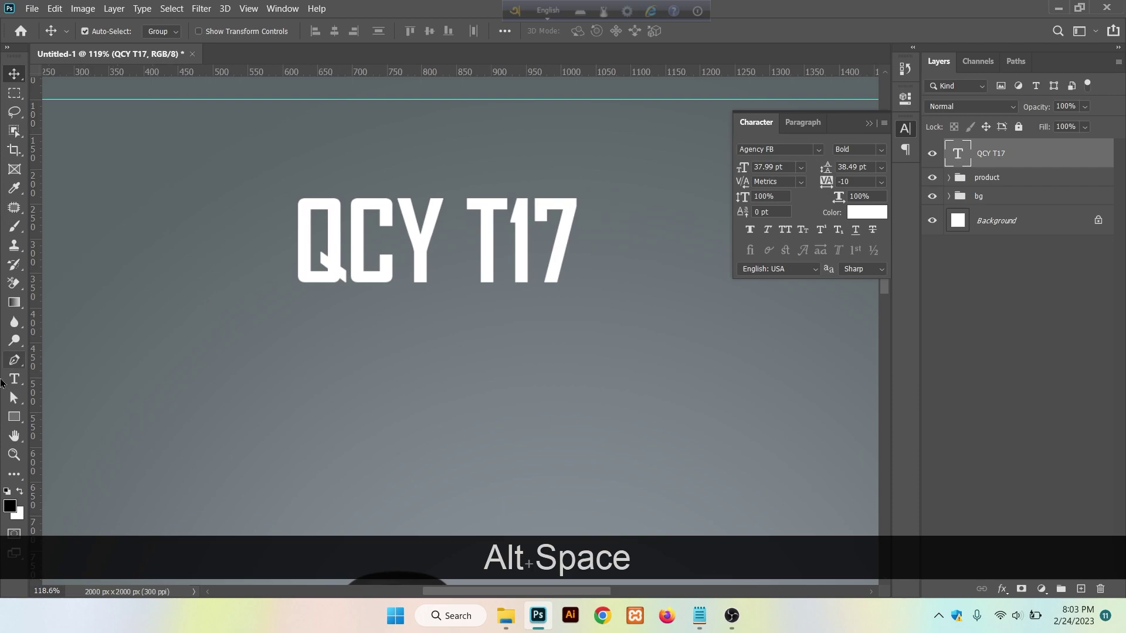
left_click(8, 419)
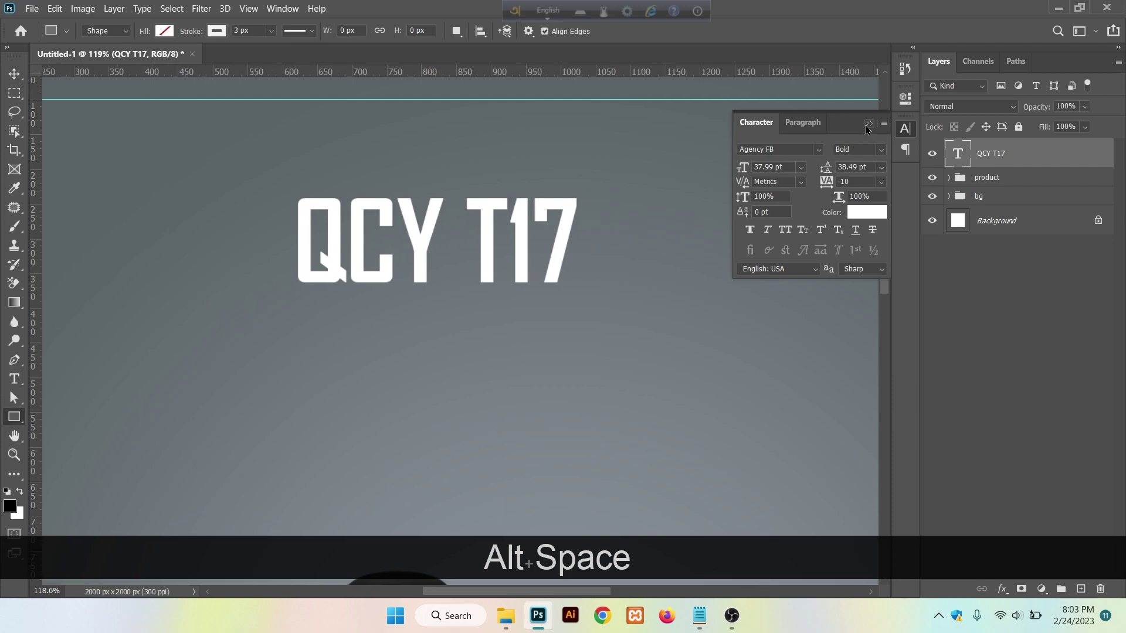
left_click(868, 124)
scroll(620, 222, "up", 3)
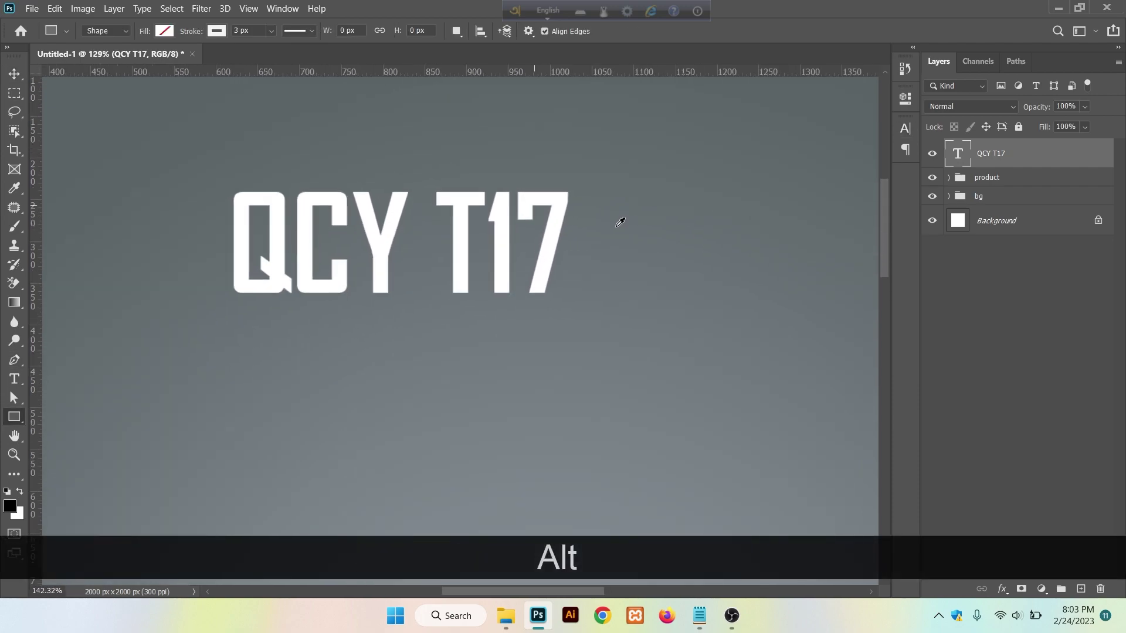
scroll(620, 222, "up", 4)
left_click_drag(600, 213, 533, 229)
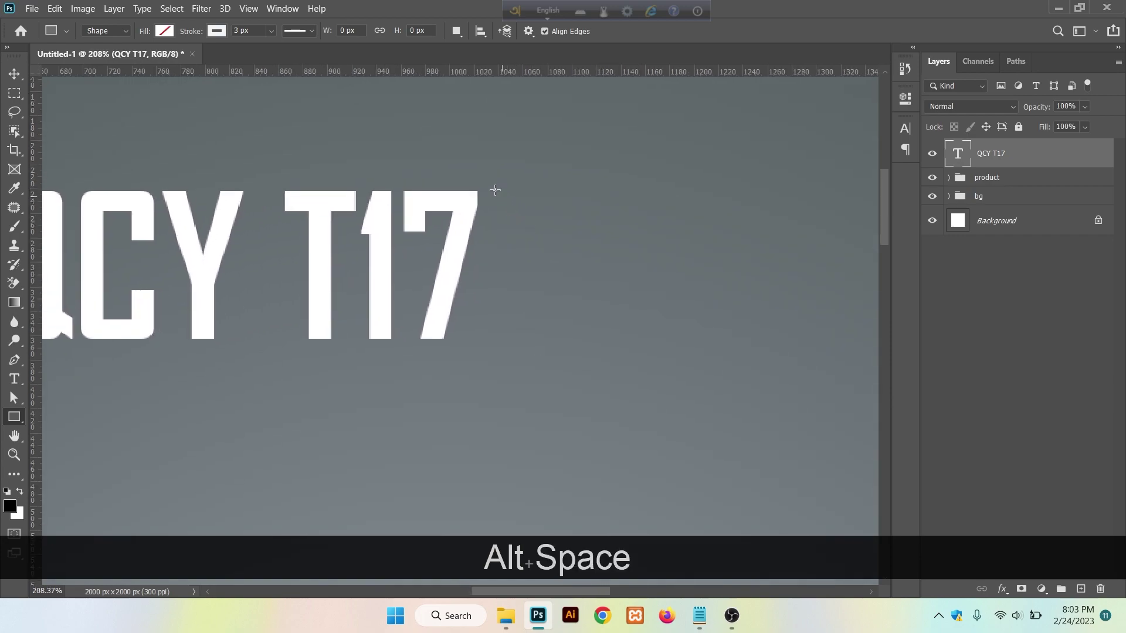
left_click_drag(500, 194, 503, 337)
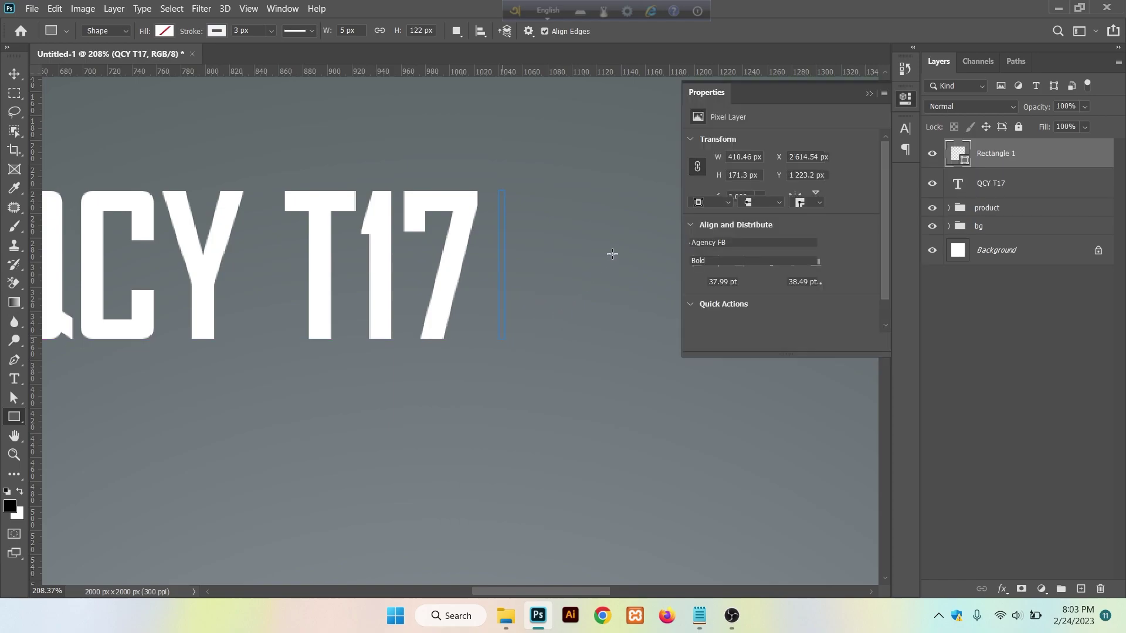
left_click(868, 94)
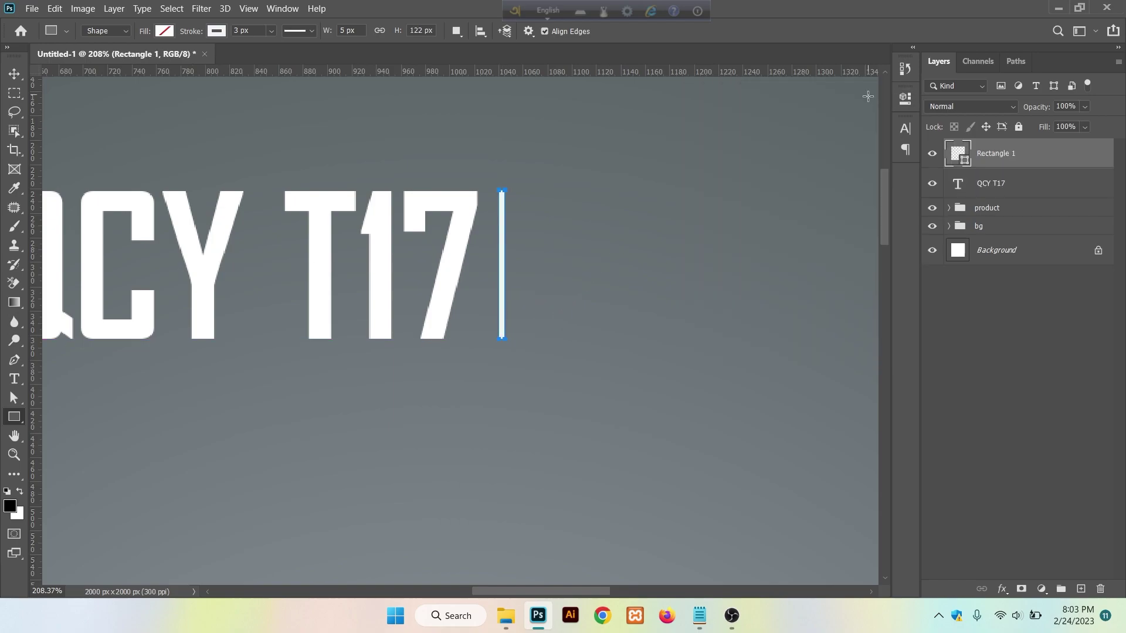
Nudge the vertical divider line slightly to the right to widen its gap from the QCY T17 title.
left_click(14, 73)
left_click_drag(503, 254, 504, 255)
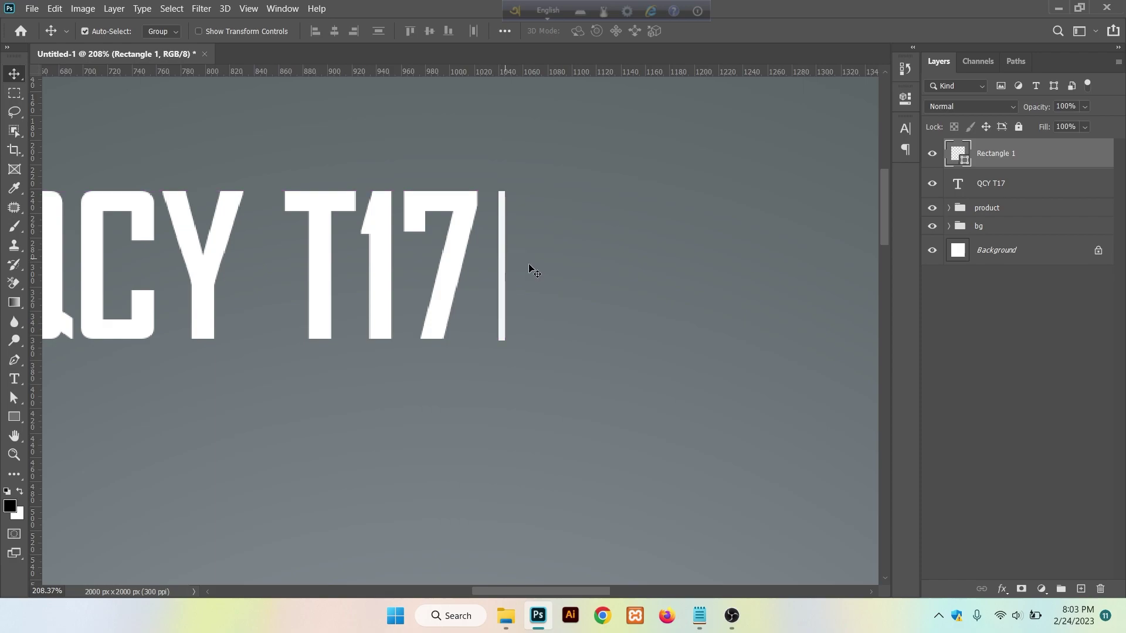
scroll(471, 363, "down", 5, "alt")
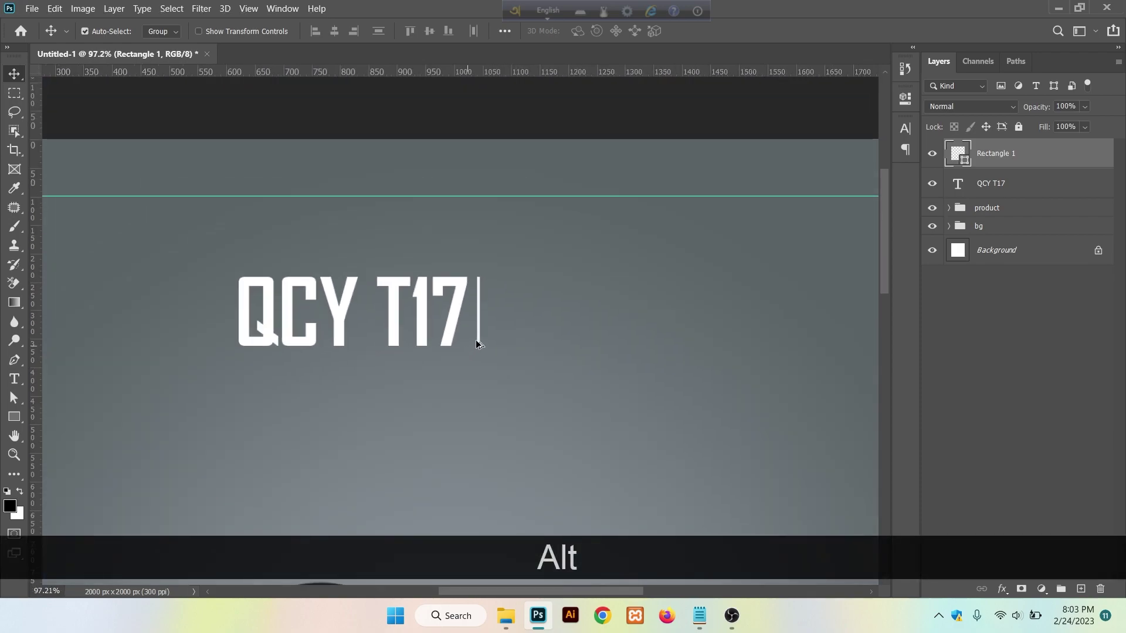
key("Right")
key("Right")
key("Right")
key("Right")
key("Right")
key("Right")
key("Right")
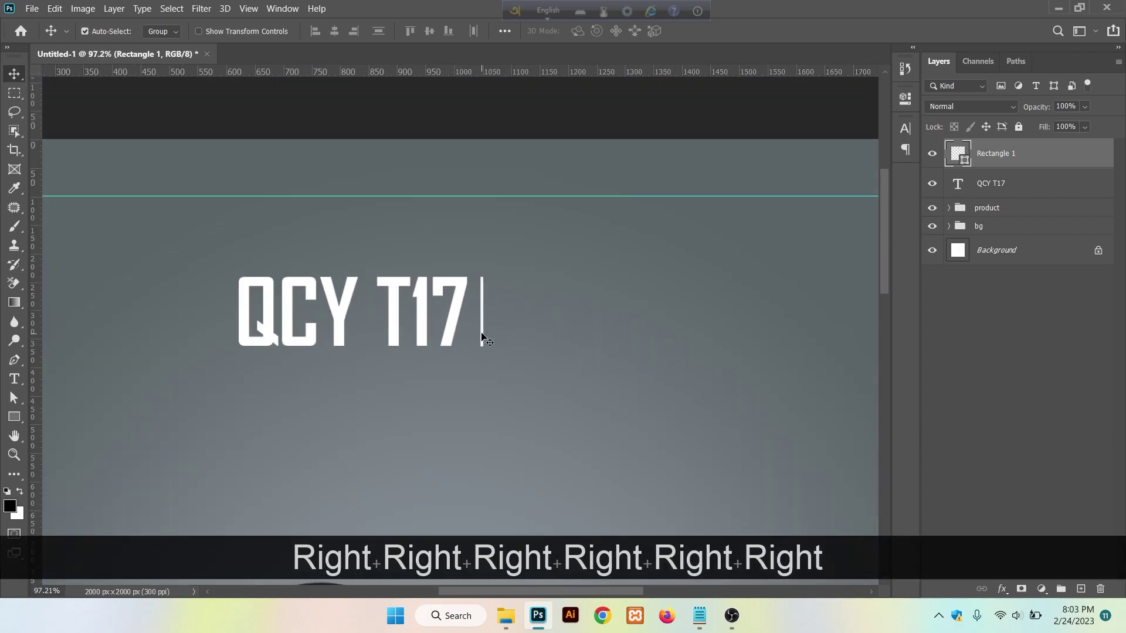
key("Right")
key("Right")
key("Right")
key("Right")
key("Right")
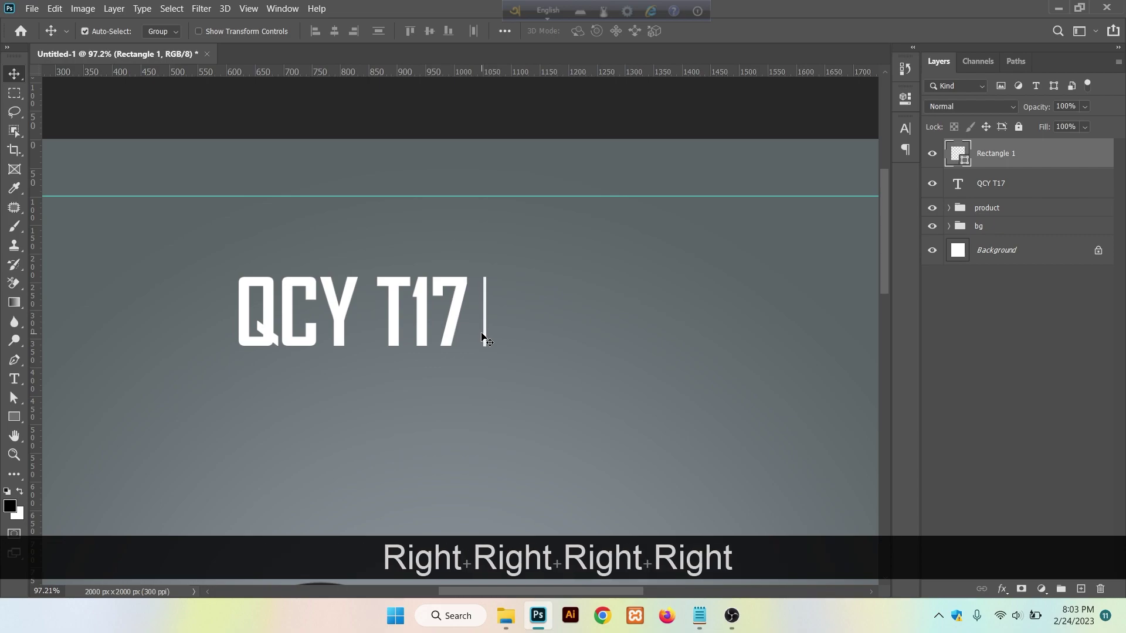
key("Right")
key("Right")
key("Right")
key("Right")
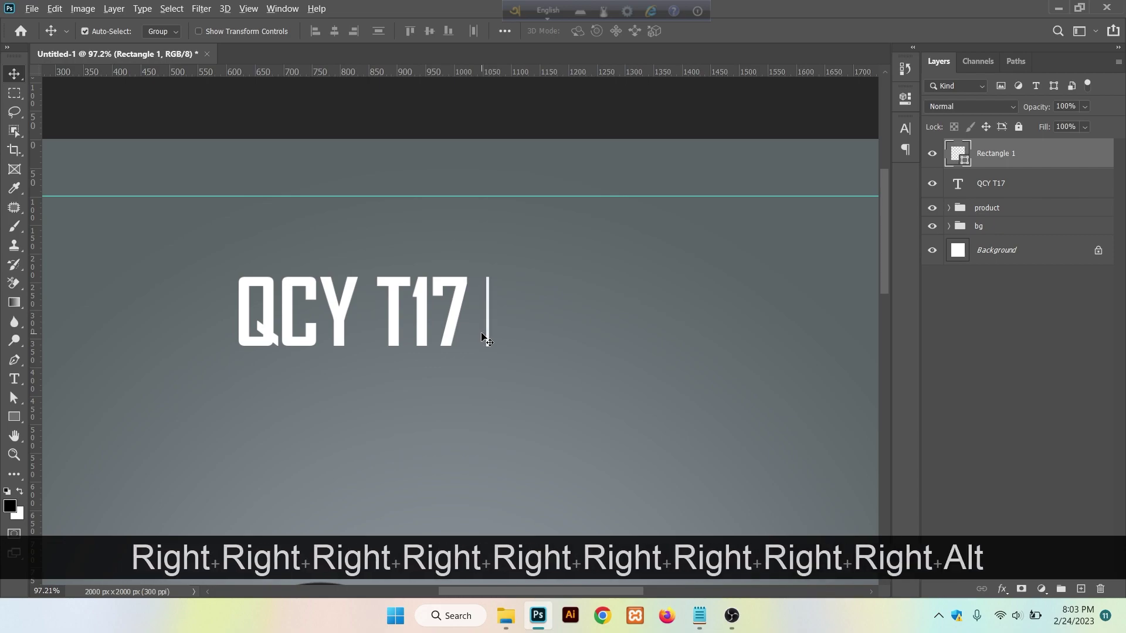
Copy the words Bluetooth Earbuds from the Notepad notes and return to the Photoshop canvas.
scroll(482, 338, "down", 1, "alt")
scroll(482, 337, "down", 1, "alt")
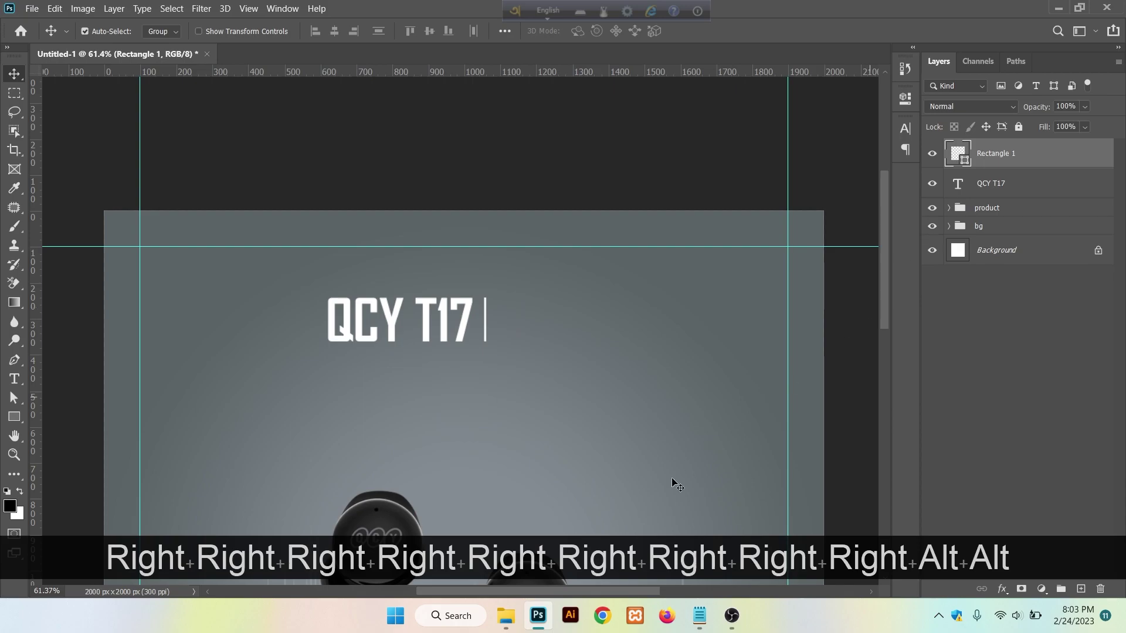
left_click(699, 615)
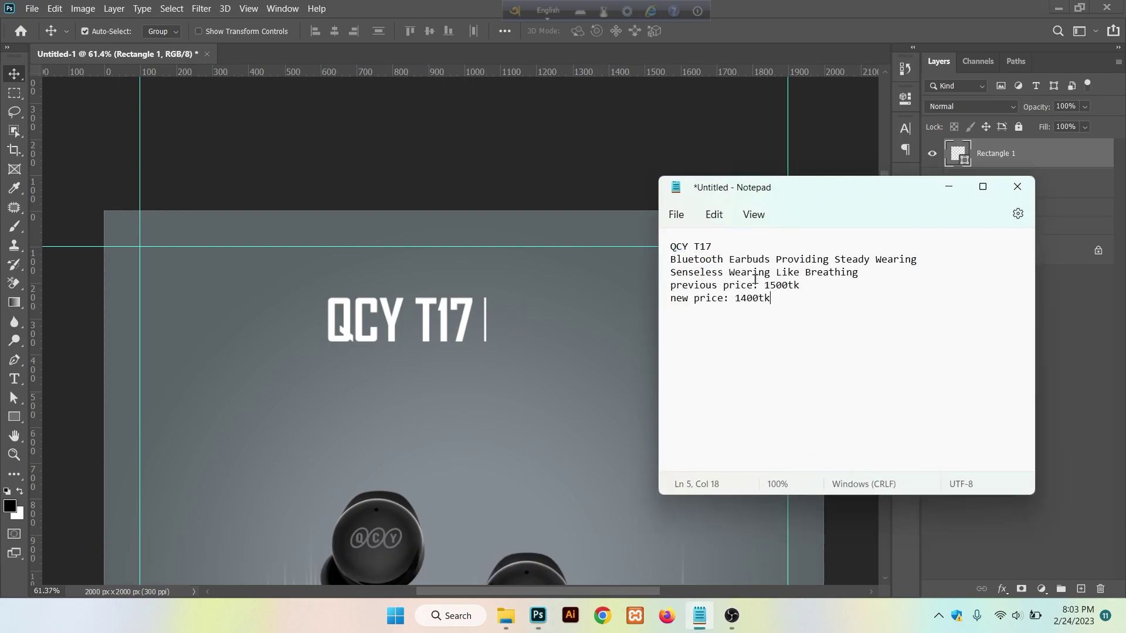
left_click_drag(672, 261, 774, 260)
key("ctrl+c")
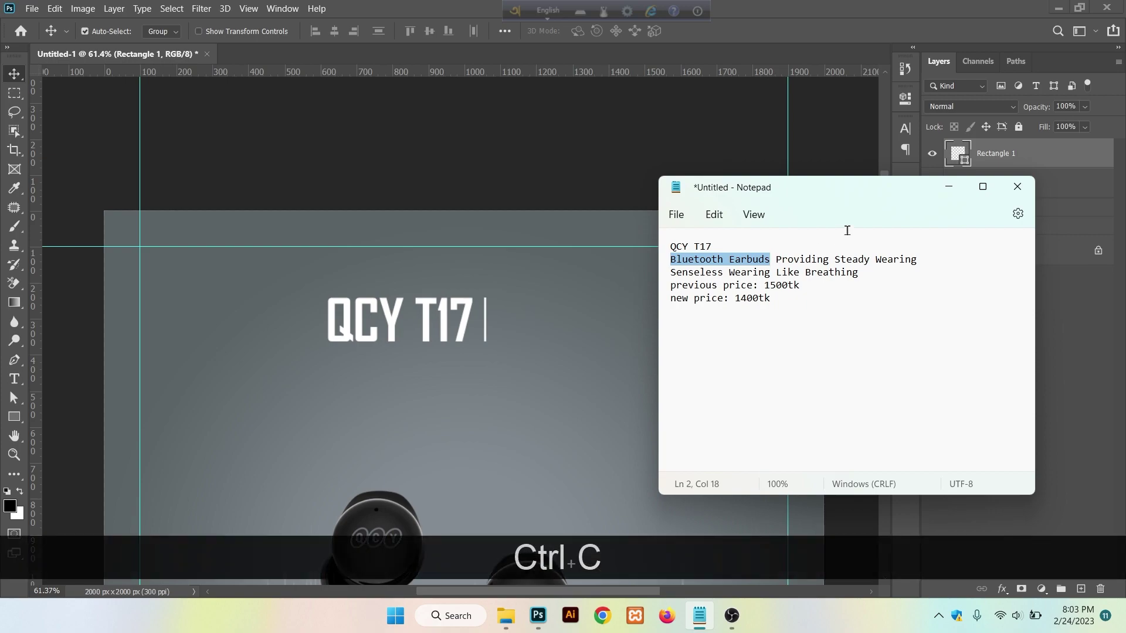
left_click(951, 193)
Add the copied words Bluetooth Earbuds as a new 16 pt text layer beside the divider line.
scroll(394, 485, "up", 2)
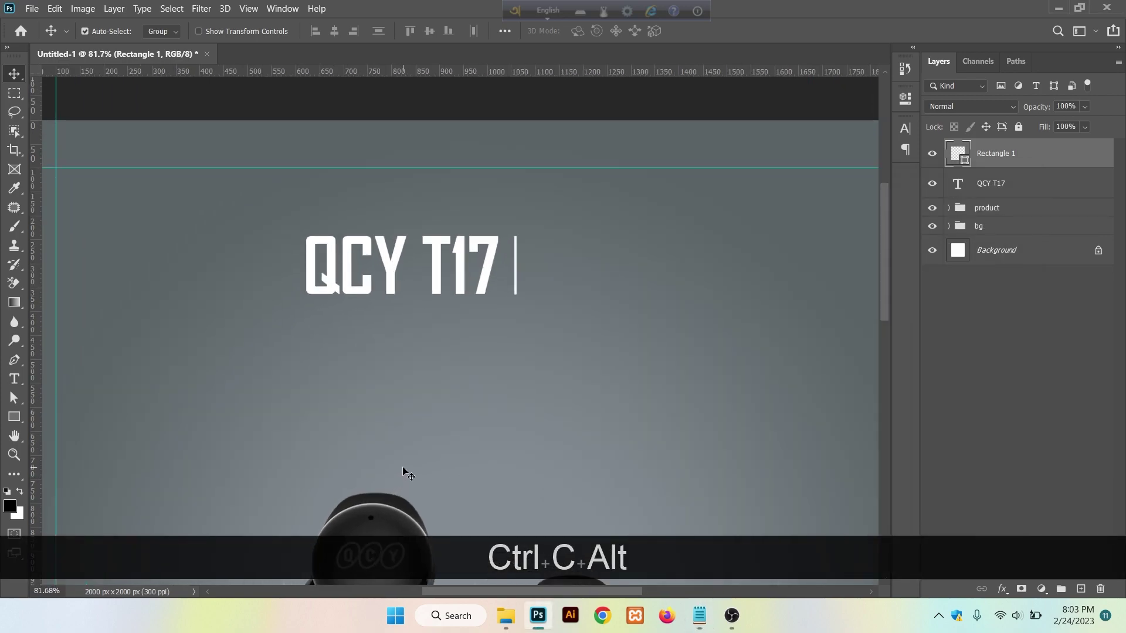
key("t")
left_click(614, 295)
key("ctrl+v")
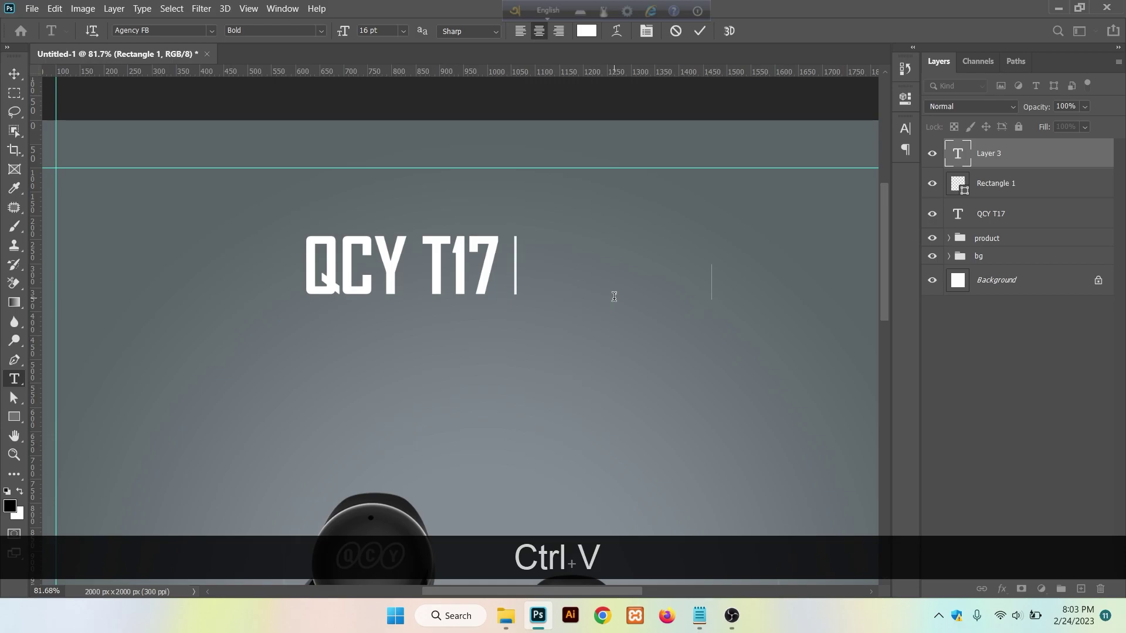
left_click(698, 31)
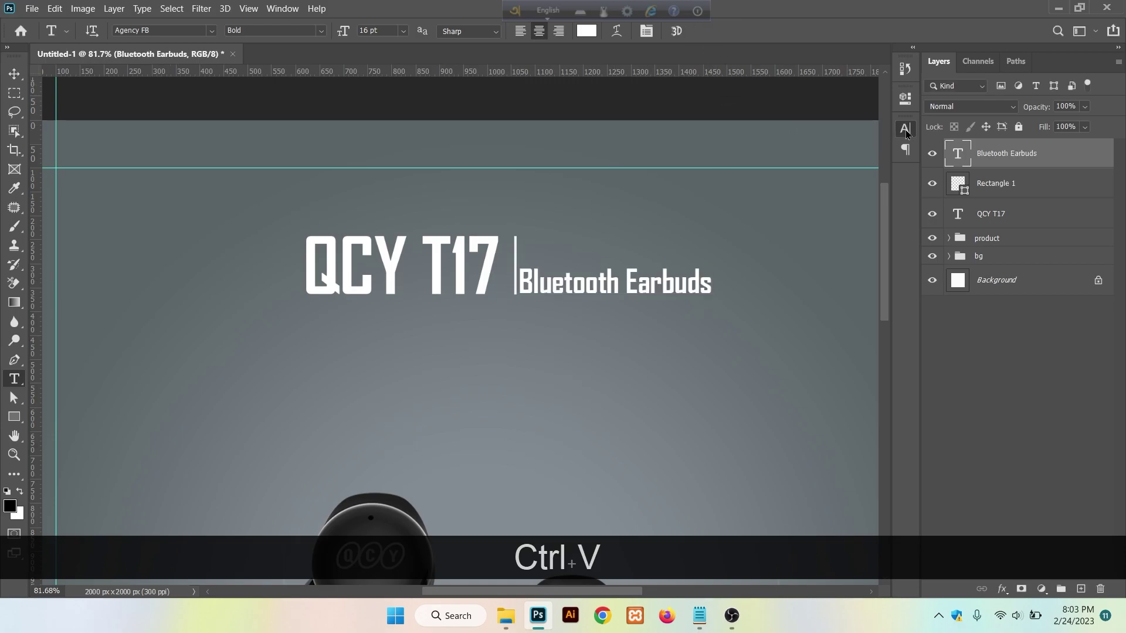
Set the Bluetooth Earbuds text's font to Montserrat Medium.
left_click(904, 130)
left_click(819, 151)
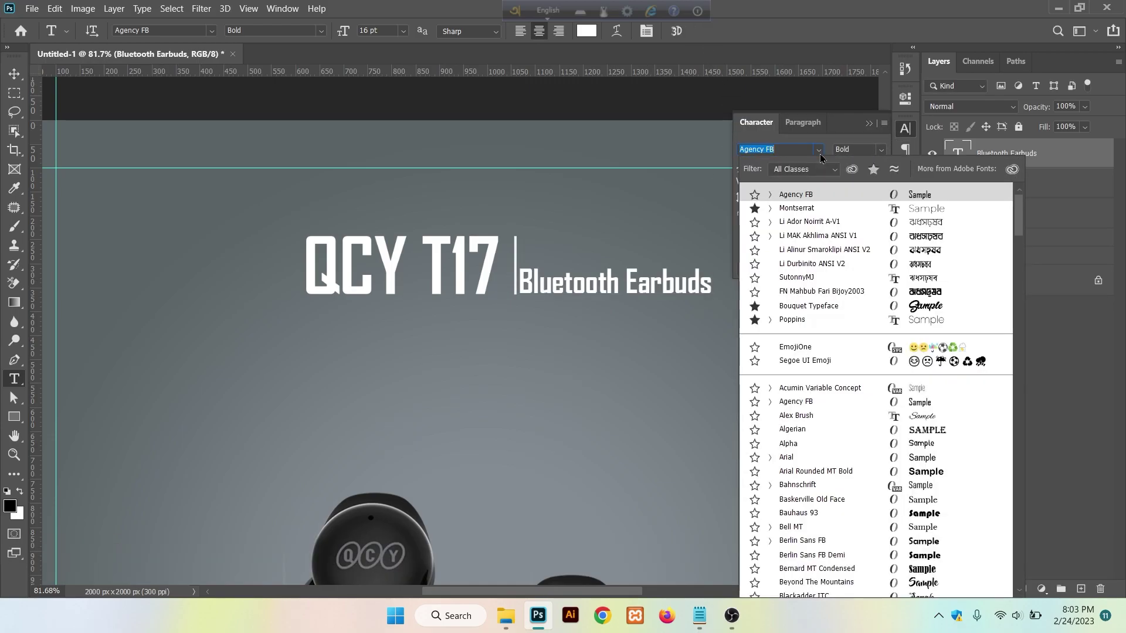
left_click(808, 210)
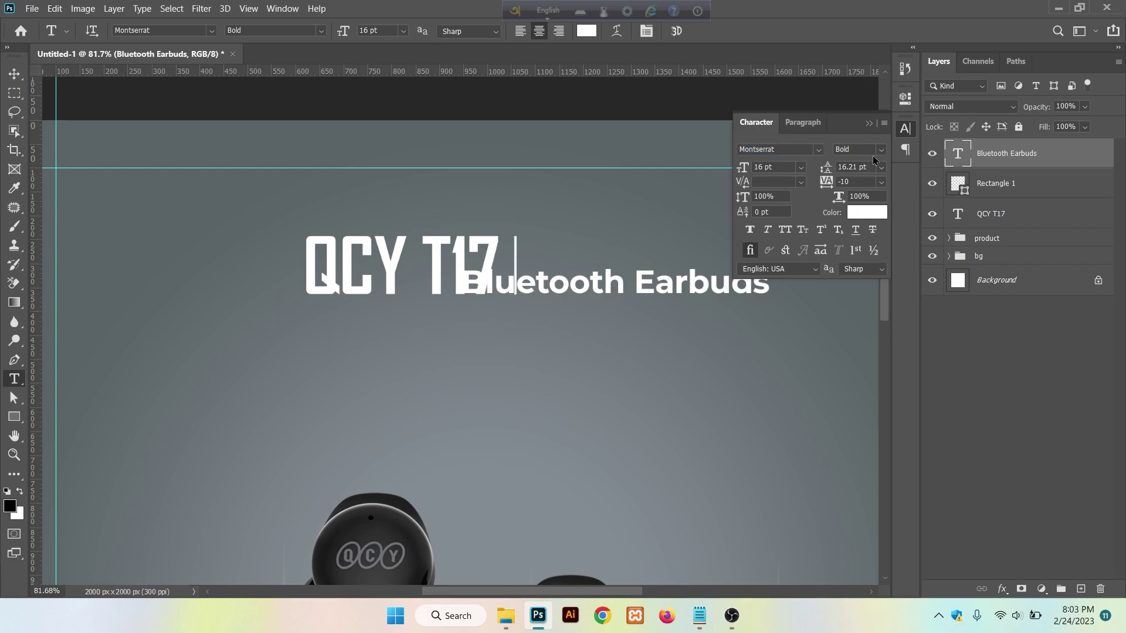
left_click(881, 151)
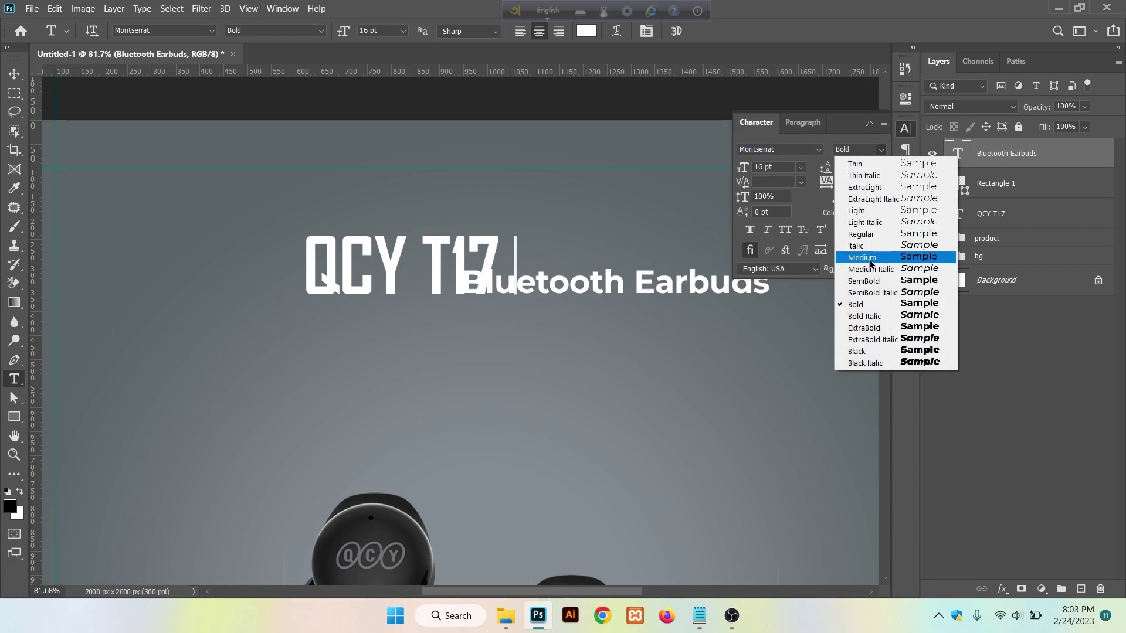
left_click(870, 259)
left_click(869, 125)
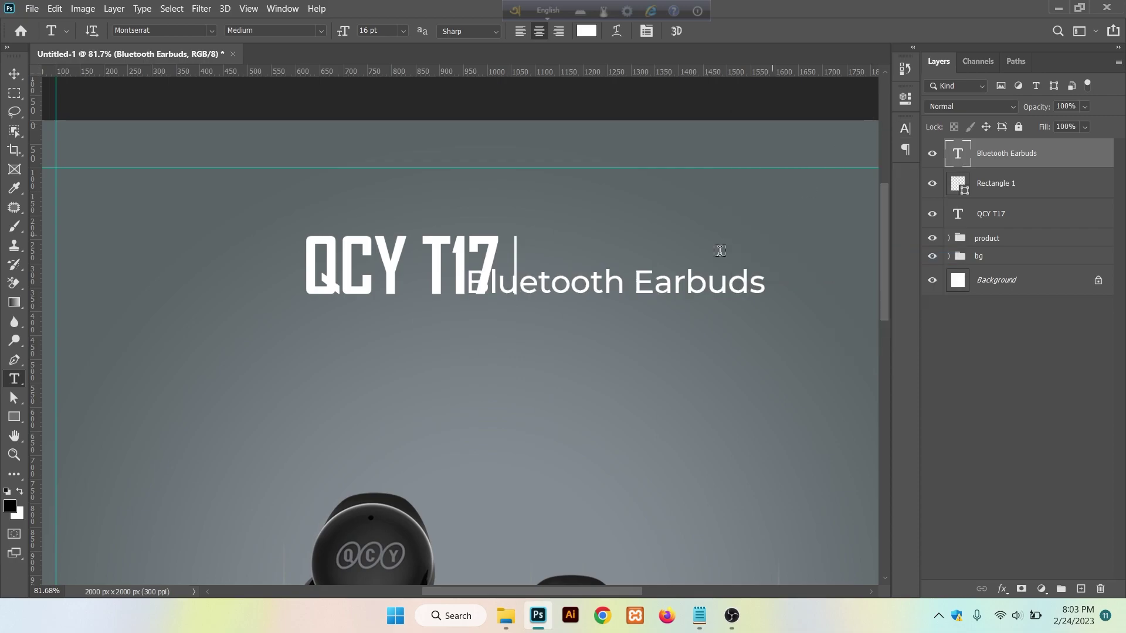
Move the Bluetooth Earbuds text up to the right of the divider line and set its size to 14 pt.
key("v")
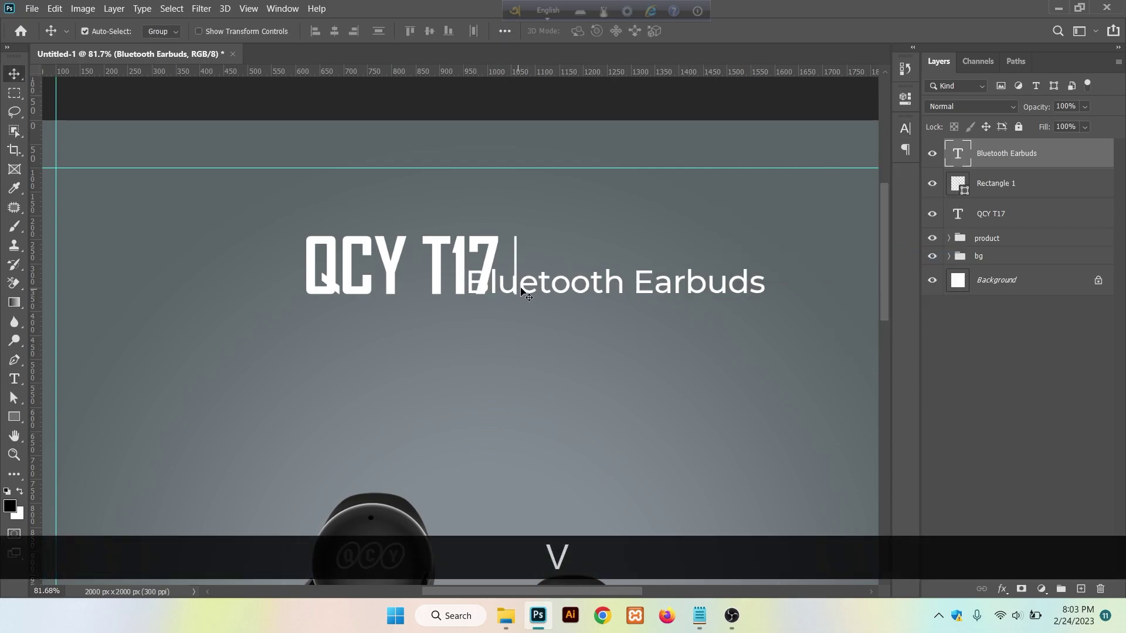
left_click_drag(523, 290, 581, 263)
left_click(911, 131)
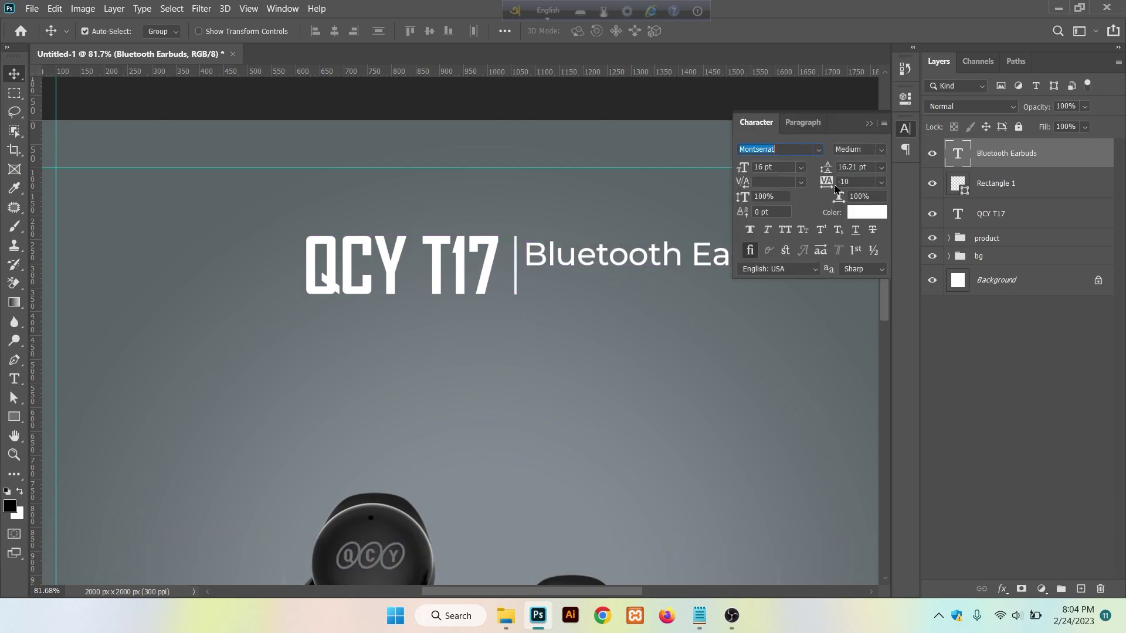
left_click(799, 167)
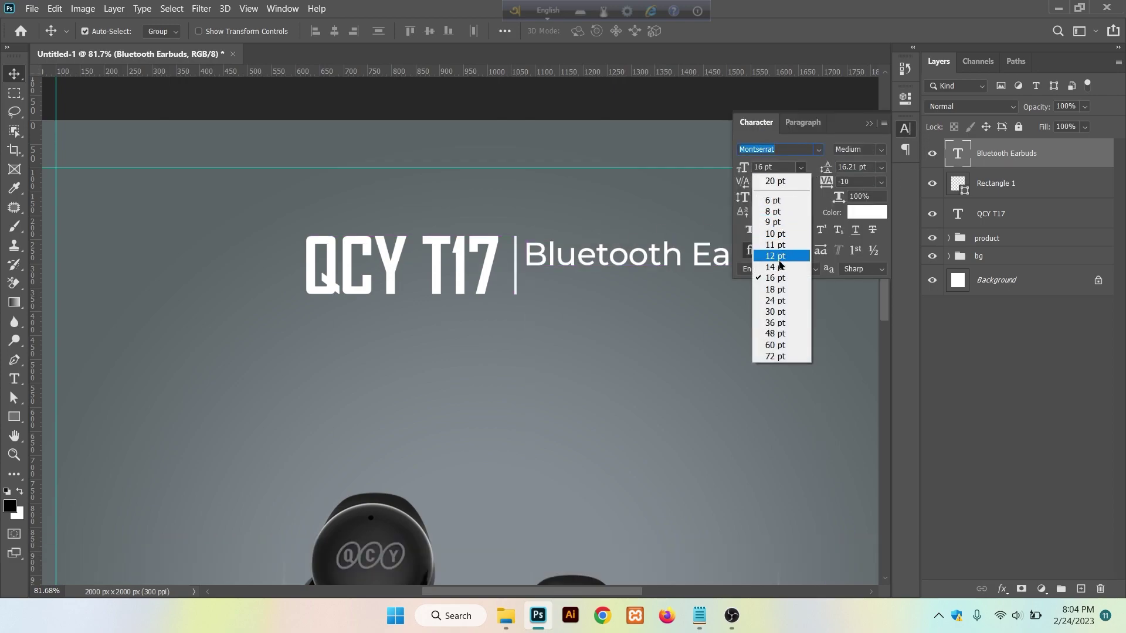
left_click(778, 268)
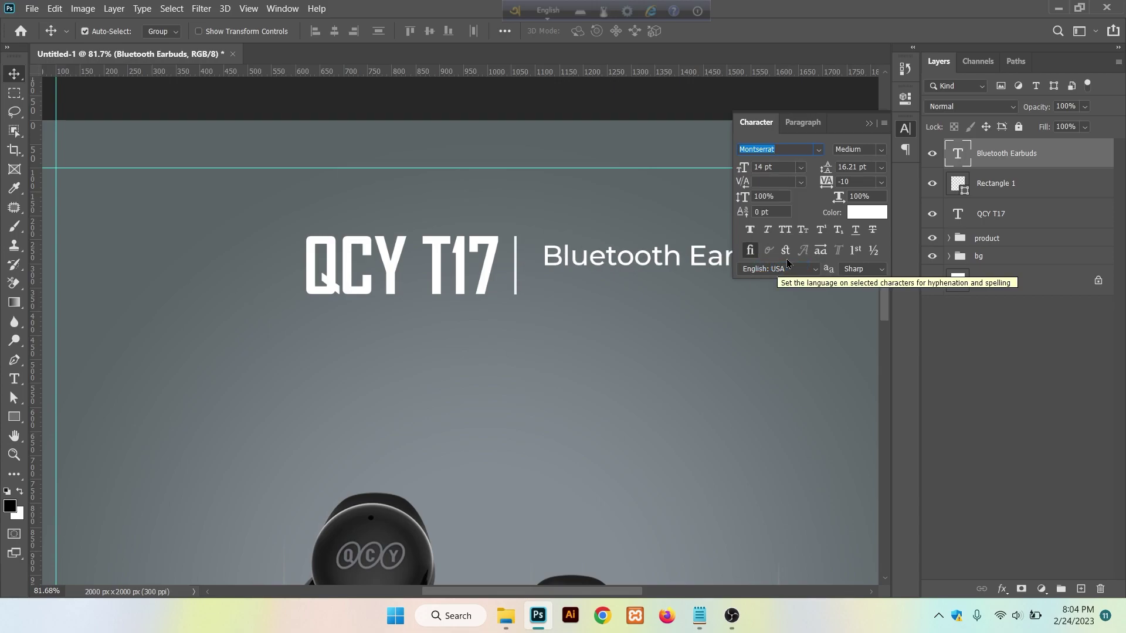
Set the Bluetooth Earbuds text's size to 14 pt and move it closer to the divider line.
key("Return")
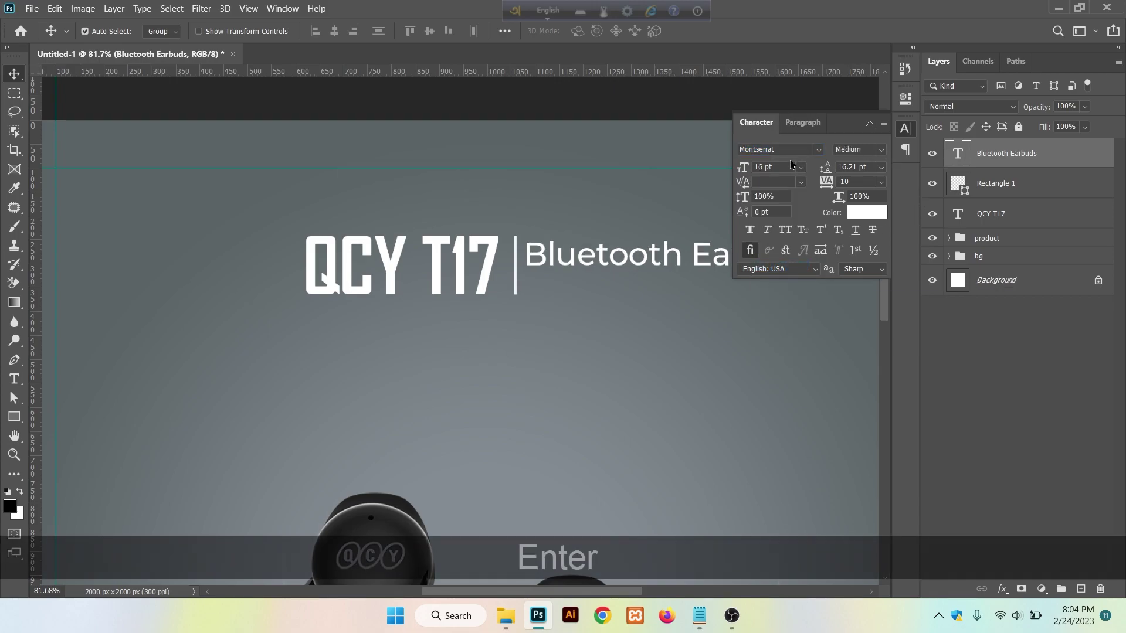
left_click(801, 168)
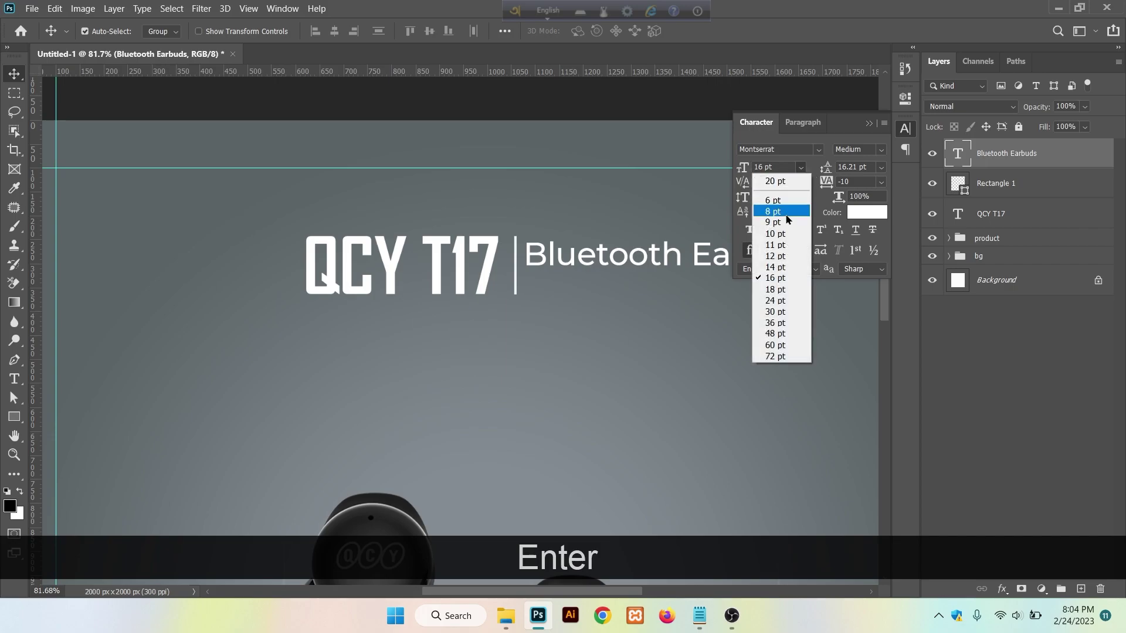
left_click(778, 268)
key("Return")
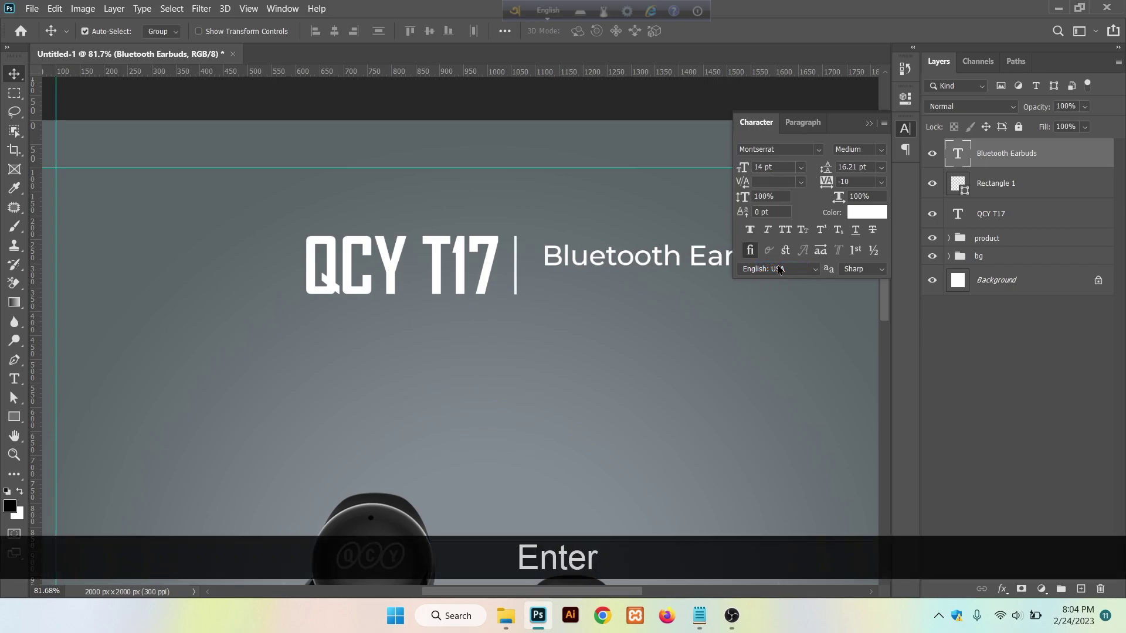
left_click(869, 125)
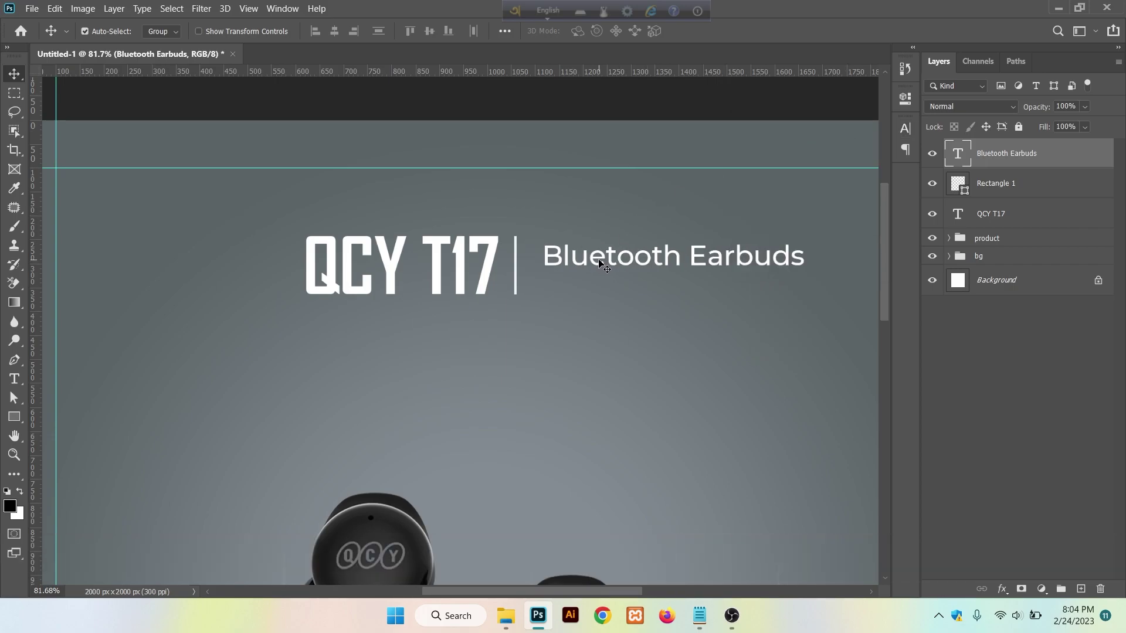
mouse_move(603, 261)
left_mouse_down()
mouse_move(582, 253)
mouse_move(590, 260)
left_mouse_up()
Duplicate the Bluetooth Earbuds text directly below itself and replace the copy's wording with Providing Steady Wearing from the Notepad notes.
key("alt")
left_click_drag(589, 269, 797, 287)
key("t")
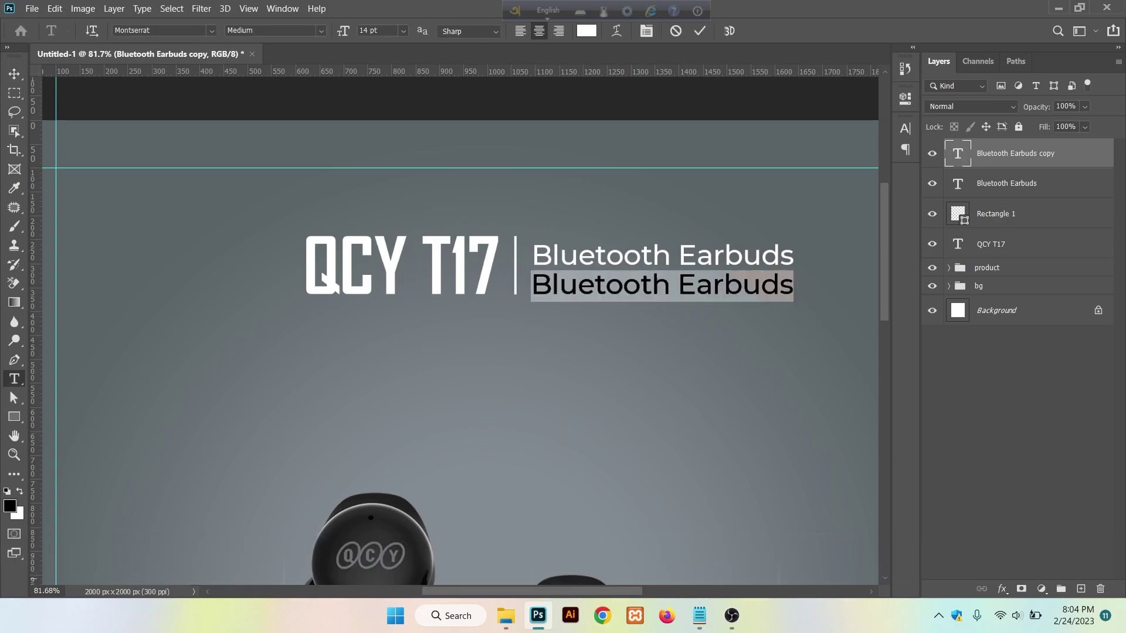
left_click(699, 615)
left_click_drag(778, 259, 921, 259)
key("ctrl+c")
left_click(948, 186)
key("ctrl+v")
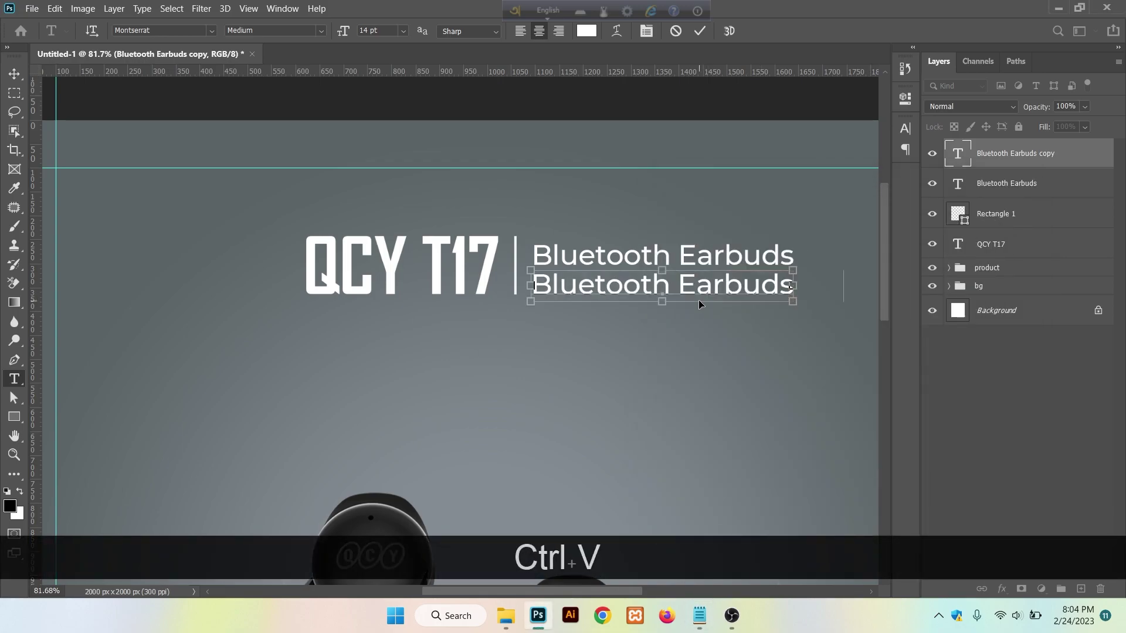
left_click(702, 31)
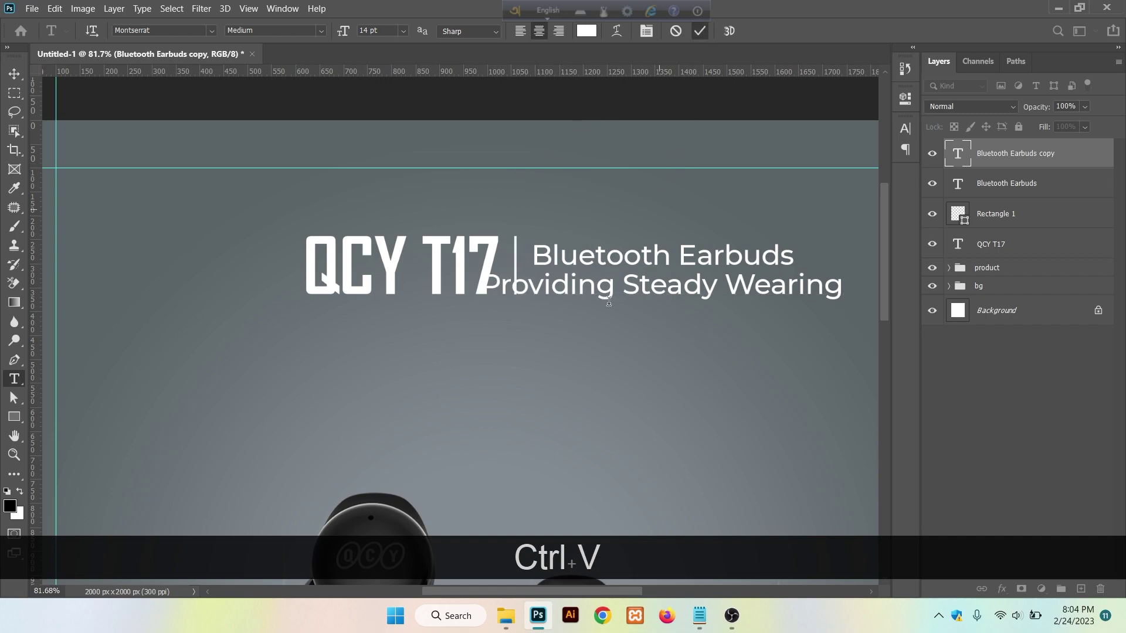
Move the Providing Steady Wearing text so its left edge lines up under Bluetooth Earbuds.
key("v")
left_click_drag(612, 297, 661, 293)
scroll(661, 293, "down", 3)
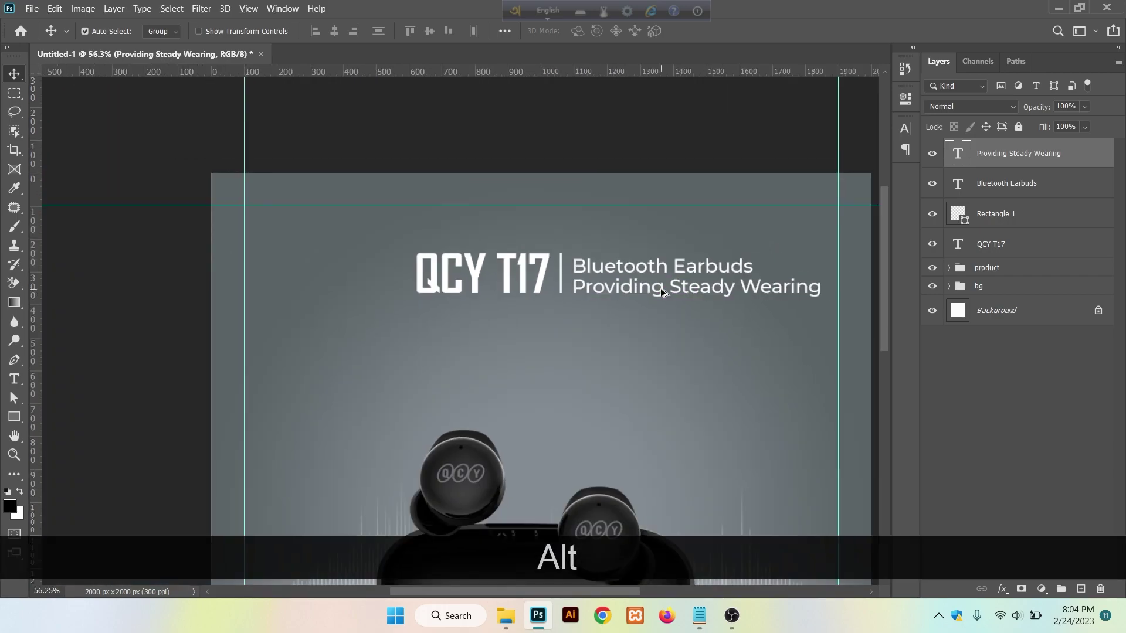
Group the Providing Steady Wearing and Bluetooth Earbuds text layers.
key("ctrl")
left_click(981, 186, "ctrl")
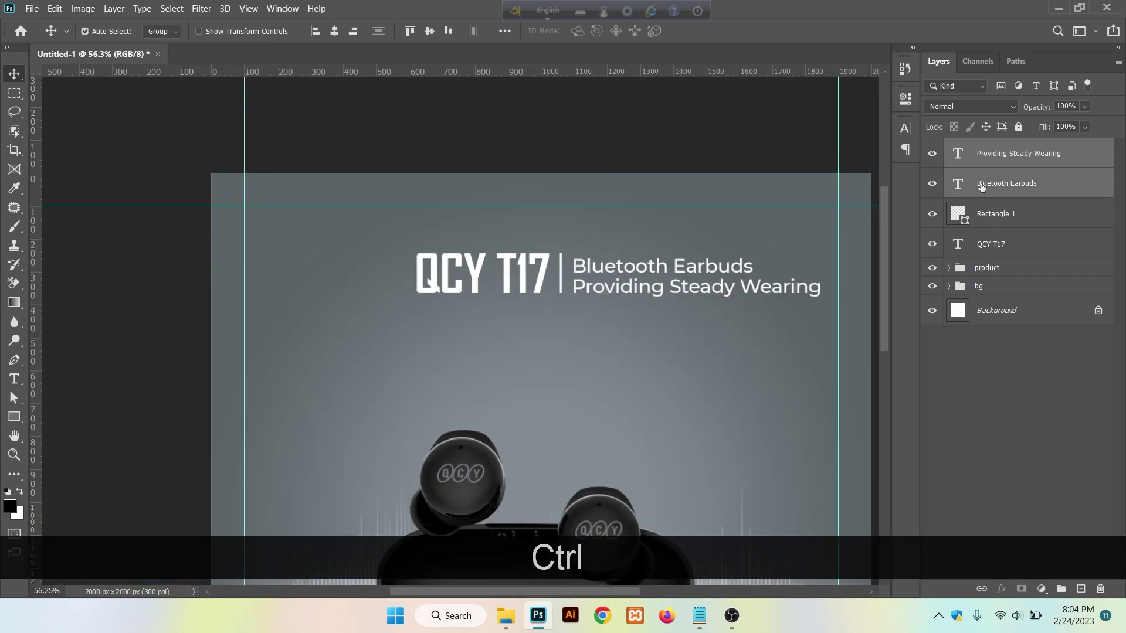
key("ctrl+g")
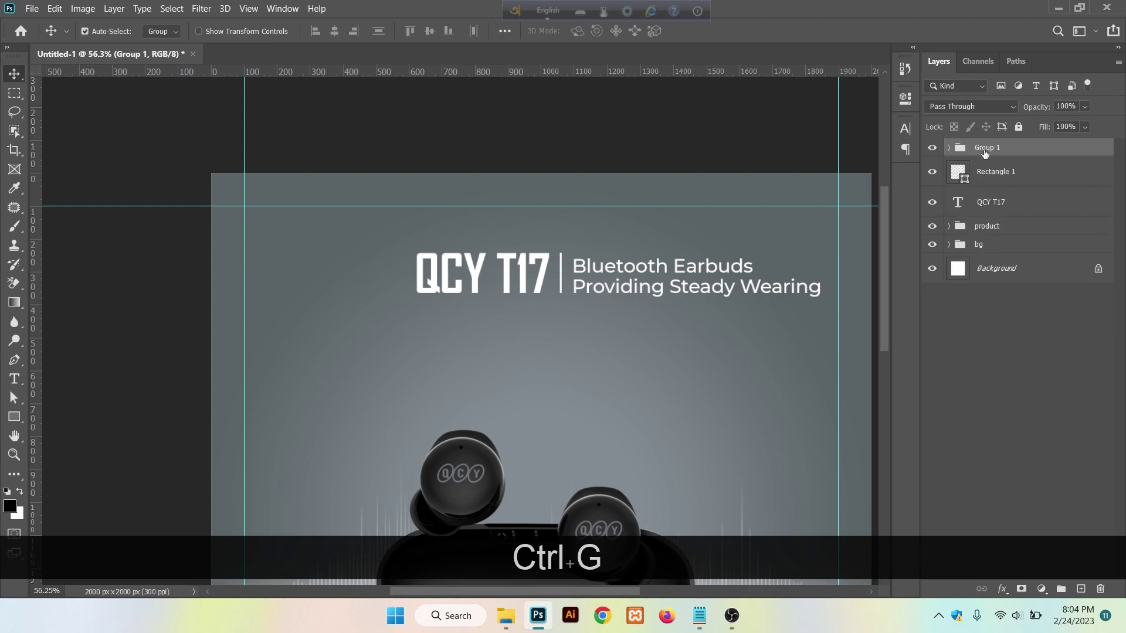
double_click(984, 148)
left_click(1044, 149)
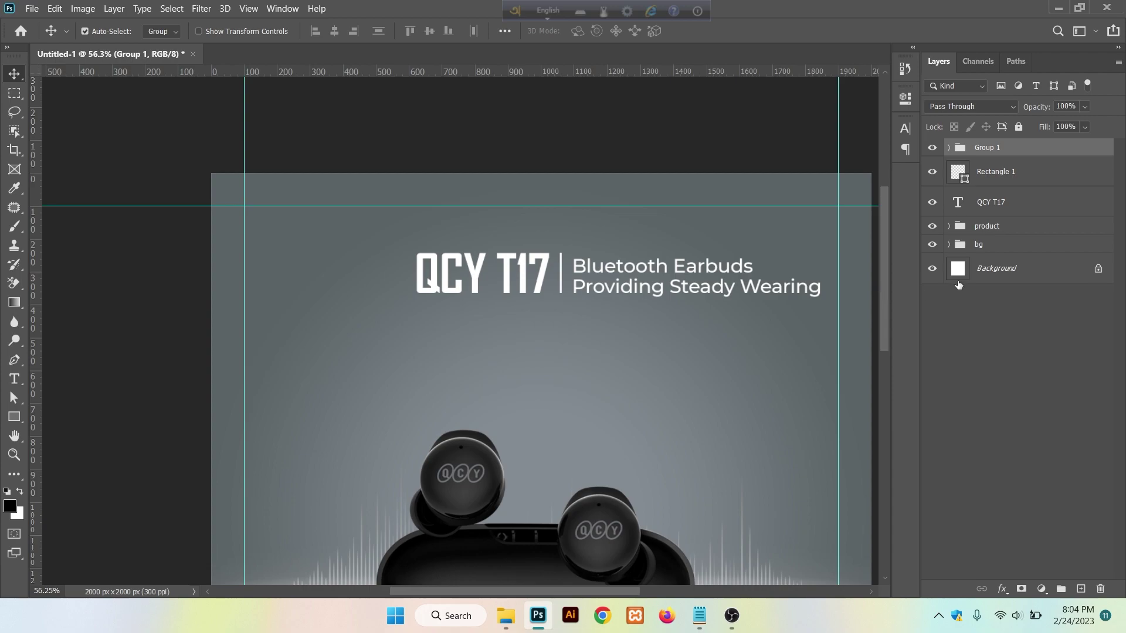
Align the vertical centers of the two-line text group and the divider line, and deselect the layers.
key("ctrl")
left_click(992, 173, "ctrl")
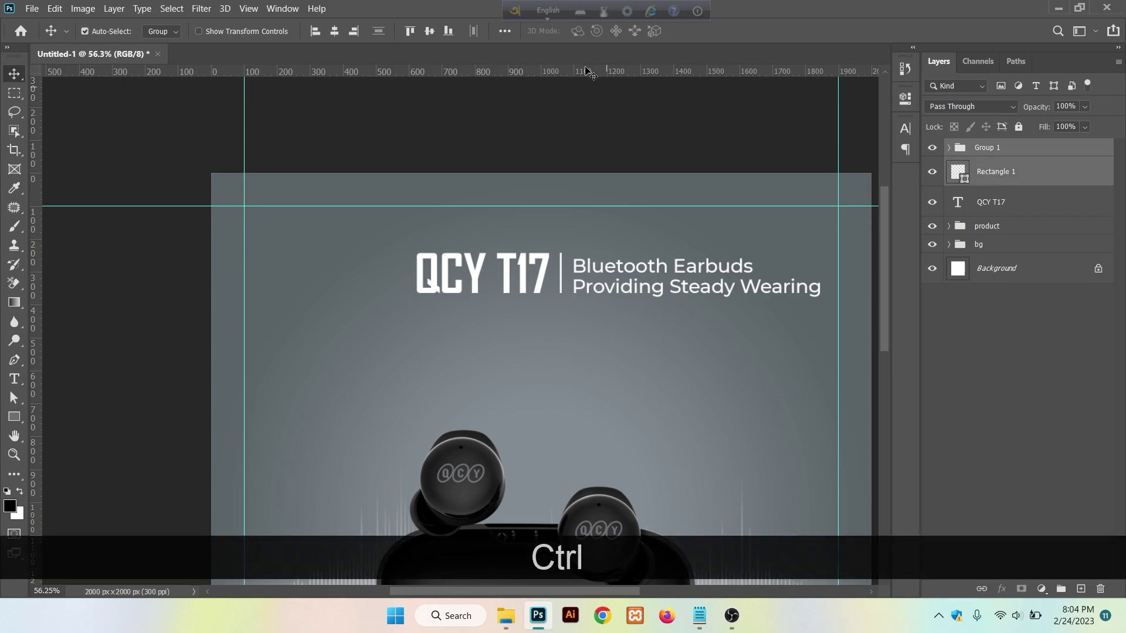
left_click(430, 31)
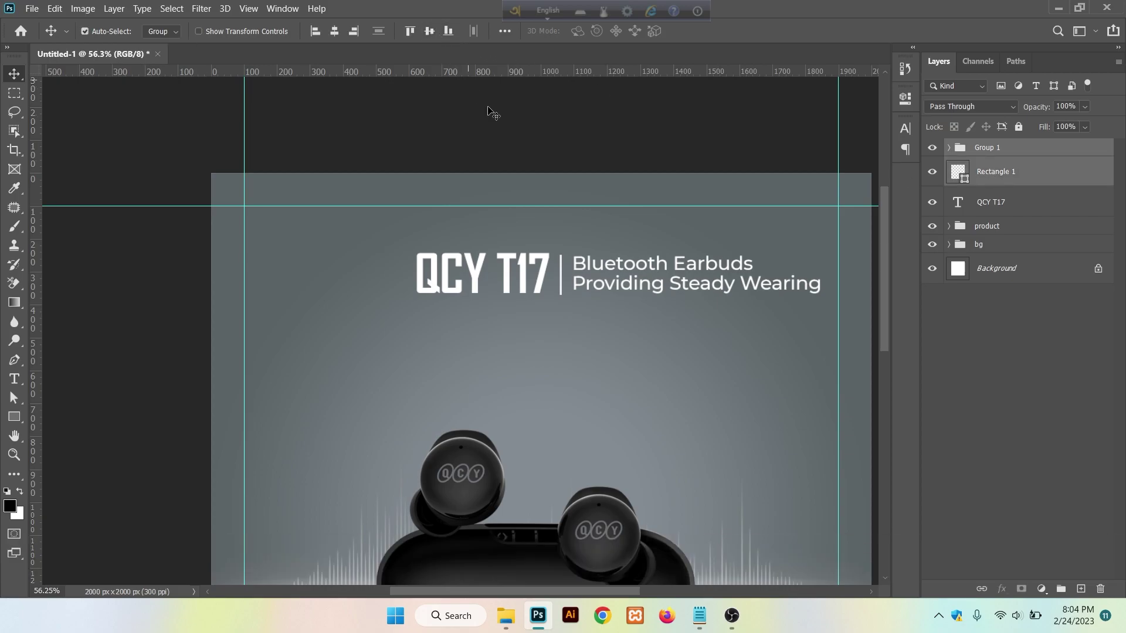
scroll(608, 372, "up", 5)
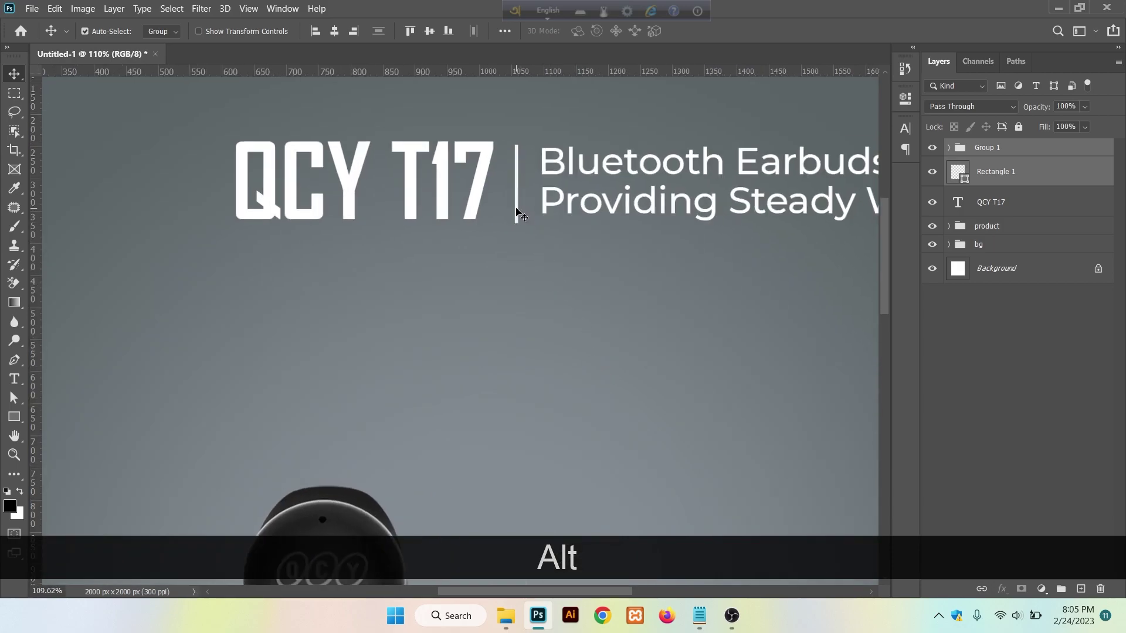
left_click(1005, 345)
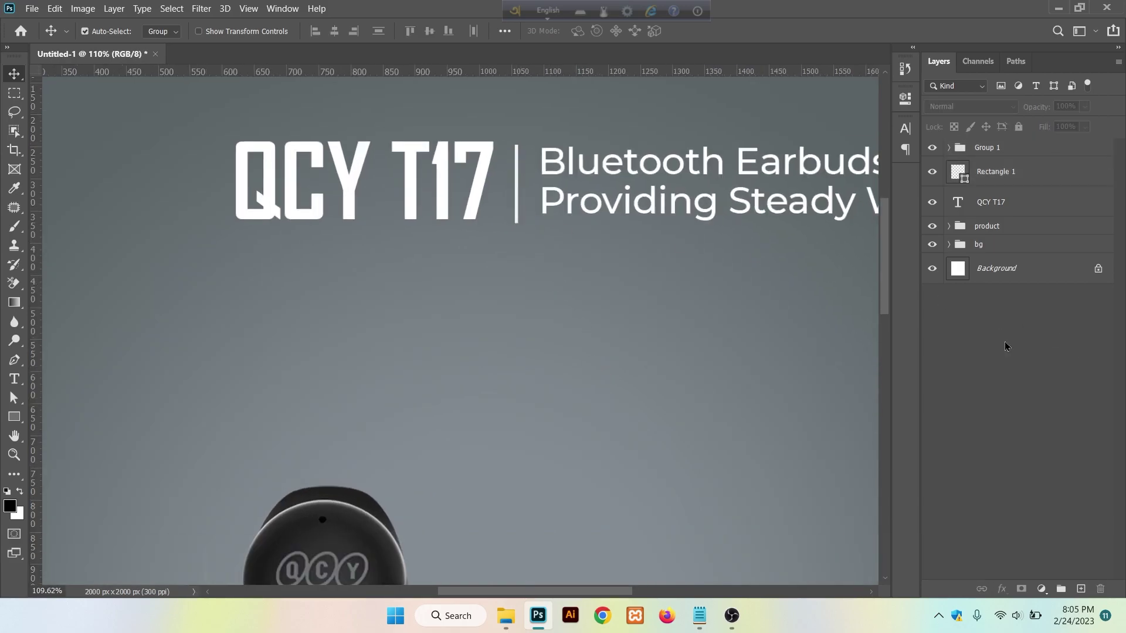
Nudge the divider line slightly upward to match the height of the QCY T17 text.
left_click(518, 204)
key("Up")
key("Up")
key("Up")
key("Up")
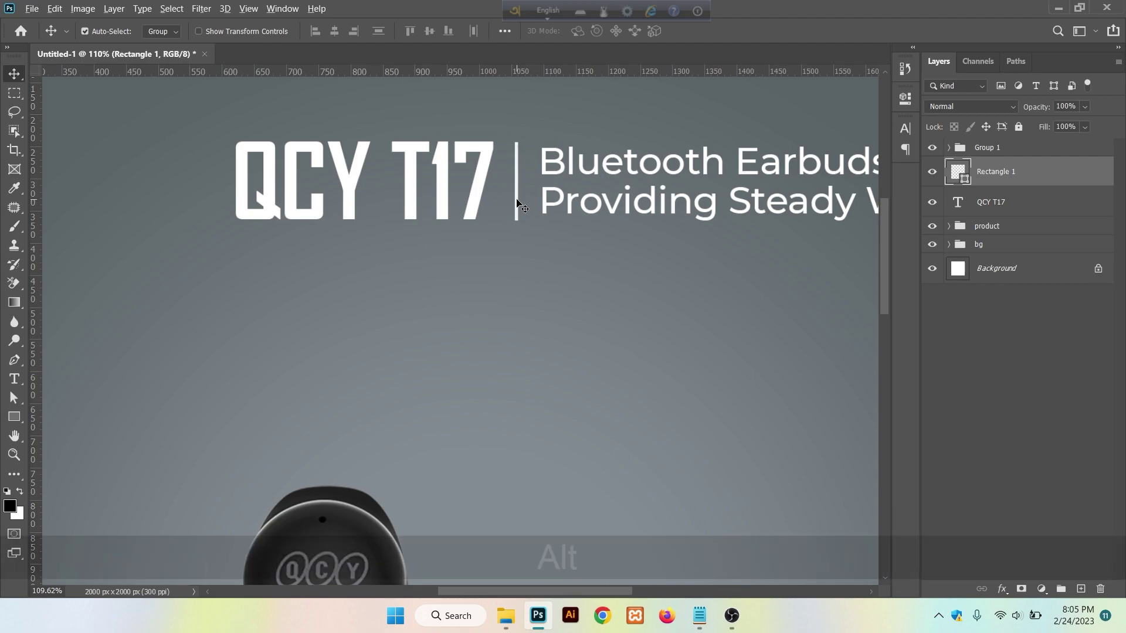
Copy the line Senseless Wearing Like Breathing from the Notepad notes and return to the Photoshop canvas.
scroll(518, 205, "down", 5, "alt")
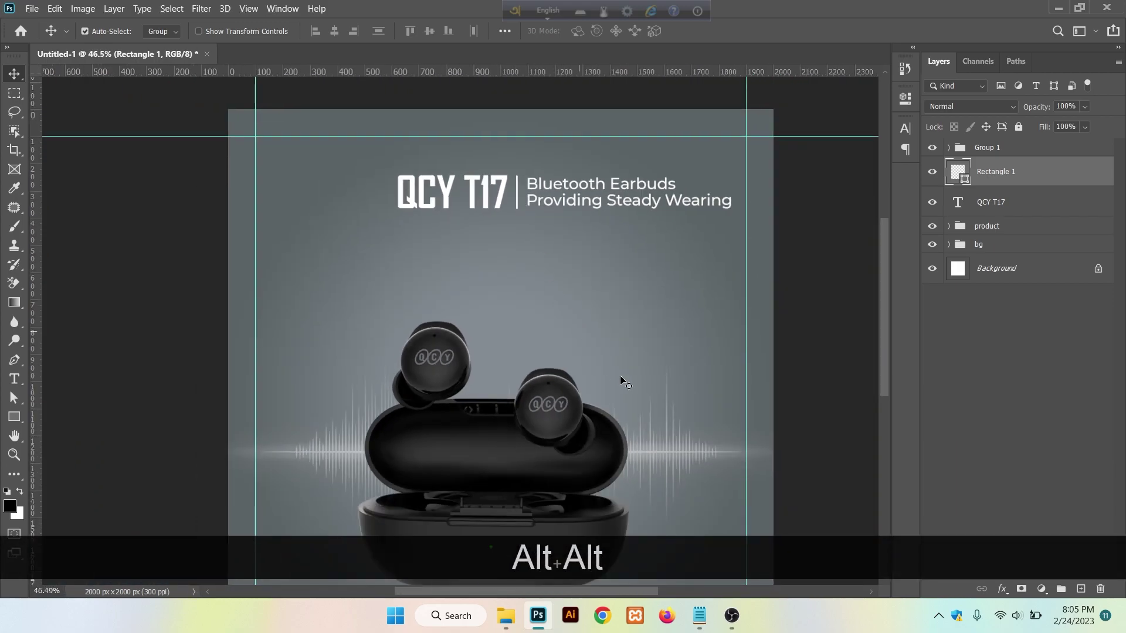
left_click(699, 615)
left_click_drag(864, 274, 671, 272)
key("ctrl+c")
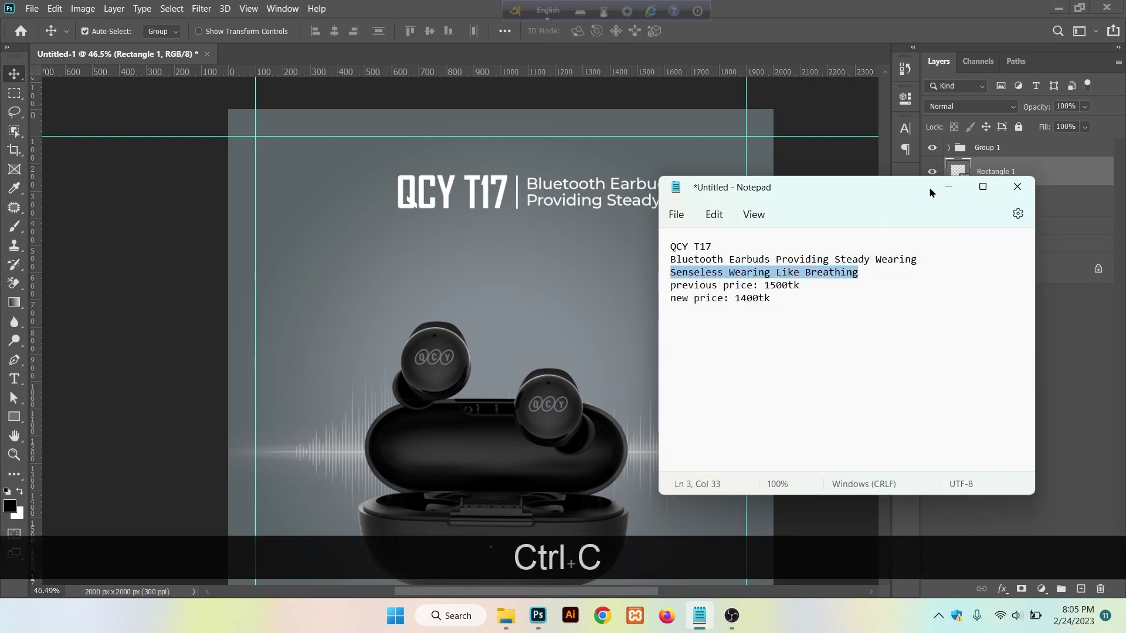
left_click(602, 457)
Add the copied line Senseless Wearing Like Breathing as a new text layer below the QCY T17 heading.
scroll(603, 458, "up", 1)
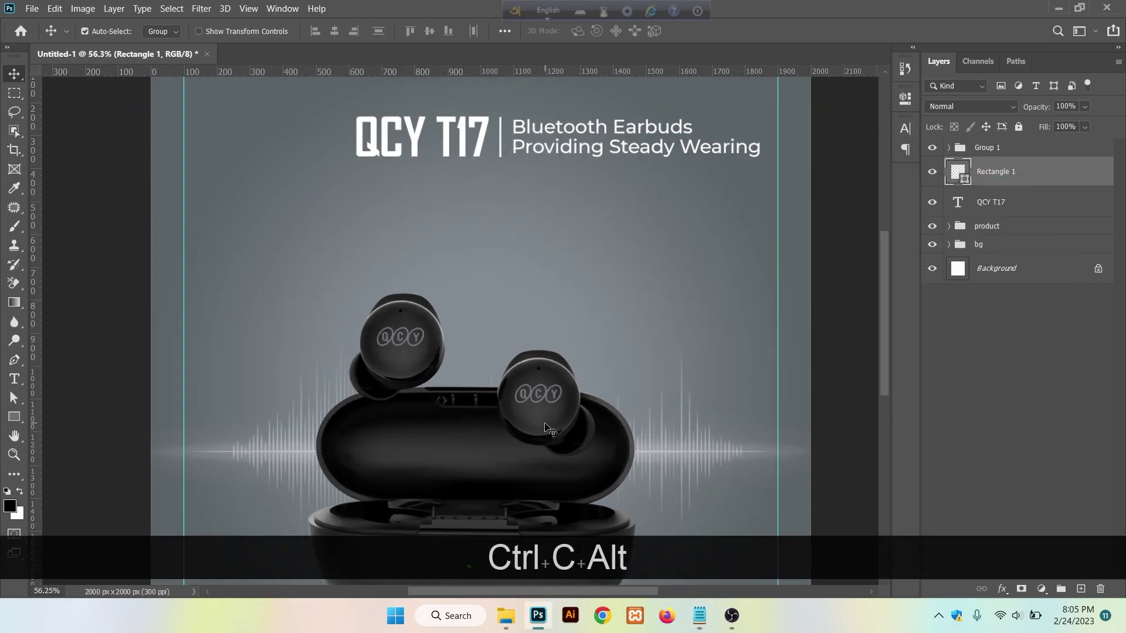
key("t")
left_click(458, 215)
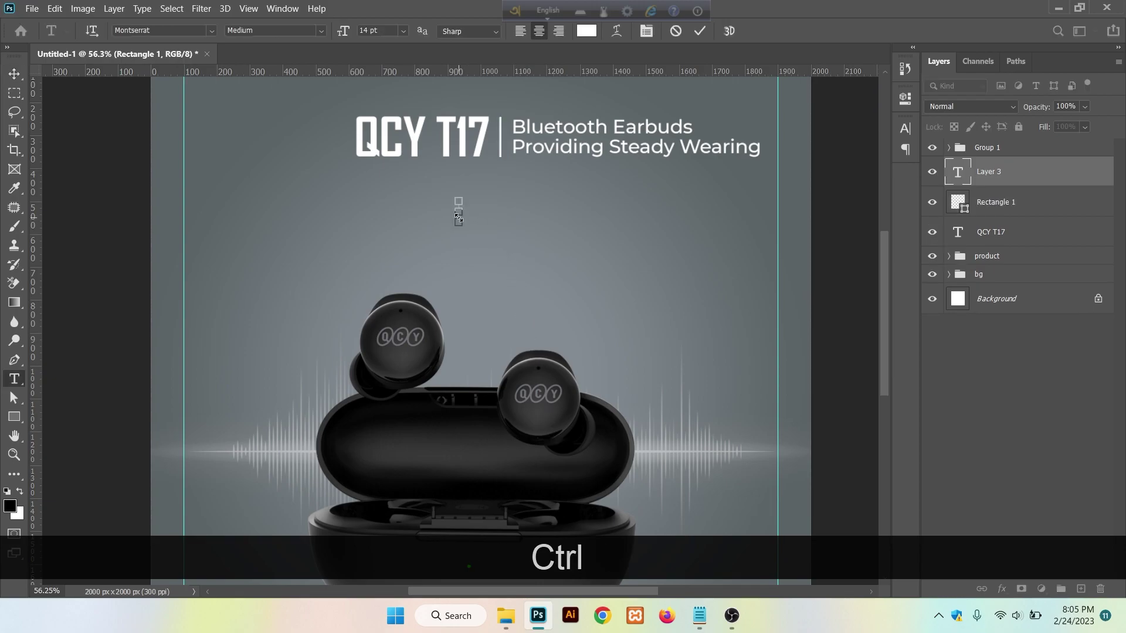
key("ctrl+v")
left_click(699, 31)
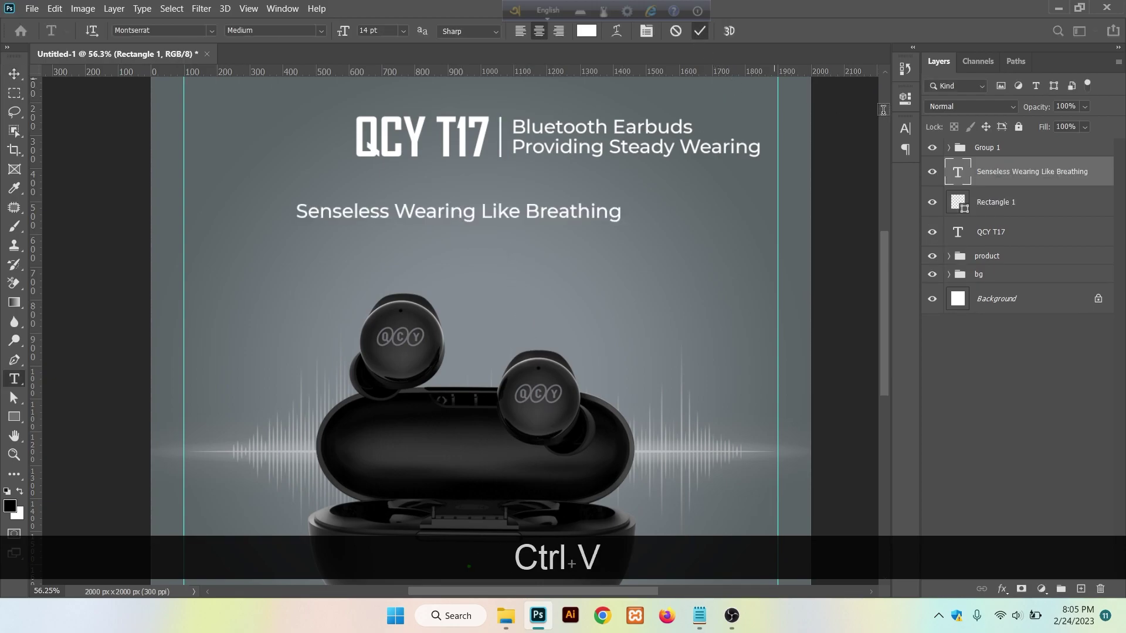
Set the Senseless Wearing Like Breathing text to Montserrat Light with a tracking of 75.
left_click(904, 128)
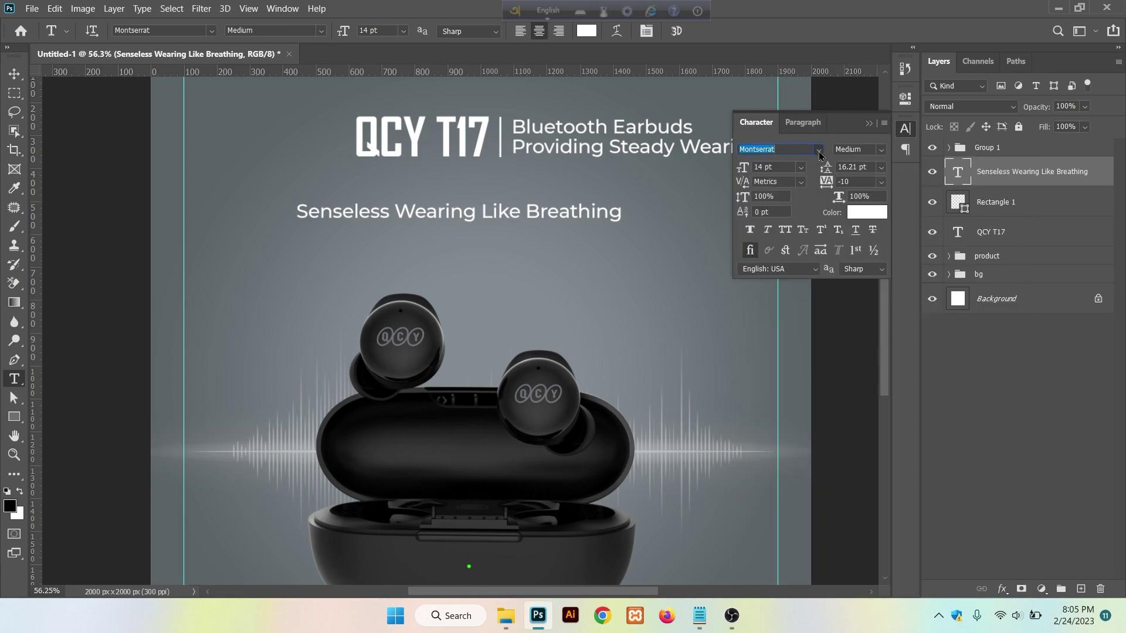
left_click(880, 150)
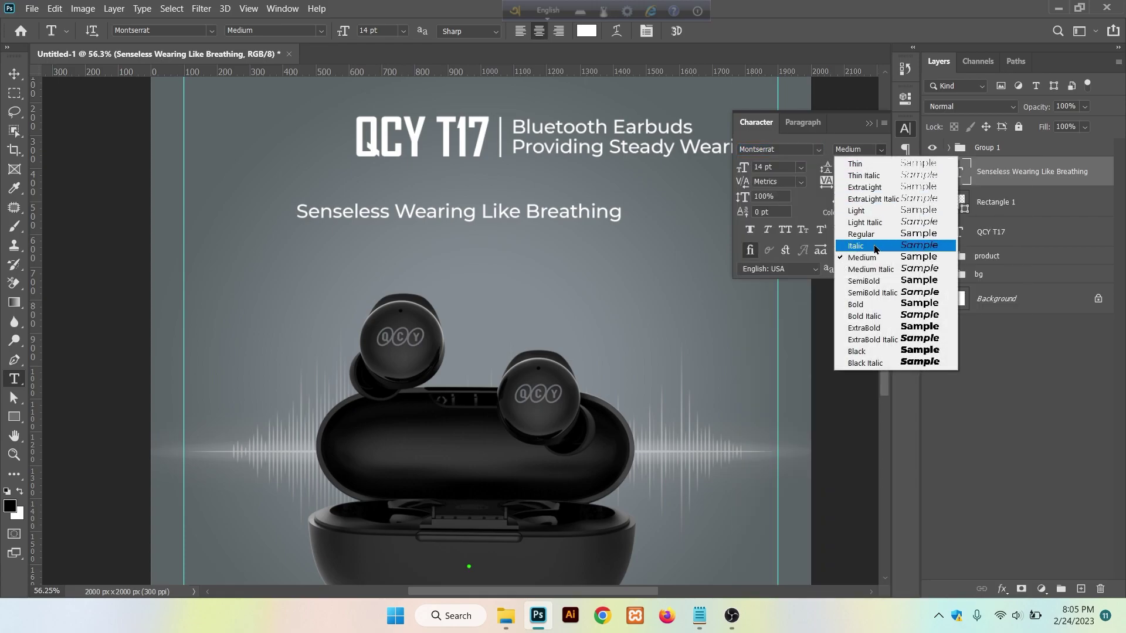
left_click(883, 216)
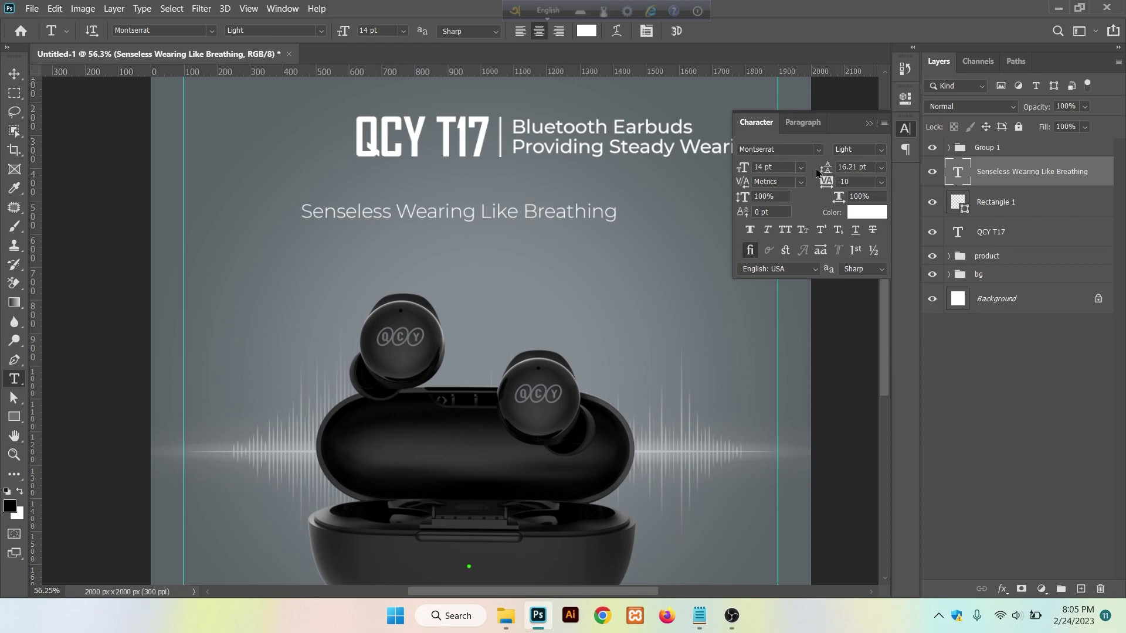
left_click(880, 189)
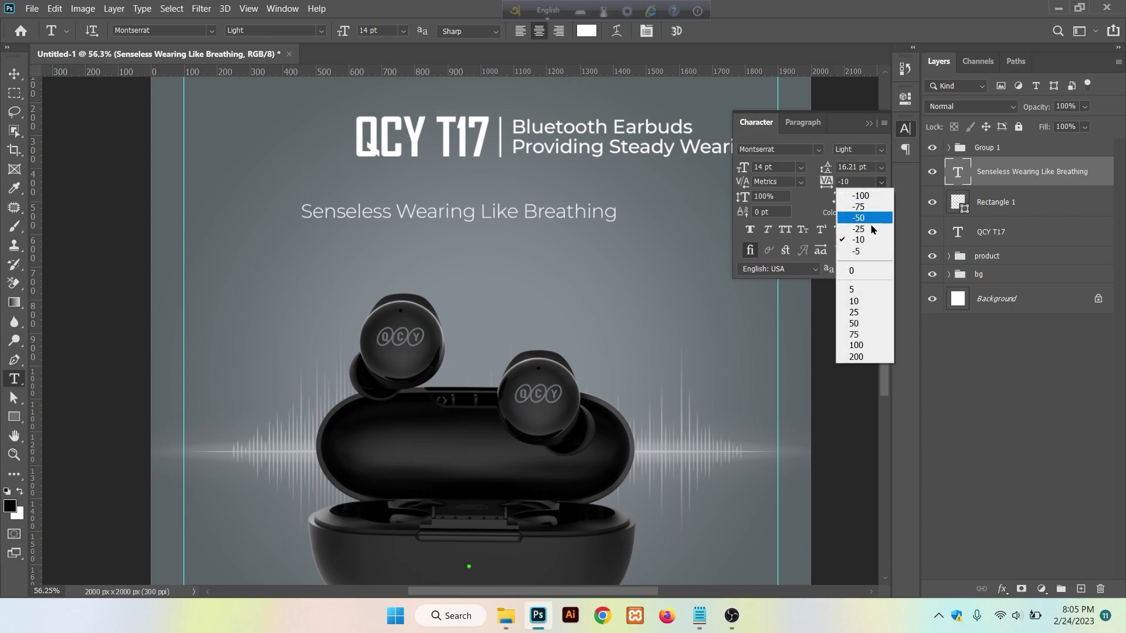
left_click(878, 335)
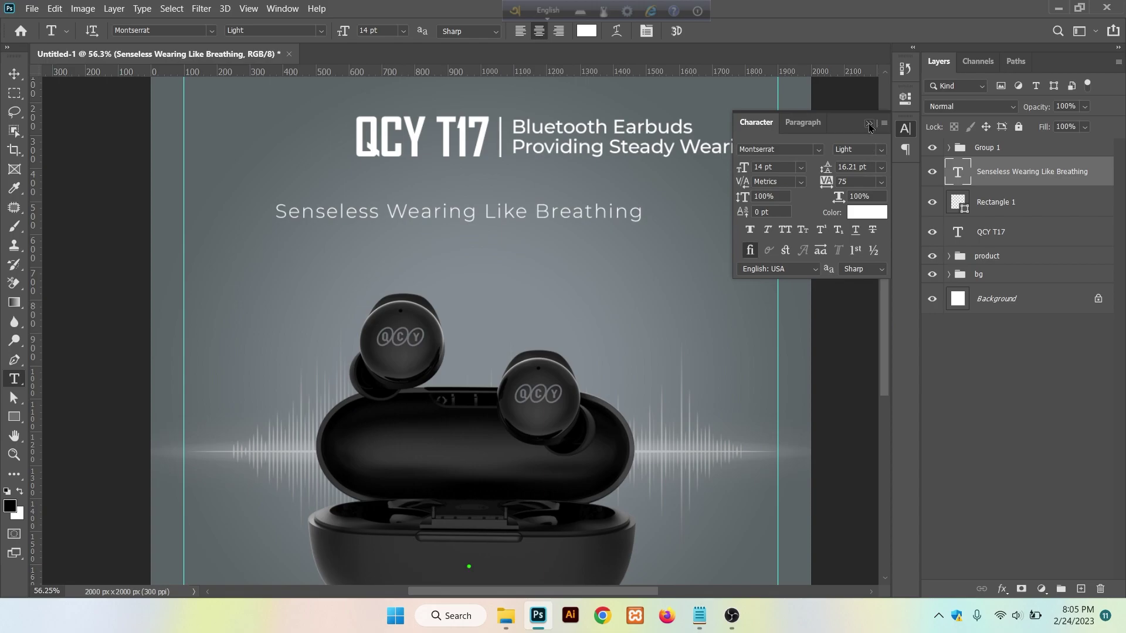
left_click(870, 126)
Move the Senseless Wearing Like Breathing text close beneath the heading, roughly centered under it.
left_click(14, 73)
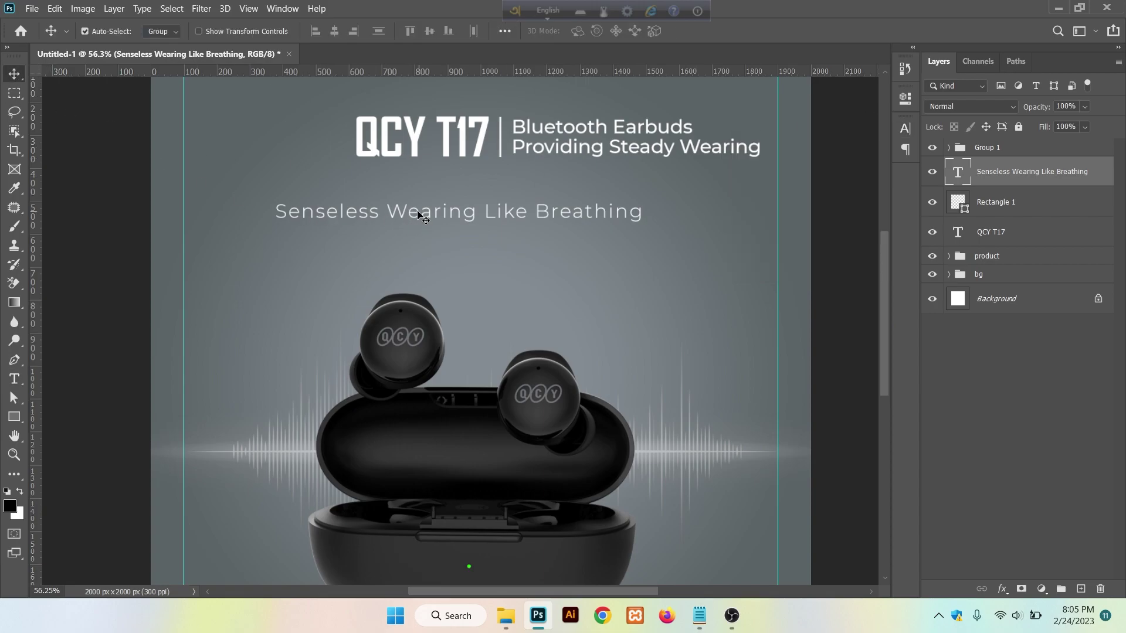
left_click_drag(417, 211, 512, 179)
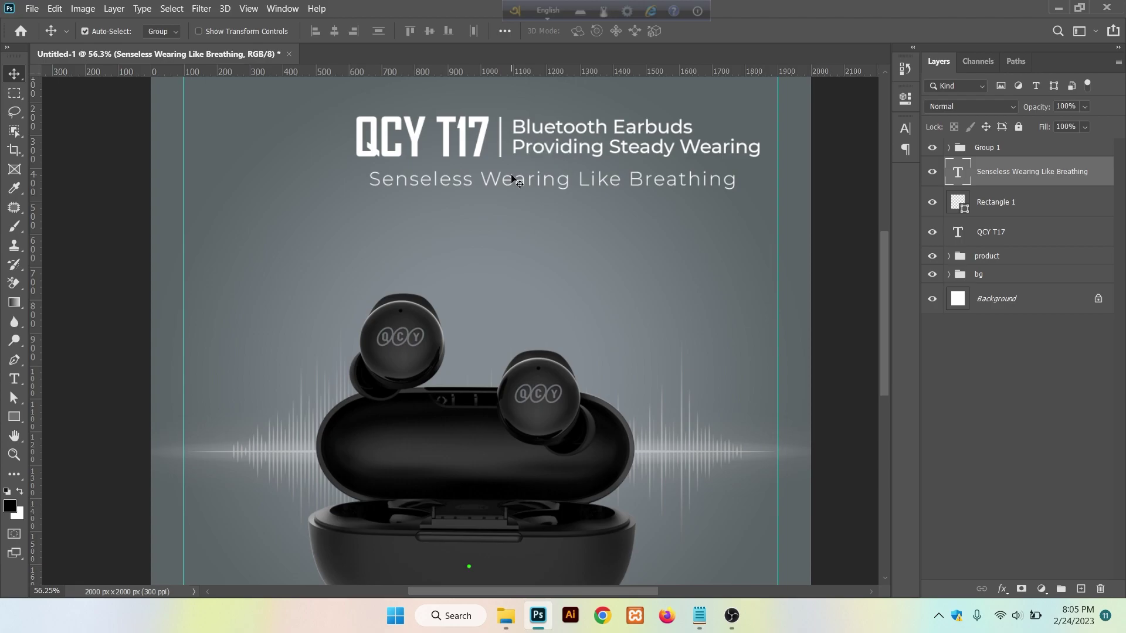
key("Up")
key("Up")
key("Up")
key("Up")
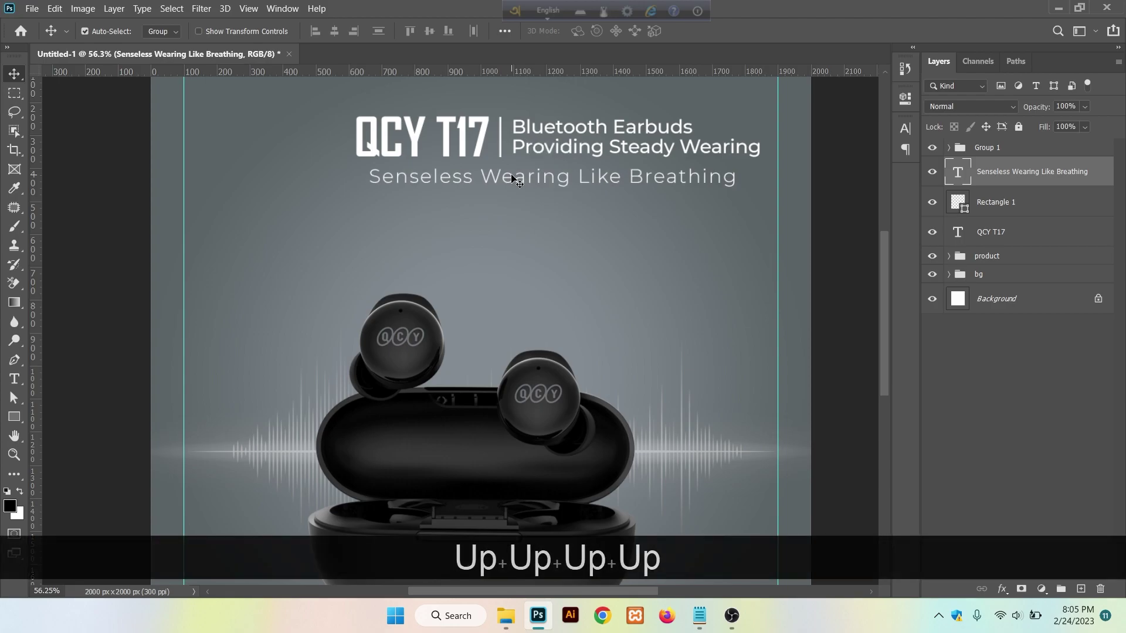
Group all the heading layers, from the two-line text group down to QCY T17, and name the group title.
left_click(1035, 152)
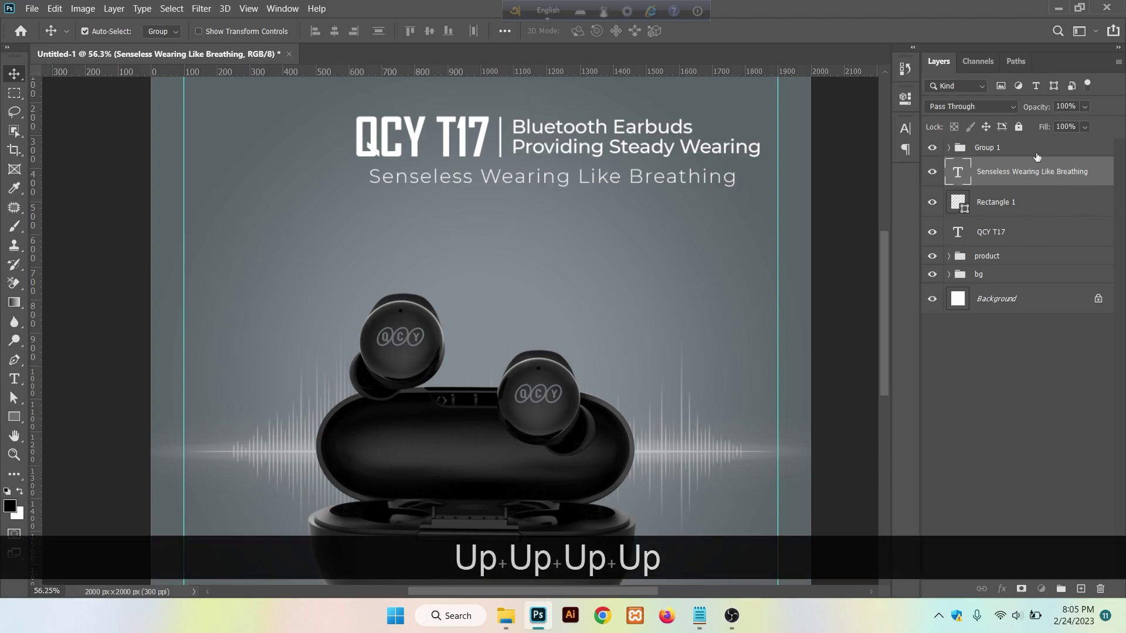
left_click(1019, 237, "shift")
key("ctrl+shift+g")
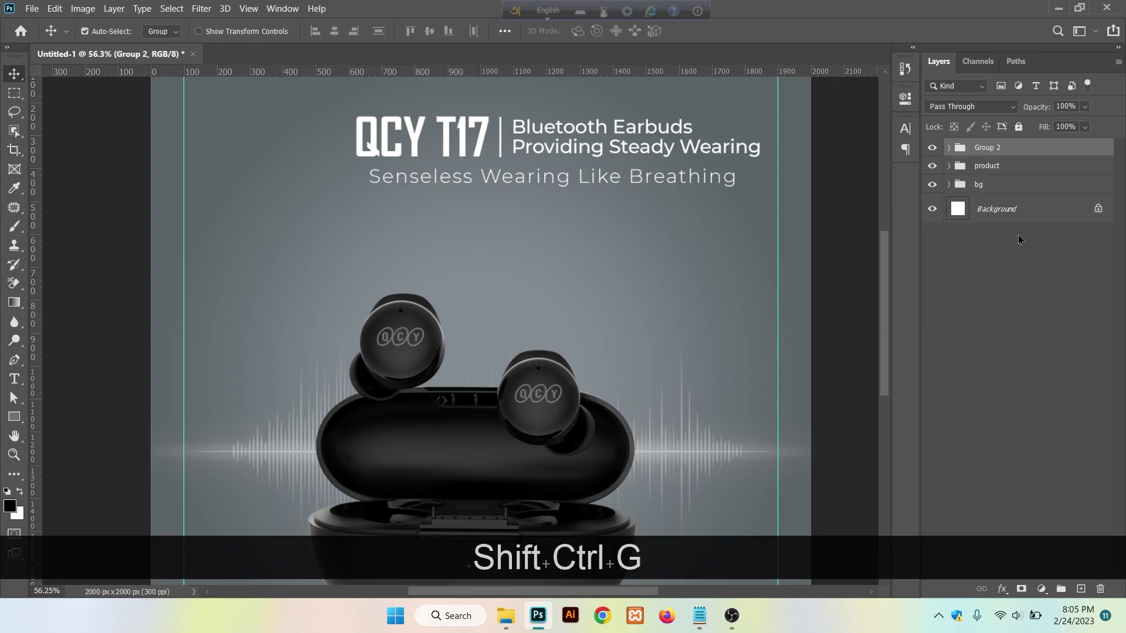
double_click(983, 147)
type("titl")
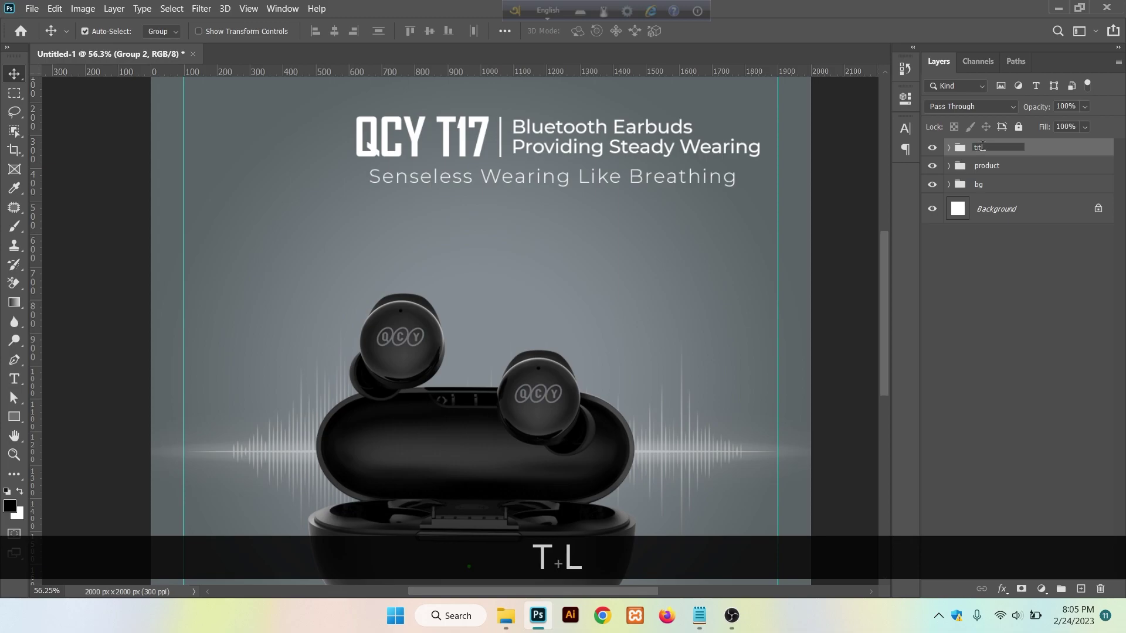
type("e")
key("Return")
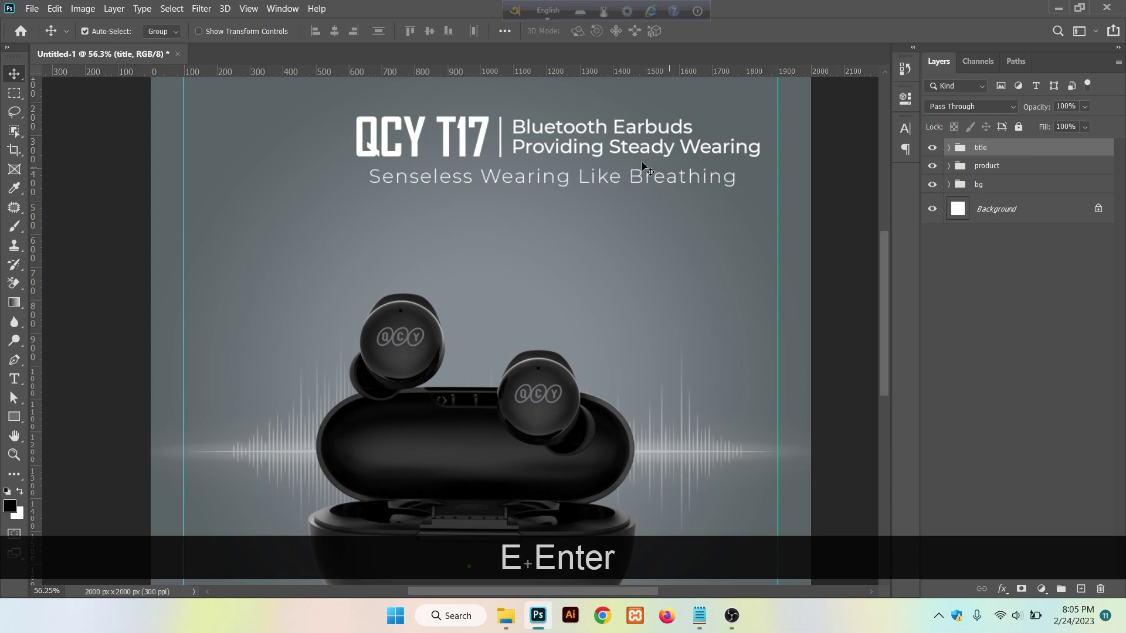
Move the title group left and slightly up toward the canvas's horizontal center above the earbuds.
scroll(424, 220, "down", 3)
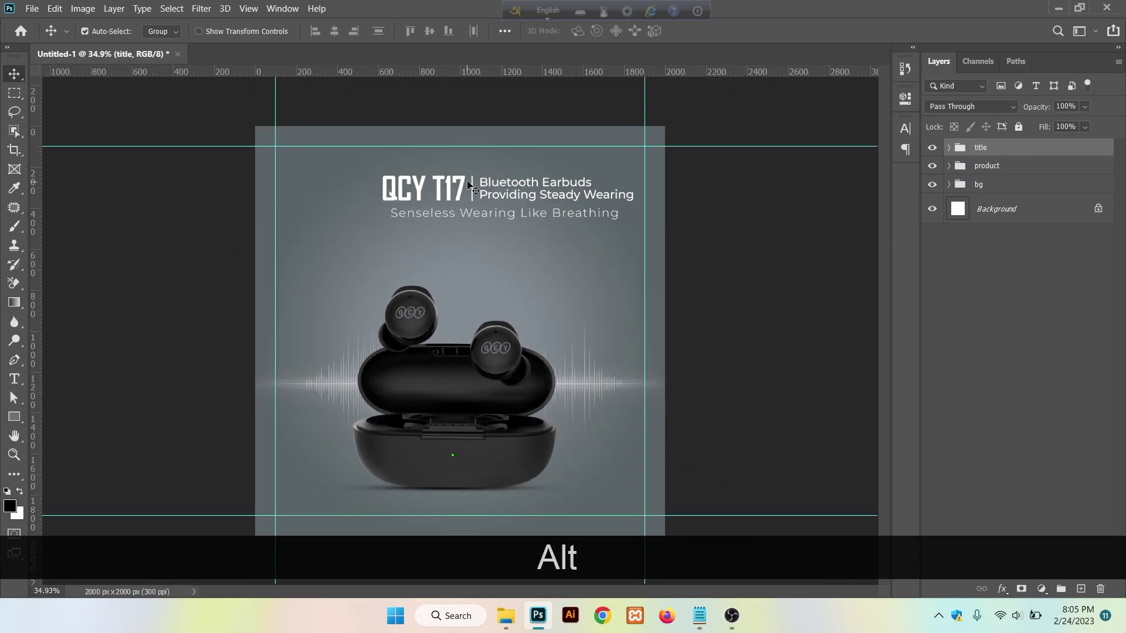
left_click_drag(461, 182, 432, 179)
scroll(492, 331, "up", 1)
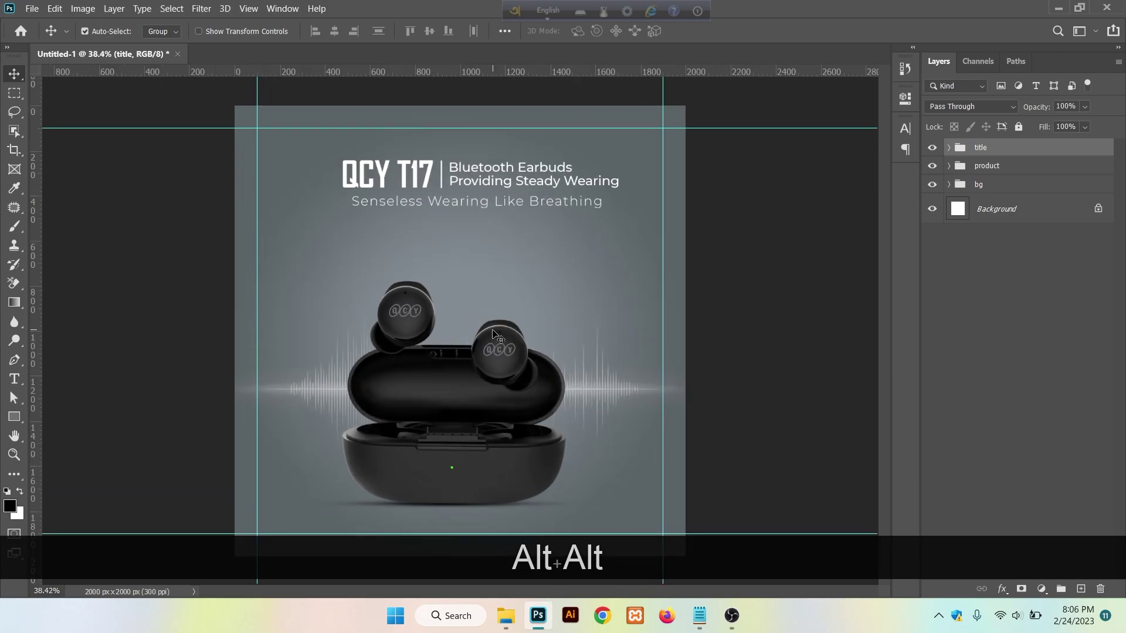
Enlarge the title group slightly about its center with Free Transform.
scroll(493, 334, "up", 1)
key("ctrl+t")
left_click_drag(484, 199, 483, 201)
key("Return")
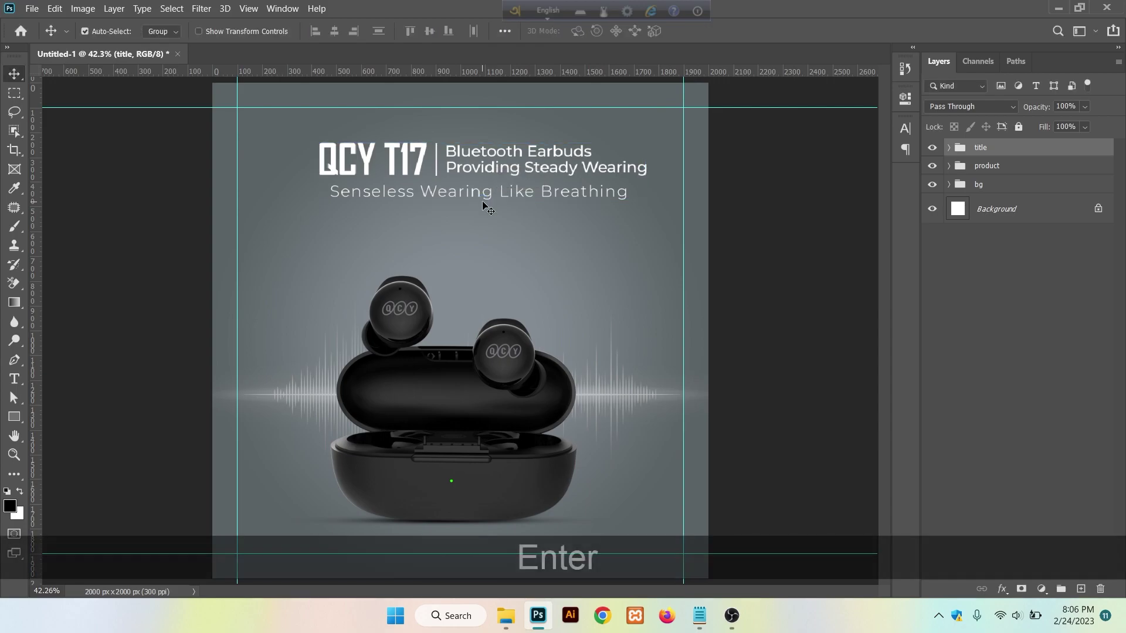
scroll(480, 225, "down", 1)
scroll(482, 243, "up", 1)
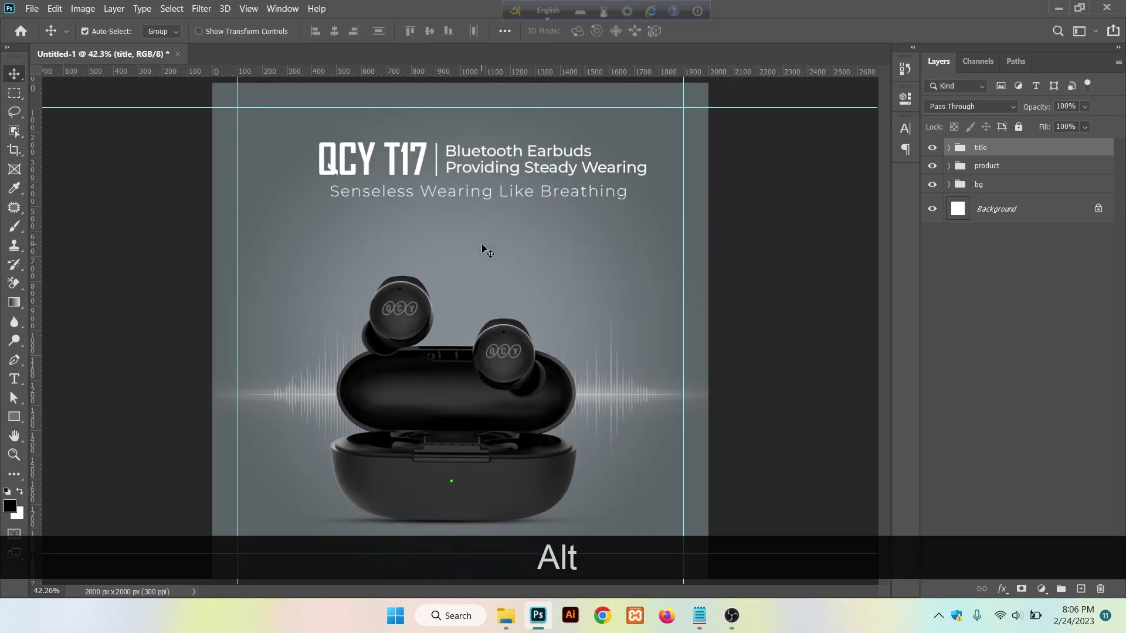
scroll(486, 250, "down", 3)
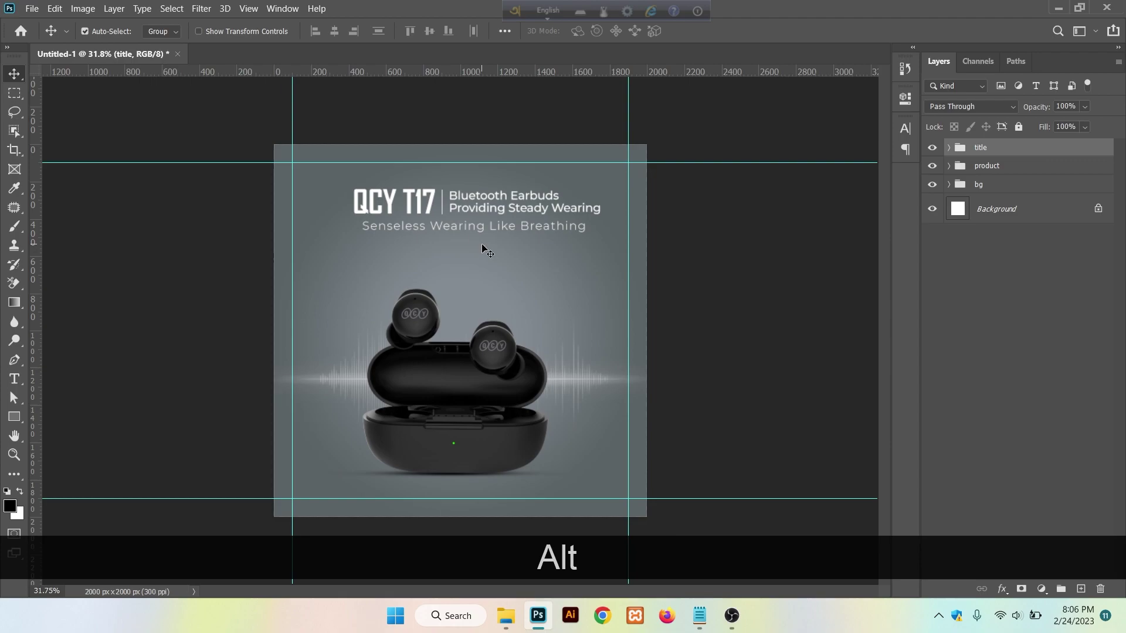
Move the product group down about 60 px to leave more room beneath the title.
left_click(973, 166)
key("shift+Down")
key("shift+Down")
key("shift+Down")
key("shift+Down")
key("shift+Down")
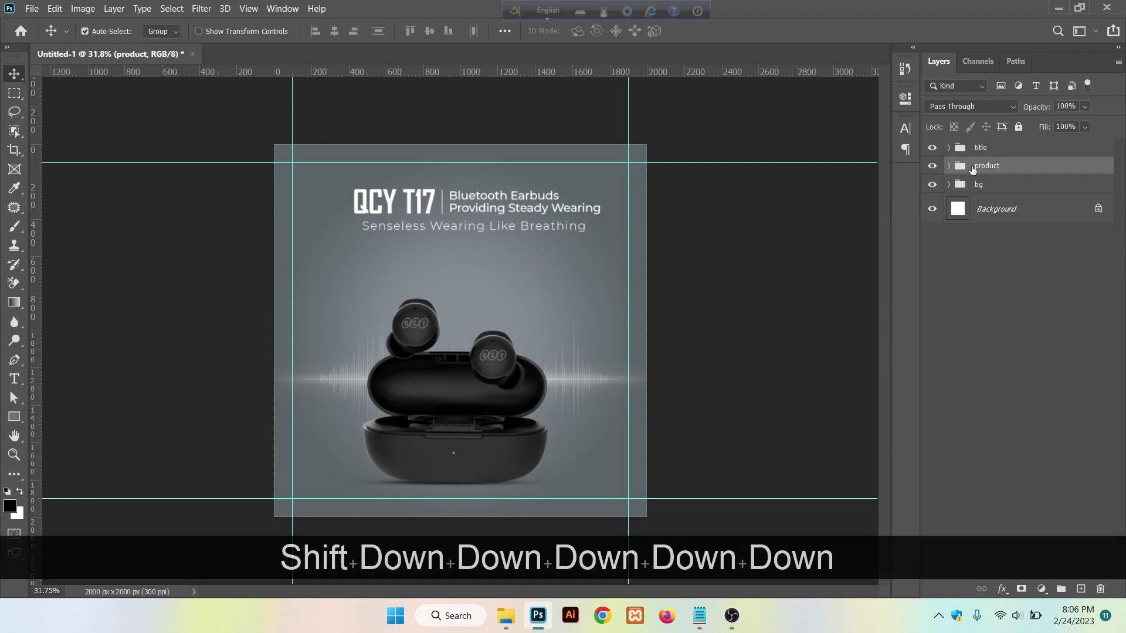
key("shift+Down")
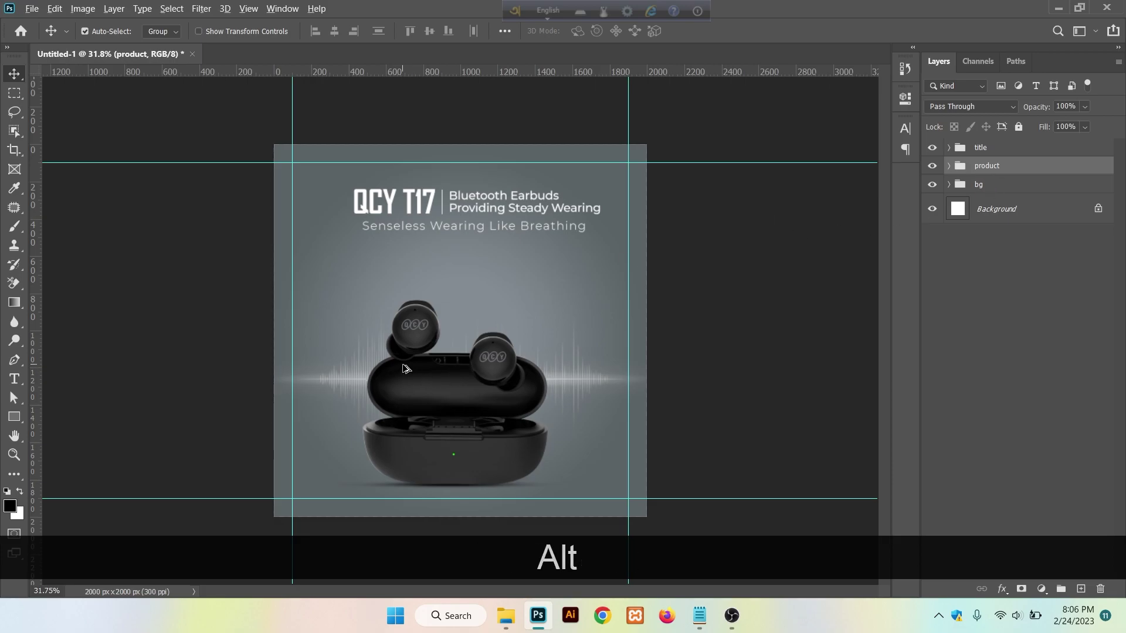
Draw a rectangle about 636 x 146 px between the tagline and the earbuds, layered above the title group.
scroll(405, 368, "up", 1)
scroll(404, 368, "up", 2)
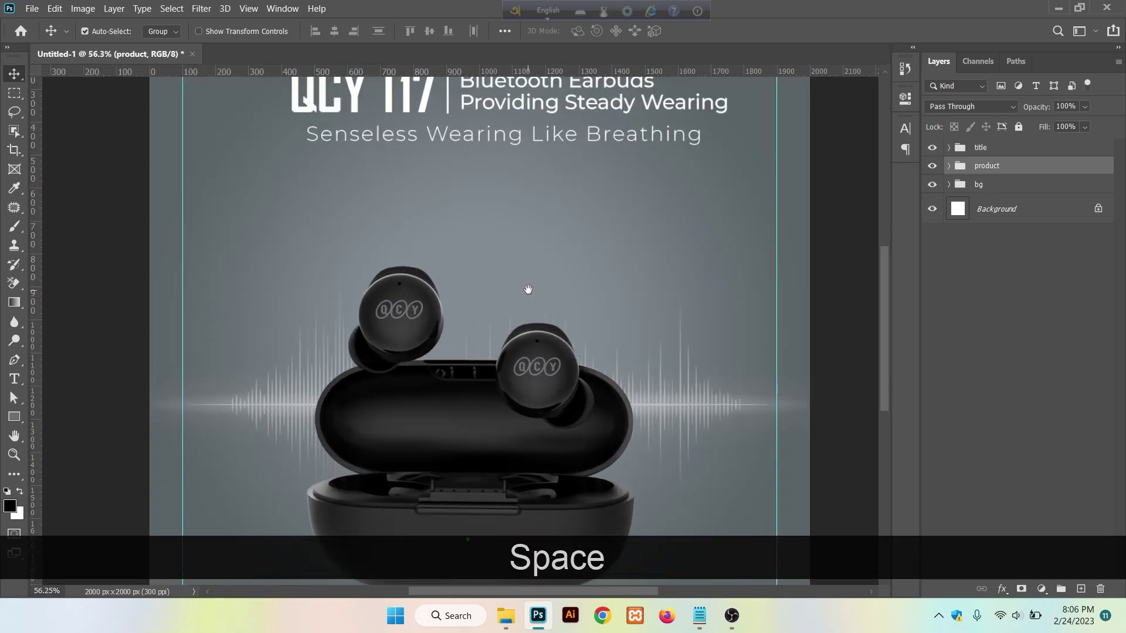
scroll(528, 293, "up", 1)
scroll(528, 293, "up", 1)
left_click_drag(519, 211, 519, 307)
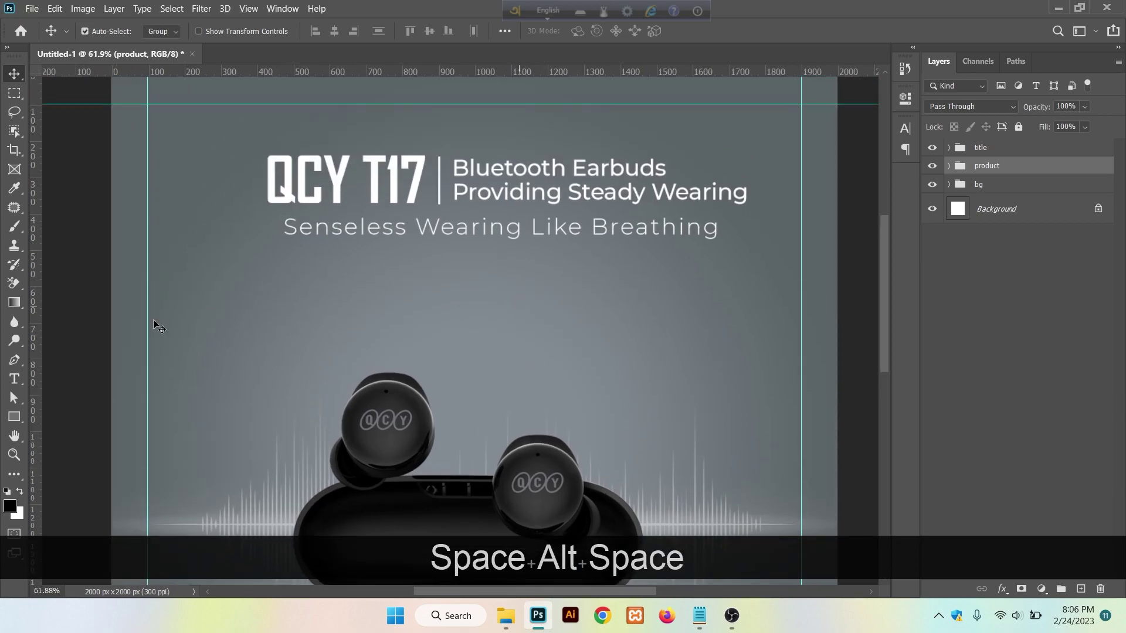
left_click(15, 418)
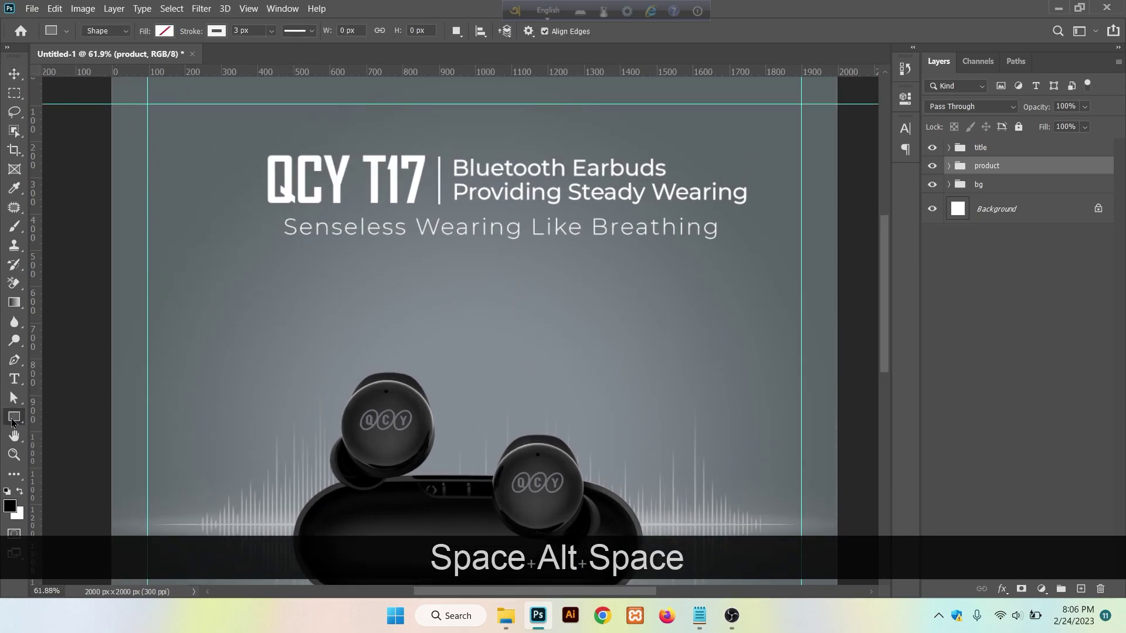
left_click(1022, 154)
left_click_drag(381, 270, 612, 321)
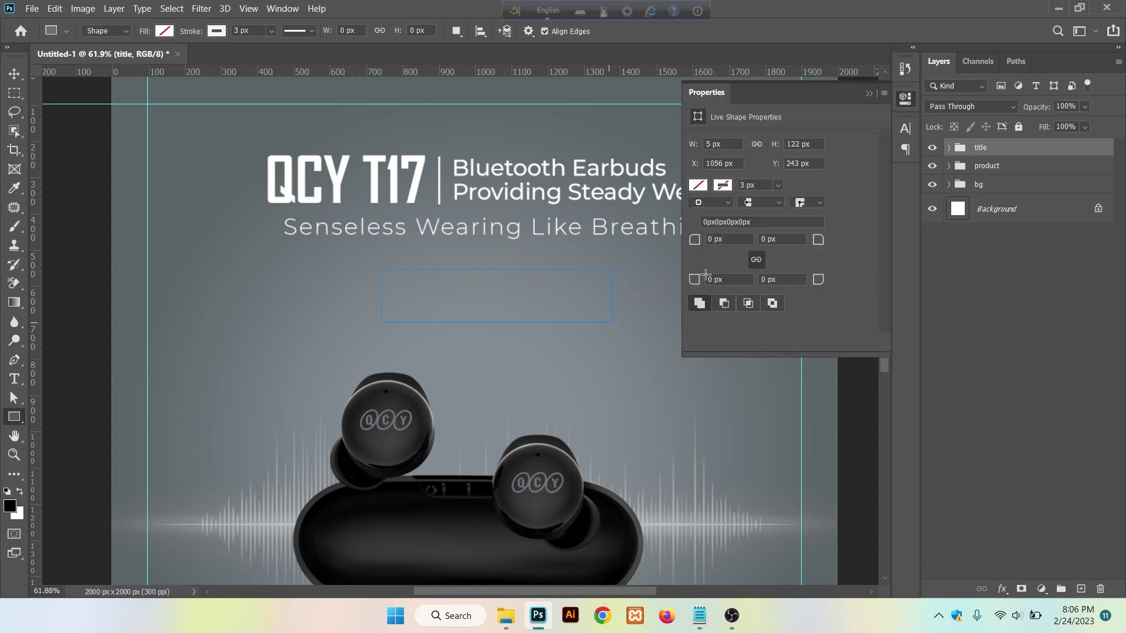
Remove the rectangle's stroke and fill it with the dark gray from the recently used colors.
left_click(722, 185)
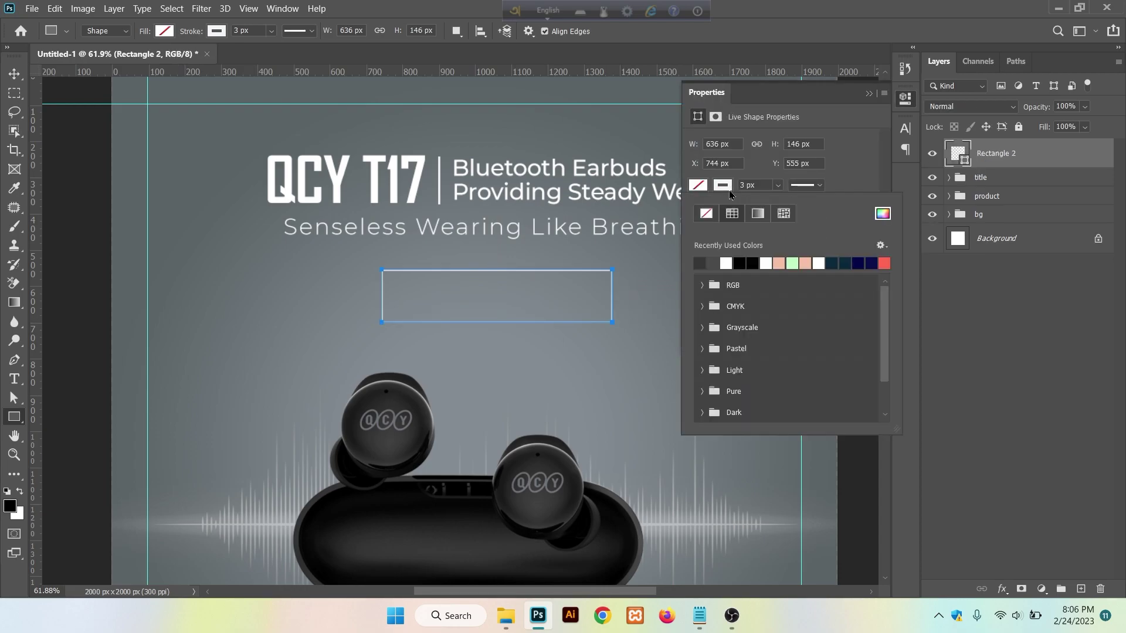
left_click(706, 214)
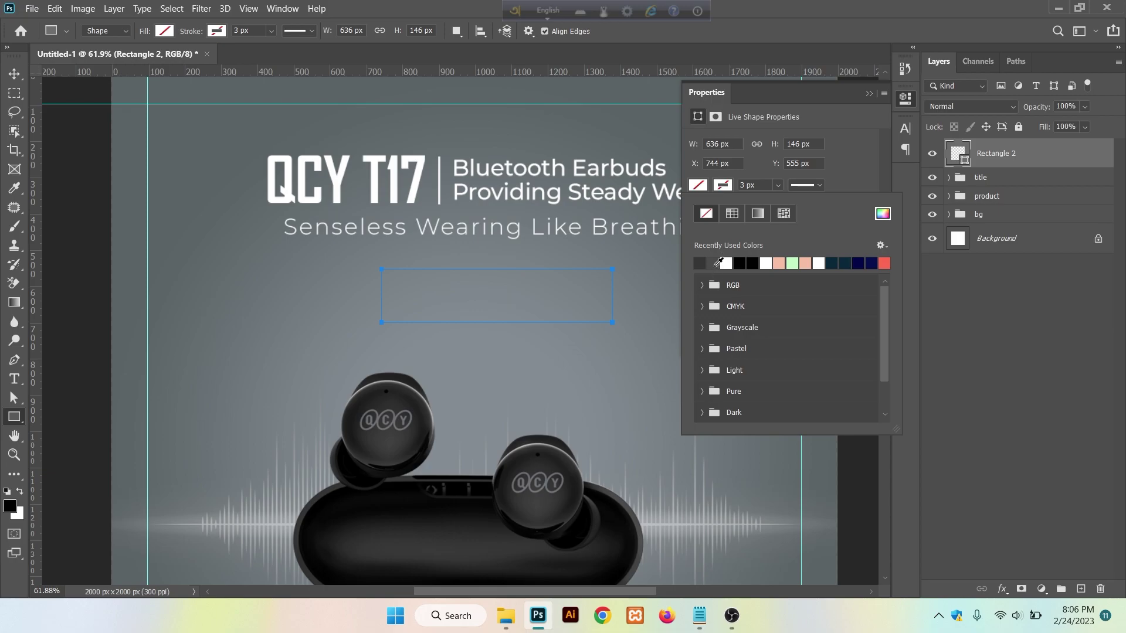
left_click(715, 265)
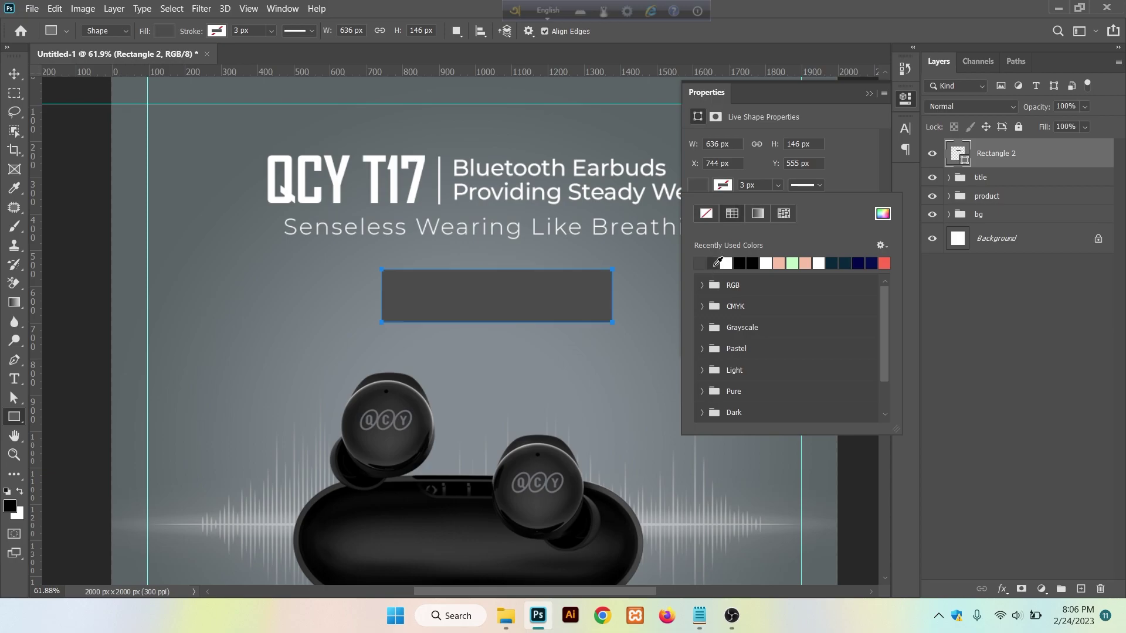
left_click(868, 93)
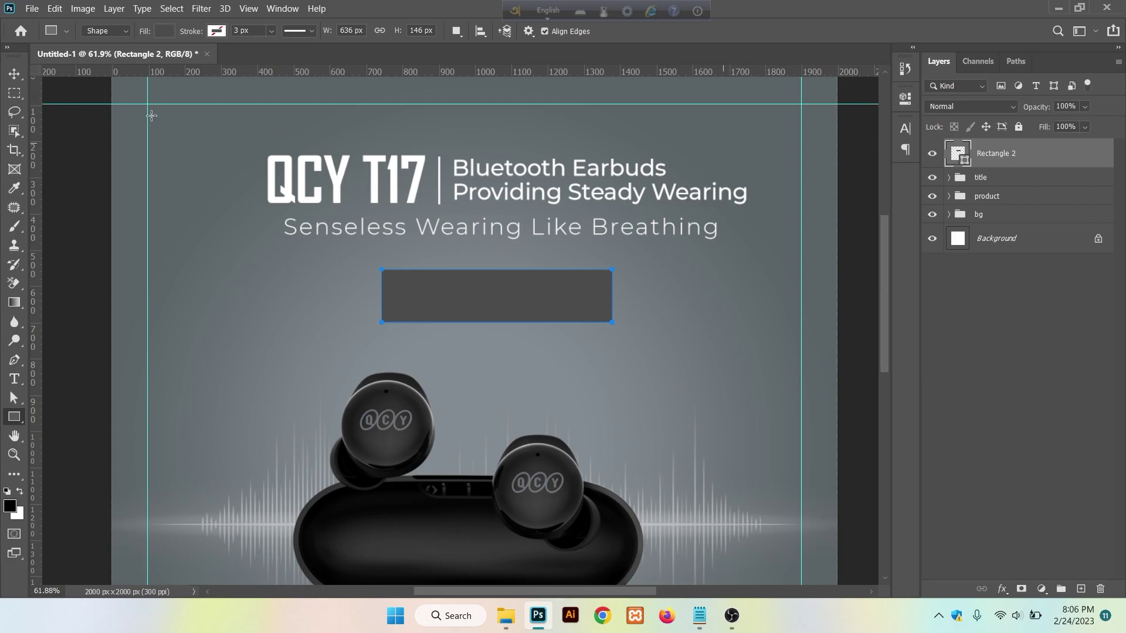
Convert the rectangle to a smart object and apply a Gaussian Blur with a radius of 8.8 pixels.
left_click(21, 75)
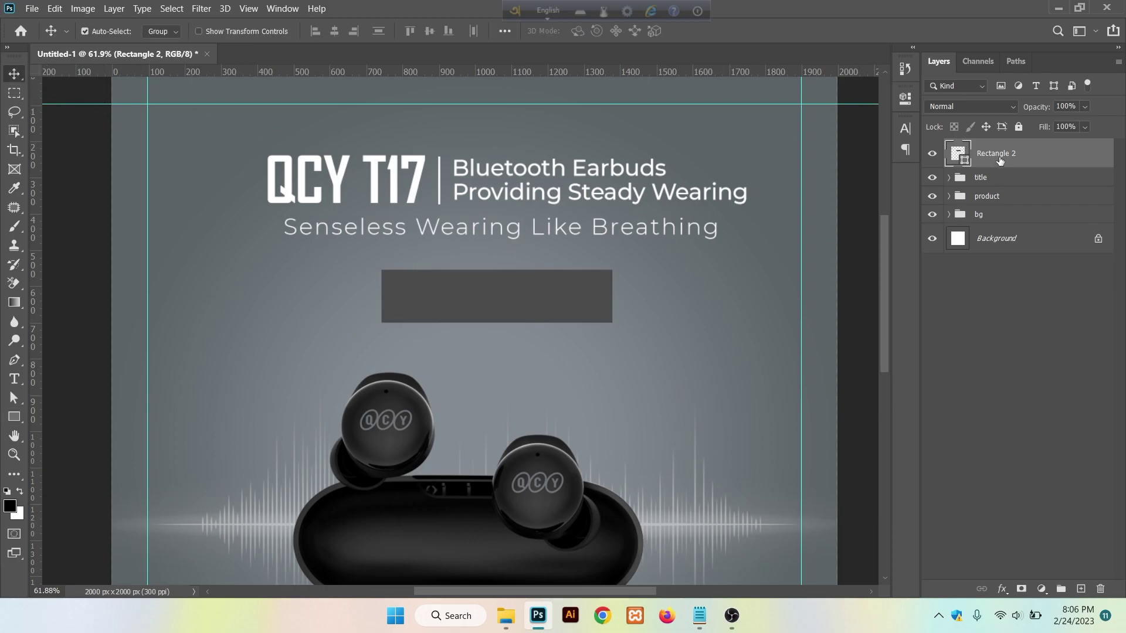
left_click(201, 8)
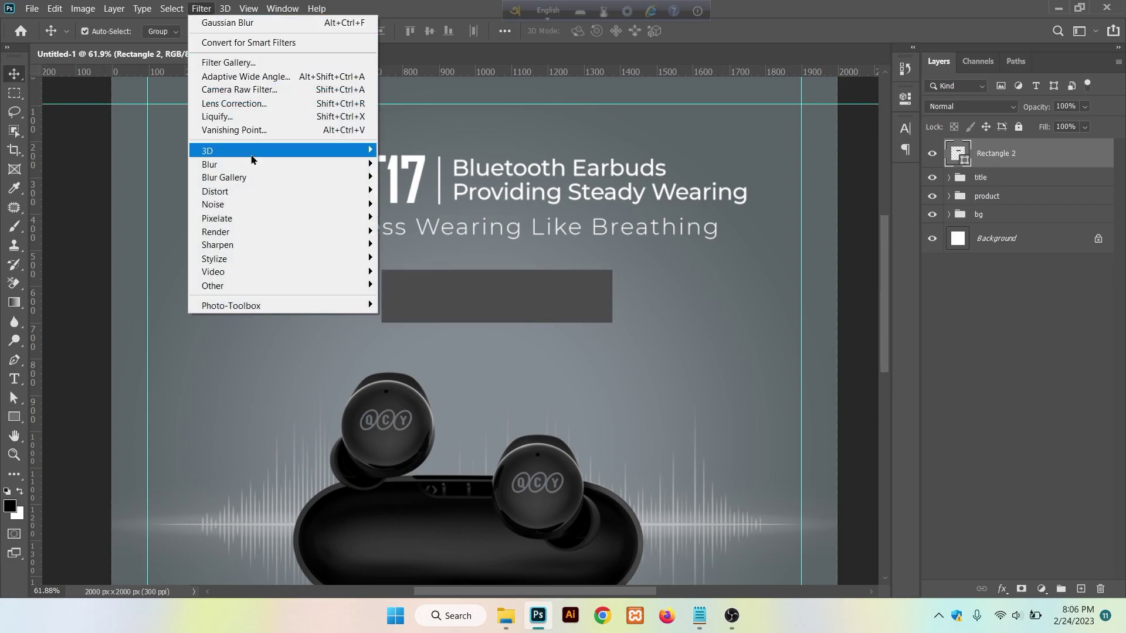
mouse_move(252, 164)
left_click(414, 221)
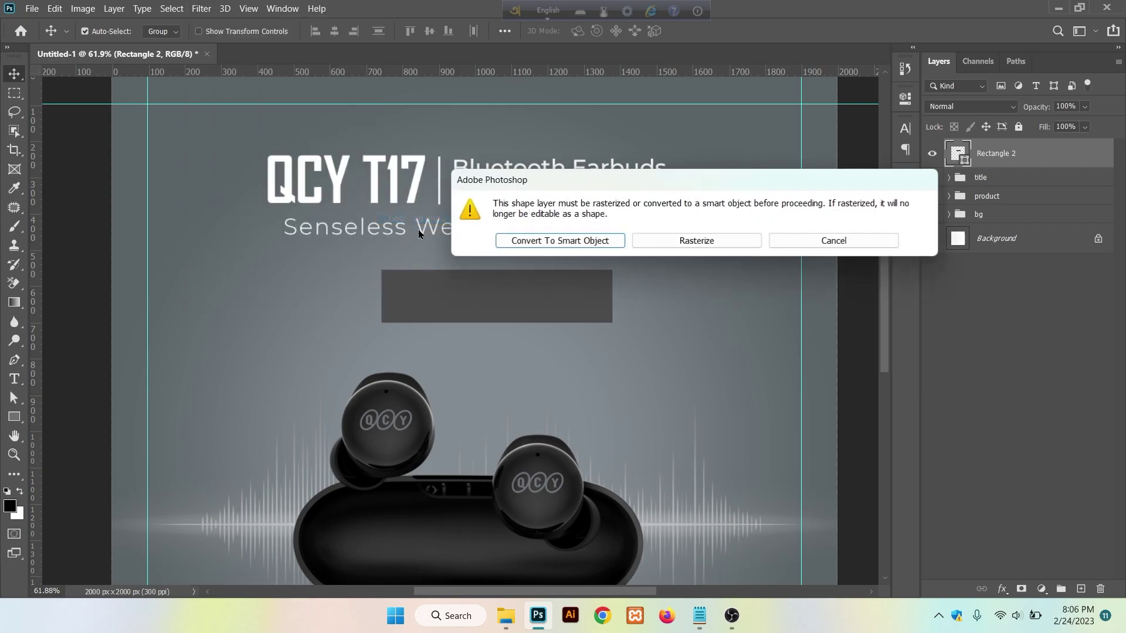
left_click(551, 243)
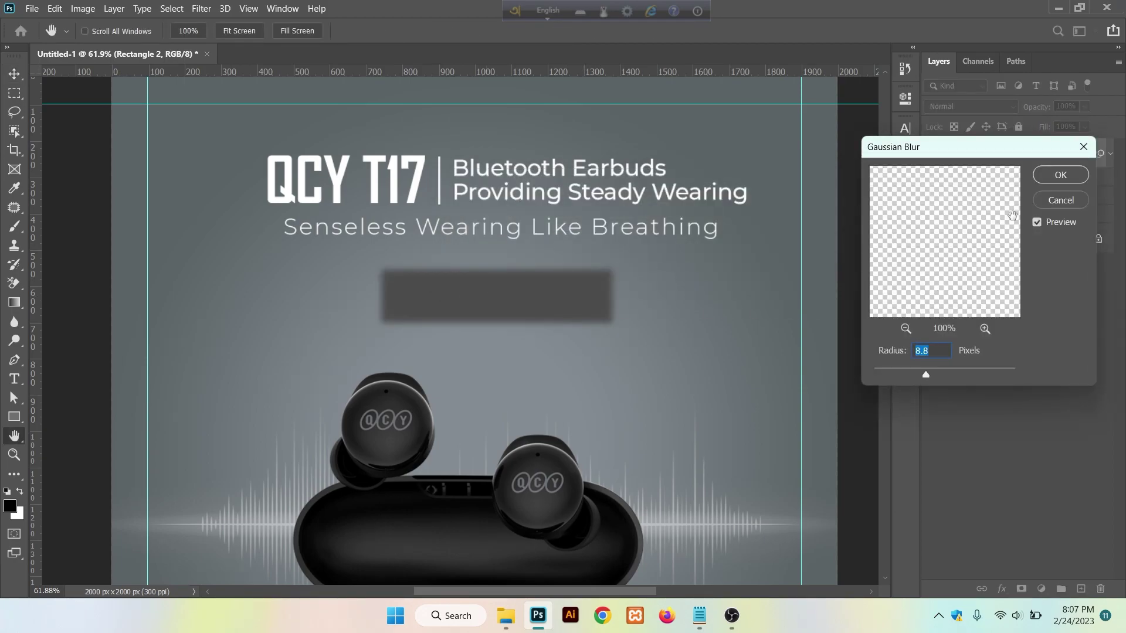
left_click(1049, 182)
Set the blurred rectangle's opacity to 35% and shift it slightly left and up beneath the tagline.
left_click(1083, 108)
left_click(1060, 124)
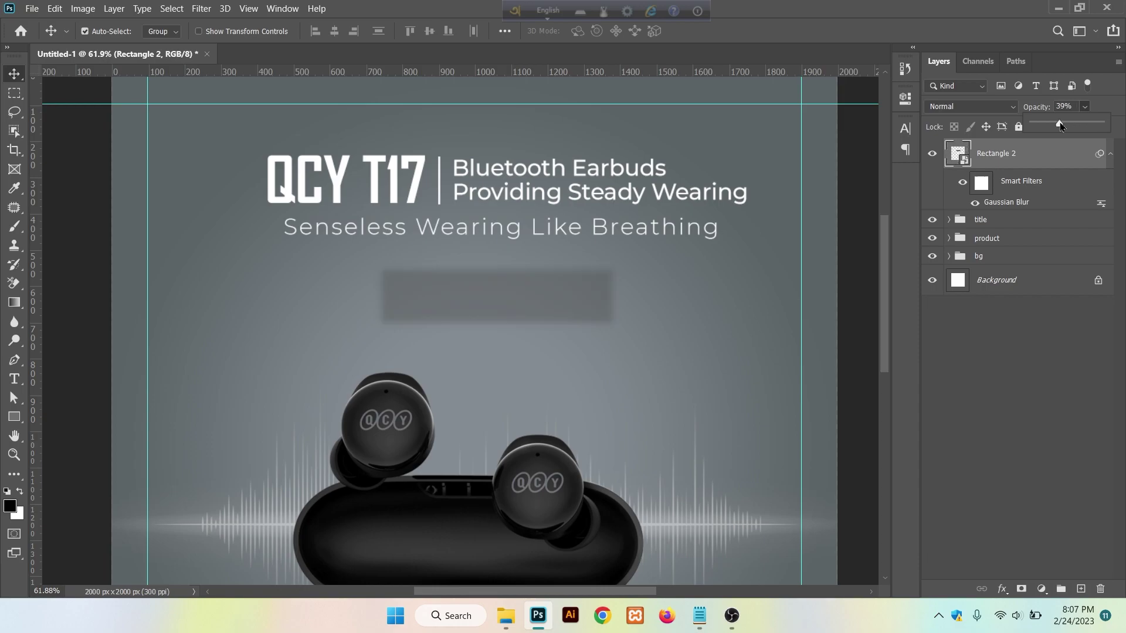
key("Down")
key("Down")
key("Down")
key("Down")
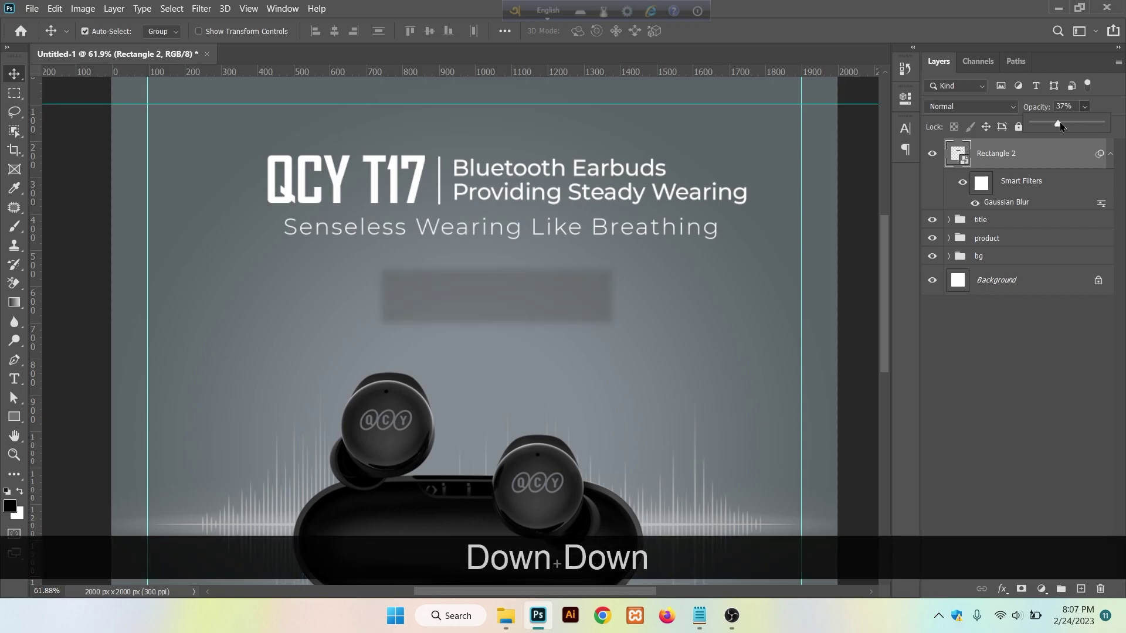
key("Return")
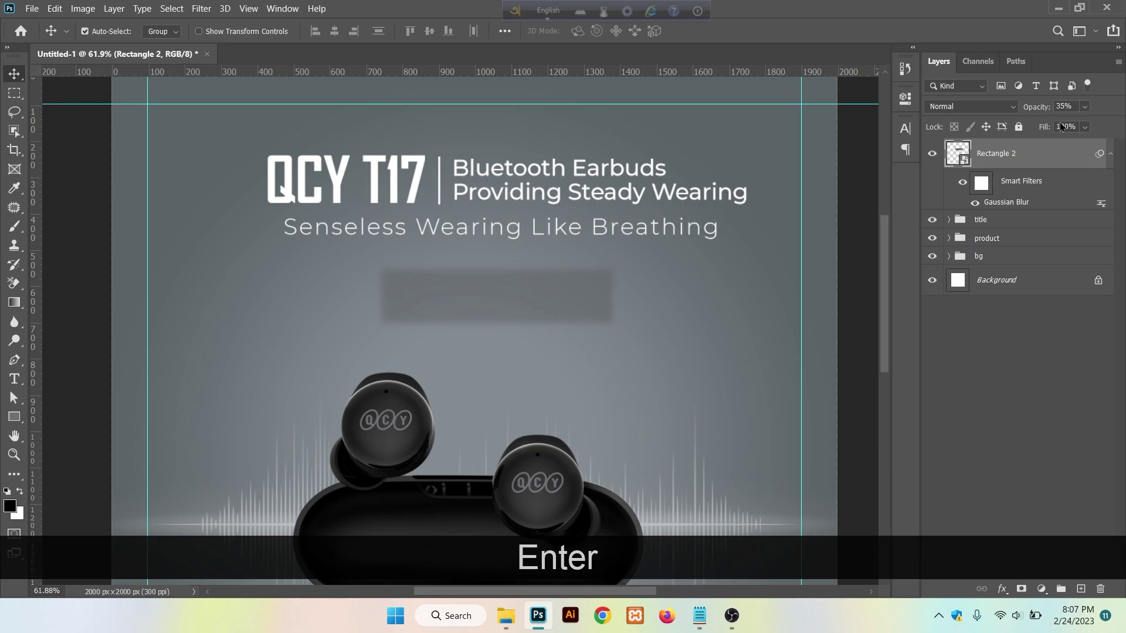
left_click_drag(518, 296, 505, 287)
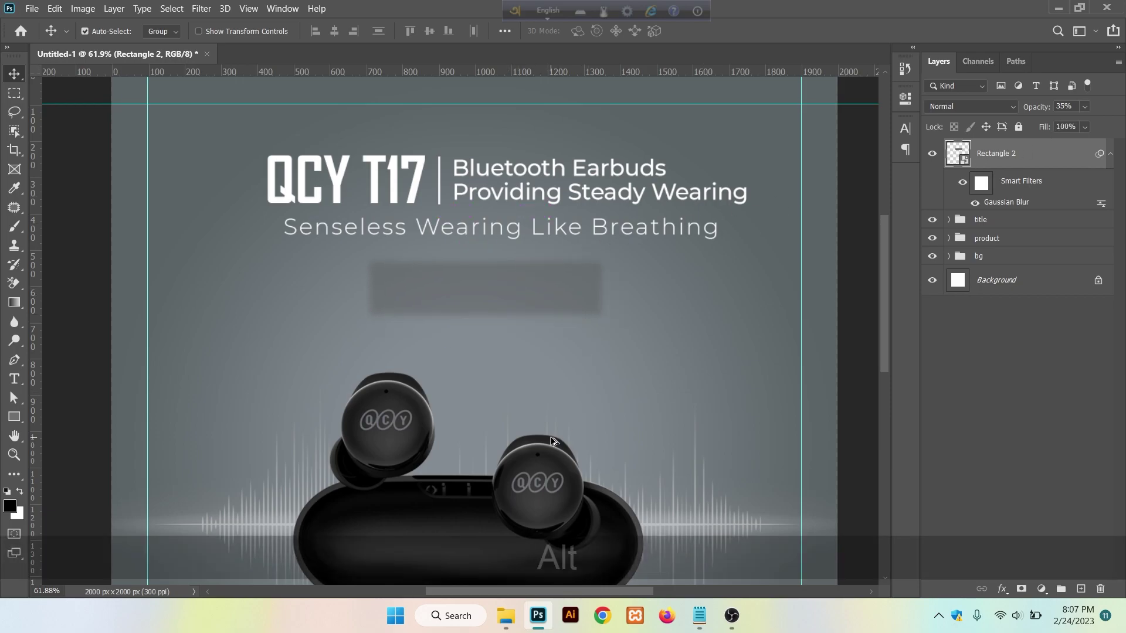
Check the price notes in Notepad, then add the text TAKA ONLY over the left part of the blurred rectangle.
scroll(550, 436, "up", 3)
left_click(701, 616)
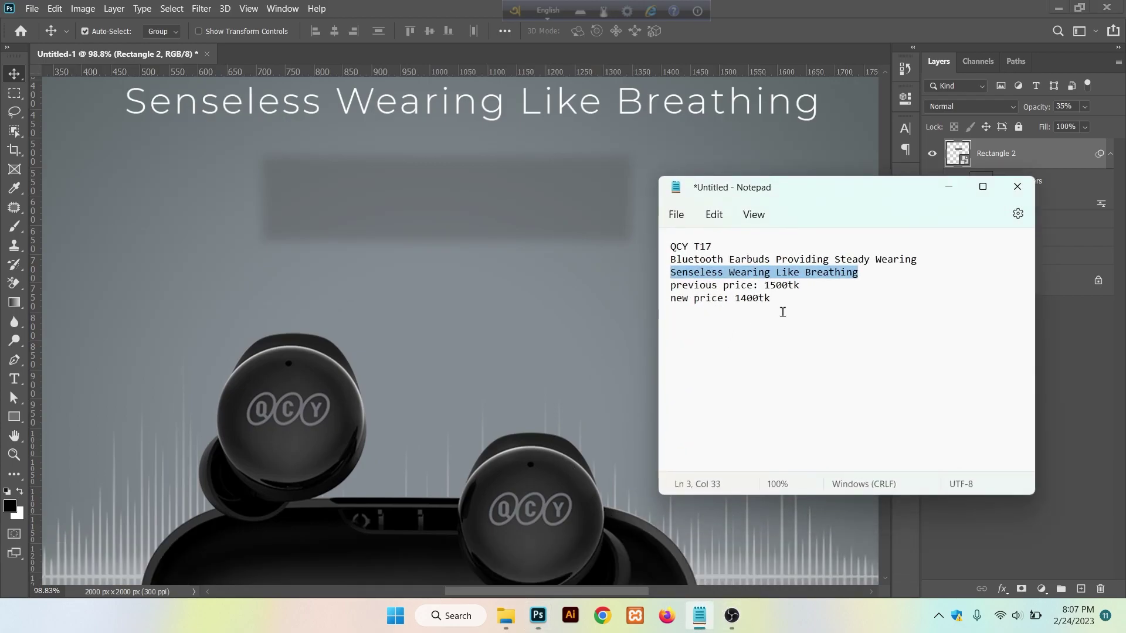
left_click(948, 186)
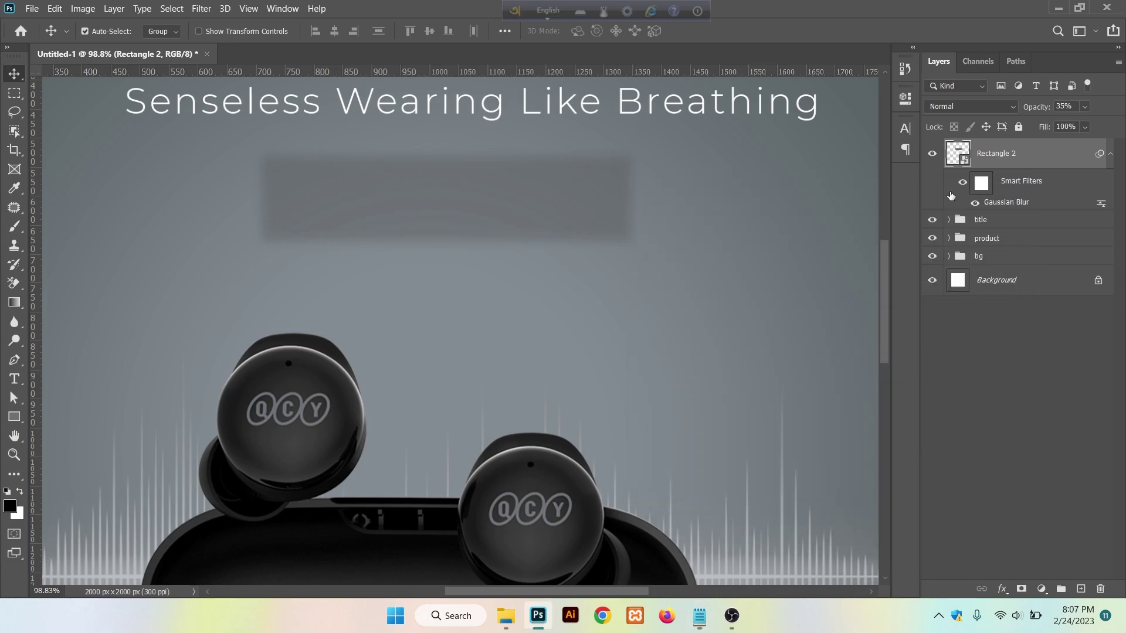
key("alt")
scroll(216, 381, "up", 2)
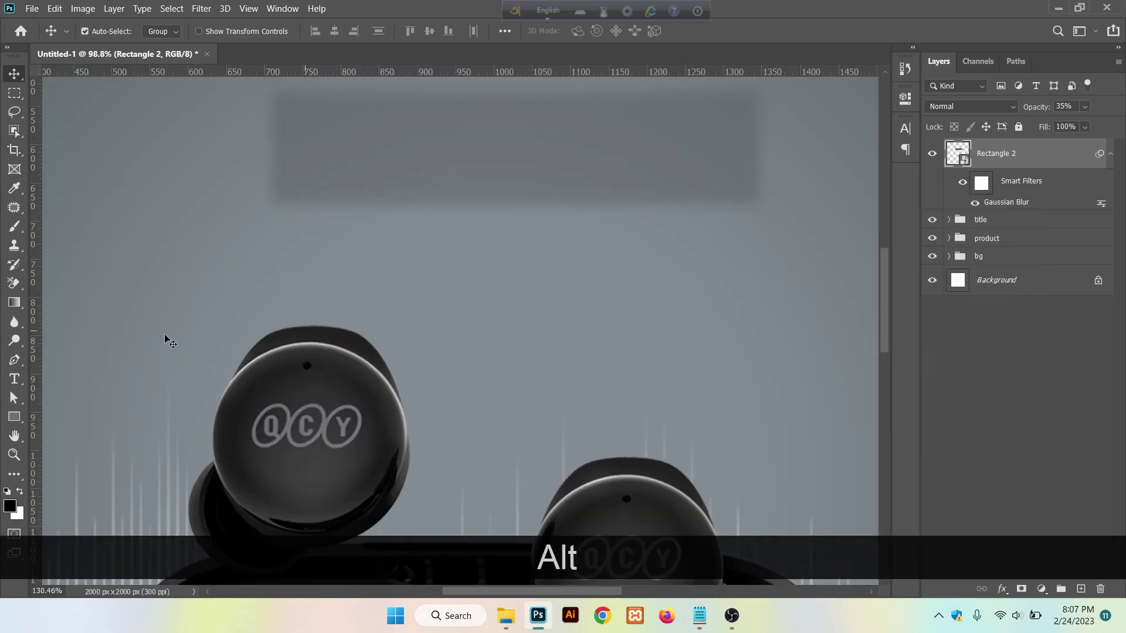
scroll(171, 334, "up", 1)
left_click(22, 381)
scroll(375, 377, "up", 1)
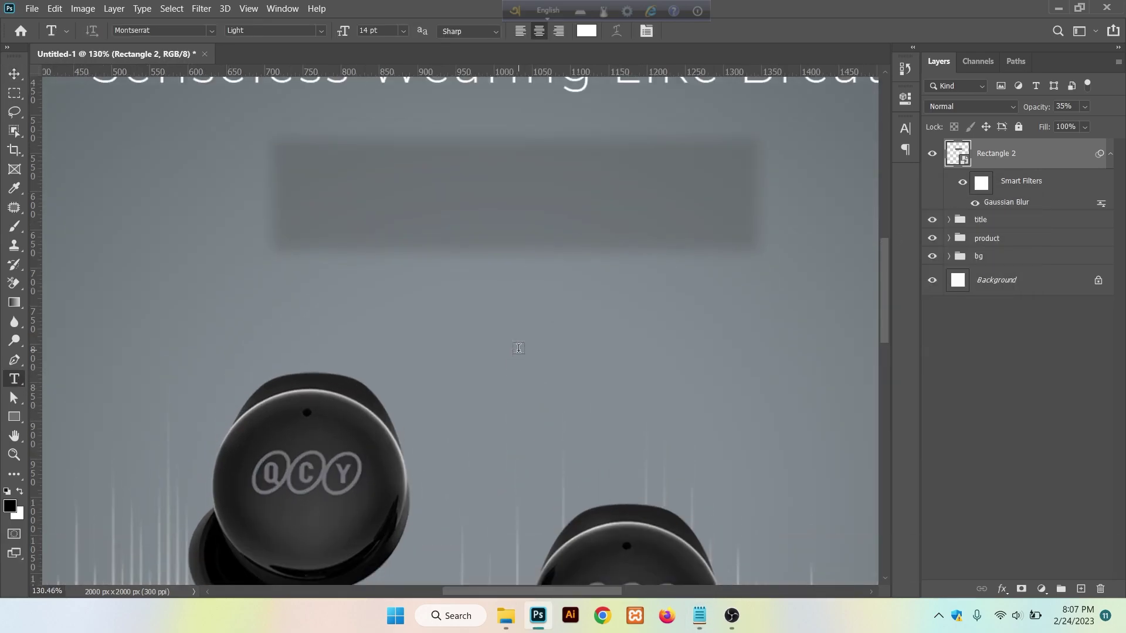
left_click(324, 184)
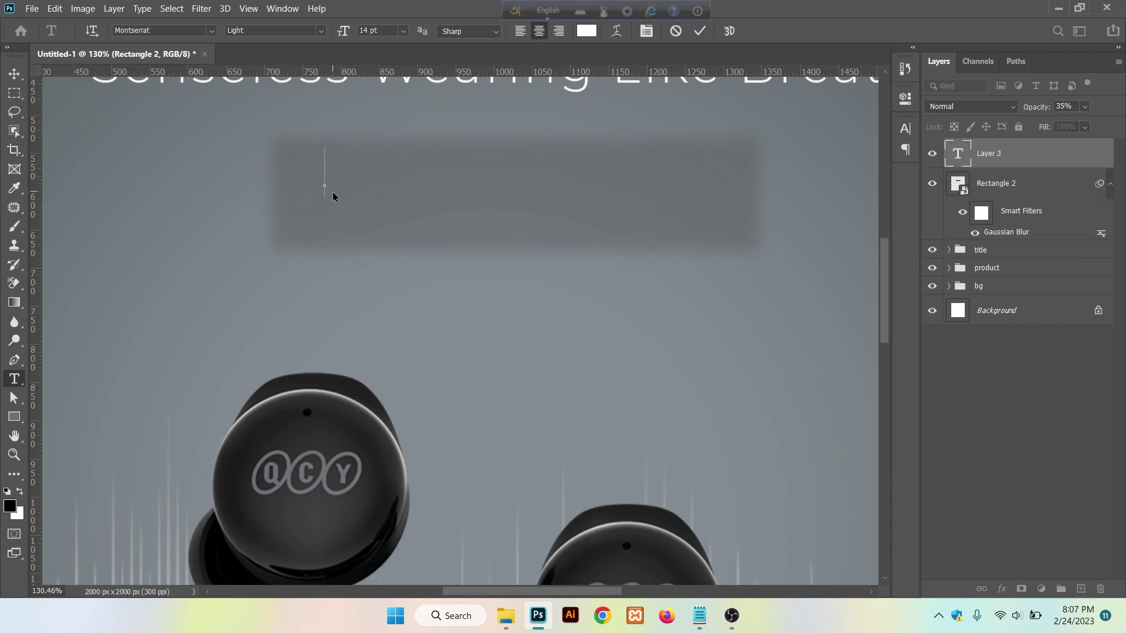
type("TAKA ONLY")
left_click(699, 31)
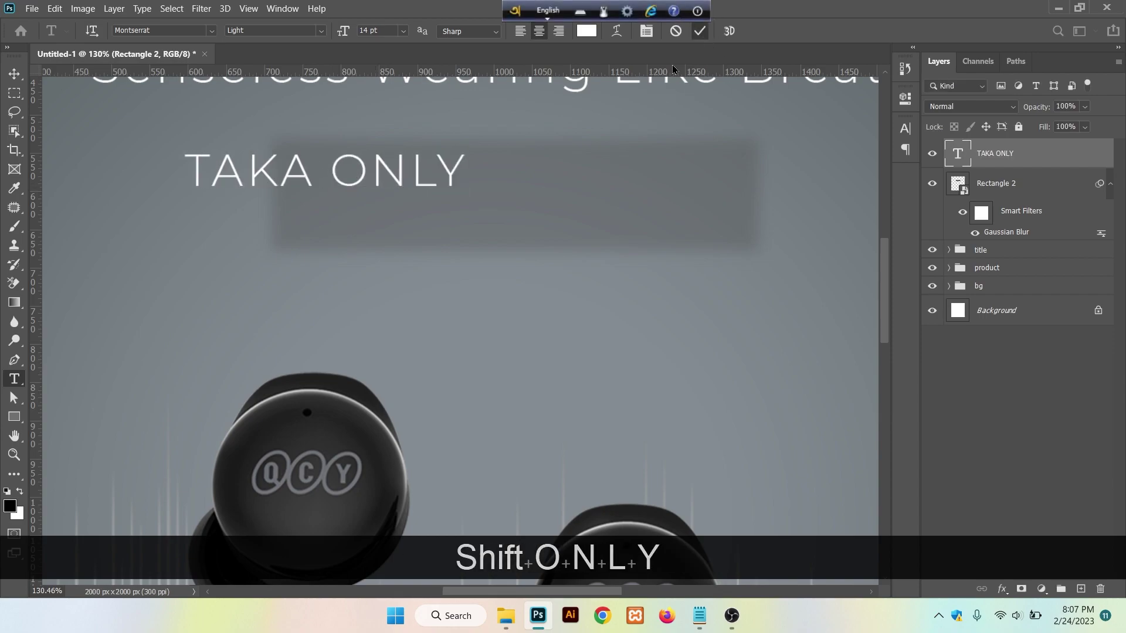
Set the TAKA ONLY text to Montserrat Medium at 4 pt and move it slightly right and up within the blurred rectangle.
left_click(905, 129)
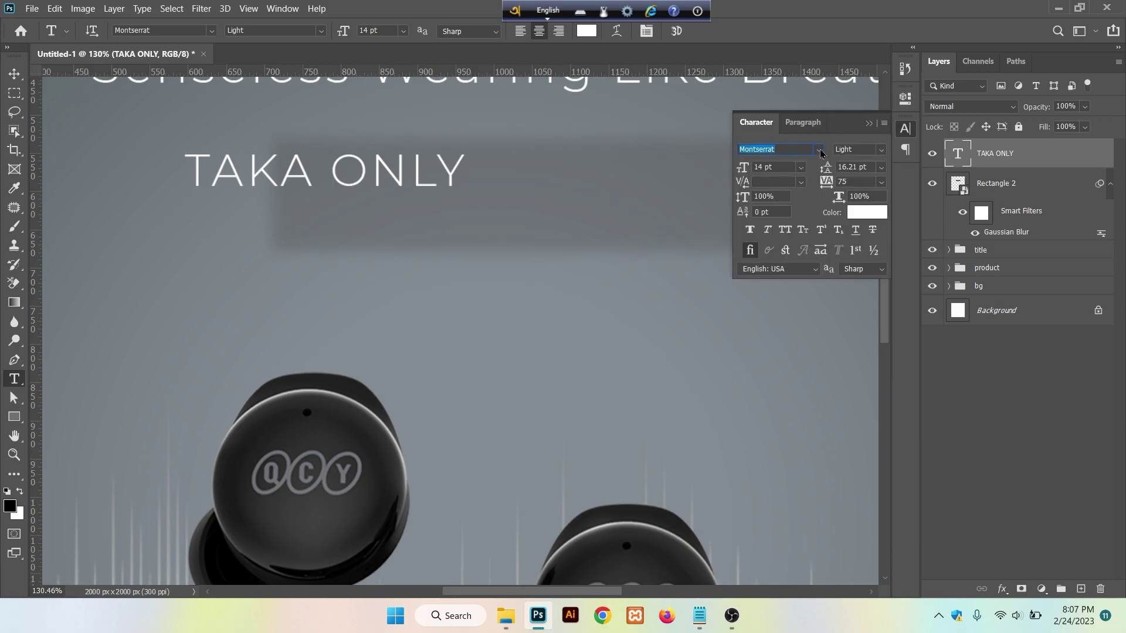
left_click(873, 151)
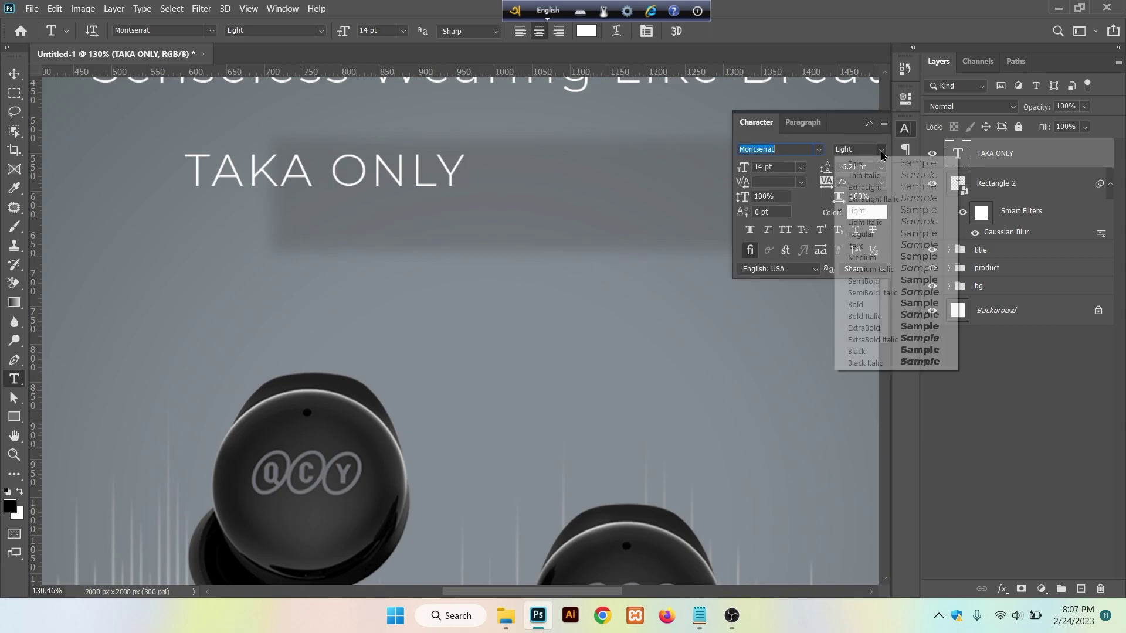
left_click(877, 257)
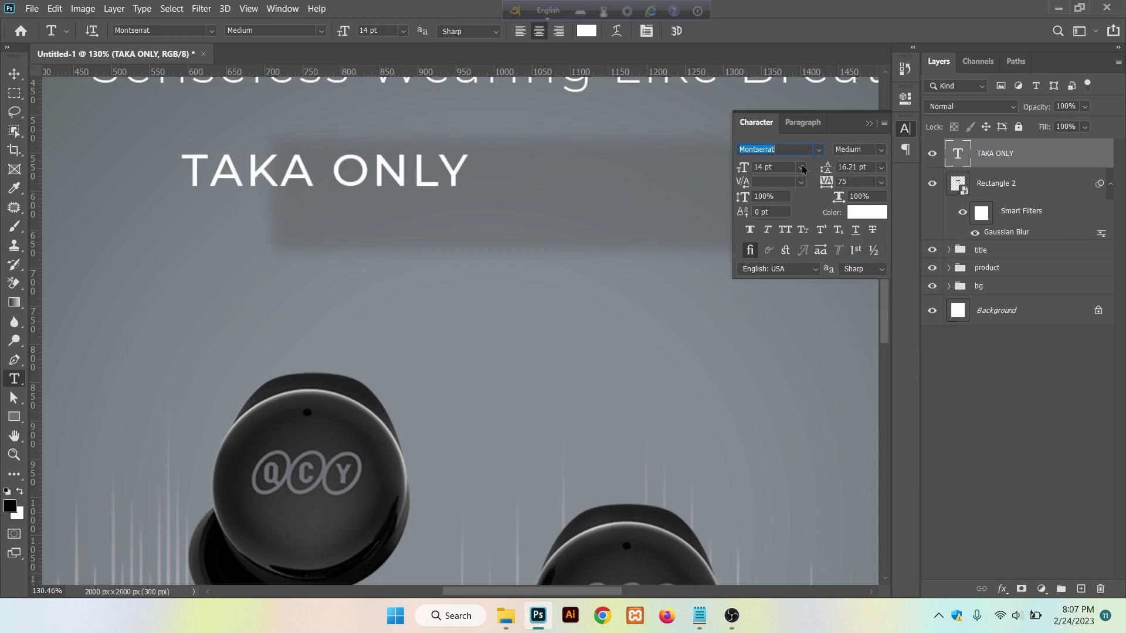
left_click(803, 169)
left_click(796, 202)
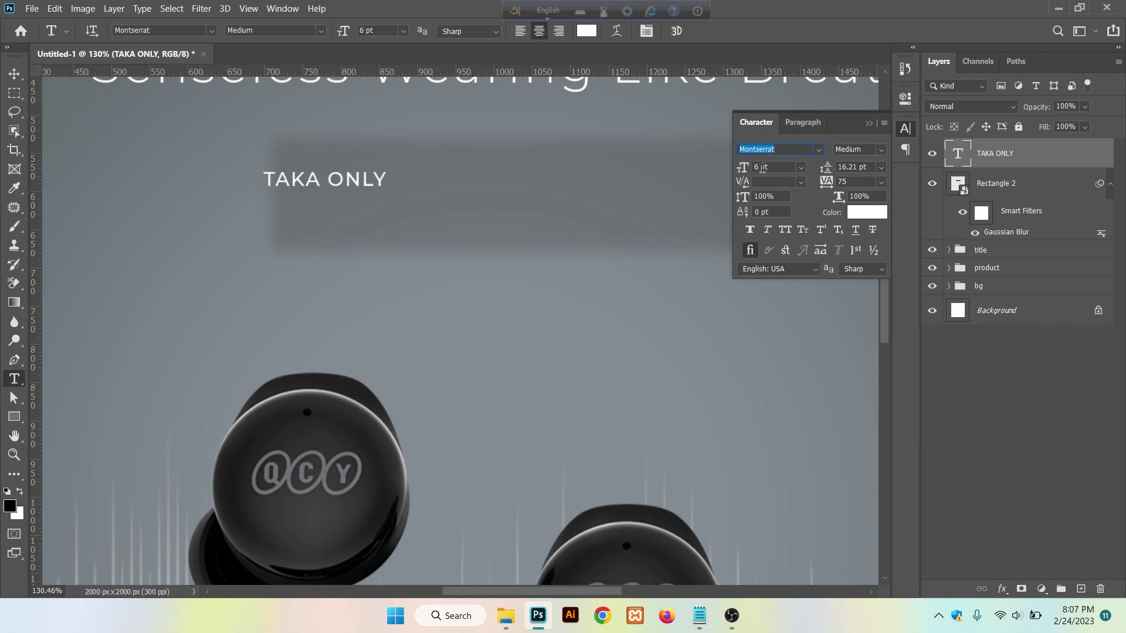
left_click(762, 167)
key("Down")
key("Down")
key("Return")
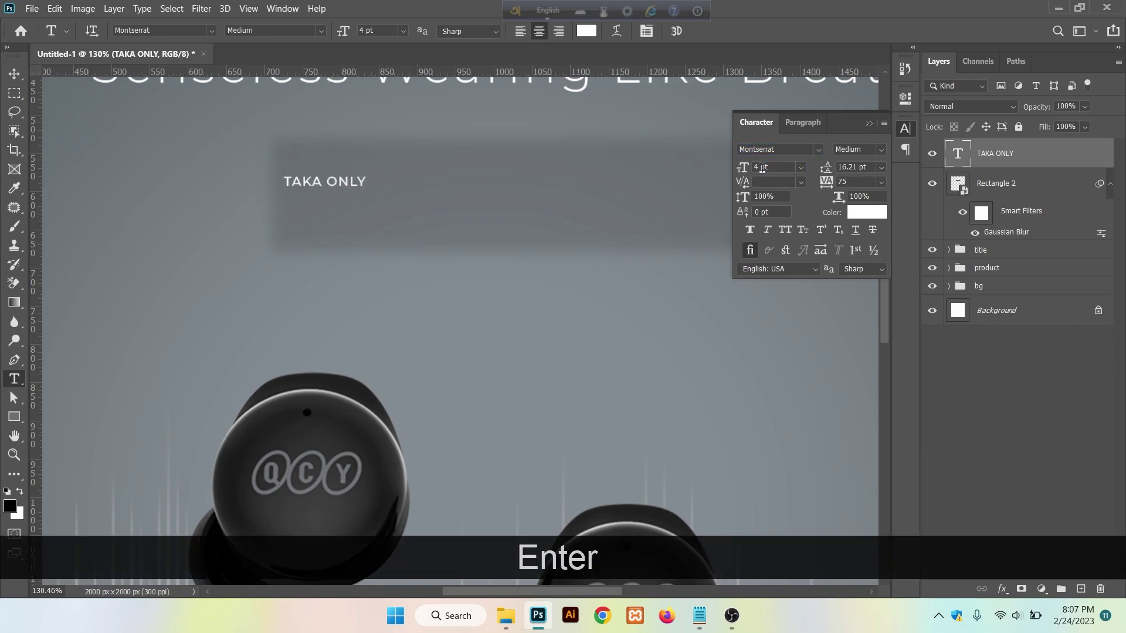
key("v")
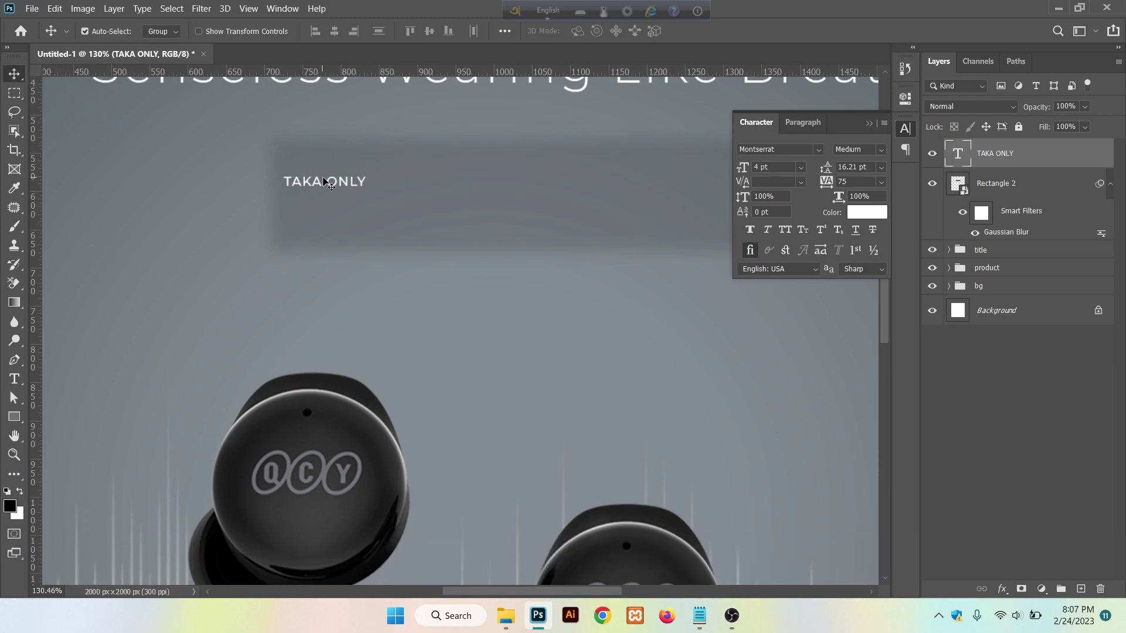
left_click_drag(321, 186, 356, 177)
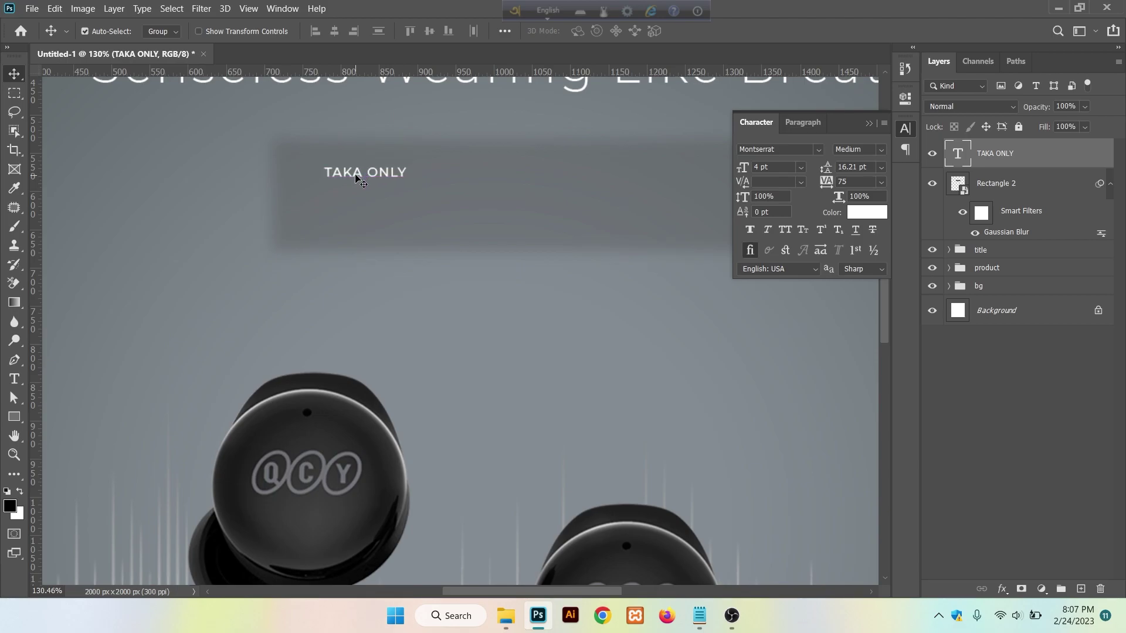
Add the text BDT. 1500 just below TAKA ONLY on the blurred rectangle.
left_click(14, 379)
left_click(343, 213)
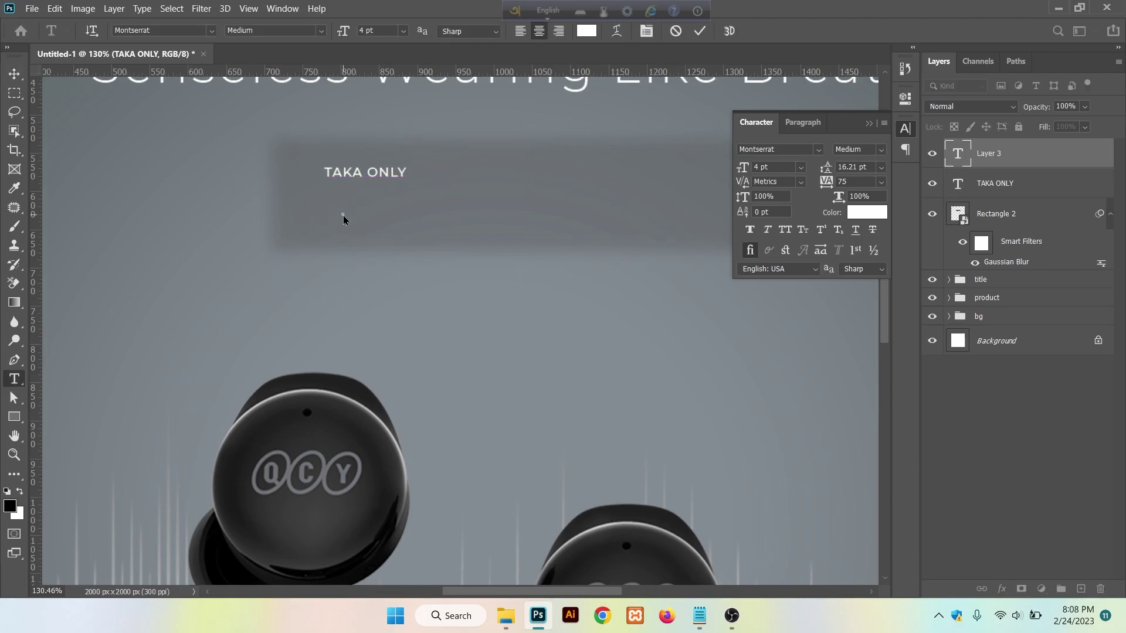
type("BDT.")
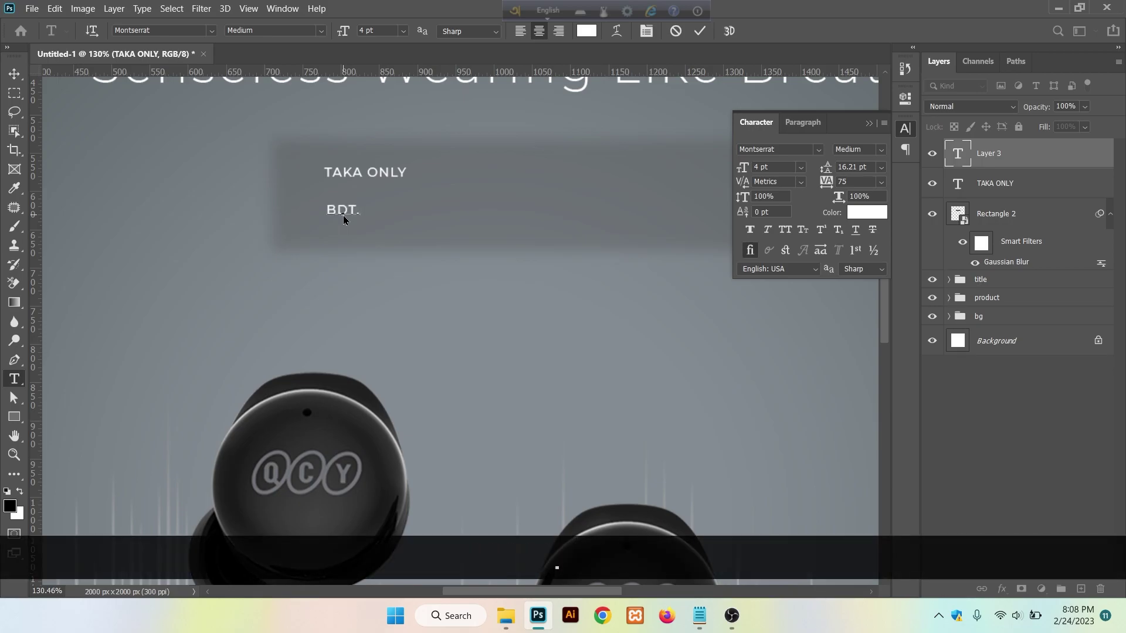
type(" 1")
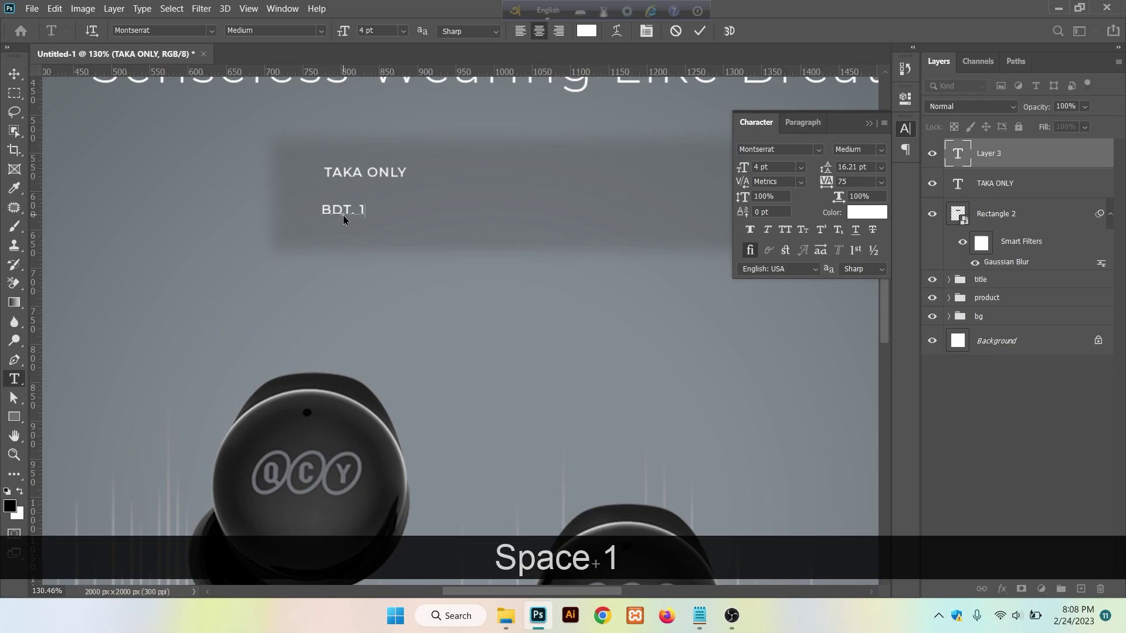
type("500")
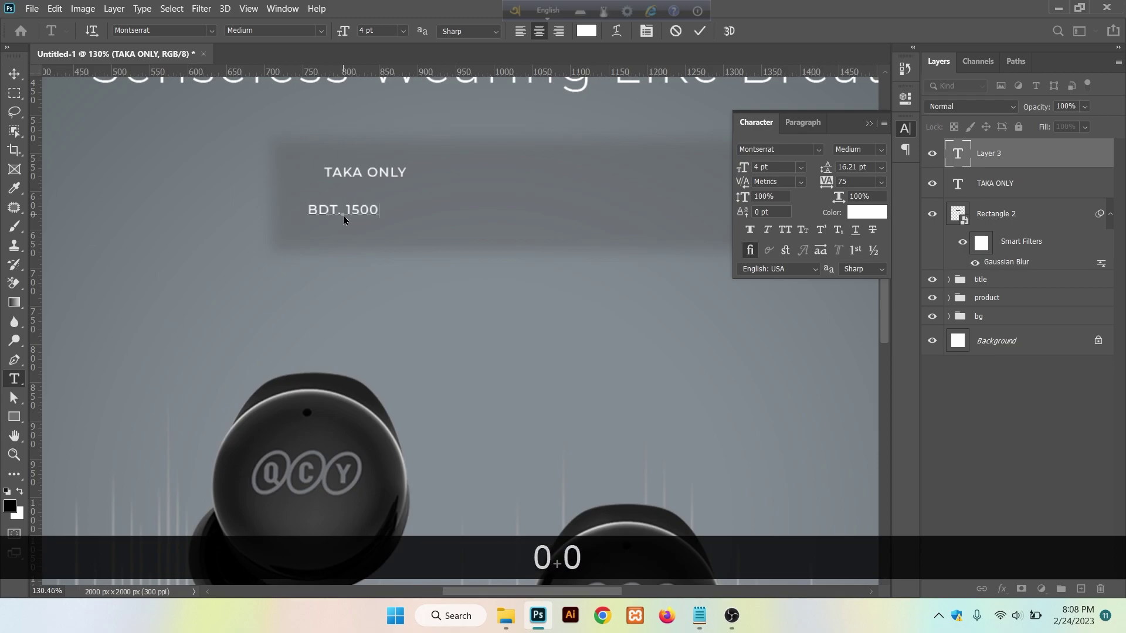
left_click(699, 31)
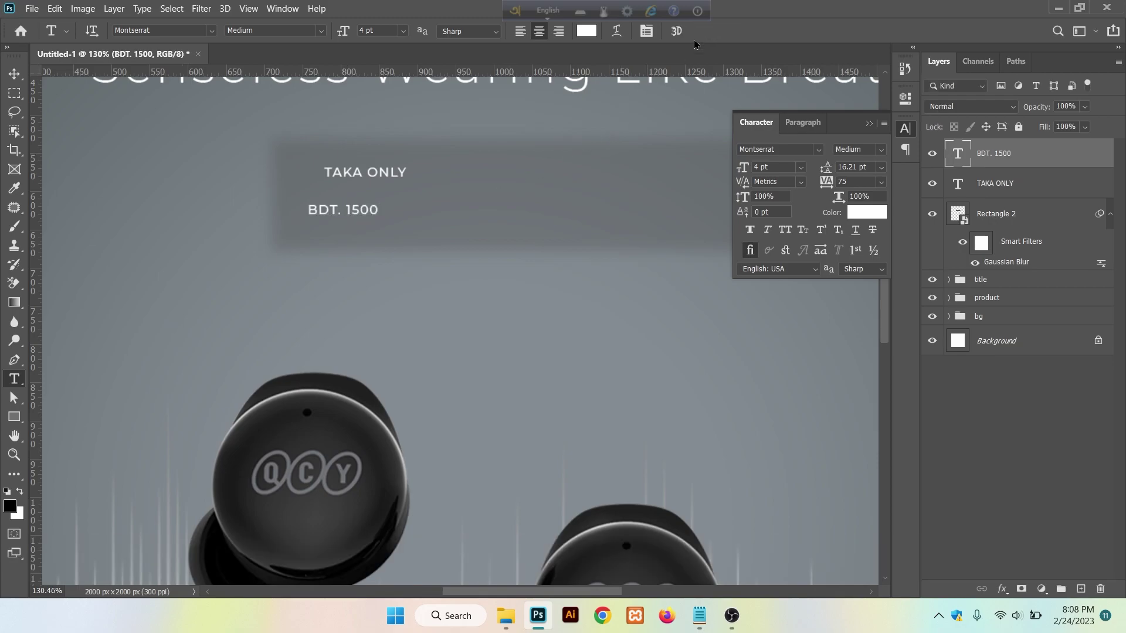
Set the 1500 digits in the price text to 10 pt in the SemiBold weight.
left_click_drag(347, 209, 378, 213)
left_click(800, 167)
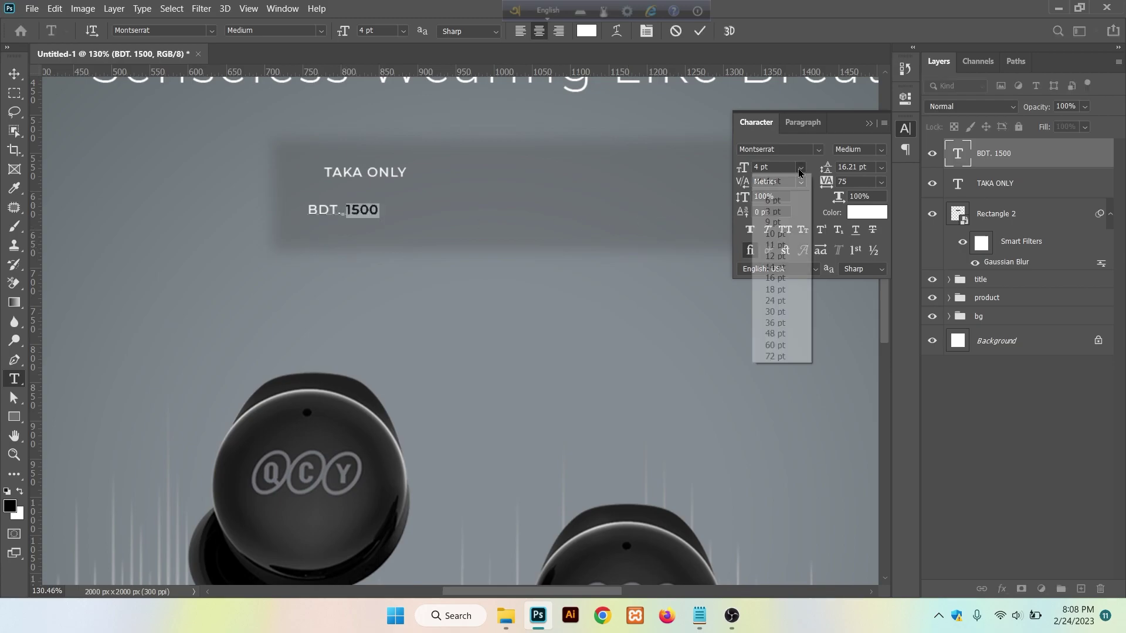
left_click(789, 258)
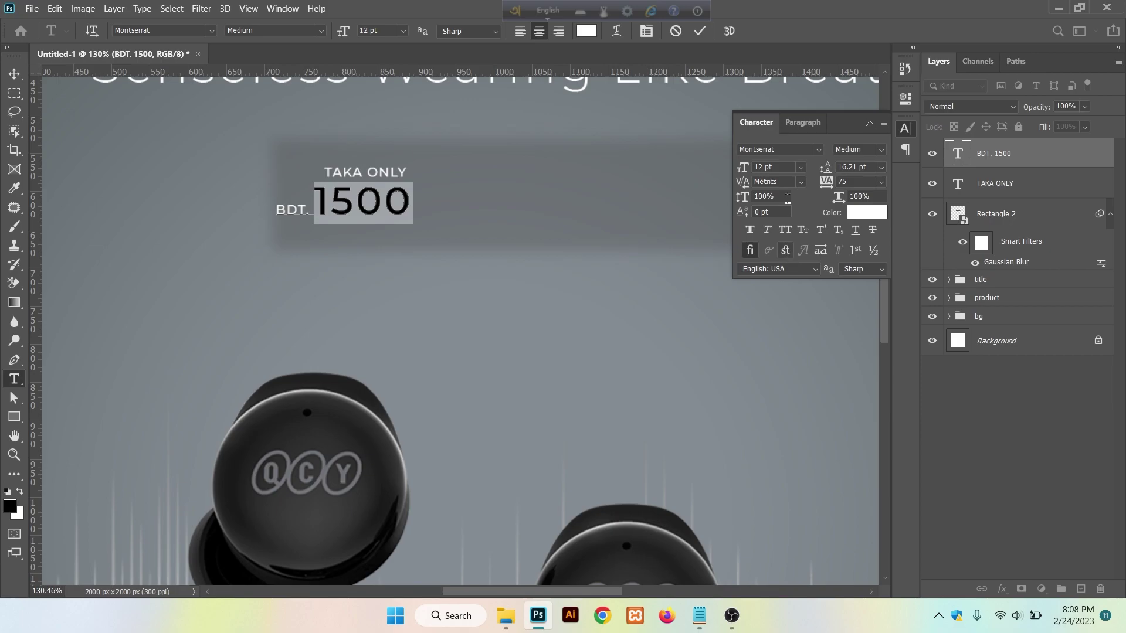
left_click(800, 168)
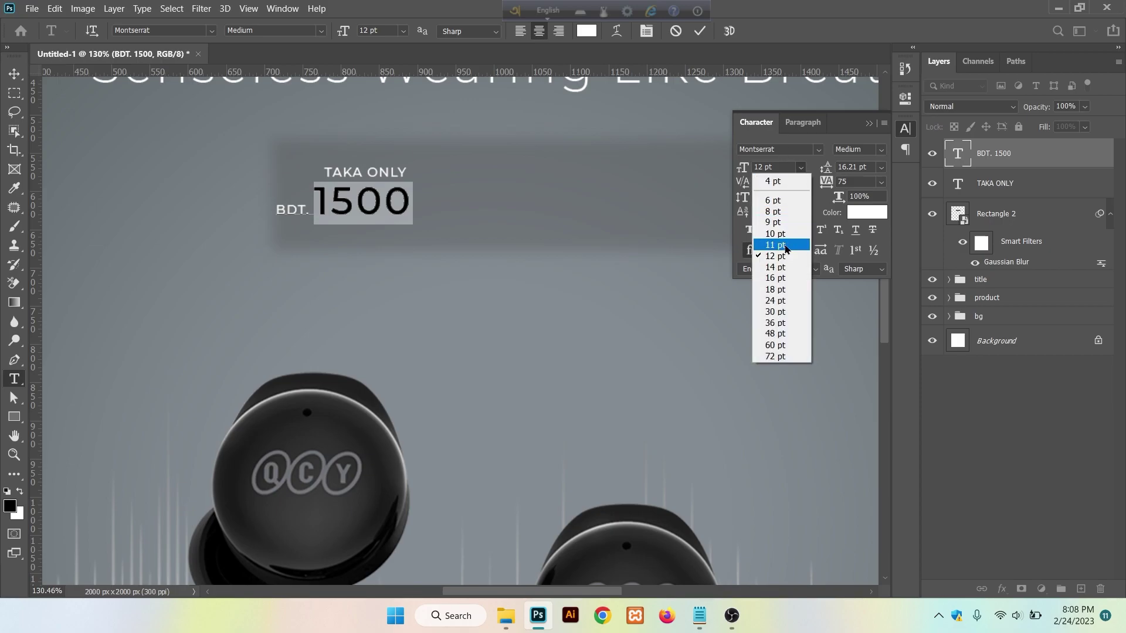
left_click(786, 240)
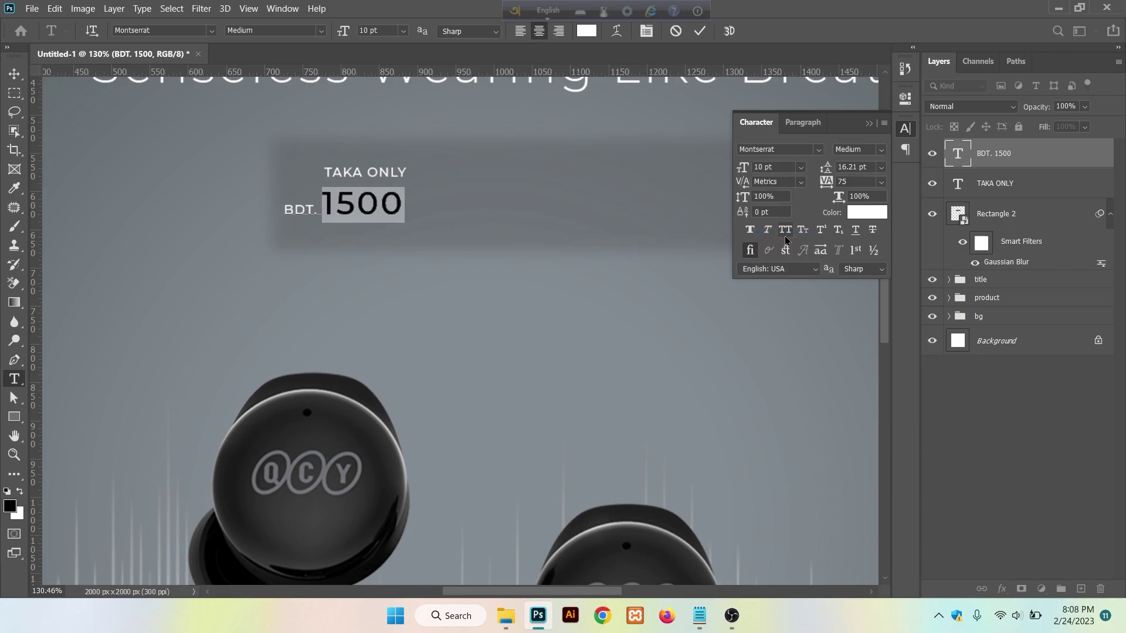
left_click(880, 151)
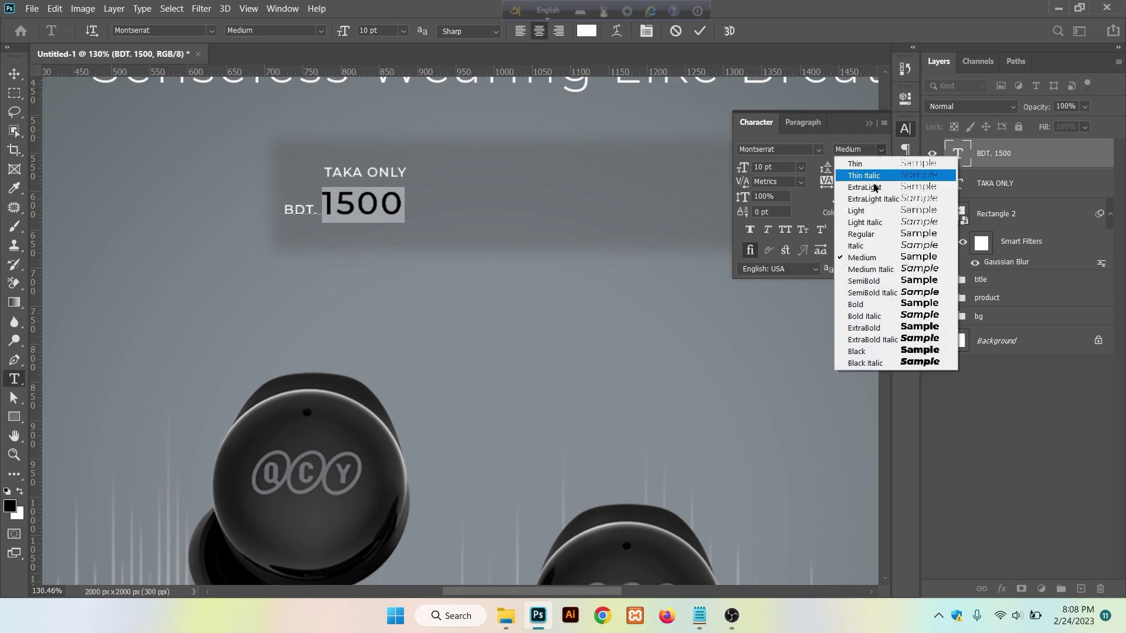
left_click(871, 283)
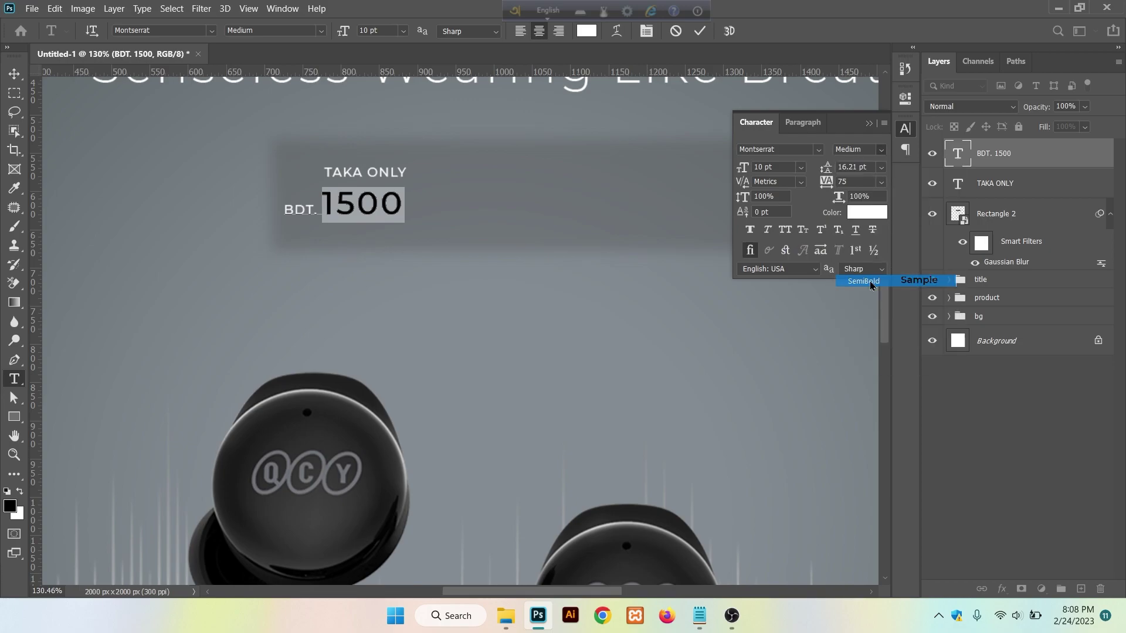
left_click(699, 31)
Align the left edge of the BDT. 1500 text with TAKA ONLY and move TAKA ONLY slightly down toward it.
left_click(15, 73)
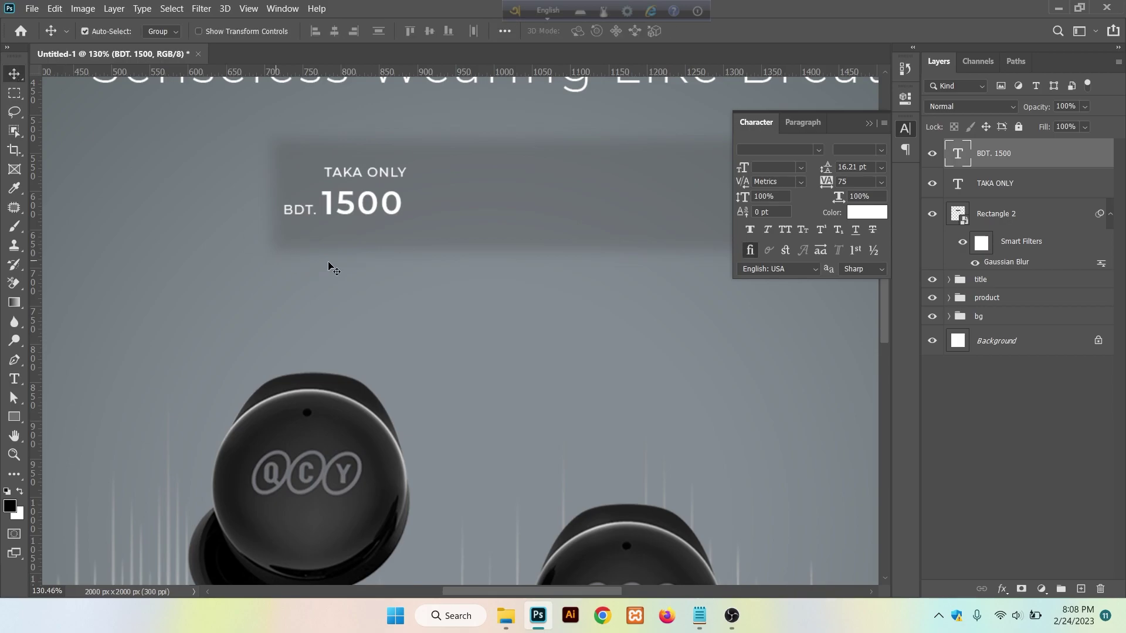
left_click_drag(345, 205, 372, 207)
scroll(409, 339, "up", 5)
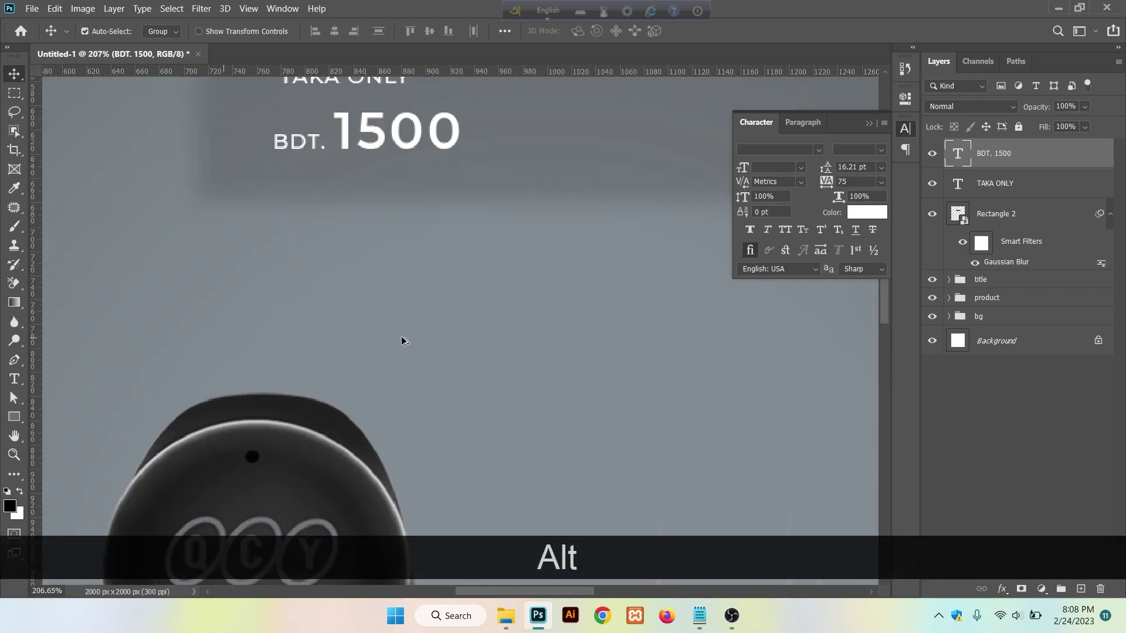
left_click_drag(377, 259, 374, 449)
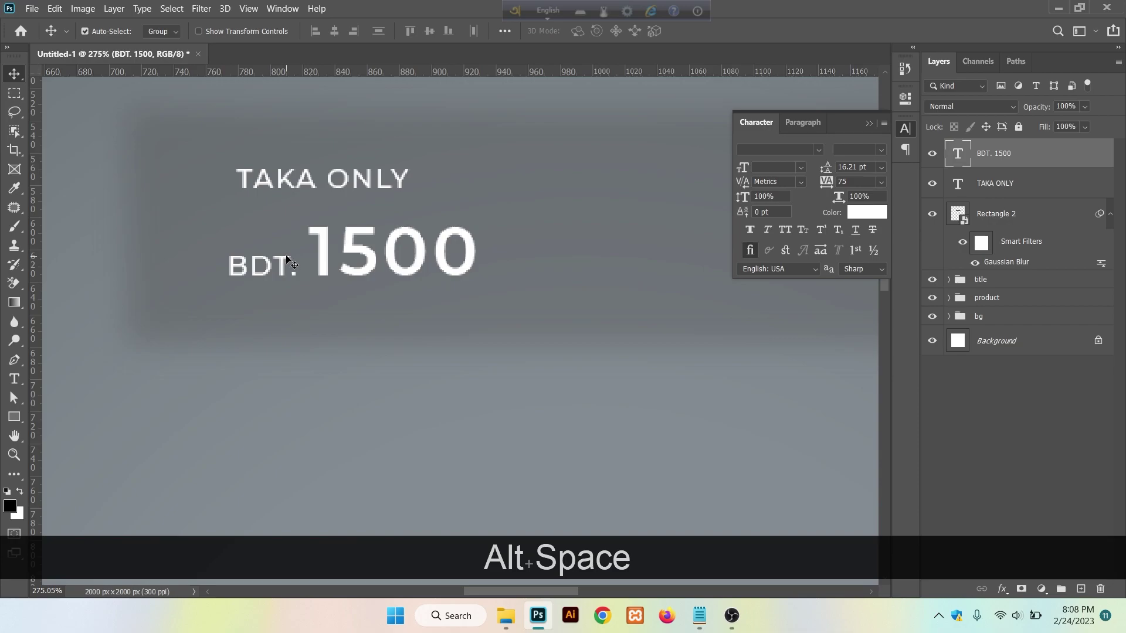
left_click_drag(323, 244, 329, 244)
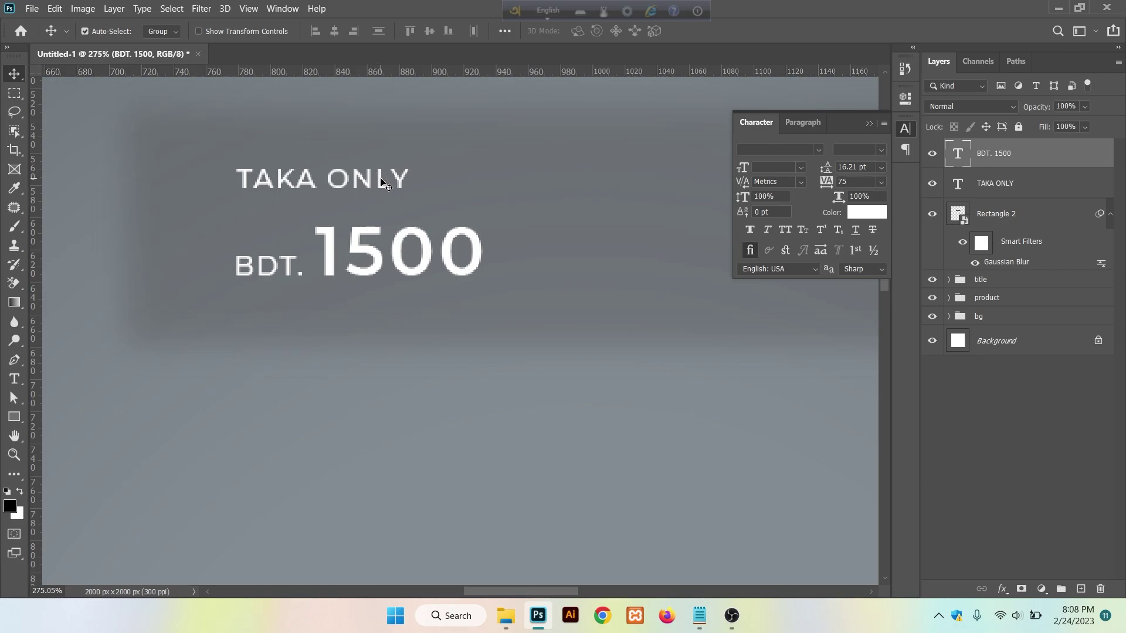
left_click(384, 186)
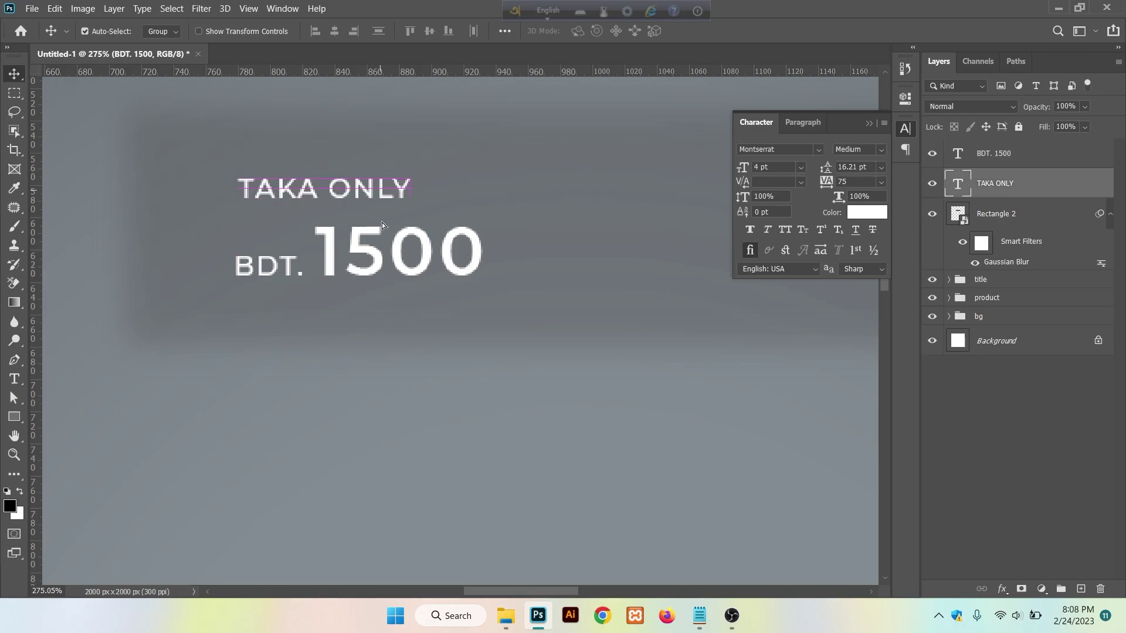
scroll(395, 447, "down", 1)
scroll(396, 447, "down", 2)
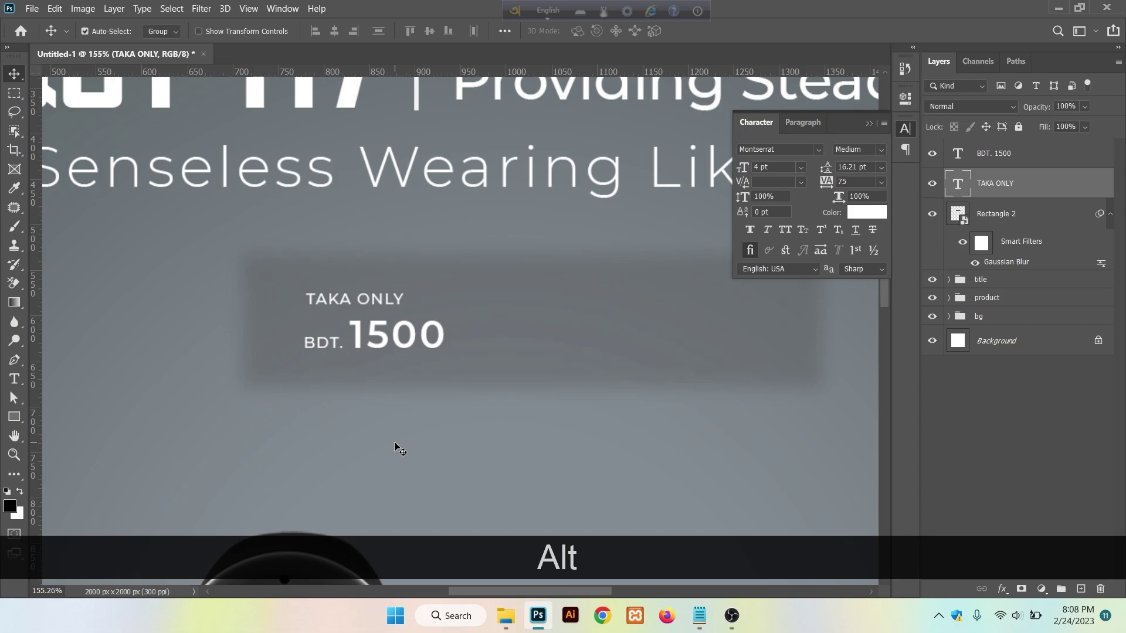
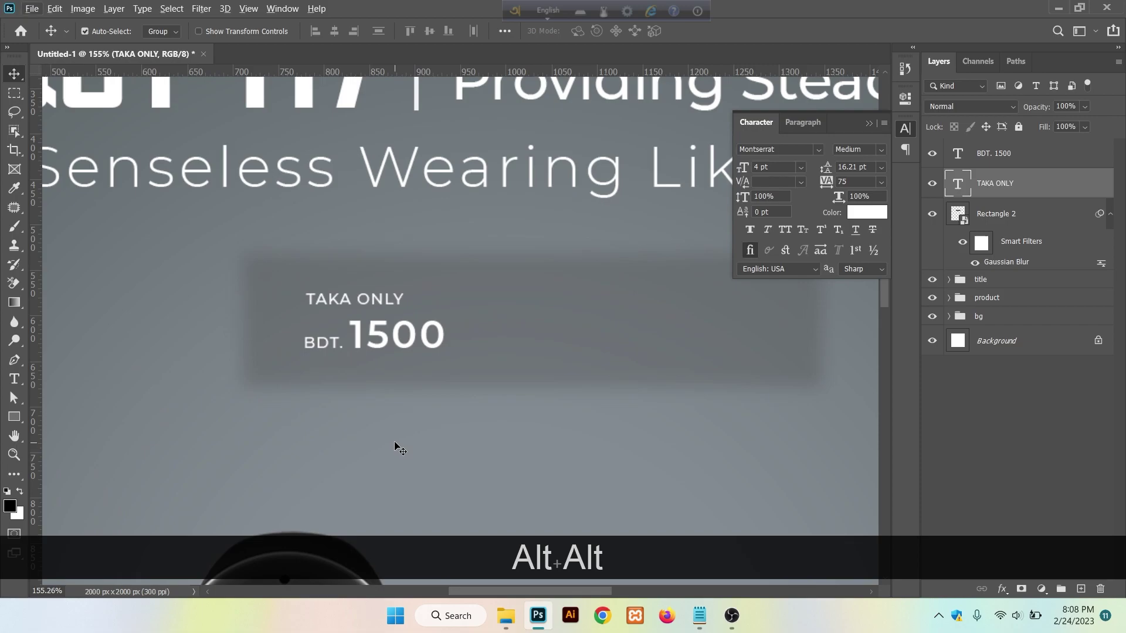
Check the price notes in Notepad, then draw a thin white rectangle about 74 x 3 px just above the blurred rectangle.
left_click(702, 616)
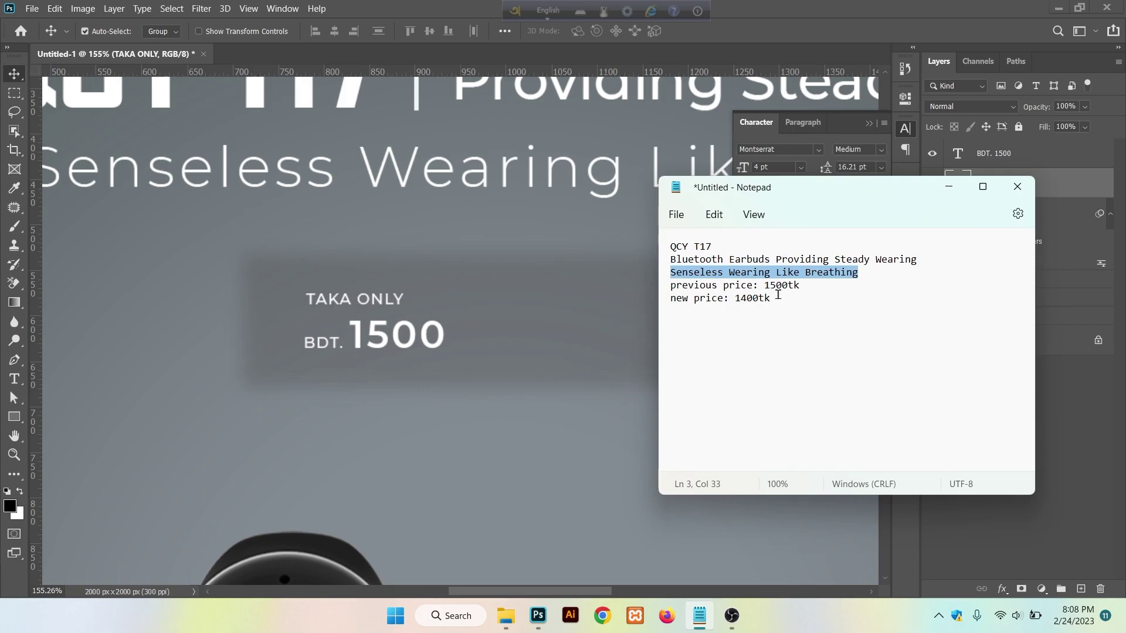
left_click(946, 189)
scroll(354, 319, "up", 4)
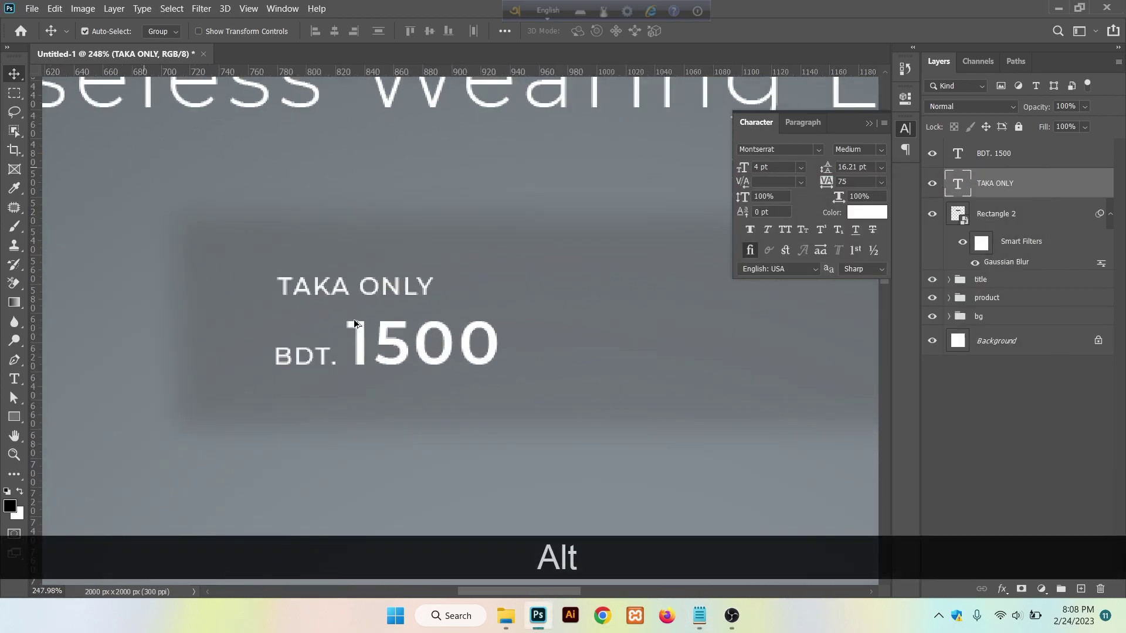
left_click(14, 417)
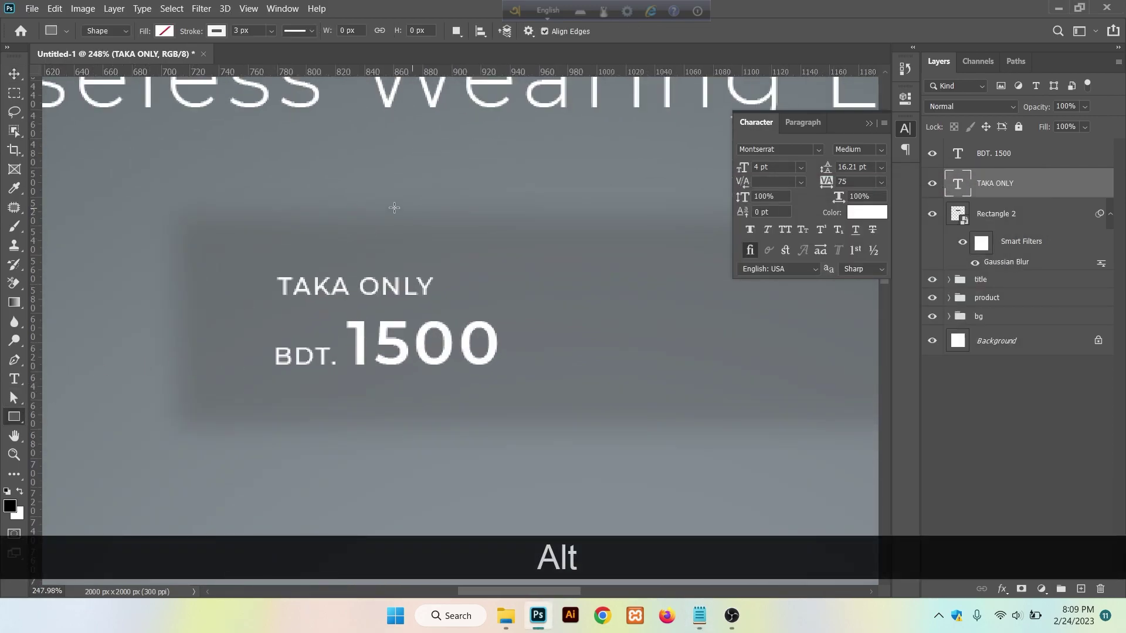
left_click_drag(393, 187, 500, 189)
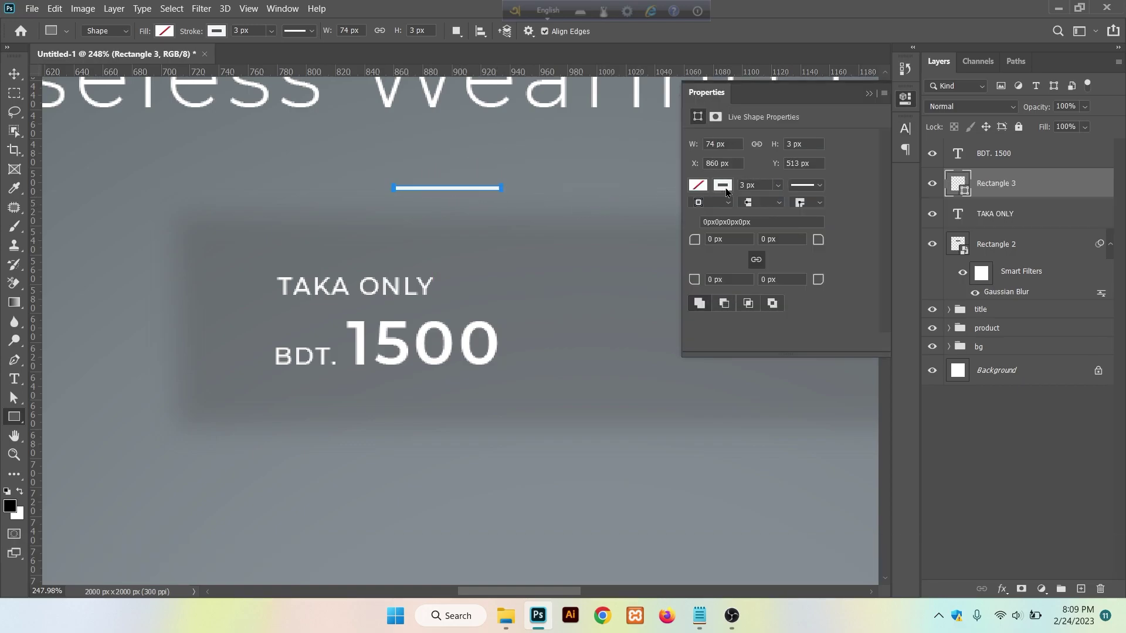
left_click(869, 93)
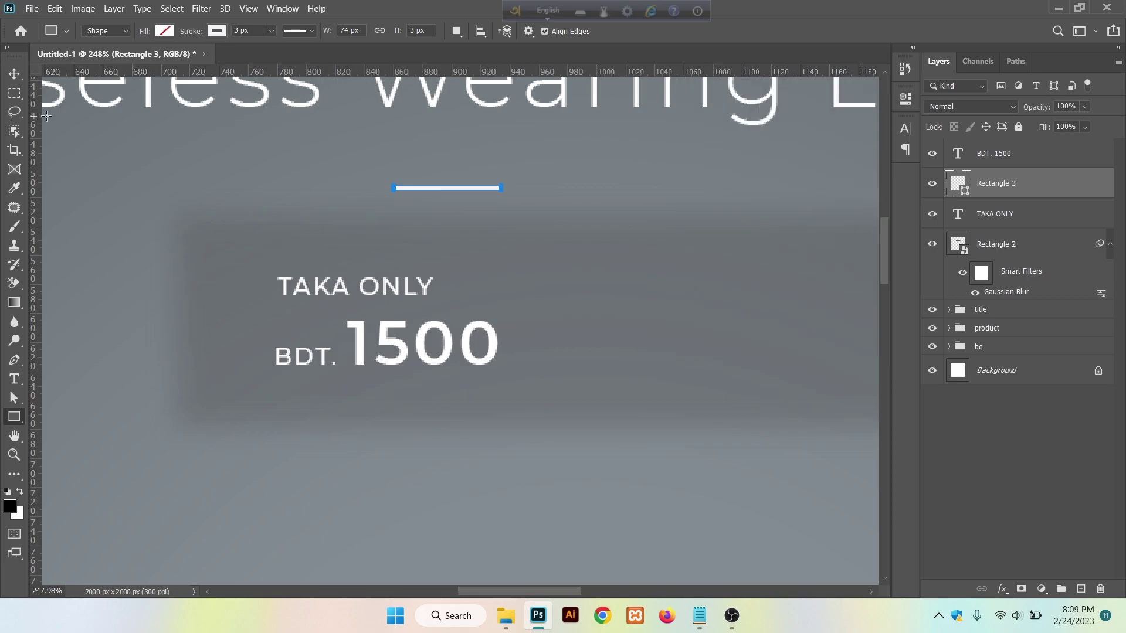
Move the thin white line down onto the 1500 digits as a strikethrough.
left_click(13, 70)
left_click_drag(432, 188, 428, 273)
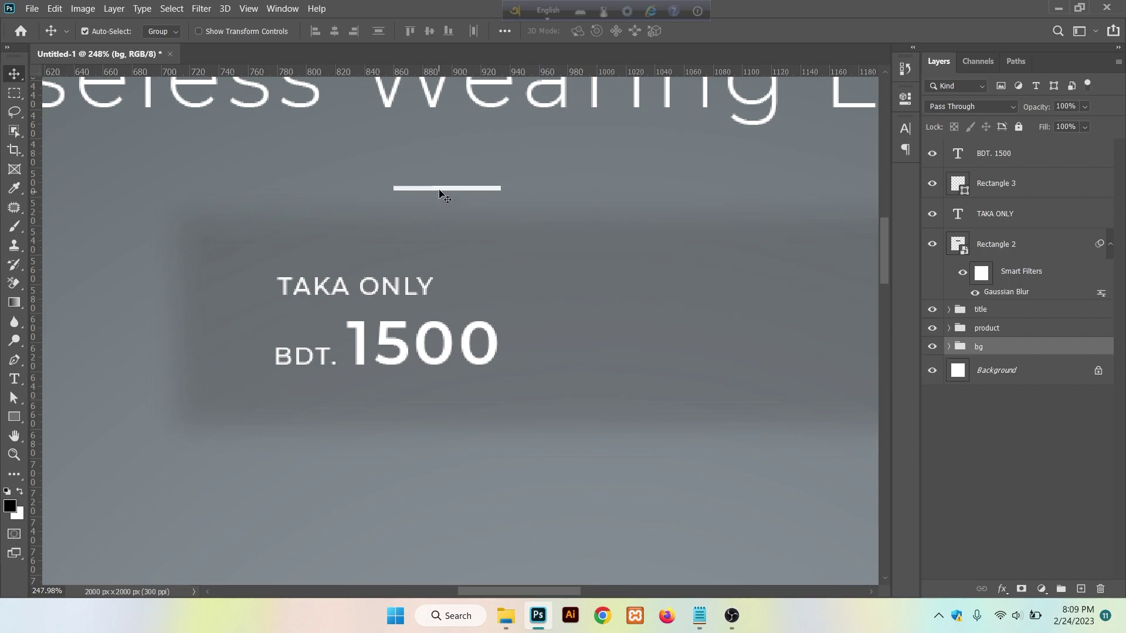
left_click(441, 193)
left_click_drag(441, 192, 428, 350)
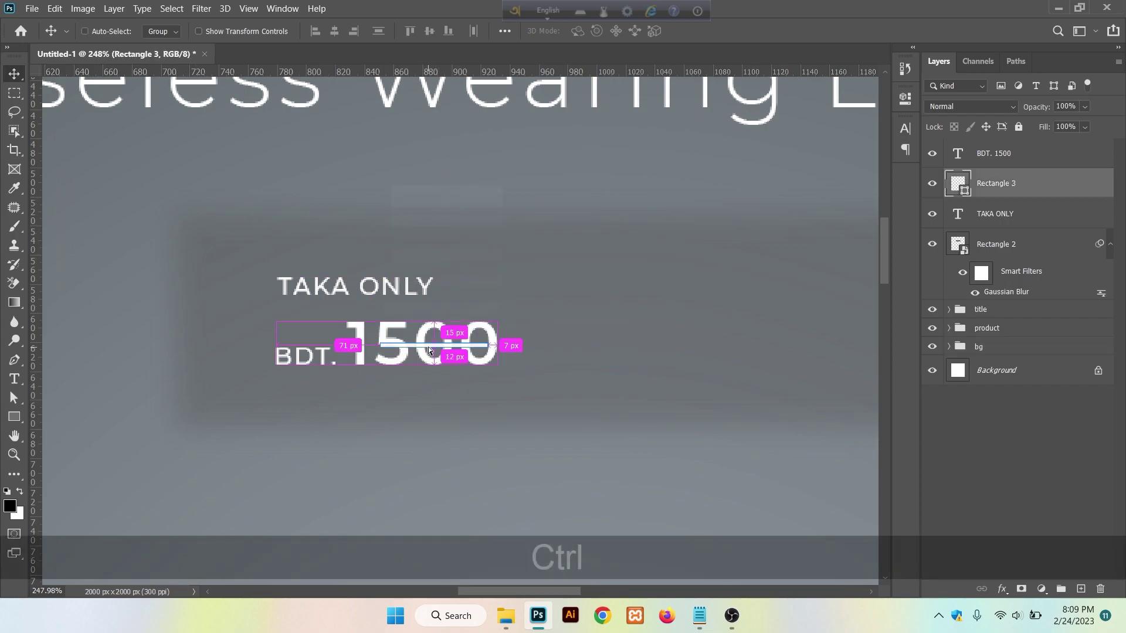
Stretch the strikethrough line to about 149% width so it spans all of 1500, and nudge it slightly left.
key("ctrl+t")
scroll(477, 348, "up", 5)
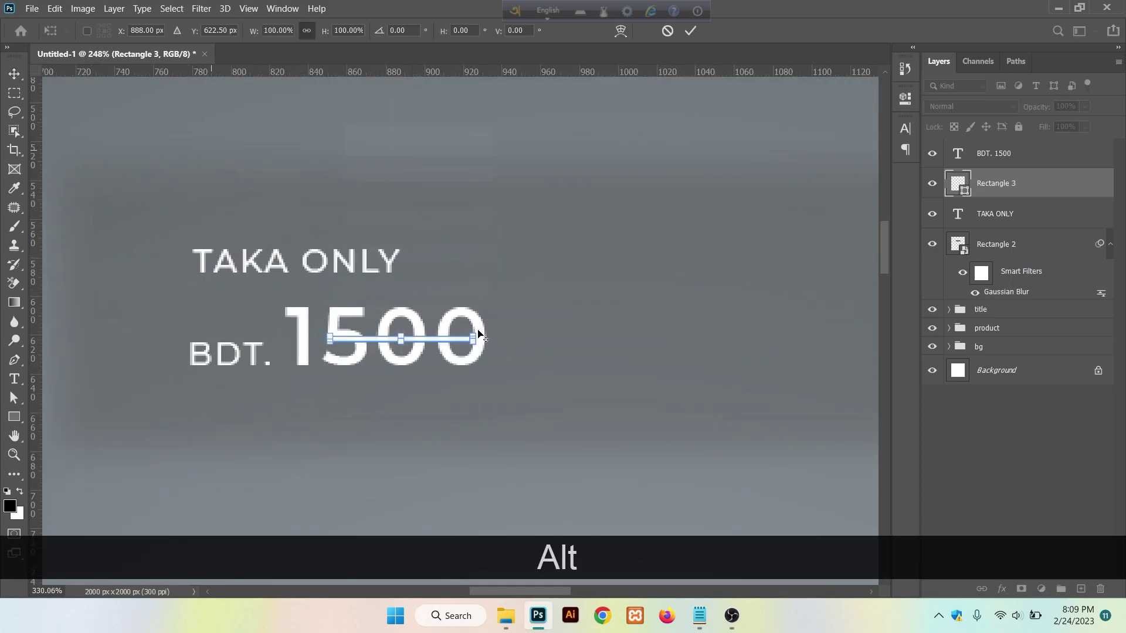
left_click_drag(475, 346, 519, 346)
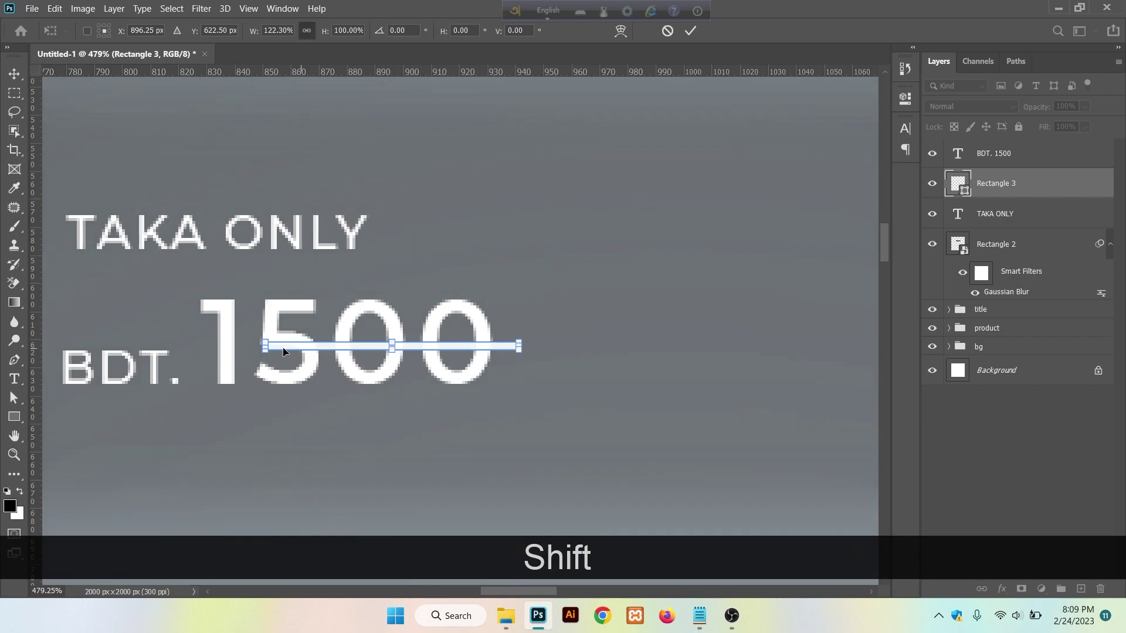
left_click_drag(265, 347, 209, 340)
scroll(296, 363, "down", 5)
scroll(299, 362, "down", 1)
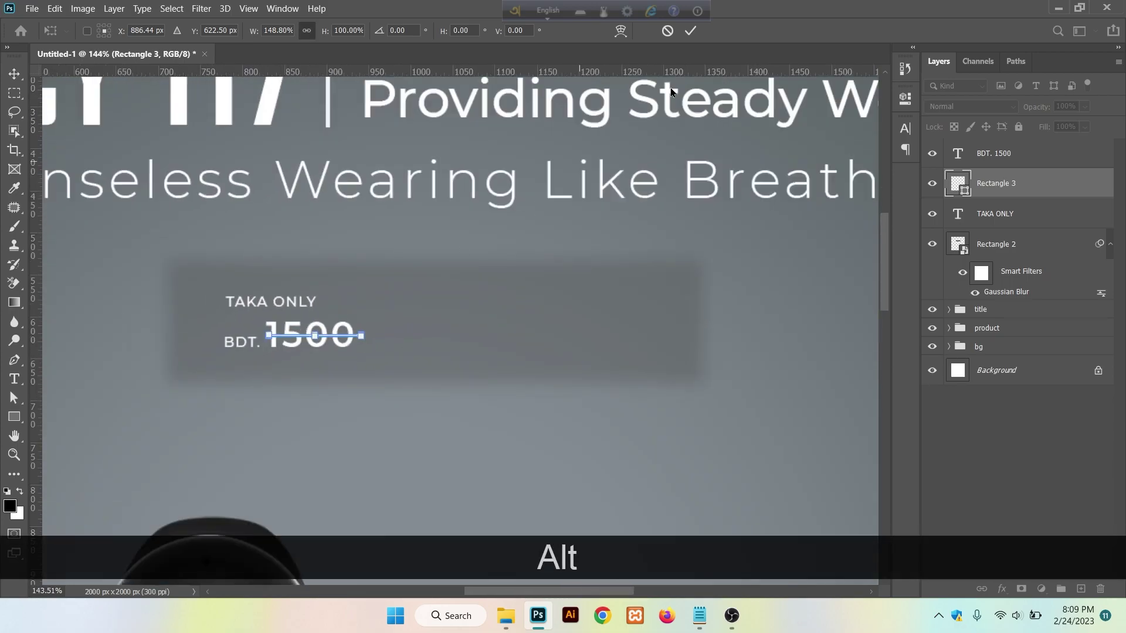
left_click(685, 33)
key("Left")
key("Left")
key("Left")
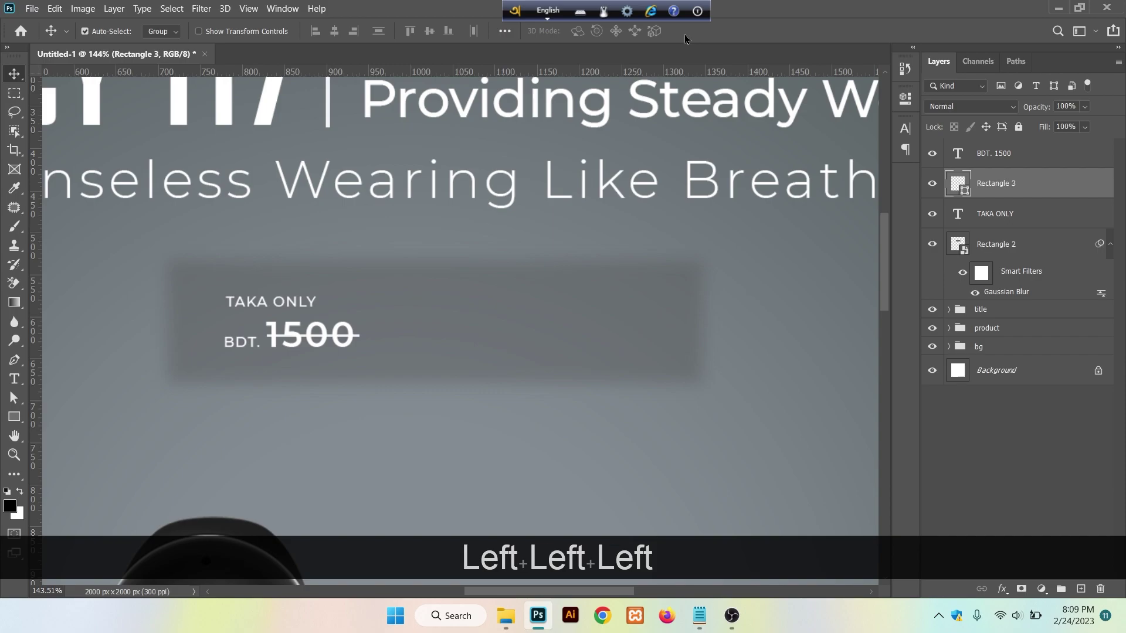
Group the BDT. 1500 text, its strikethrough line and the TAKA ONLY text, and name the group "previous price".
scroll(490, 348, "down", 3)
scroll(490, 348, "down", 1)
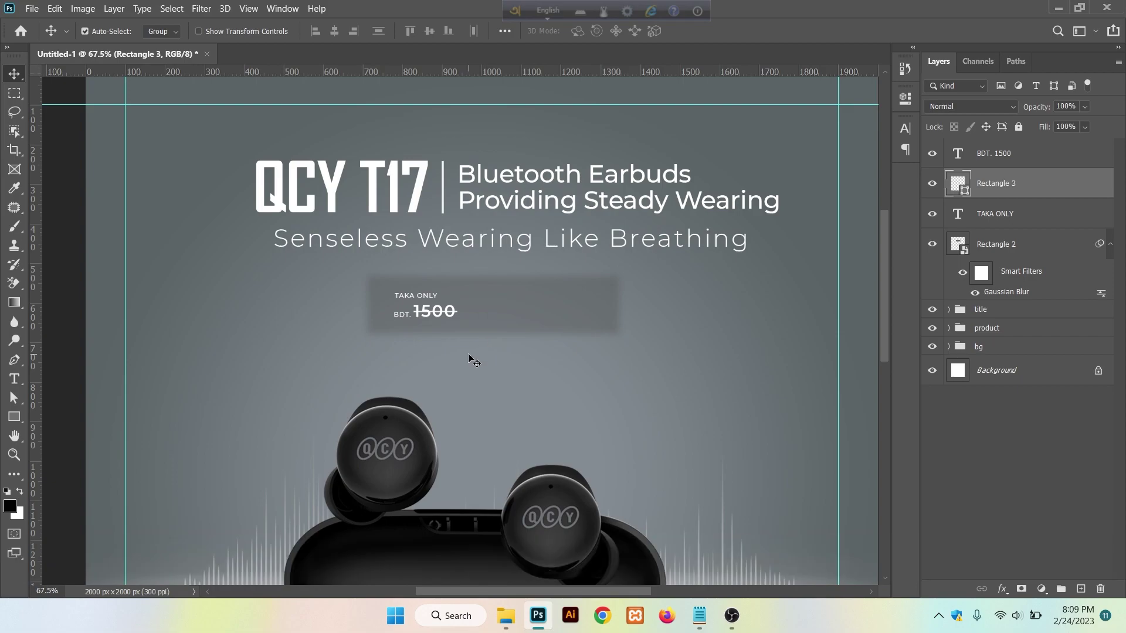
scroll(472, 357, "up", 3)
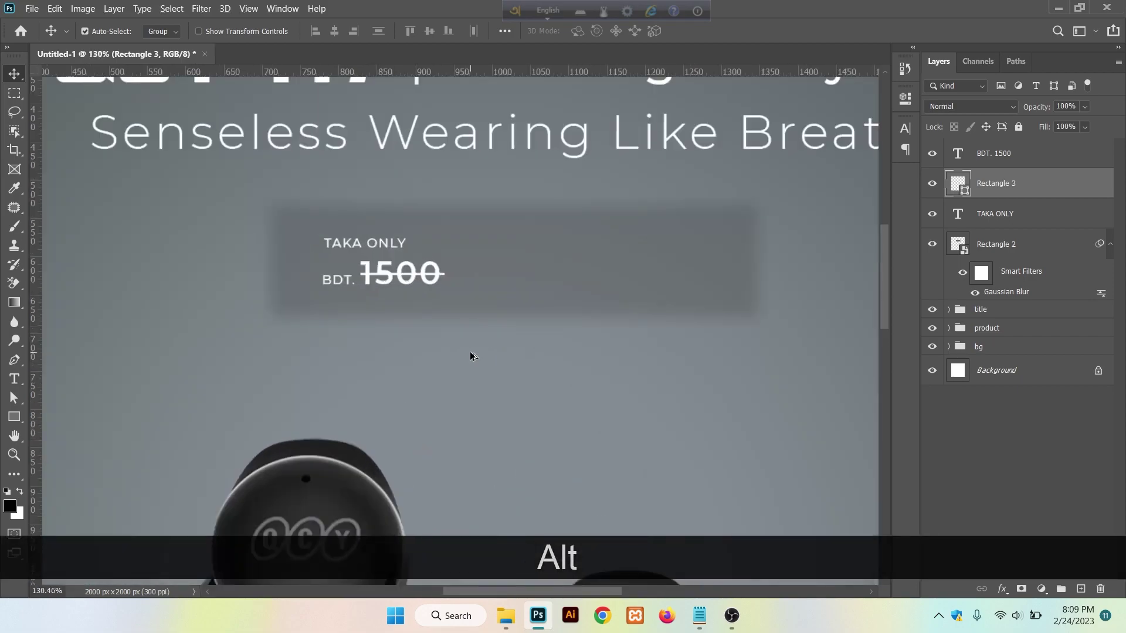
scroll(473, 356, "up", 1)
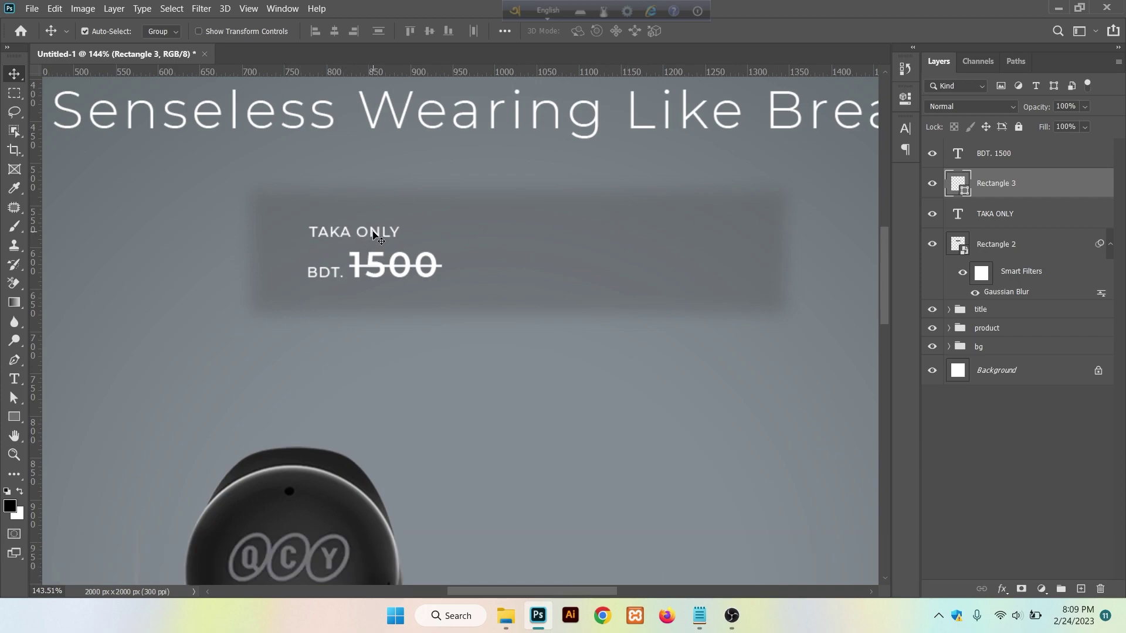
left_click(1004, 157)
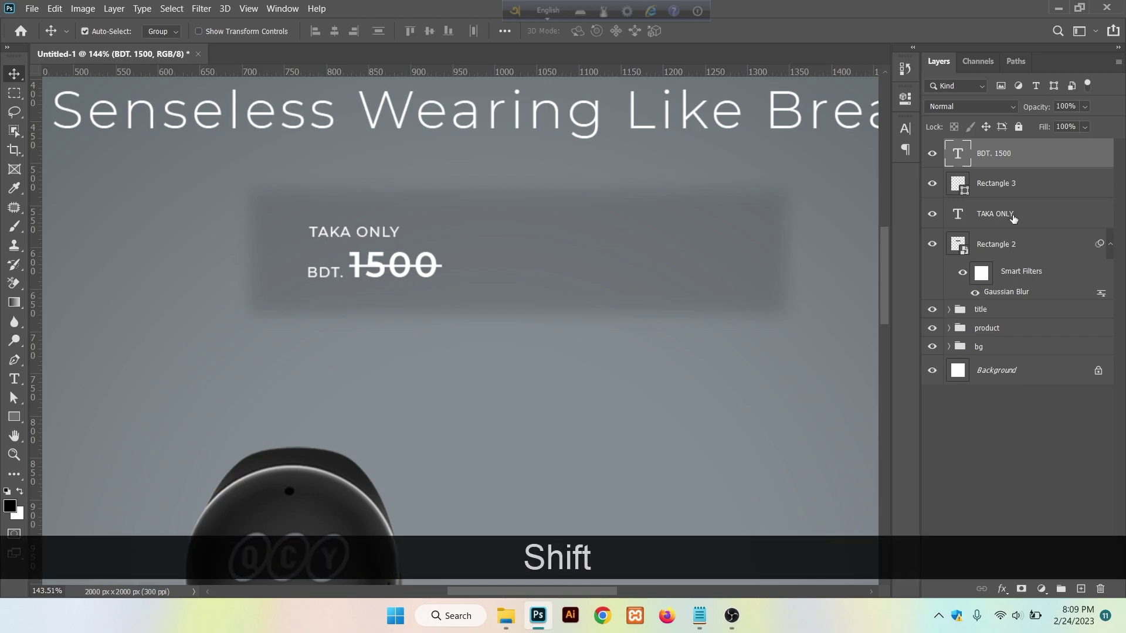
left_click(1013, 218, "shift")
key("ctrl+shift+g")
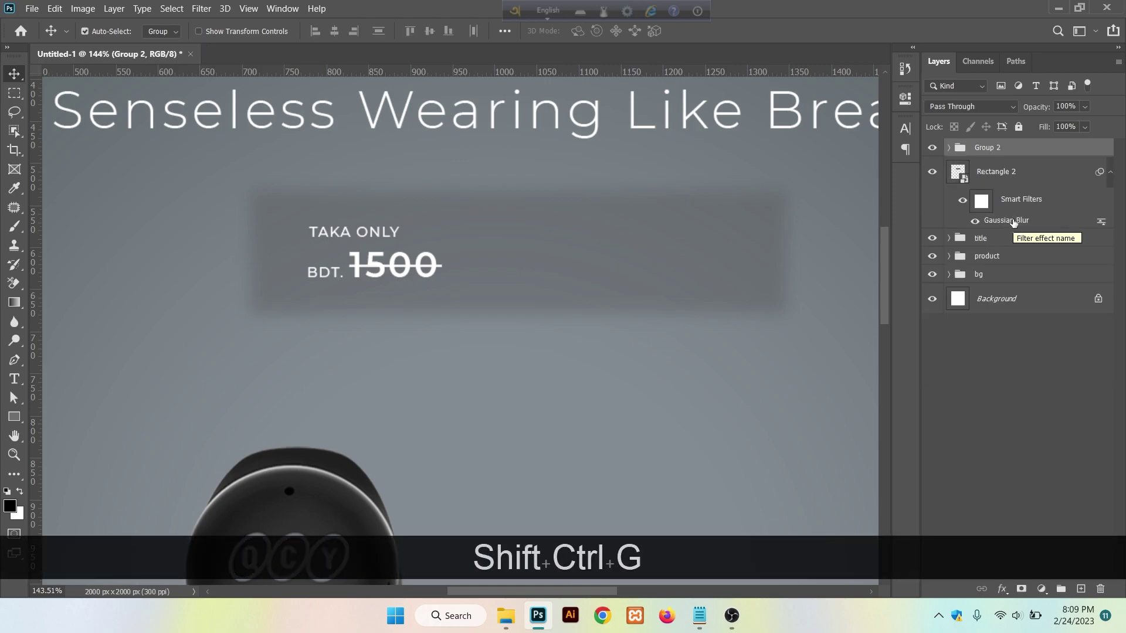
double_click(987, 148)
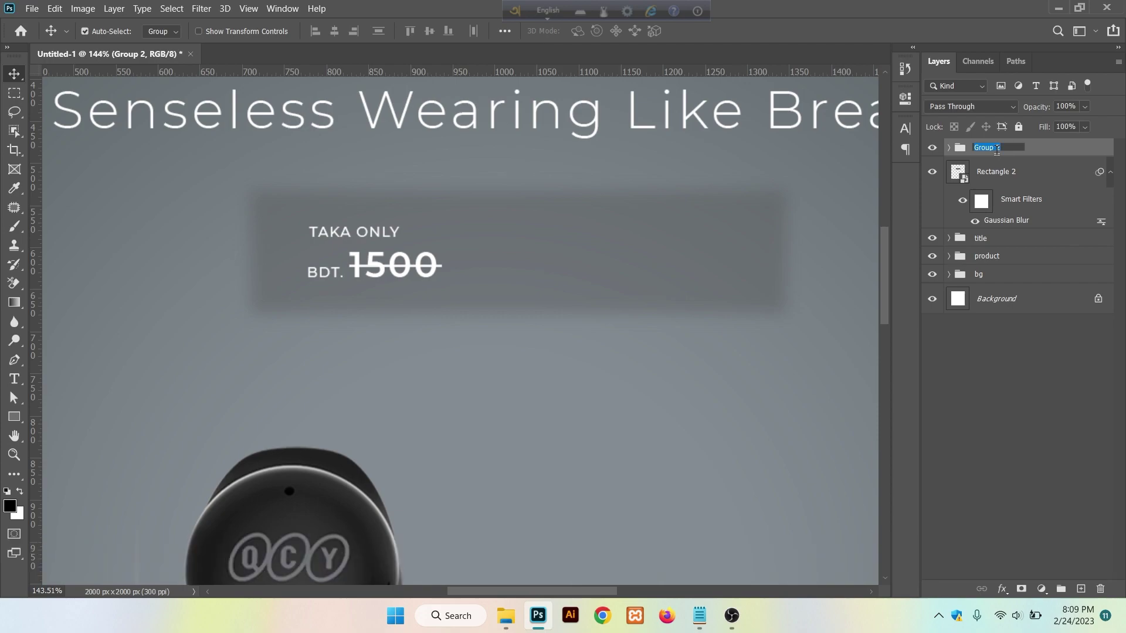
type("prev")
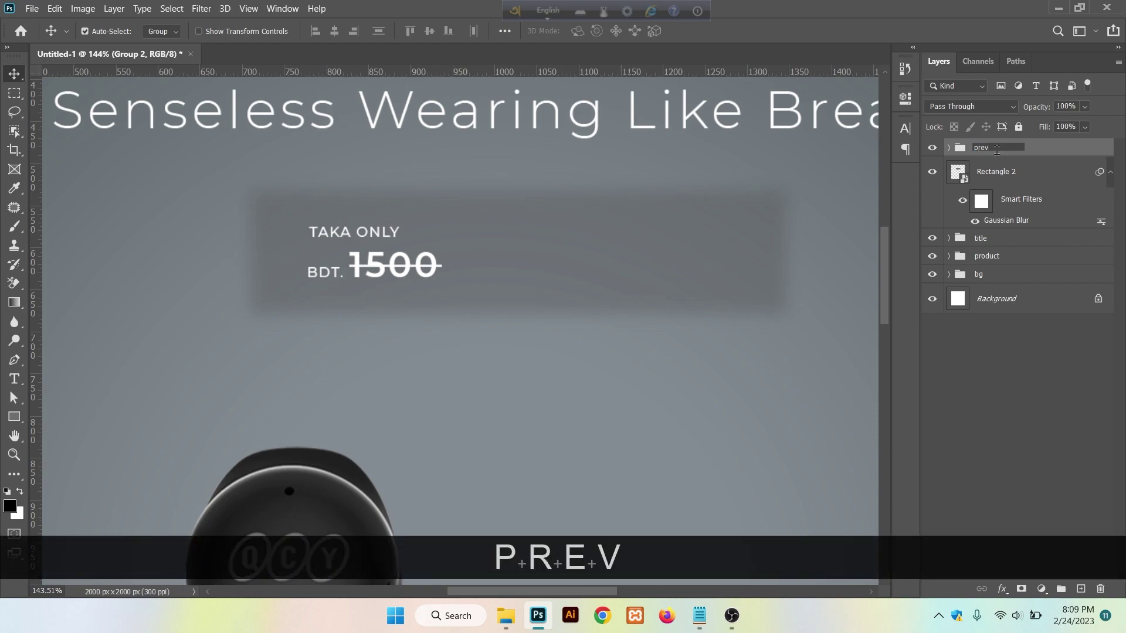
type("ious ")
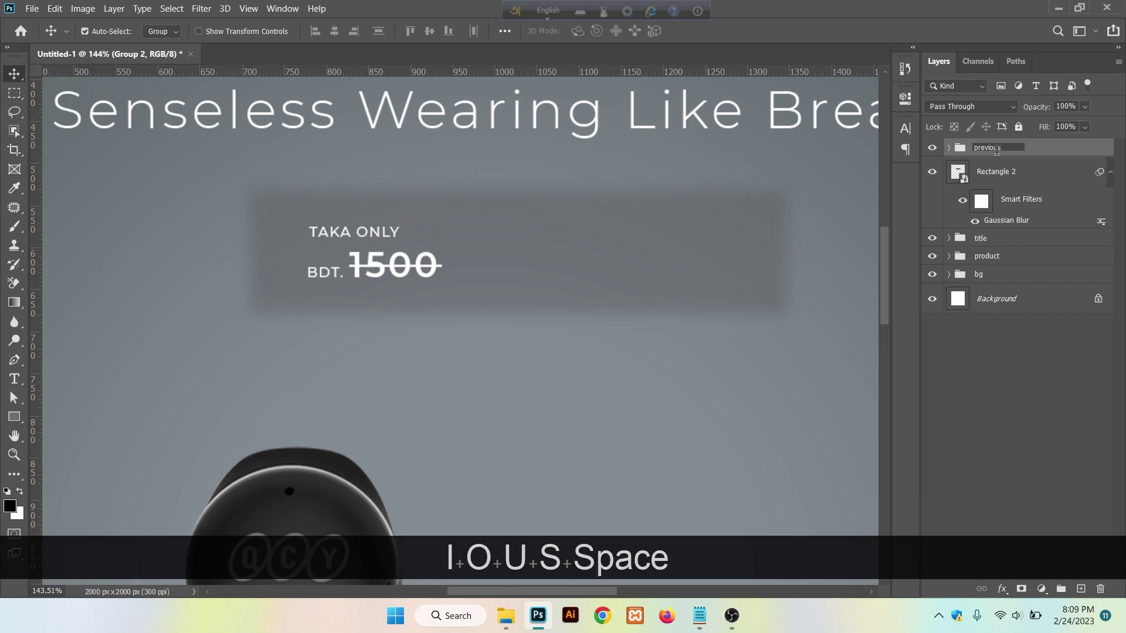
type("price")
key("Return")
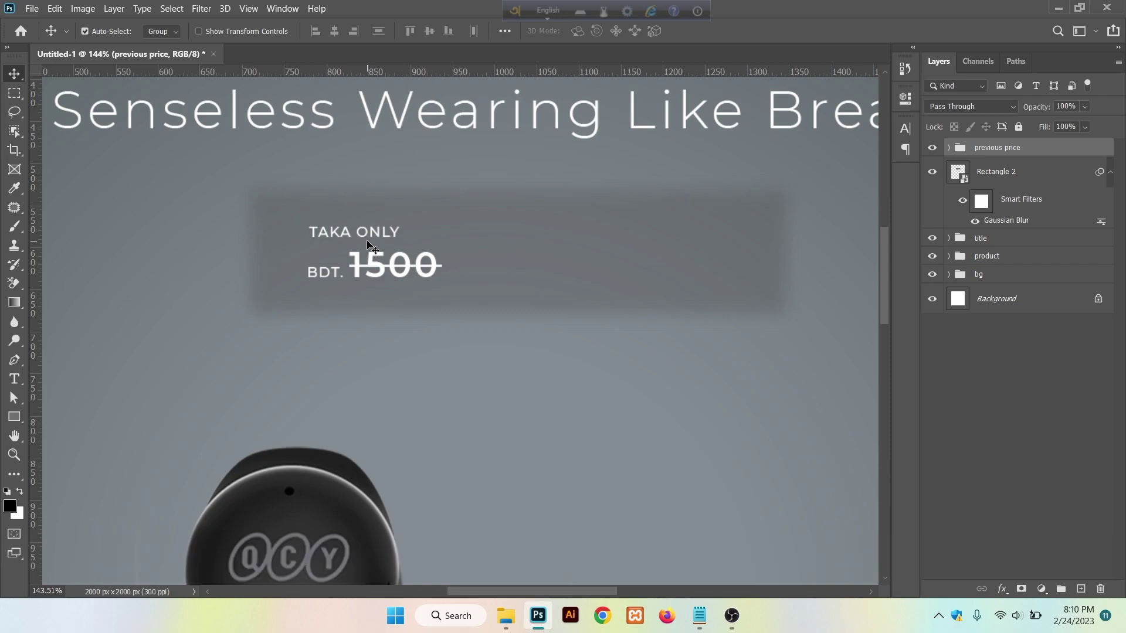
Add a second TAKA ONLY text in the right half of the blurred rectangle, level with the first TAKA ONLY.
left_click(14, 379)
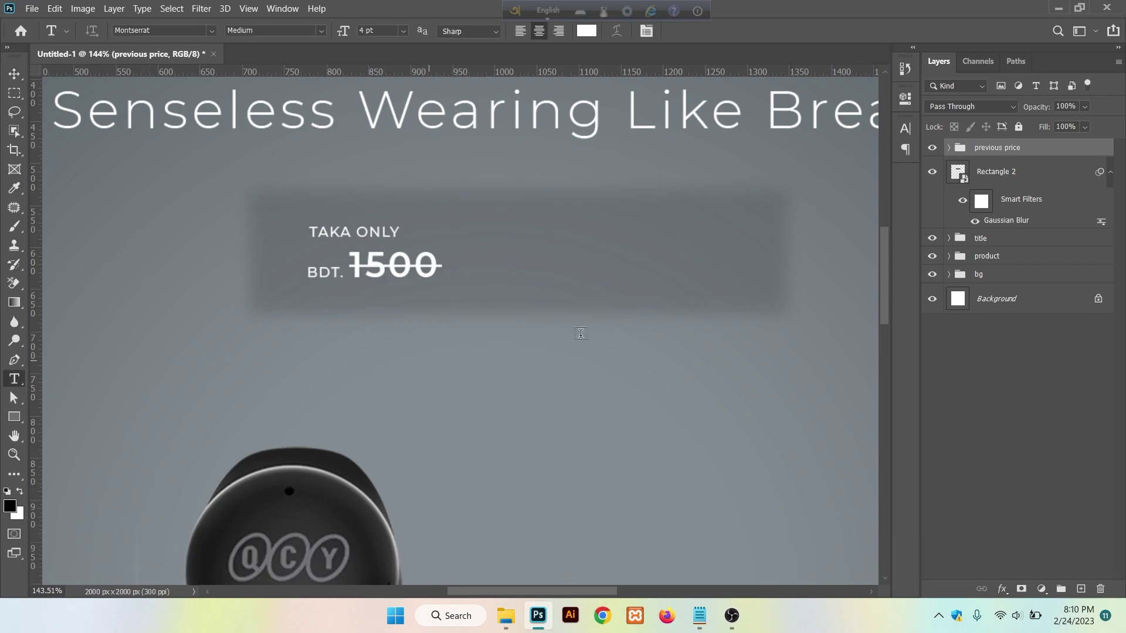
left_click(607, 254)
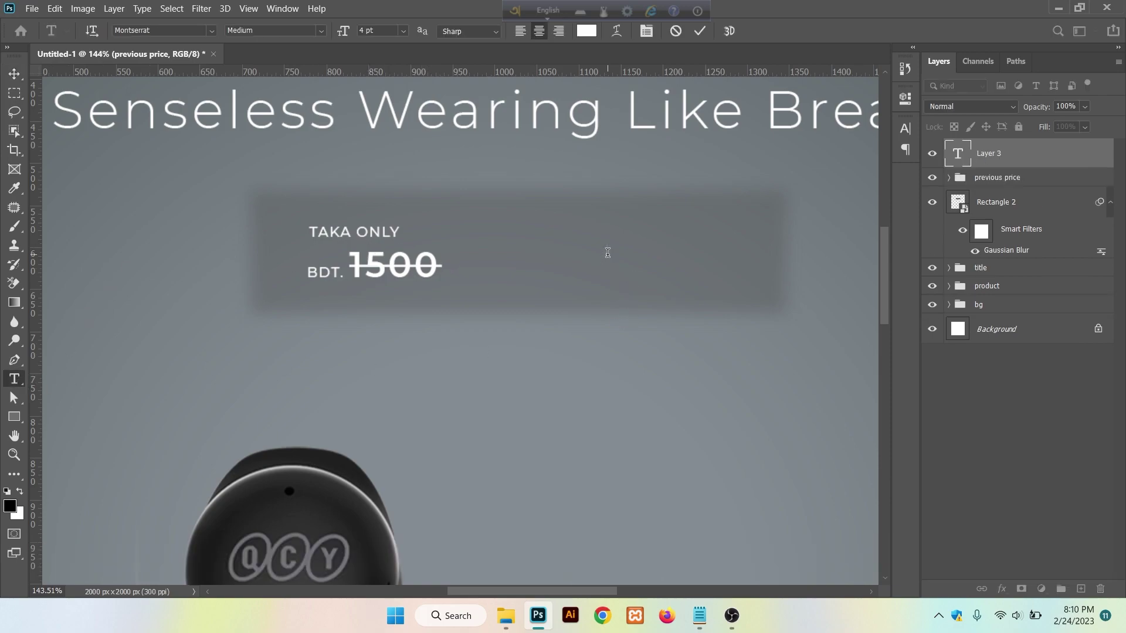
type("TAKA")
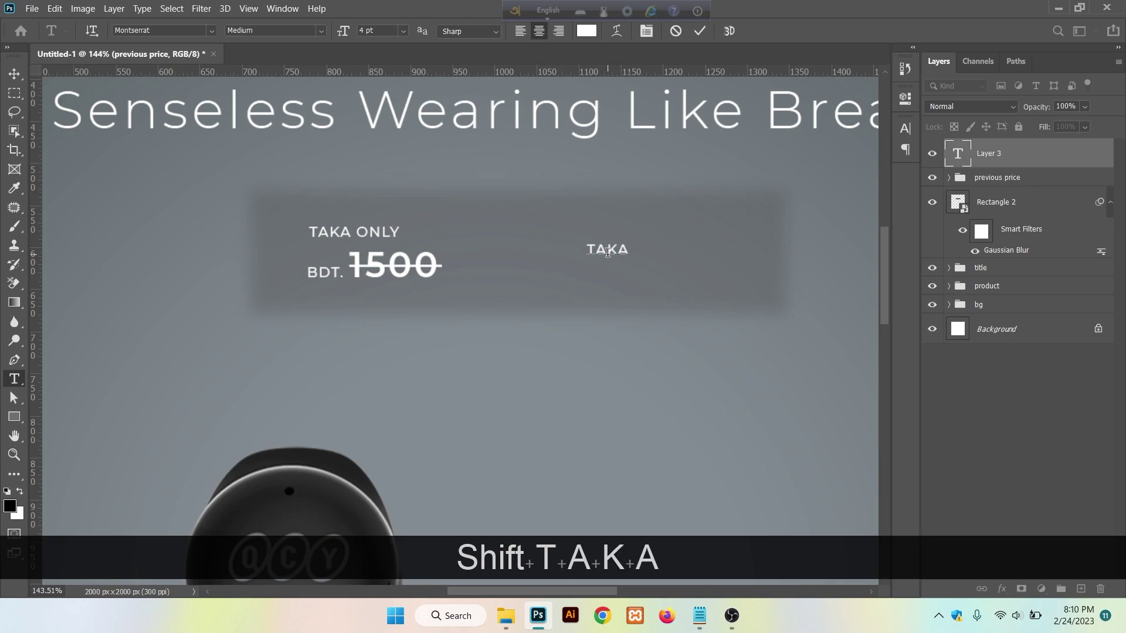
type(" ONL")
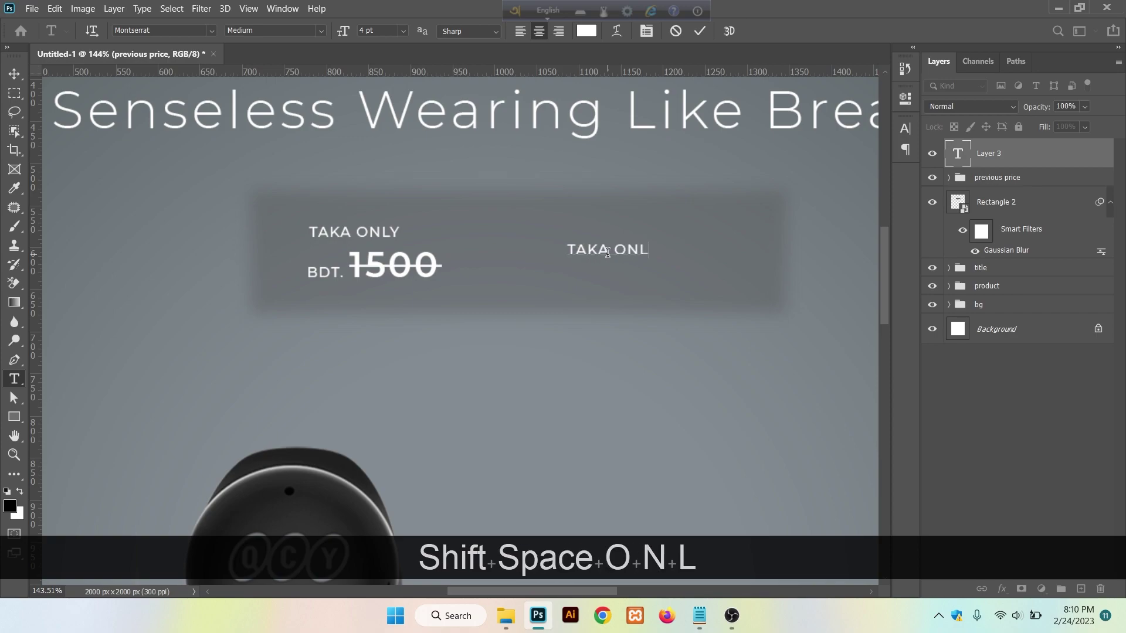
type("Y")
left_click(699, 31)
left_click(910, 134)
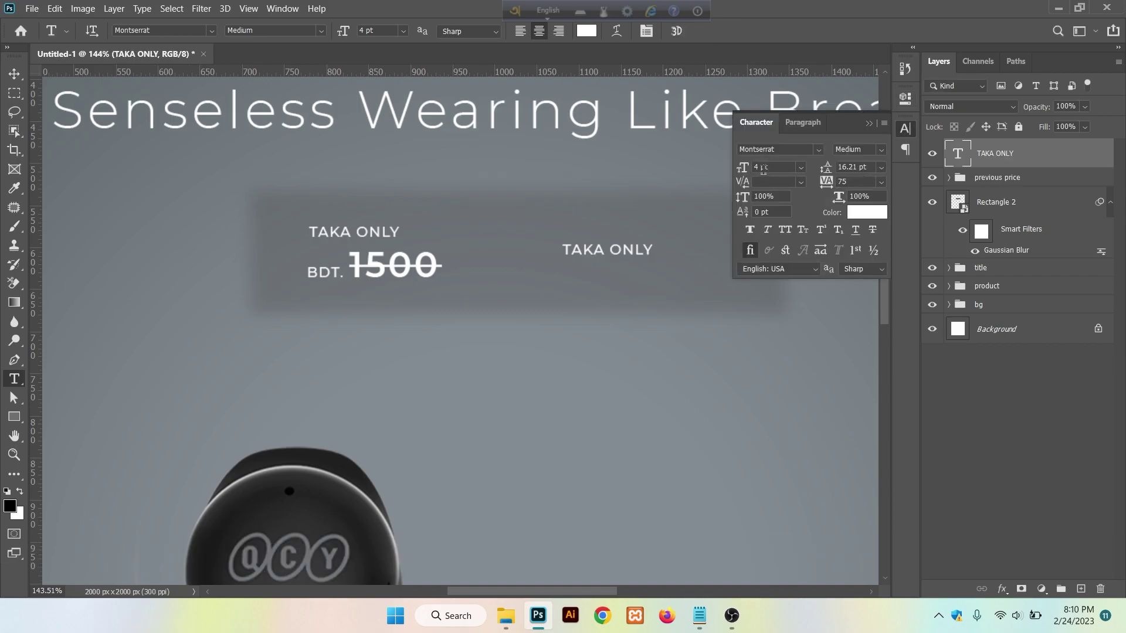
left_click(868, 123)
key("v")
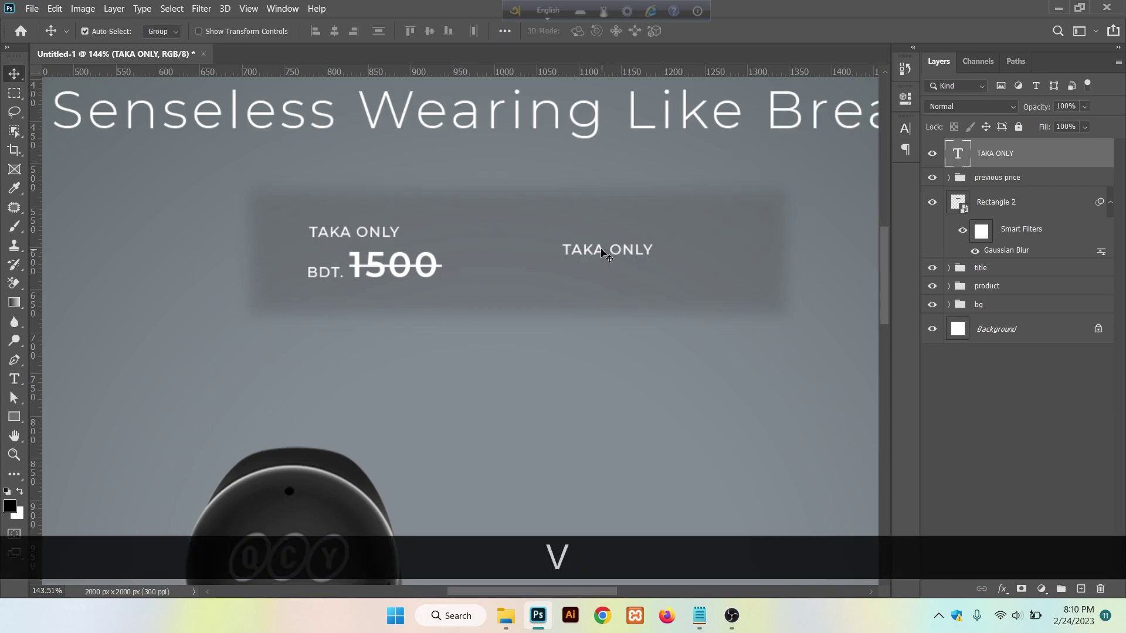
left_click_drag(602, 246, 608, 234)
Add the text "BDT. 1400" on the blurred rectangle, level with the struck-through old price.
left_click(14, 379)
left_click(530, 276)
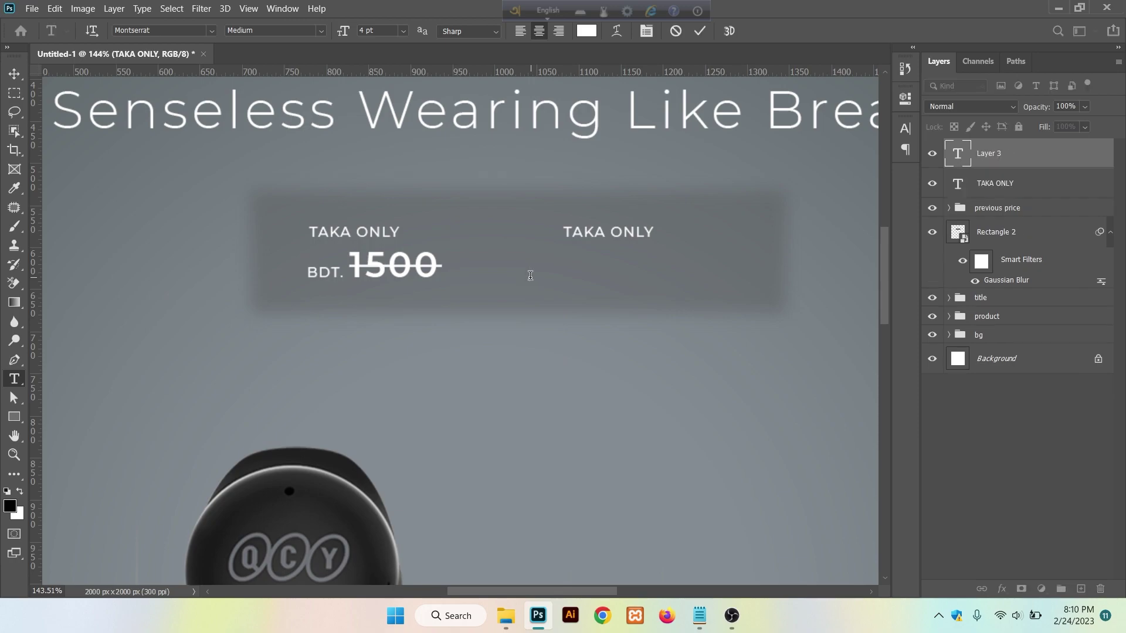
type("BDT")
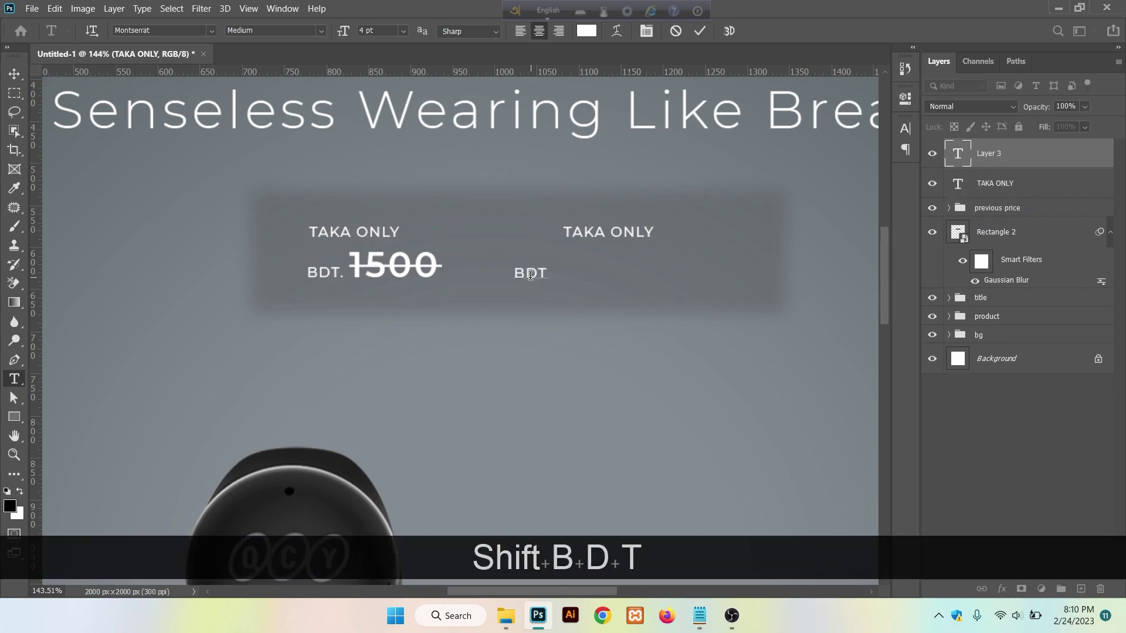
type(".")
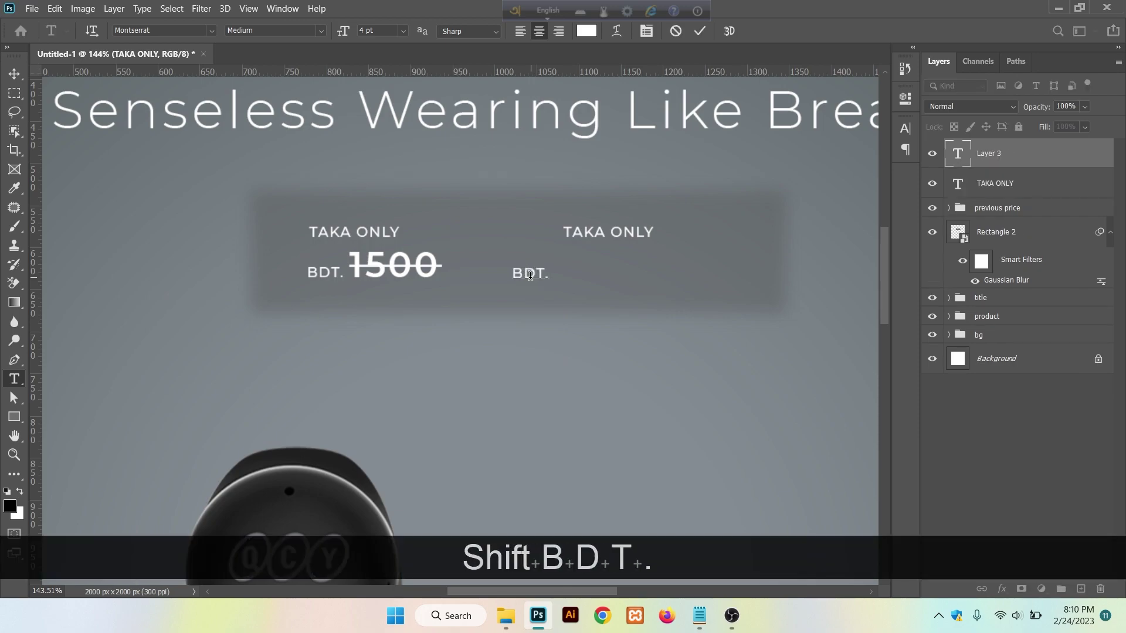
type(" 14")
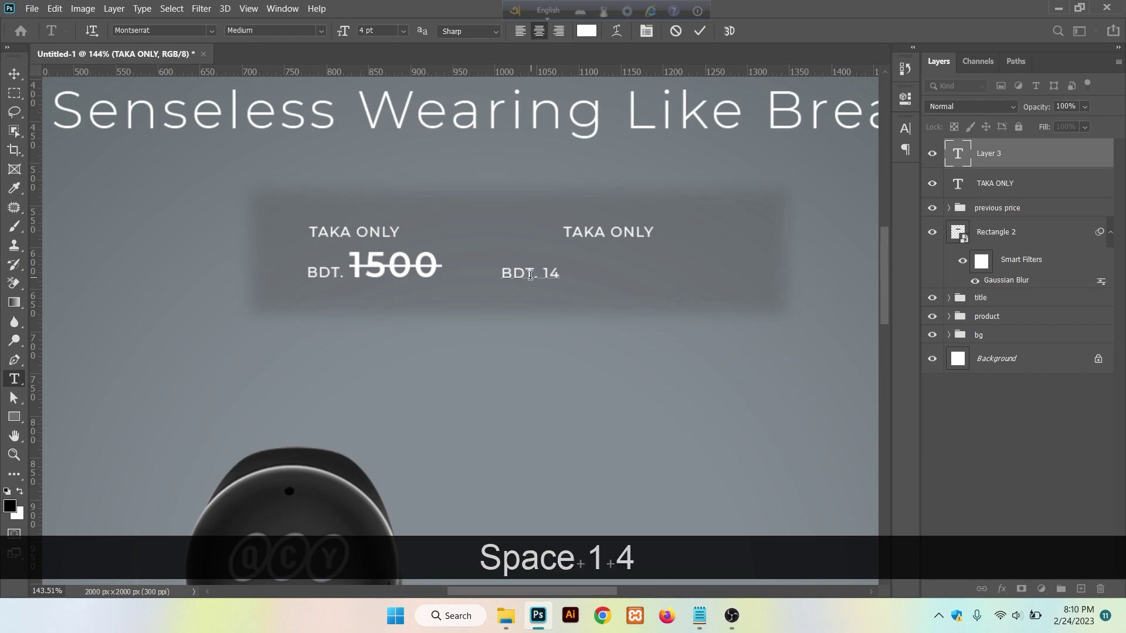
type("00")
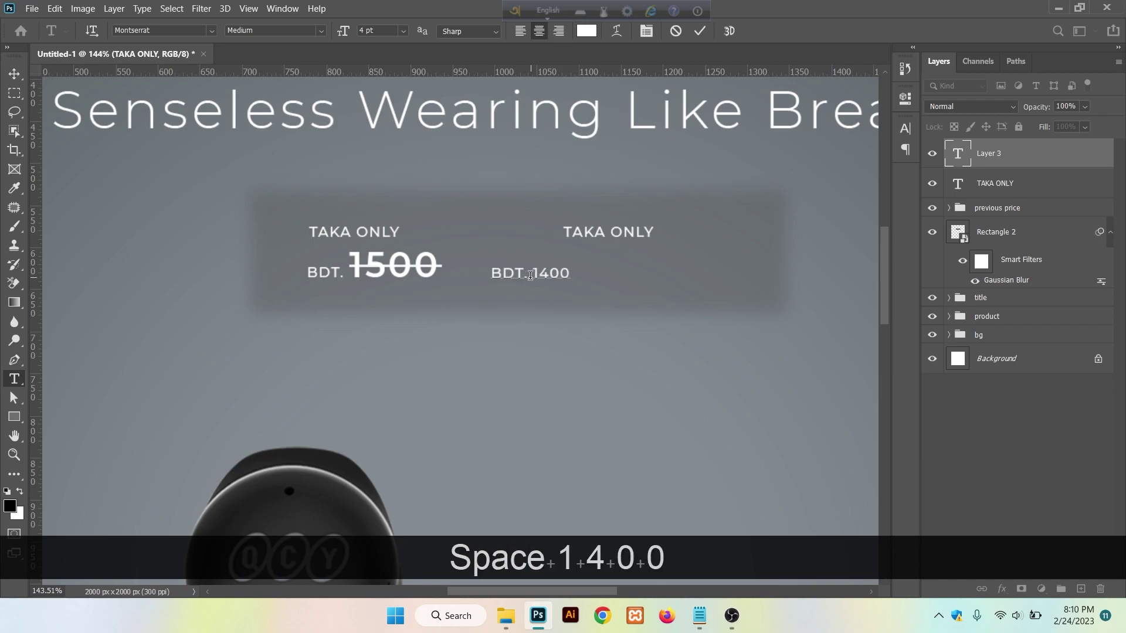
left_click(699, 32)
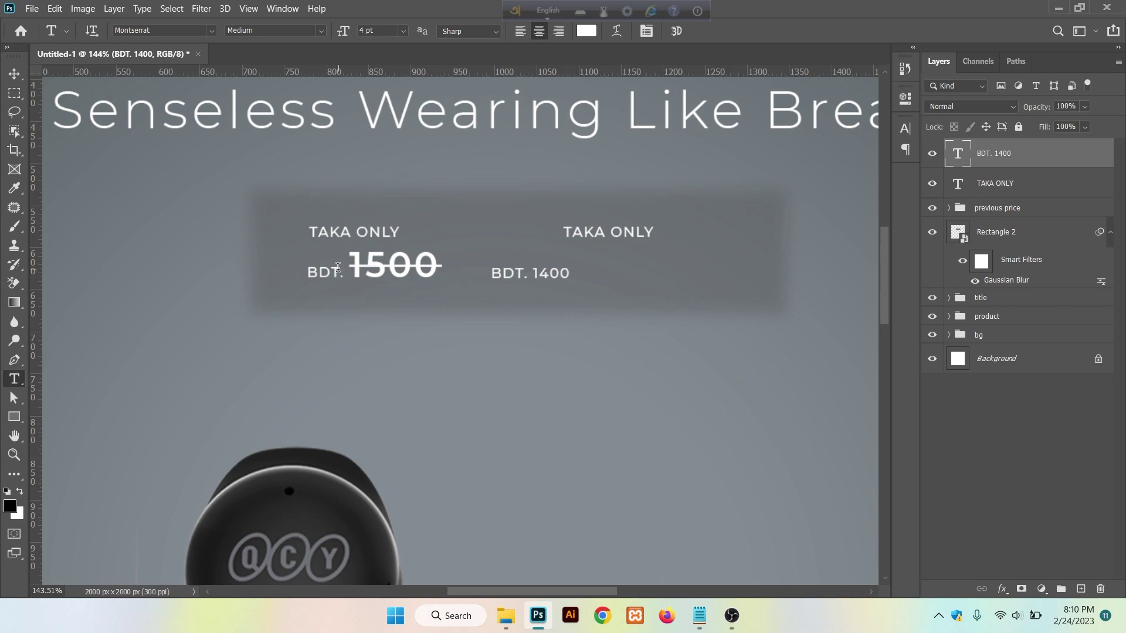
Set the digits 1400 to 10 pt SemiBold and move the BDT. 1400 text beneath the second TAKA ONLY.
left_click_drag(532, 275, 572, 274)
left_click(906, 131)
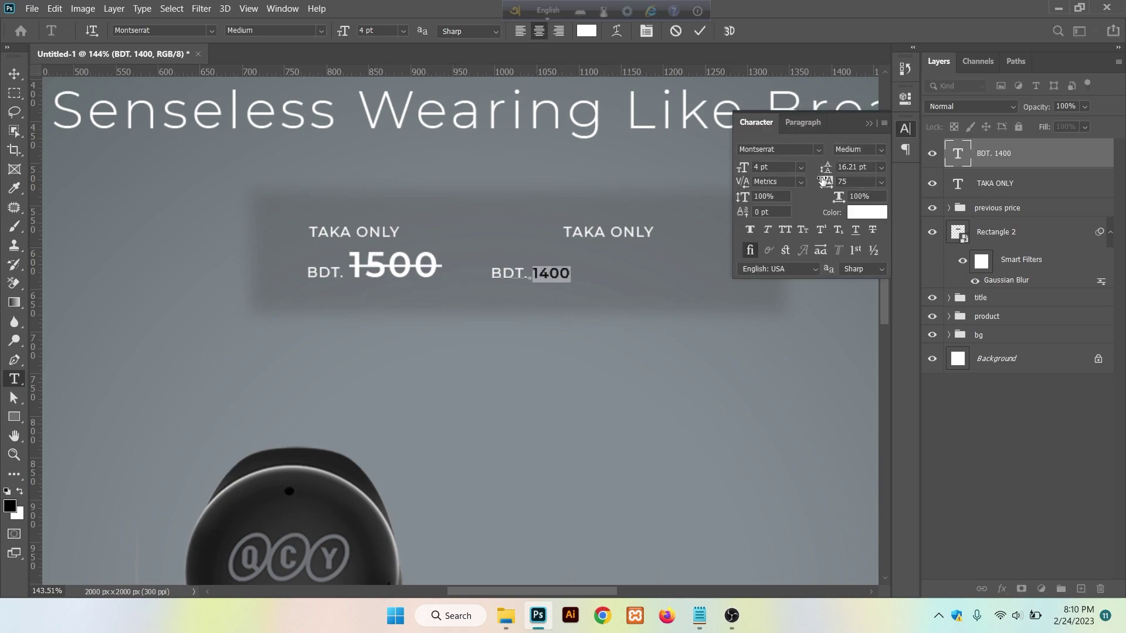
left_click(801, 168)
left_click(790, 233)
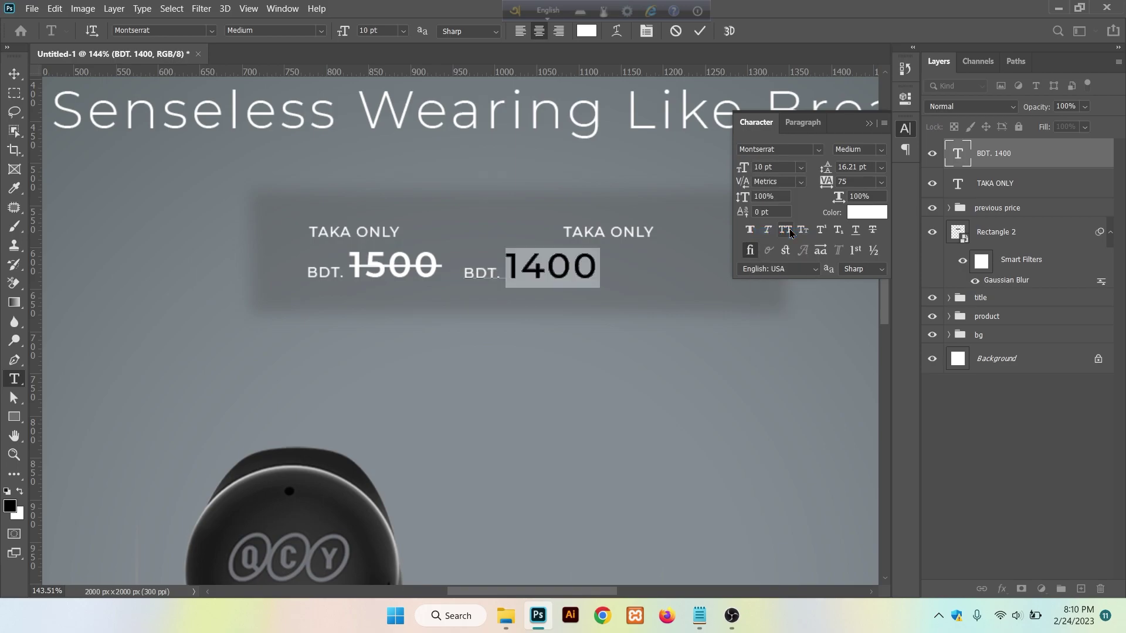
left_click(879, 154)
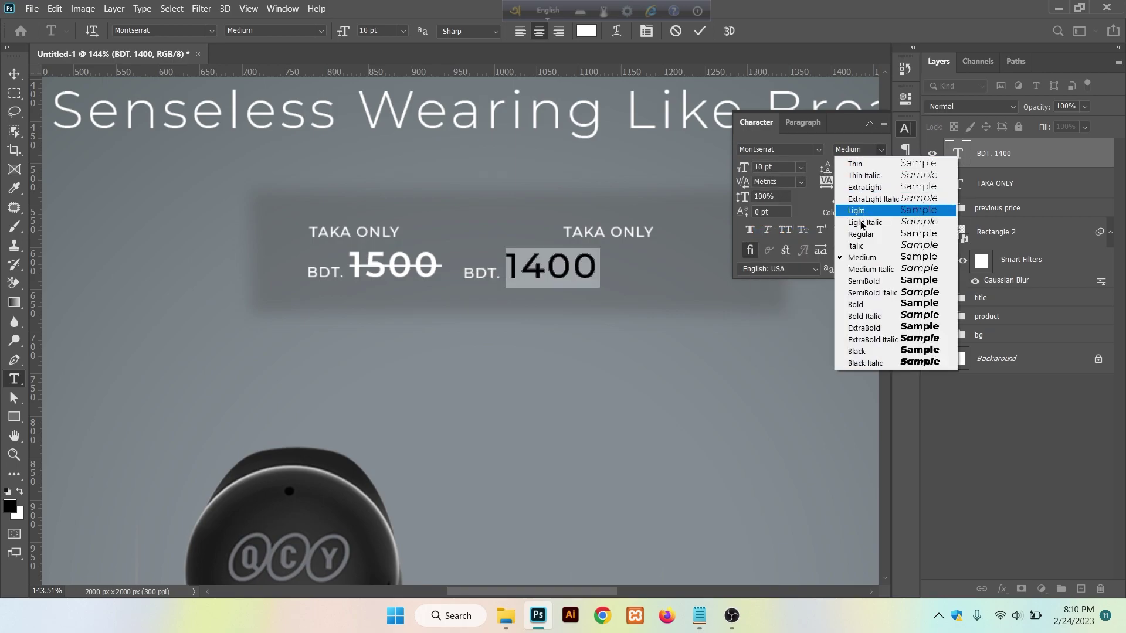
left_click(861, 280)
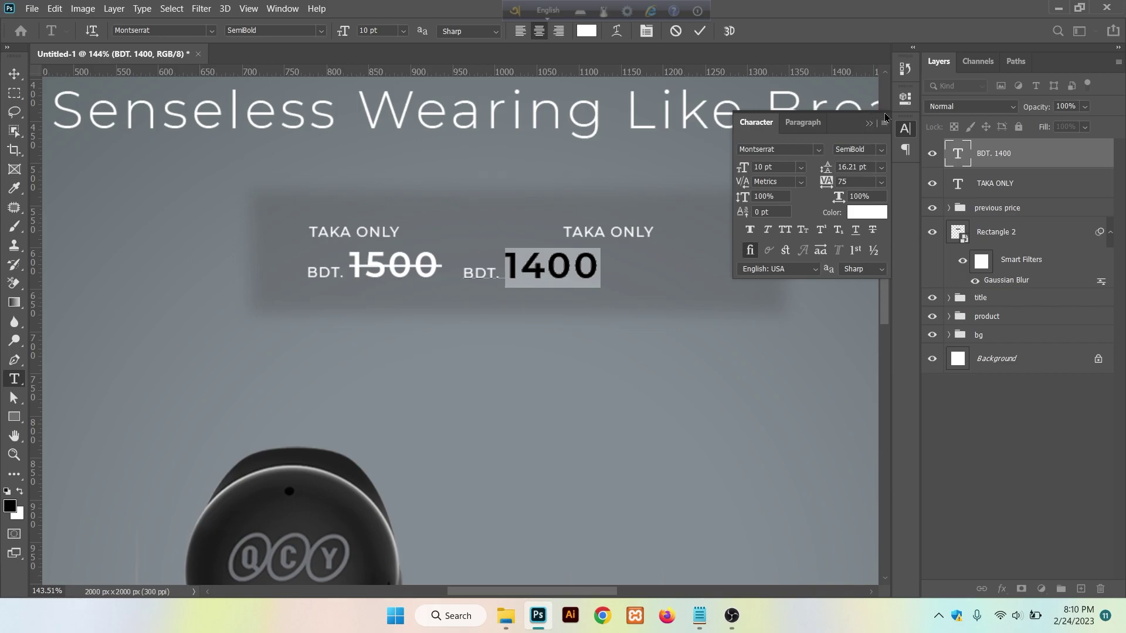
left_click(870, 126)
left_click(14, 74)
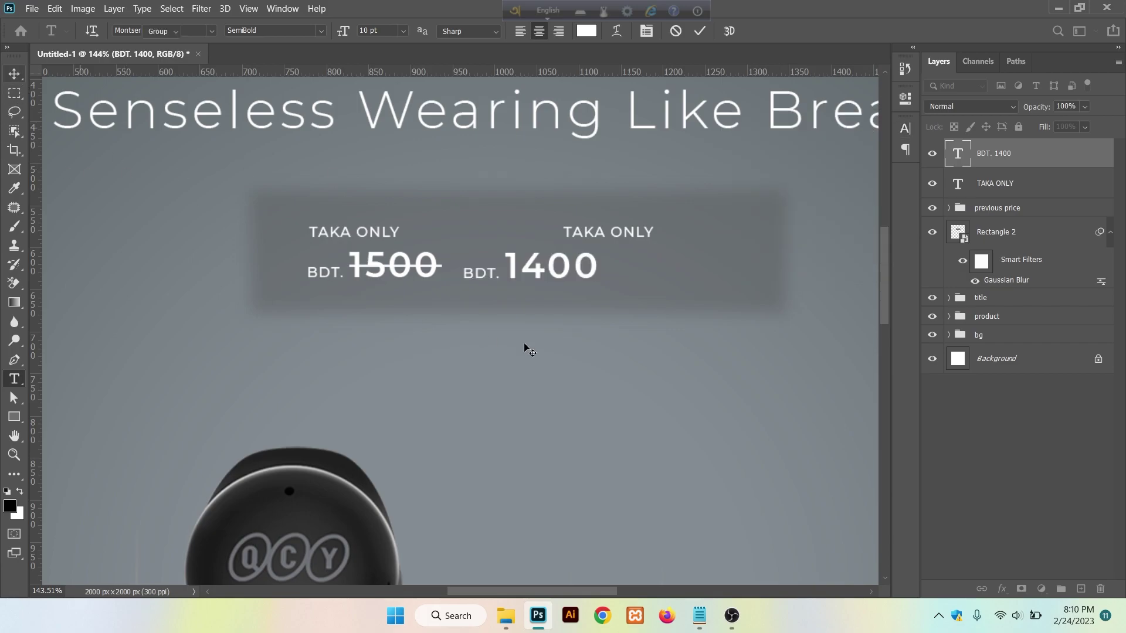
left_click_drag(539, 273, 640, 268)
Group the BDT. 1400 text with the second TAKA ONLY text and name the group "new price".
scroll(483, 401, "down", 3)
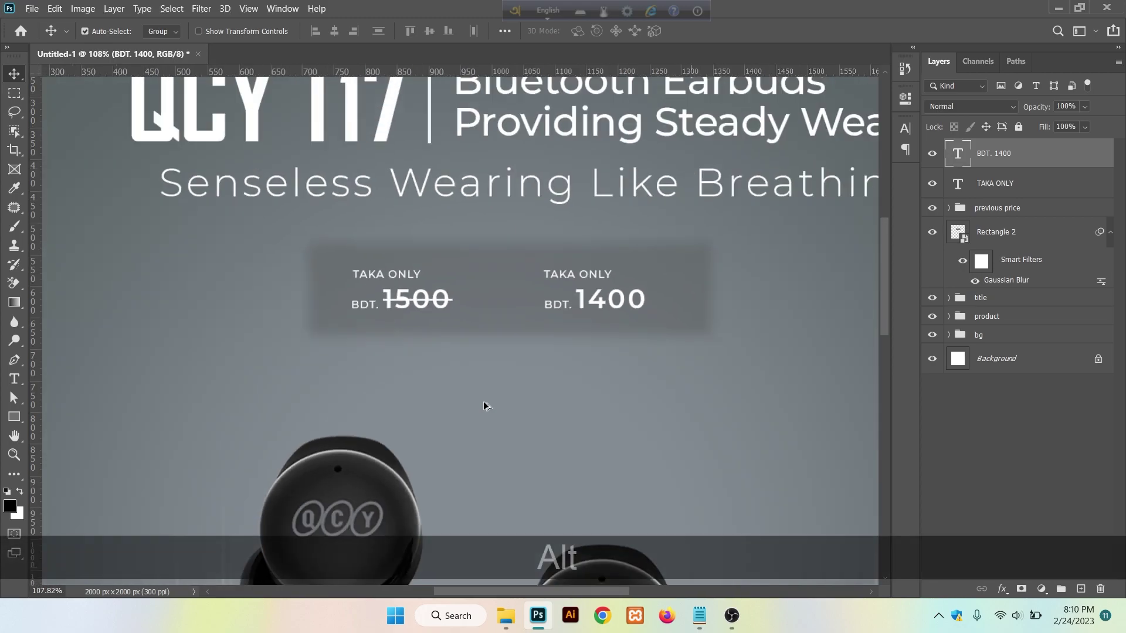
key("ctrl")
left_click(1004, 186, "ctrl")
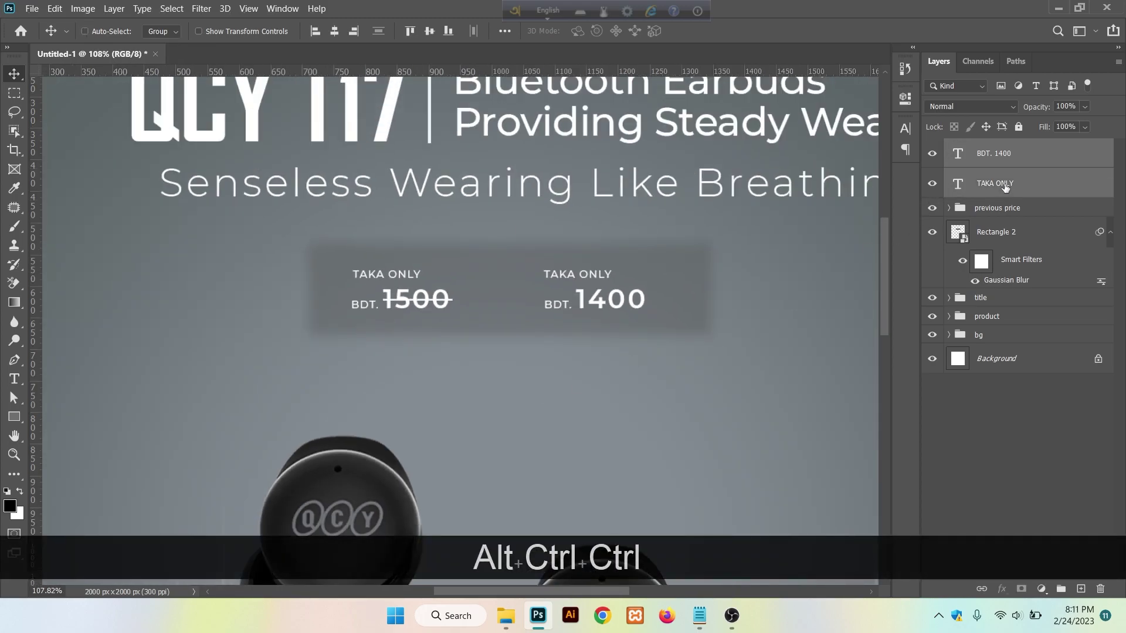
key("ctrl+g")
double_click(995, 148)
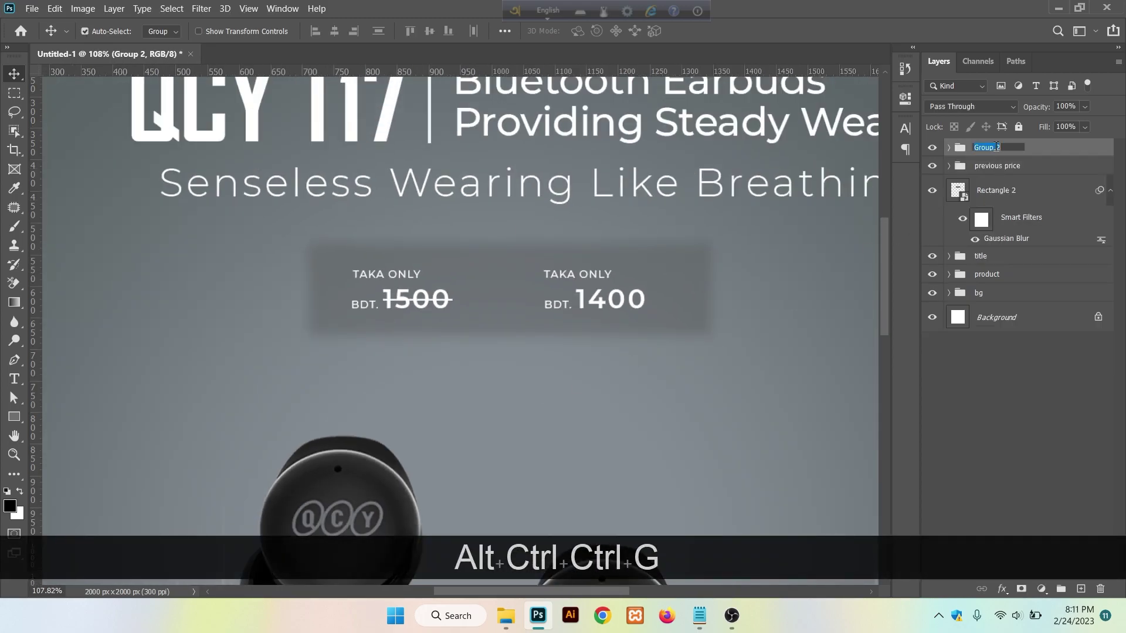
type("new price")
key("Return")
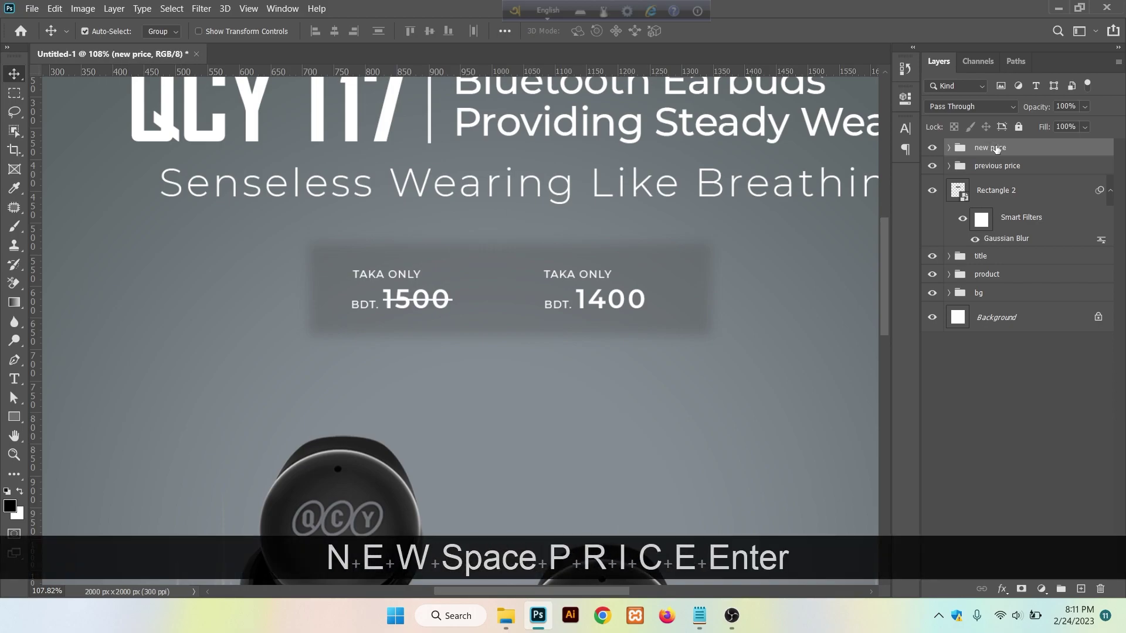
Fit the whole post in view and hide the guides to check the layout.
scroll(556, 404, "down", 3)
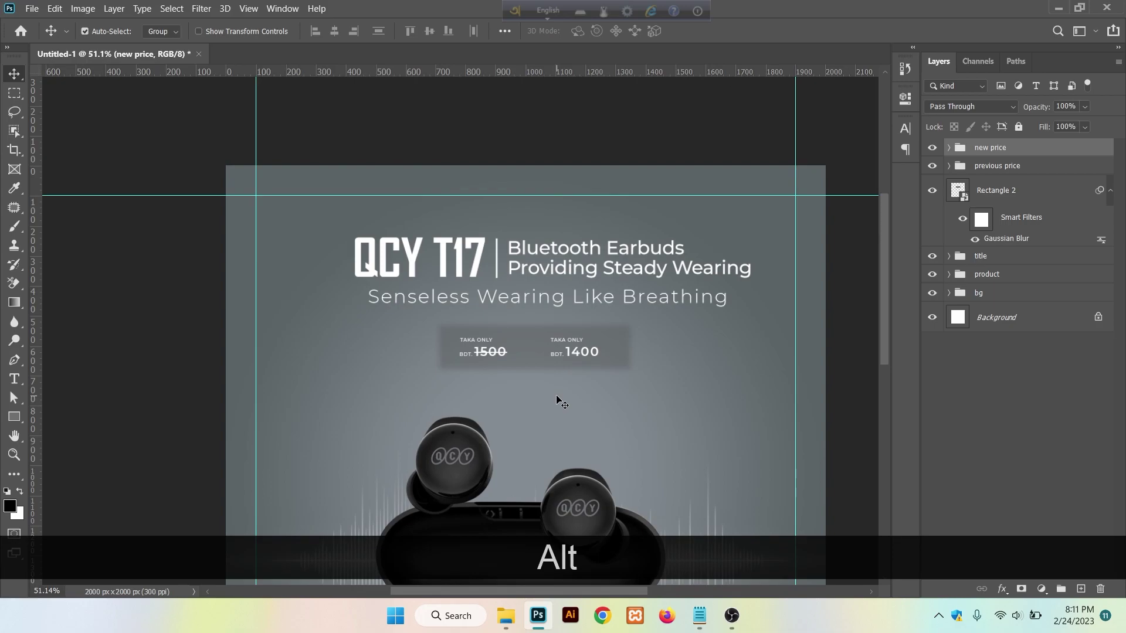
key("ctrl+0")
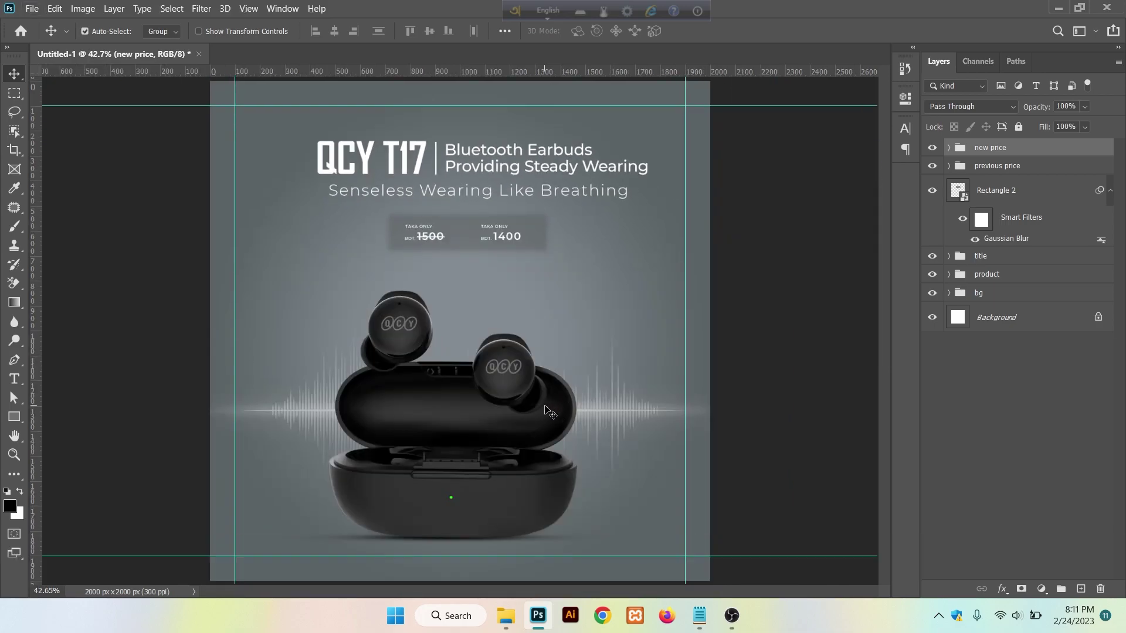
key("ctrl+h")
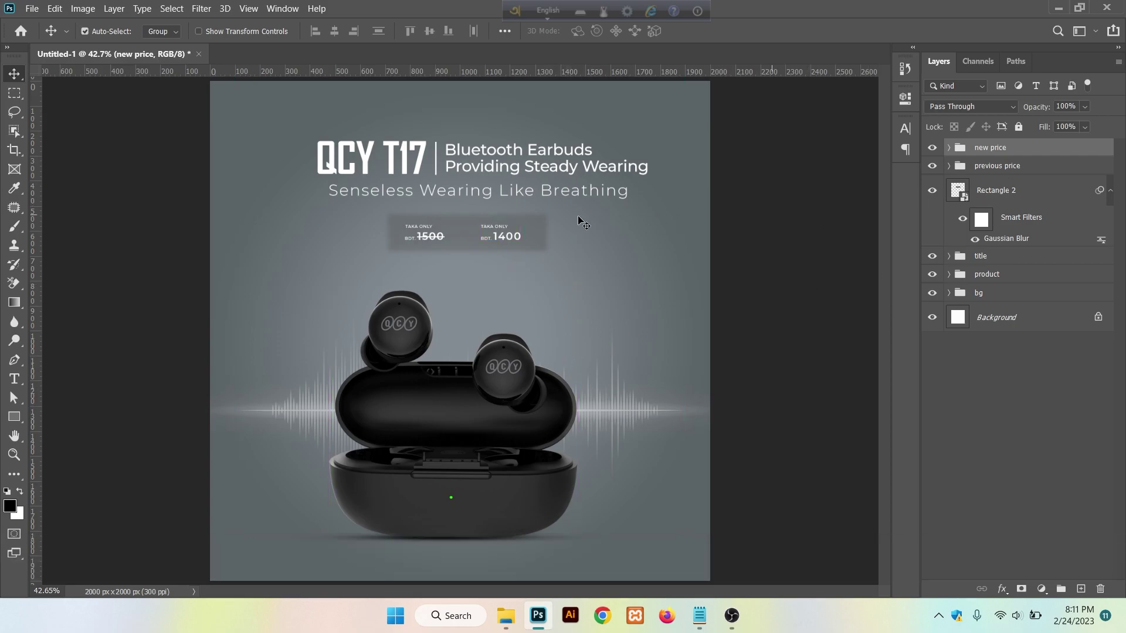
Nudge the new price group 50 px left, closer to the previous price.
scroll(472, 251, "up", 5, "alt")
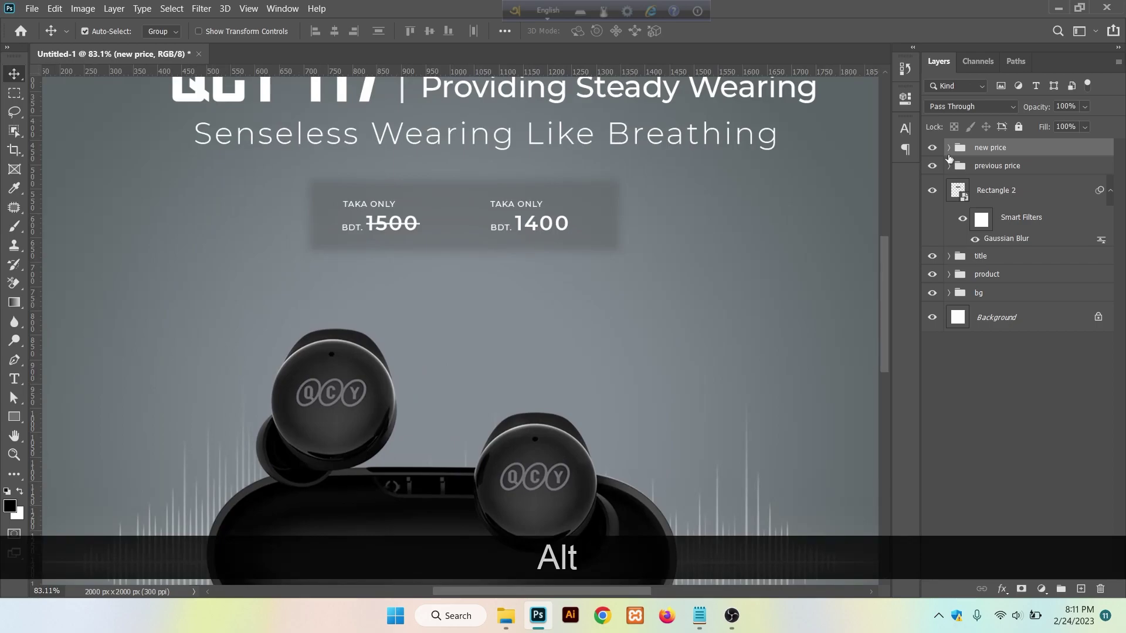
key("shift+Left")
key("shift+Left")
key("shift+Left")
key("shift+Left")
key("shift+Left")
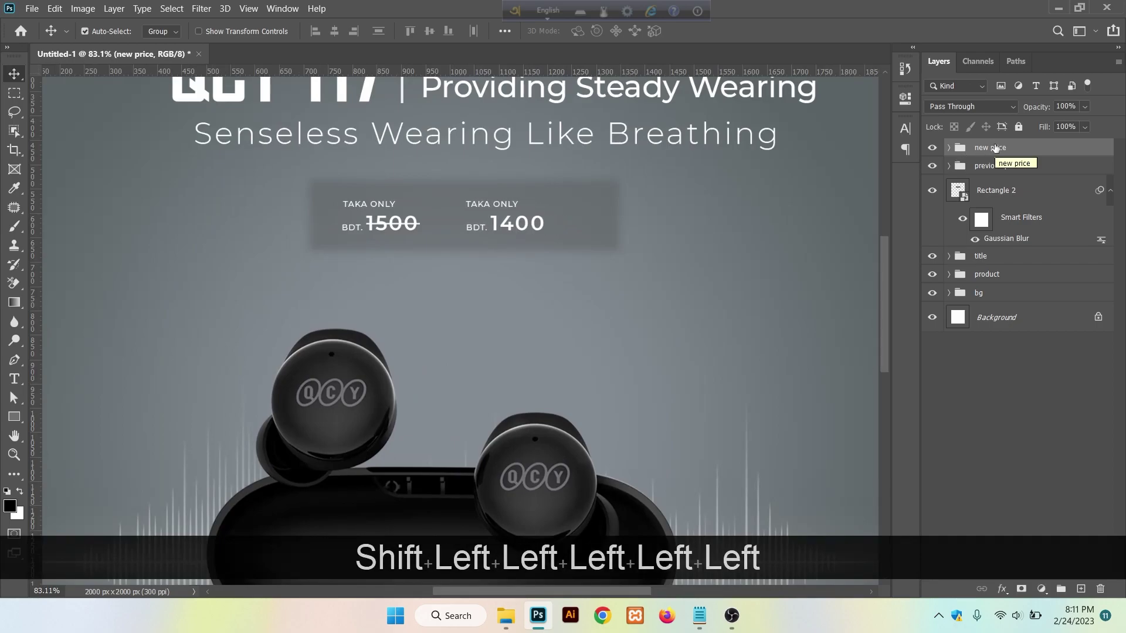
Nudge the new price group 10 px left and narrow the blurred rectangle by about 70 px from its right edge.
key("shift+Left")
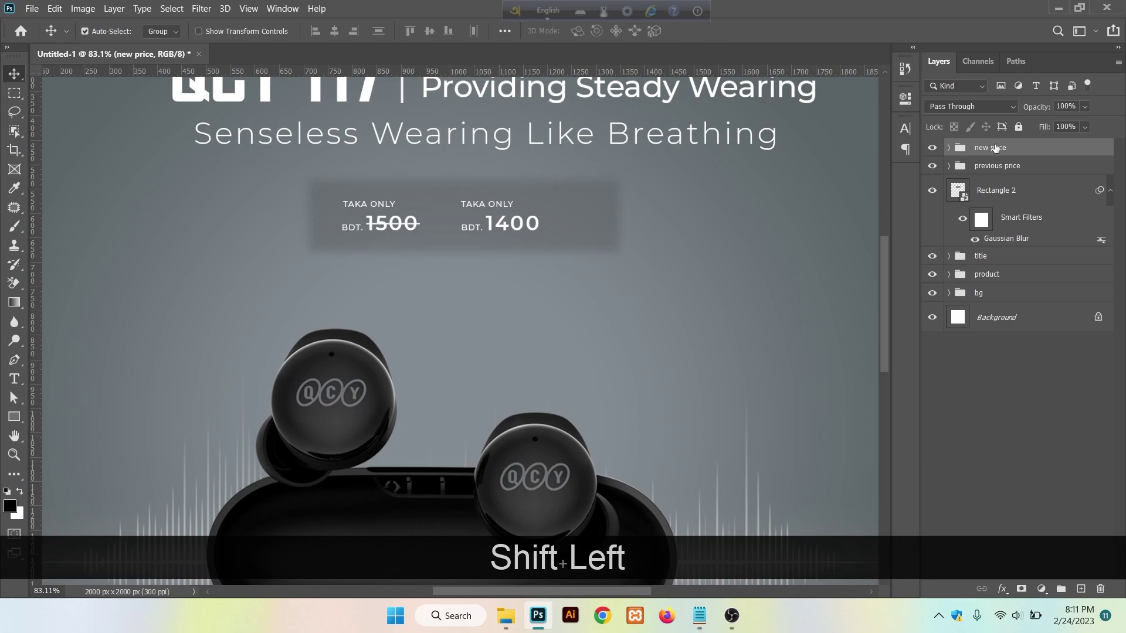
left_click(1012, 194)
key("ctrl+t")
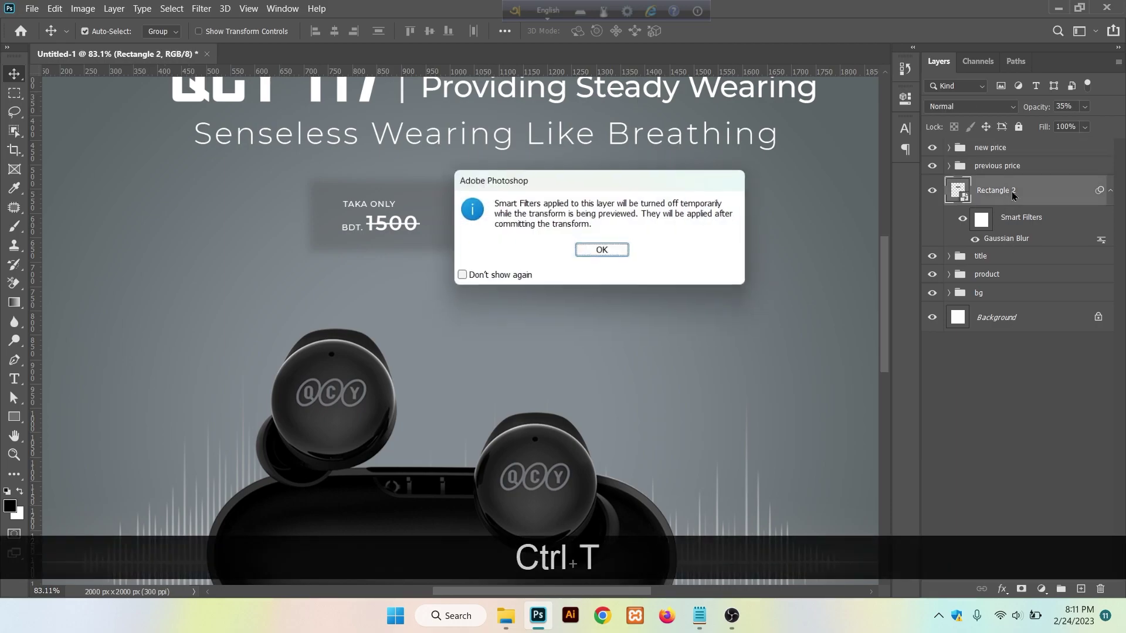
key("Return")
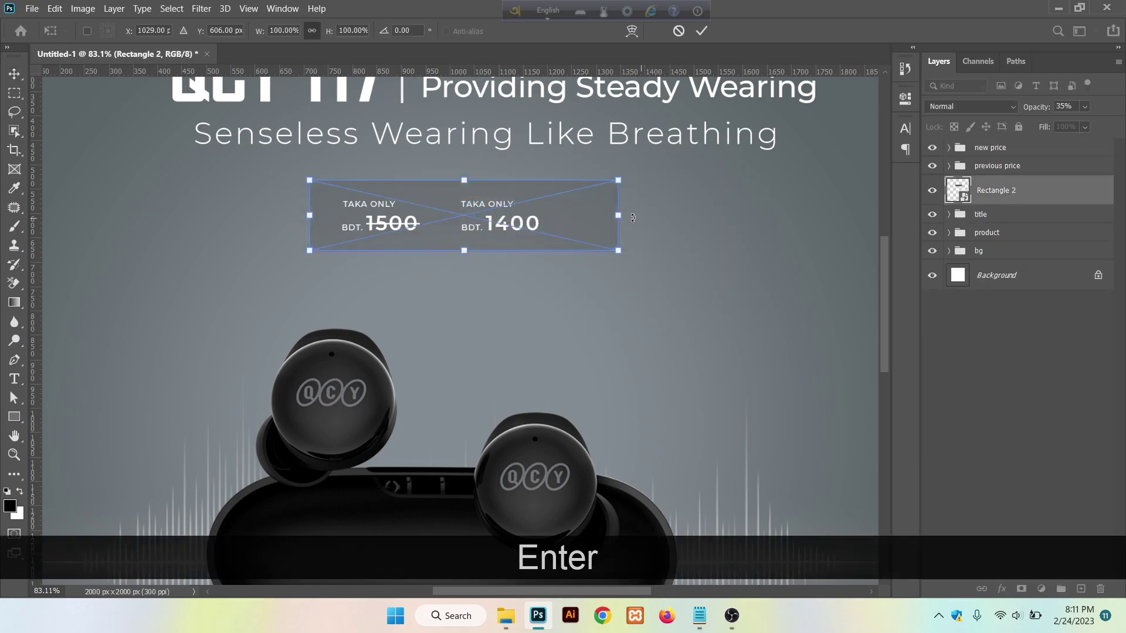
left_click_drag(618, 216, 584, 215)
key("Return")
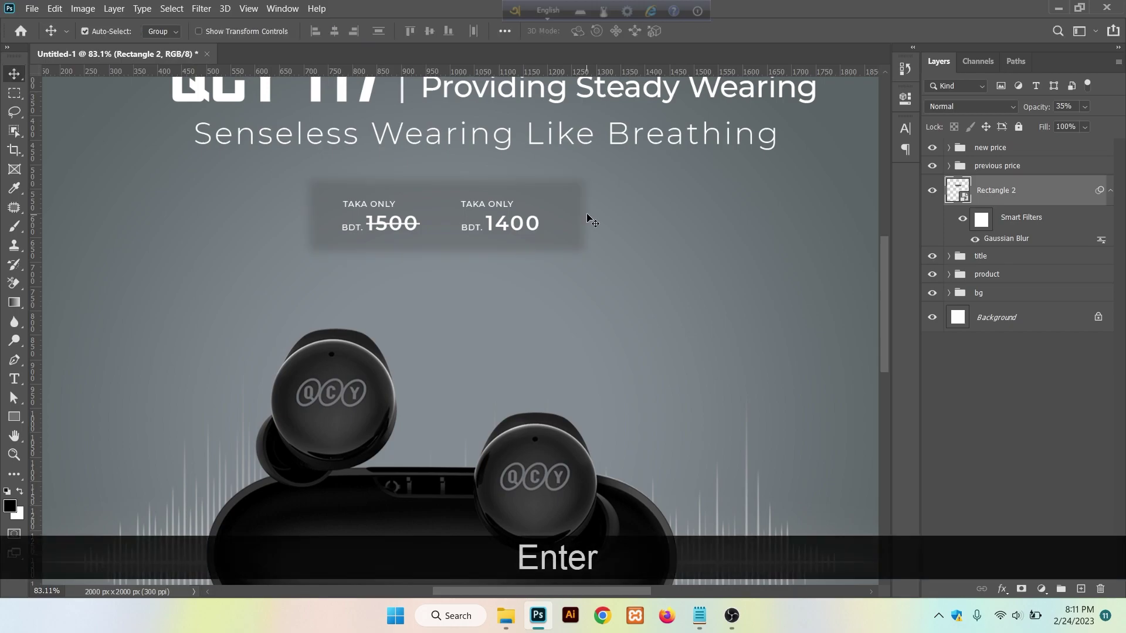
Group the blurred rectangle with the previous price and new price groups and name the group "price".
left_click(1004, 154, "shift")
key("ctrl+g")
double_click(1002, 150)
type("price")
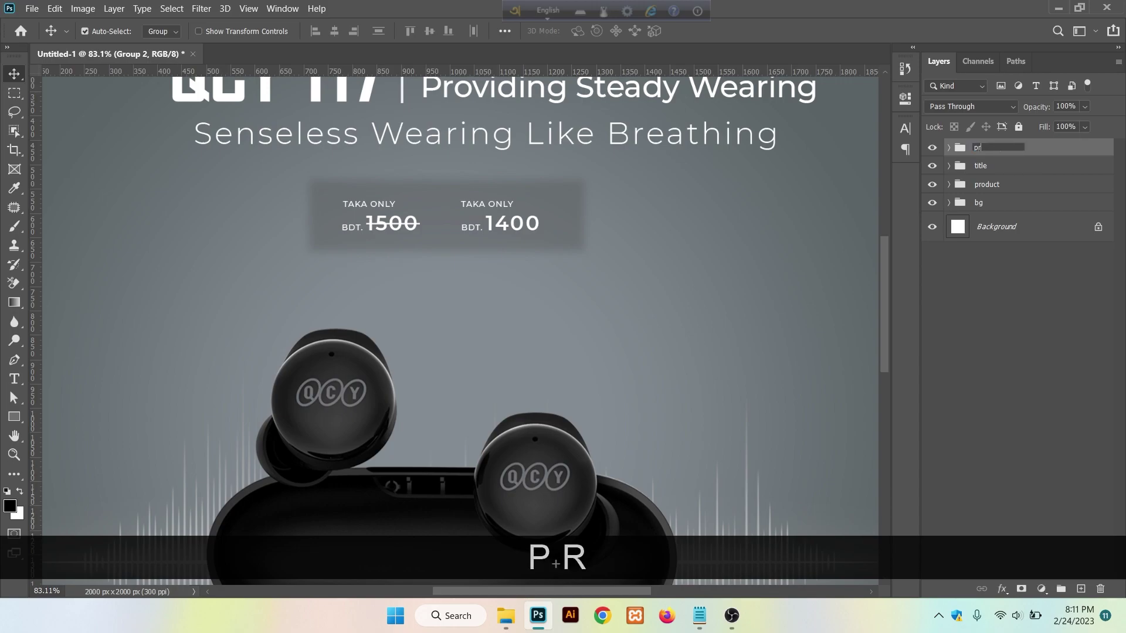
key("Return")
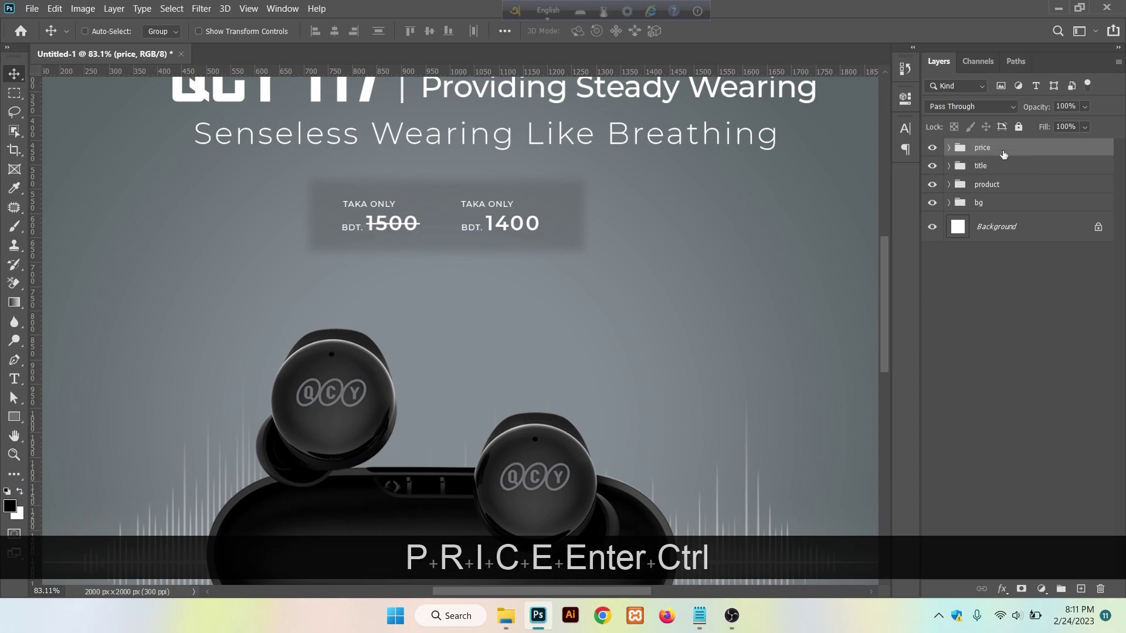
Scale the price group proportionally to 116.76%, keeping its left edge in place.
key("ctrl+t")
key("Return")
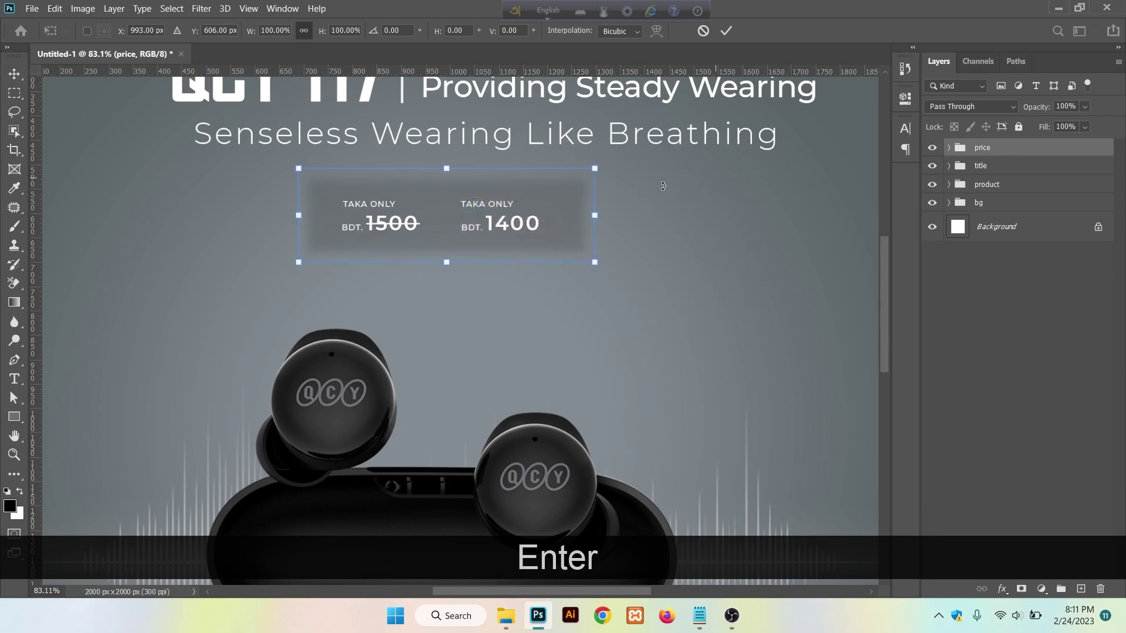
left_click_drag(603, 215, 646, 205)
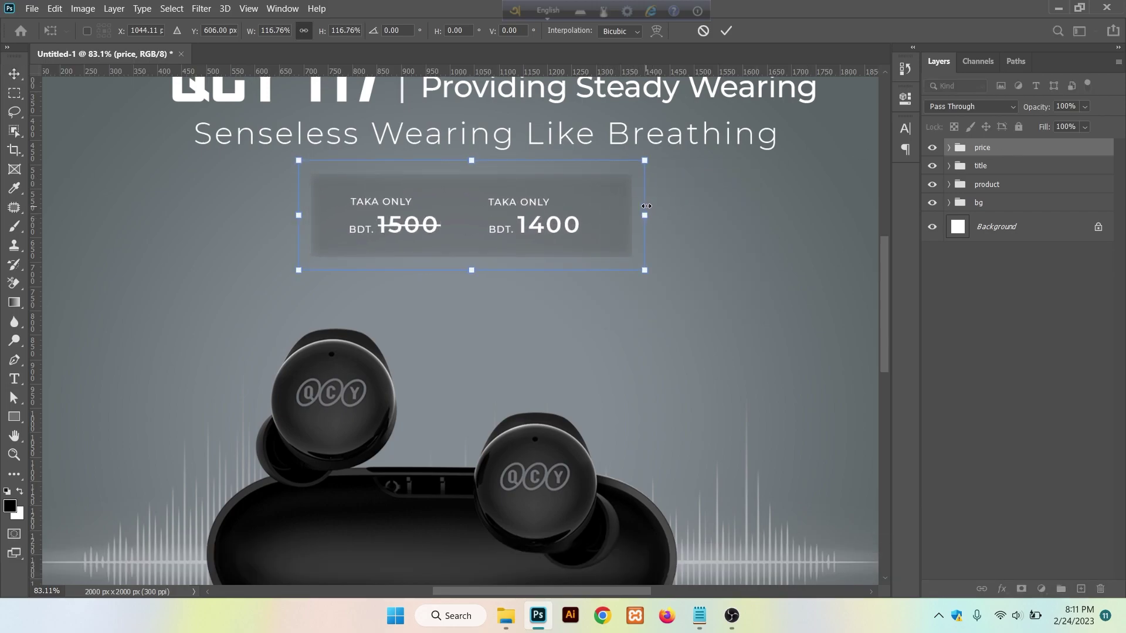
key("Return")
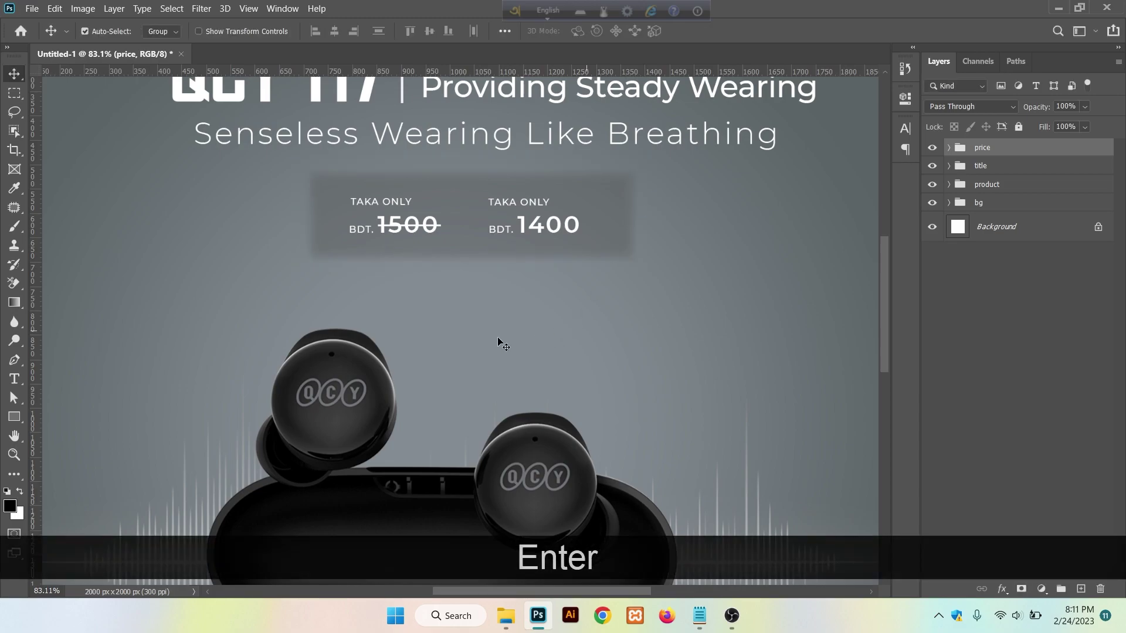
Nudge the price group 10 px down, away from the tagline.
scroll(462, 318, "down", 2, "alt")
scroll(463, 319, "down", 4, "alt")
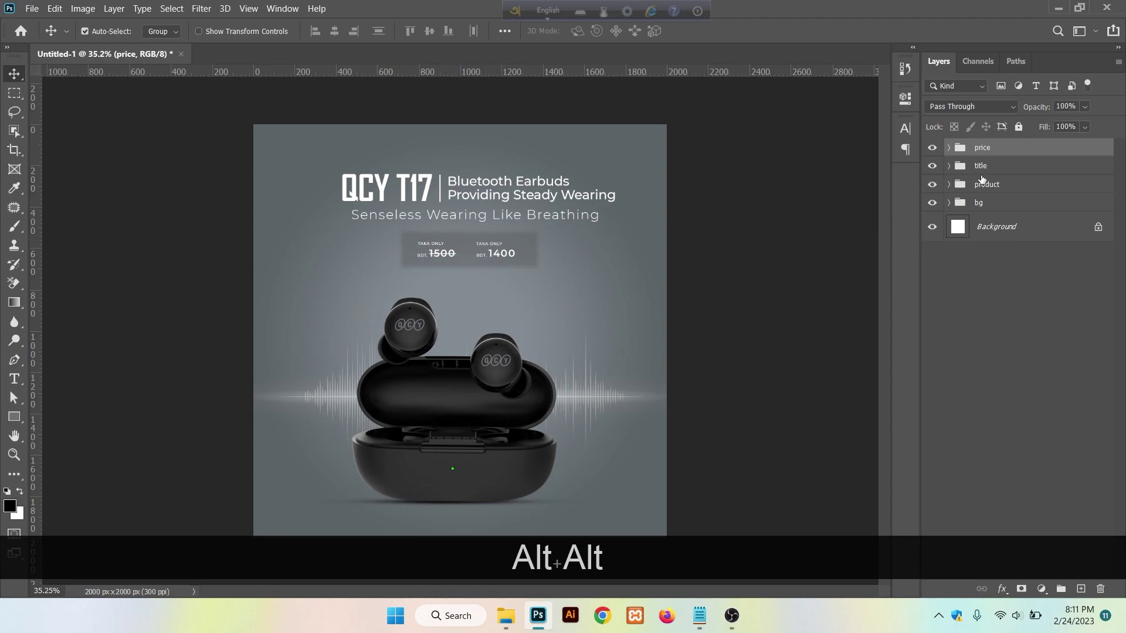
key("shift+Down")
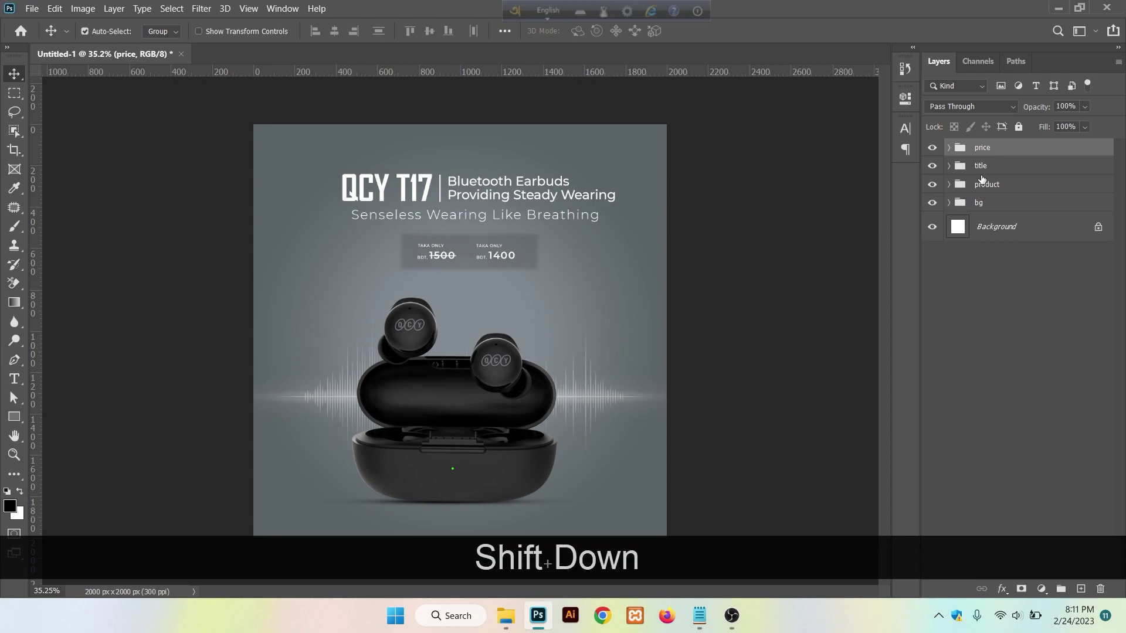
Try the title group 10 px lower and return it to its former position.
left_click(984, 171)
key("shift+Down")
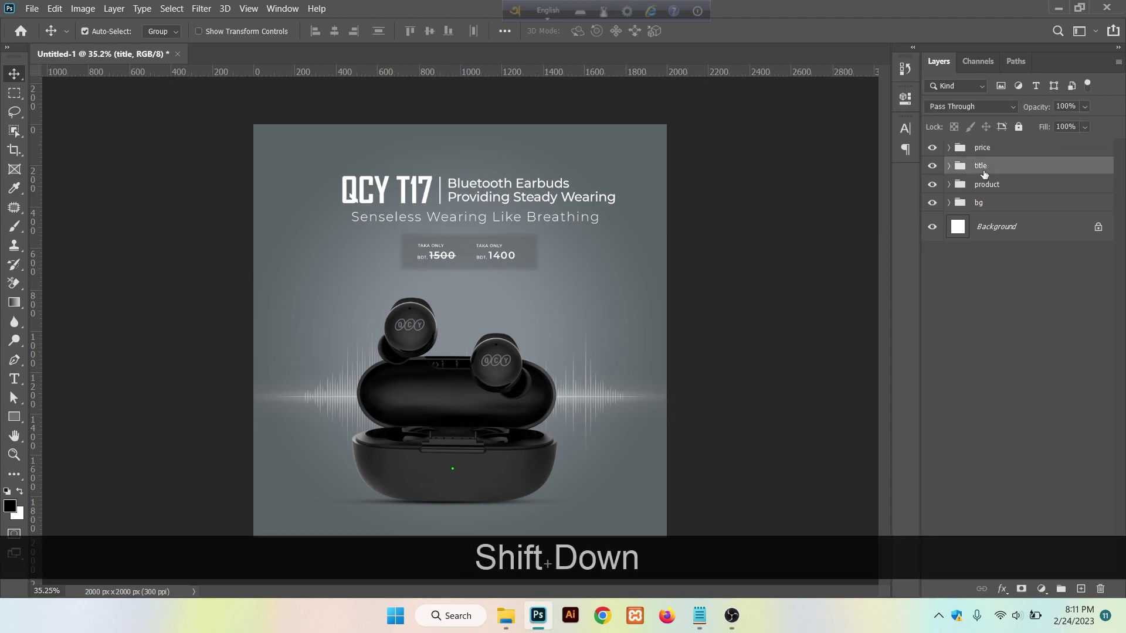
key("shift+Up")
key("shift+Down")
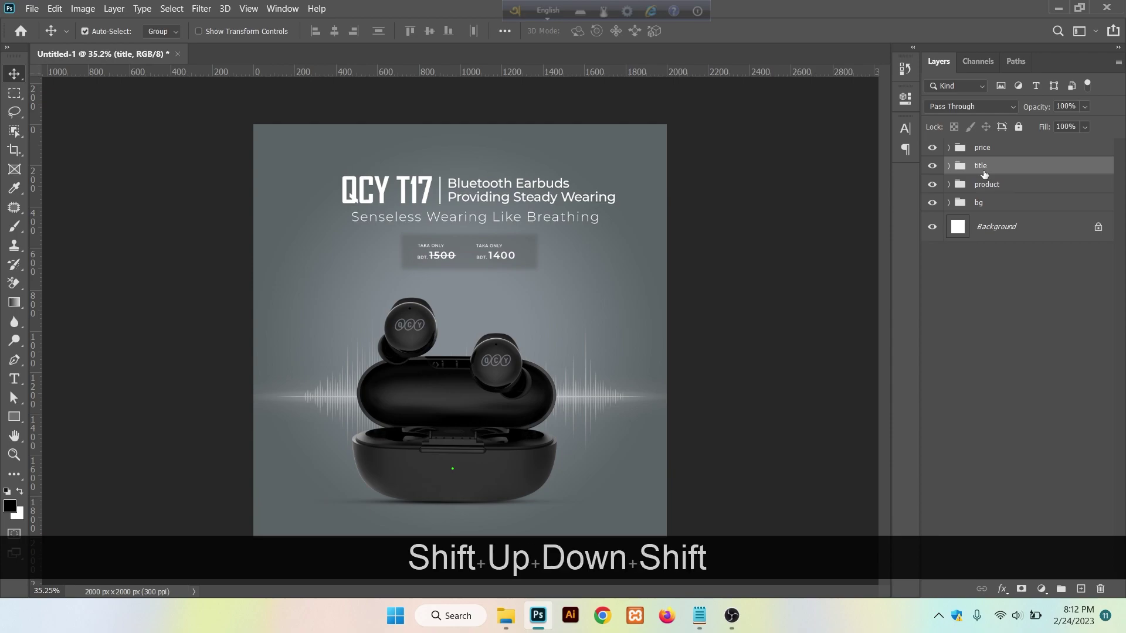
key("shift+Up")
Move the price group about 20 px further down, closer to the earbuds.
left_click(1005, 153)
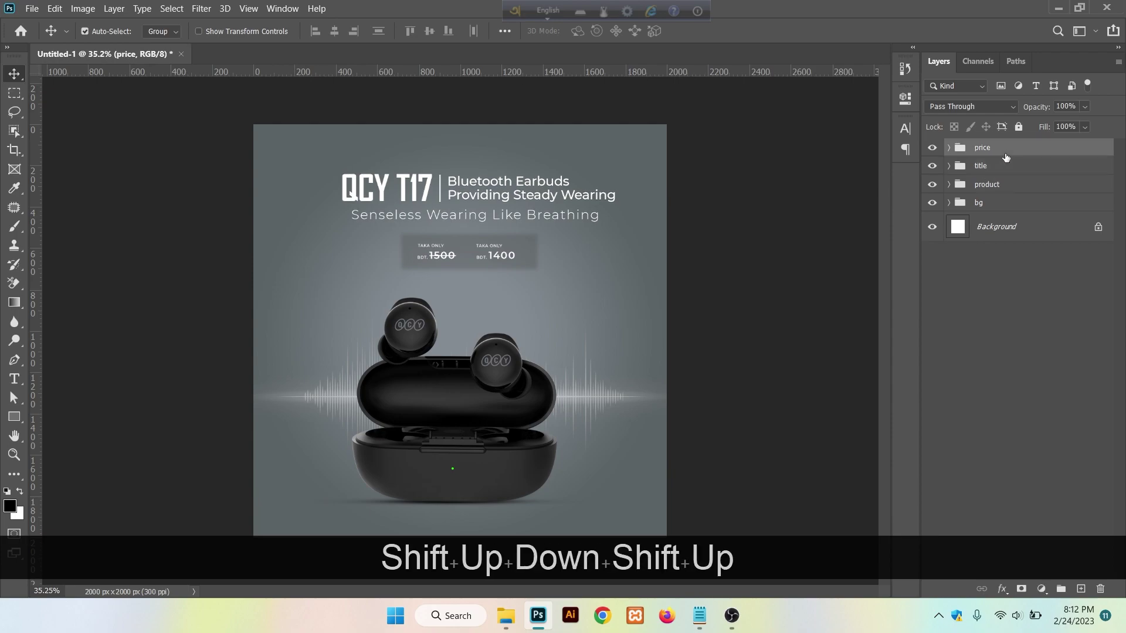
key("shift+Down")
key("shift+Down")
key("shift+Down")
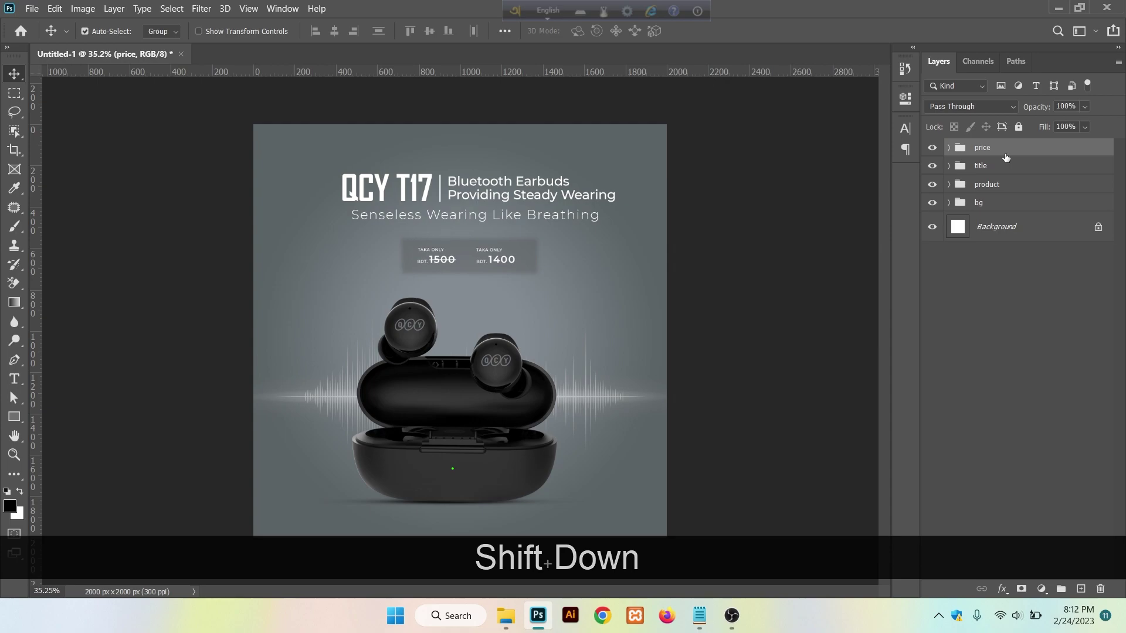